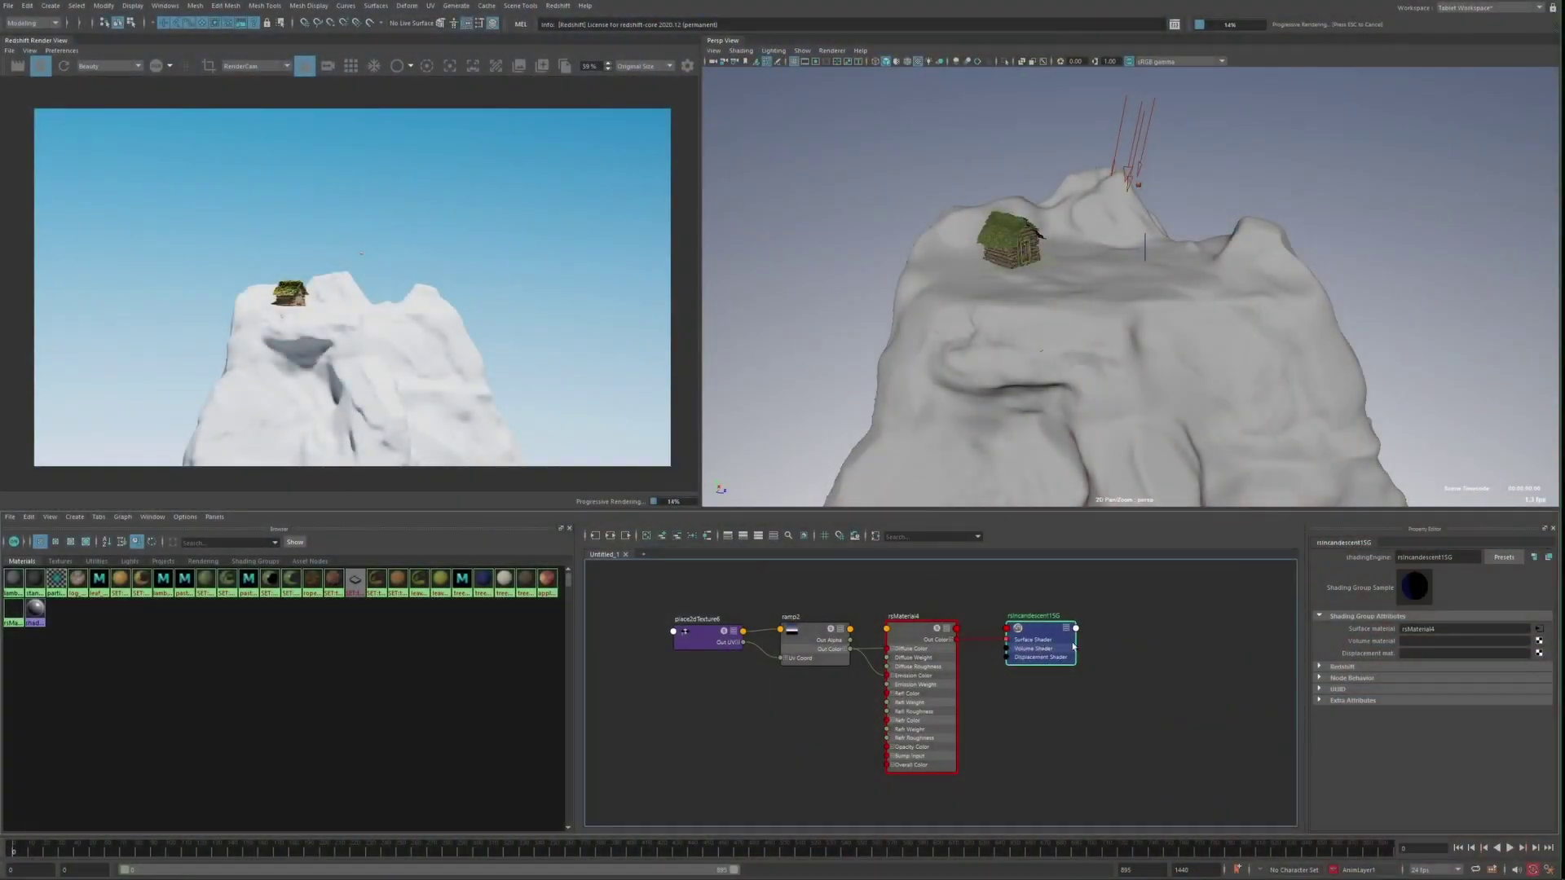
Frame the character standing in front of the wooden hut in the perspective view
alt+drag(974, 393, 938, 423)
alt+drag(844, 364, 826, 329)
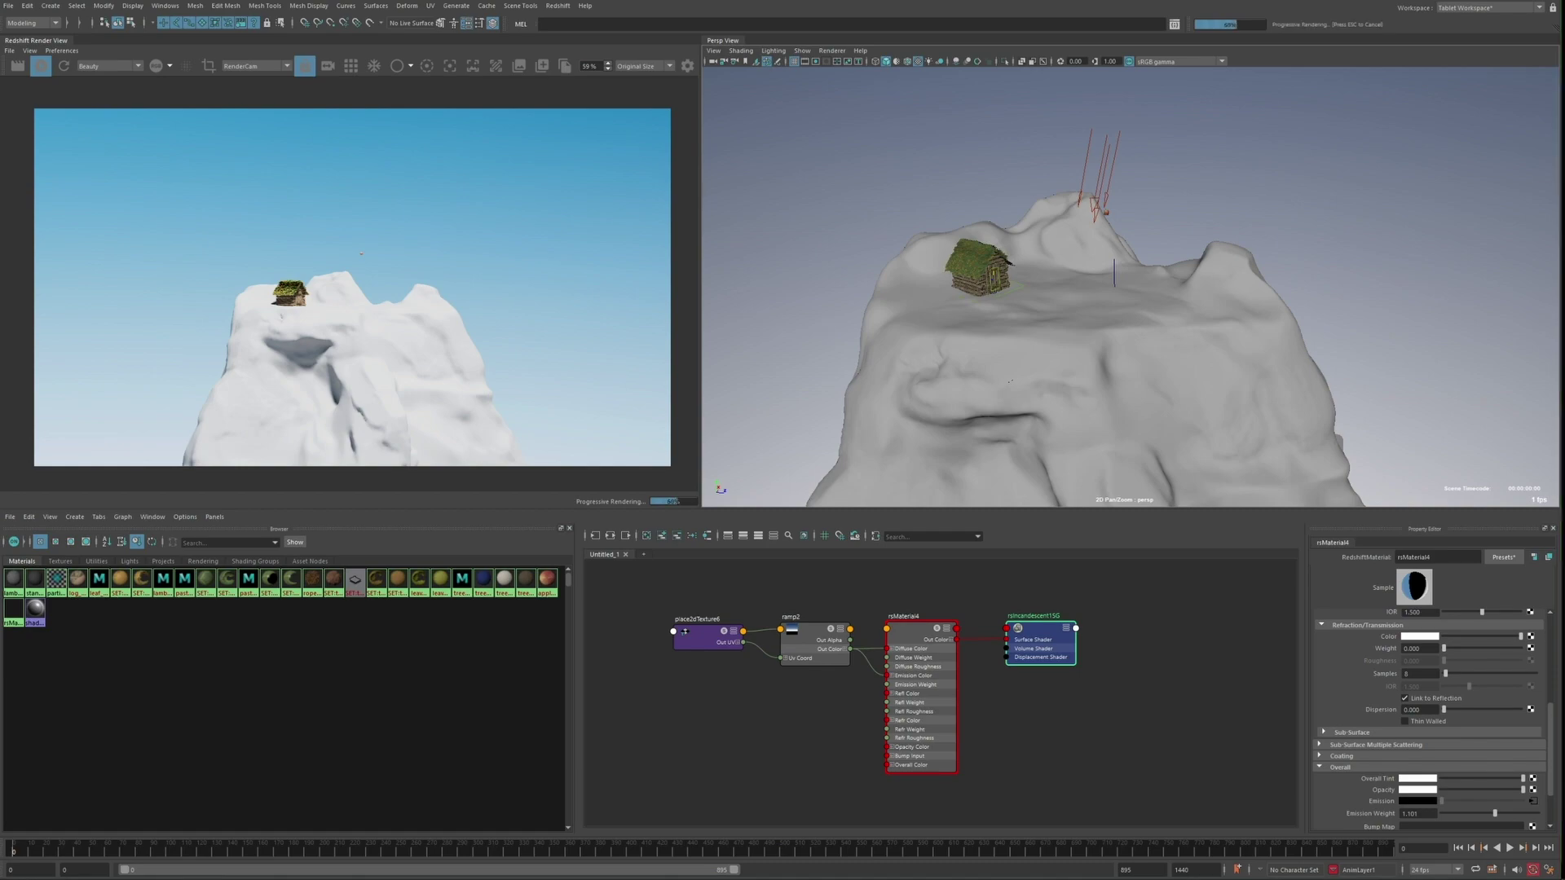
alt+drag(940, 366, 975, 377)
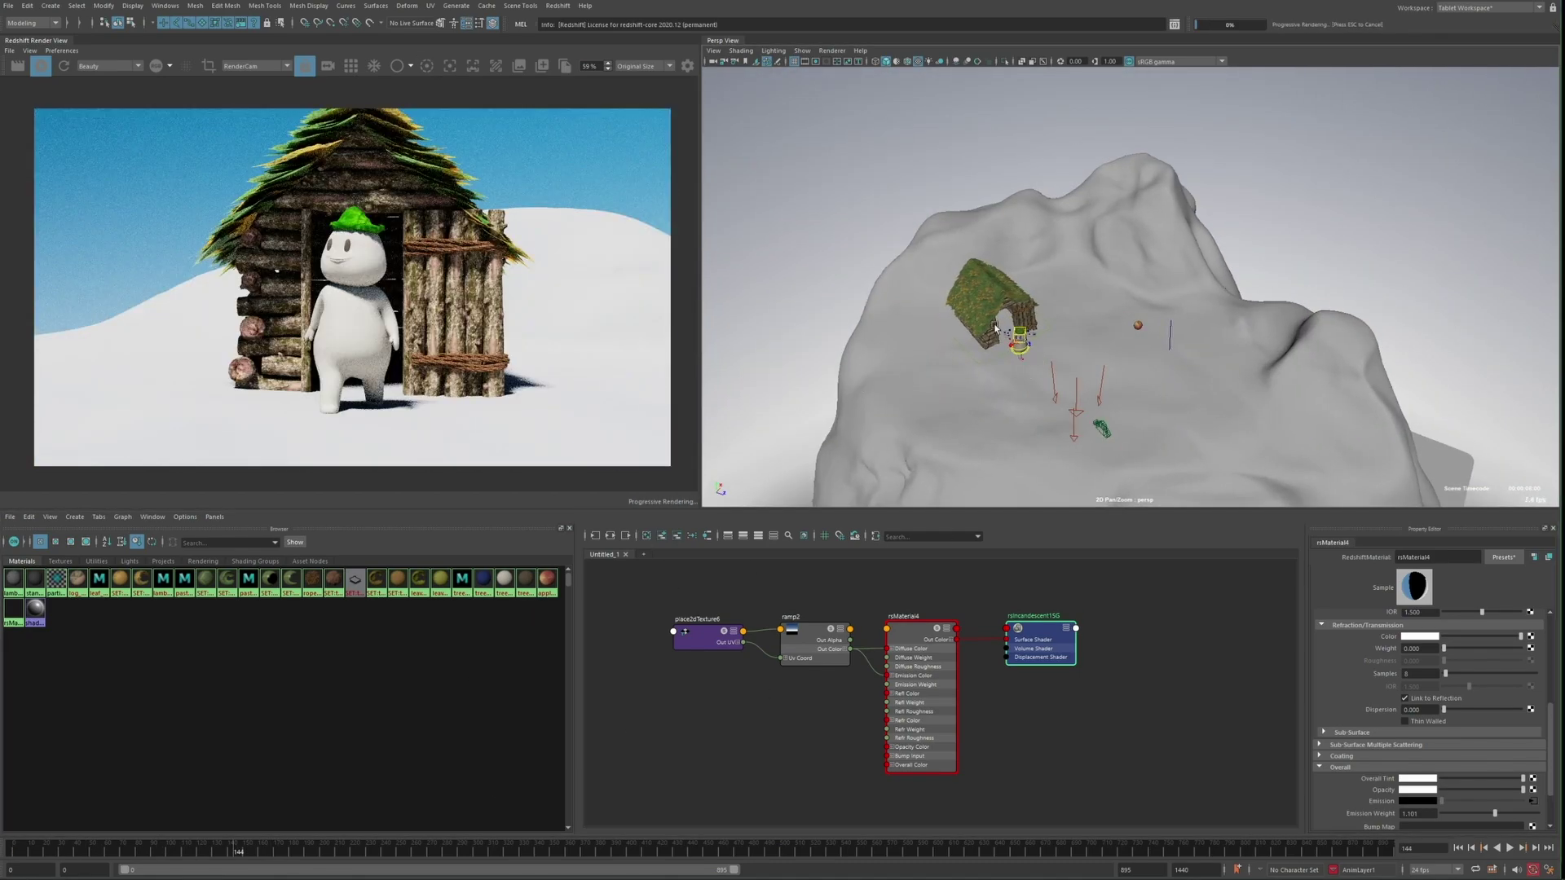
click(1019, 338)
key(f)
alt+right_drag(1141, 326, 1019, 326)
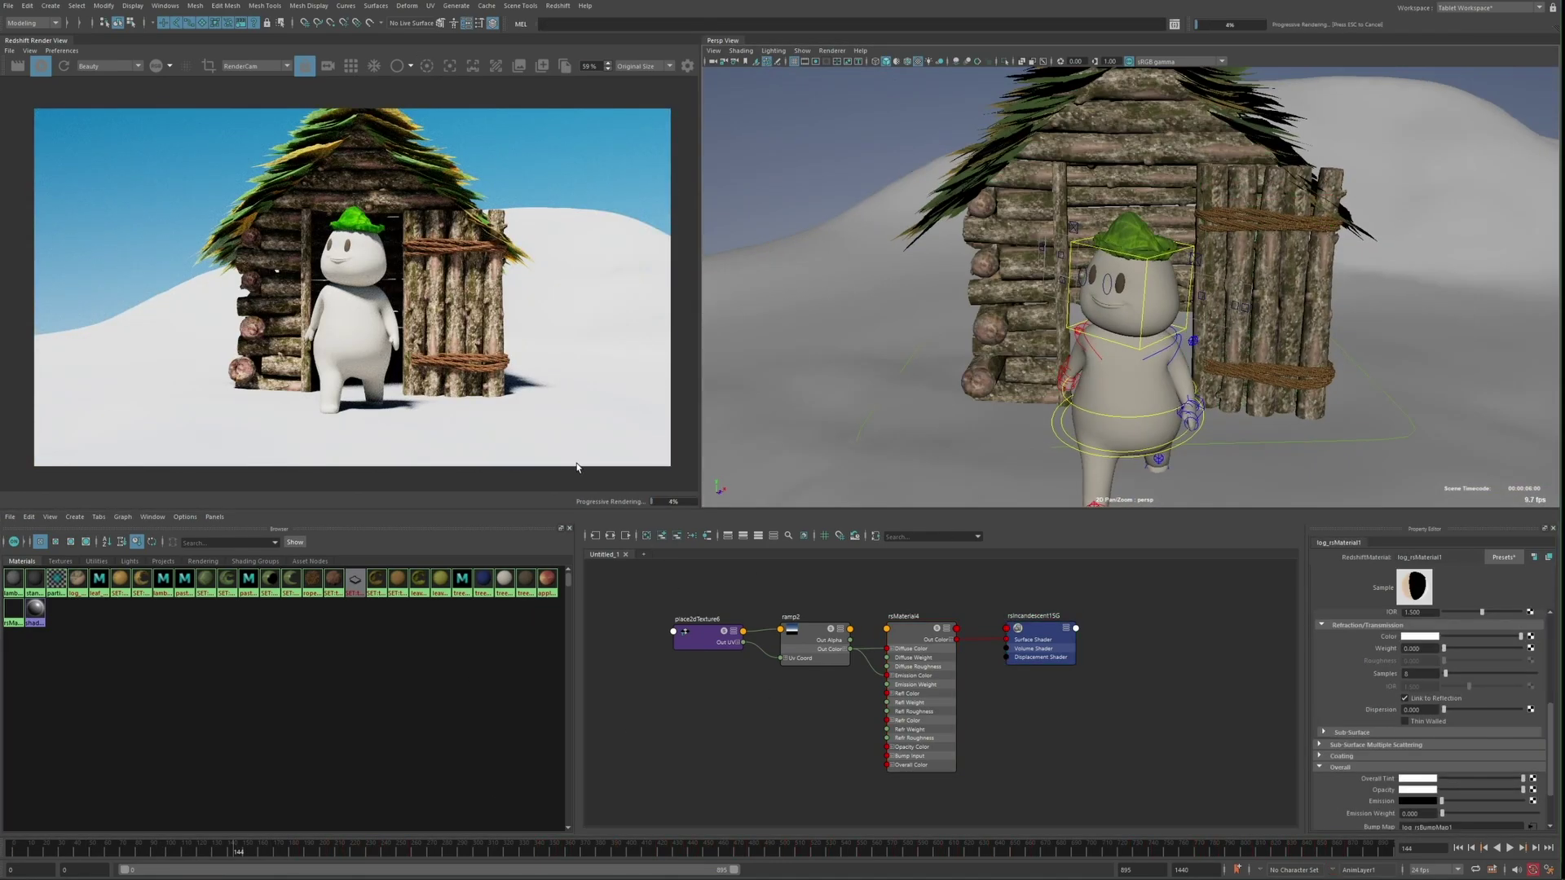
mouse_move(1059, 310)
alt+mouse_down()
mouse_move(1097, 315)
mouse_move(1043, 304)
alt+mouse_up()
click(1044, 304)
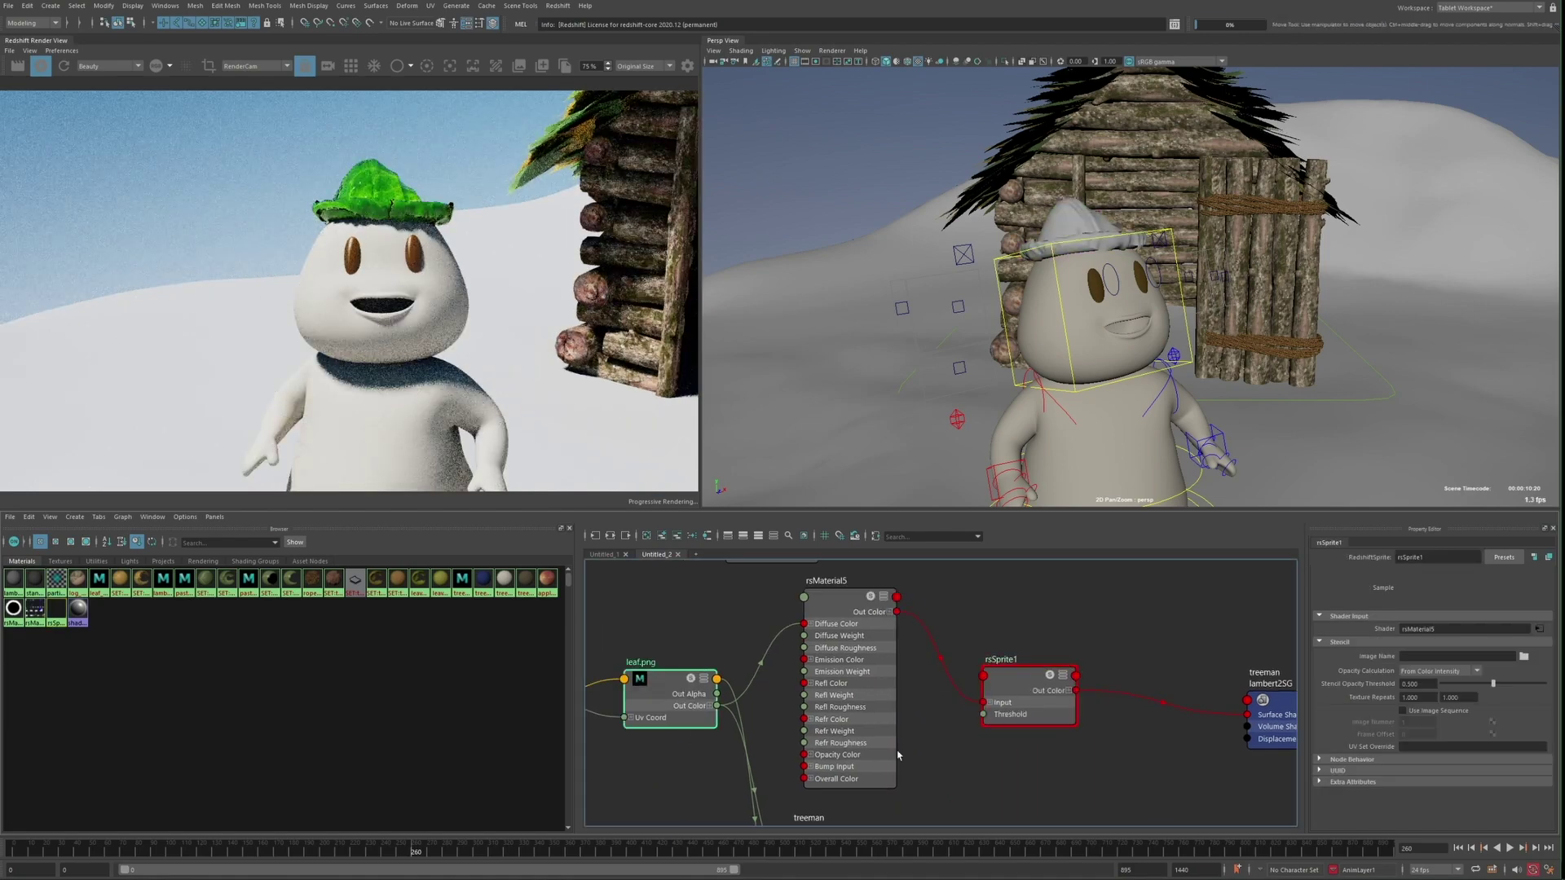
Set the opacity calculation of rsSprite1 to From Alpha for the leaf.png stencil
click(1438, 670)
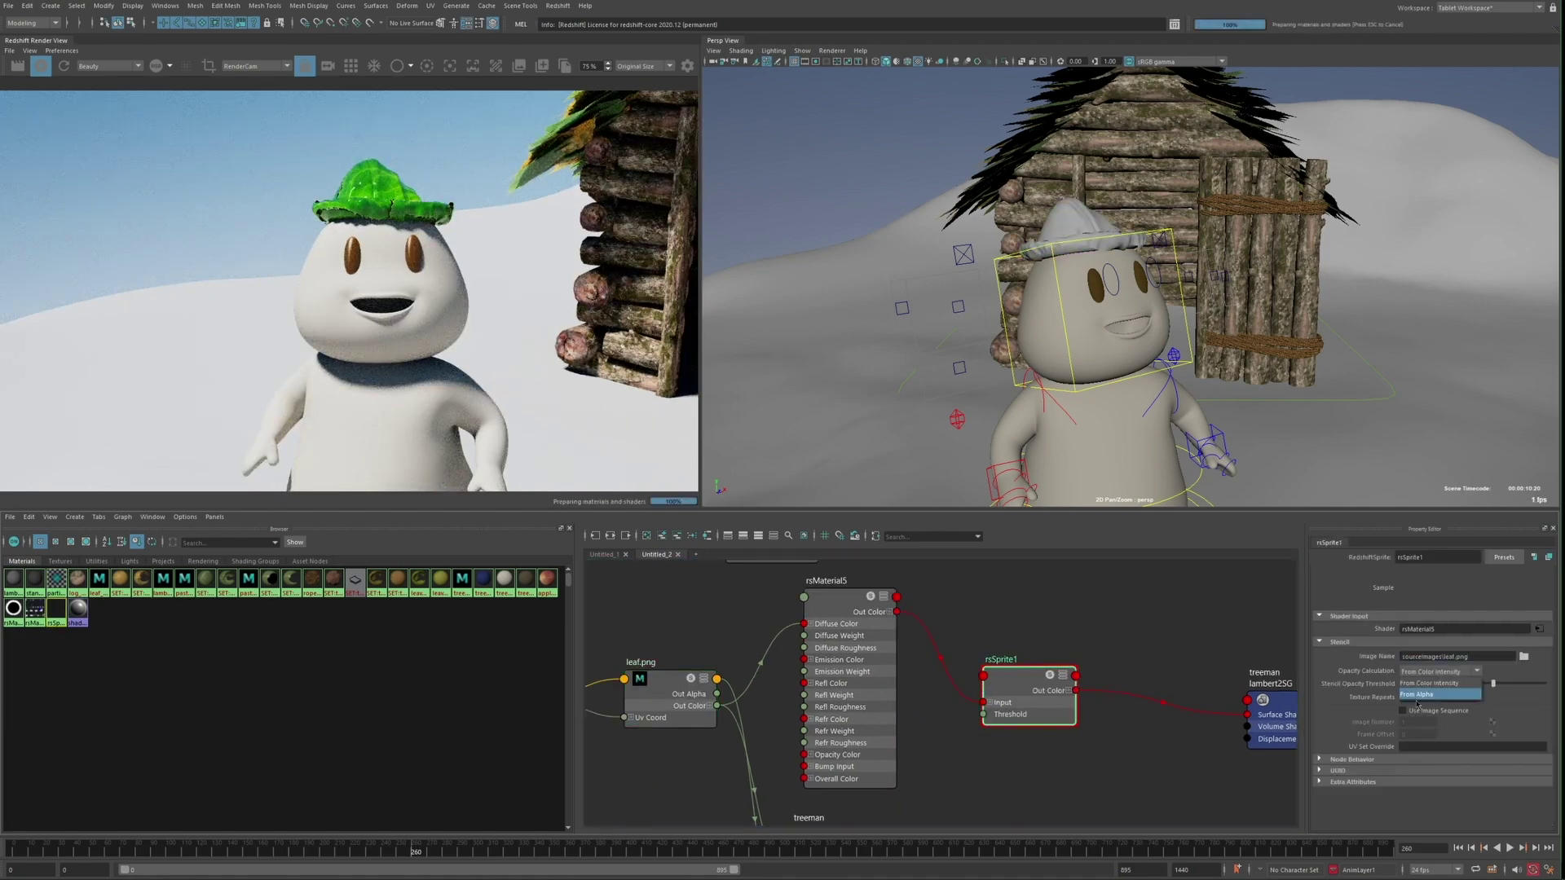
click(1418, 695)
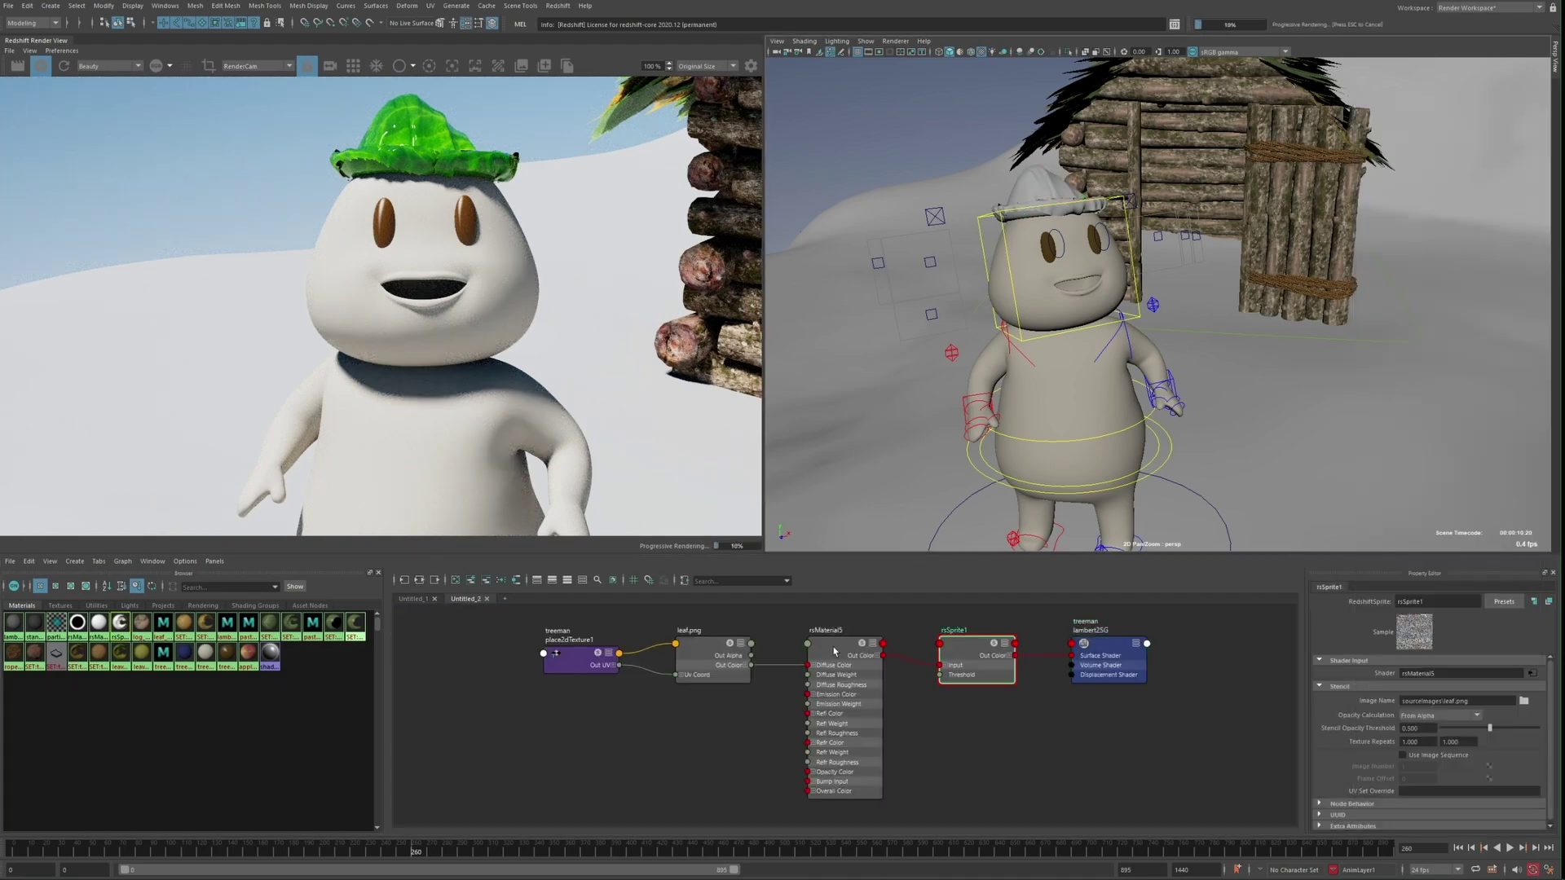
scroll(1459, 752, down, 3)
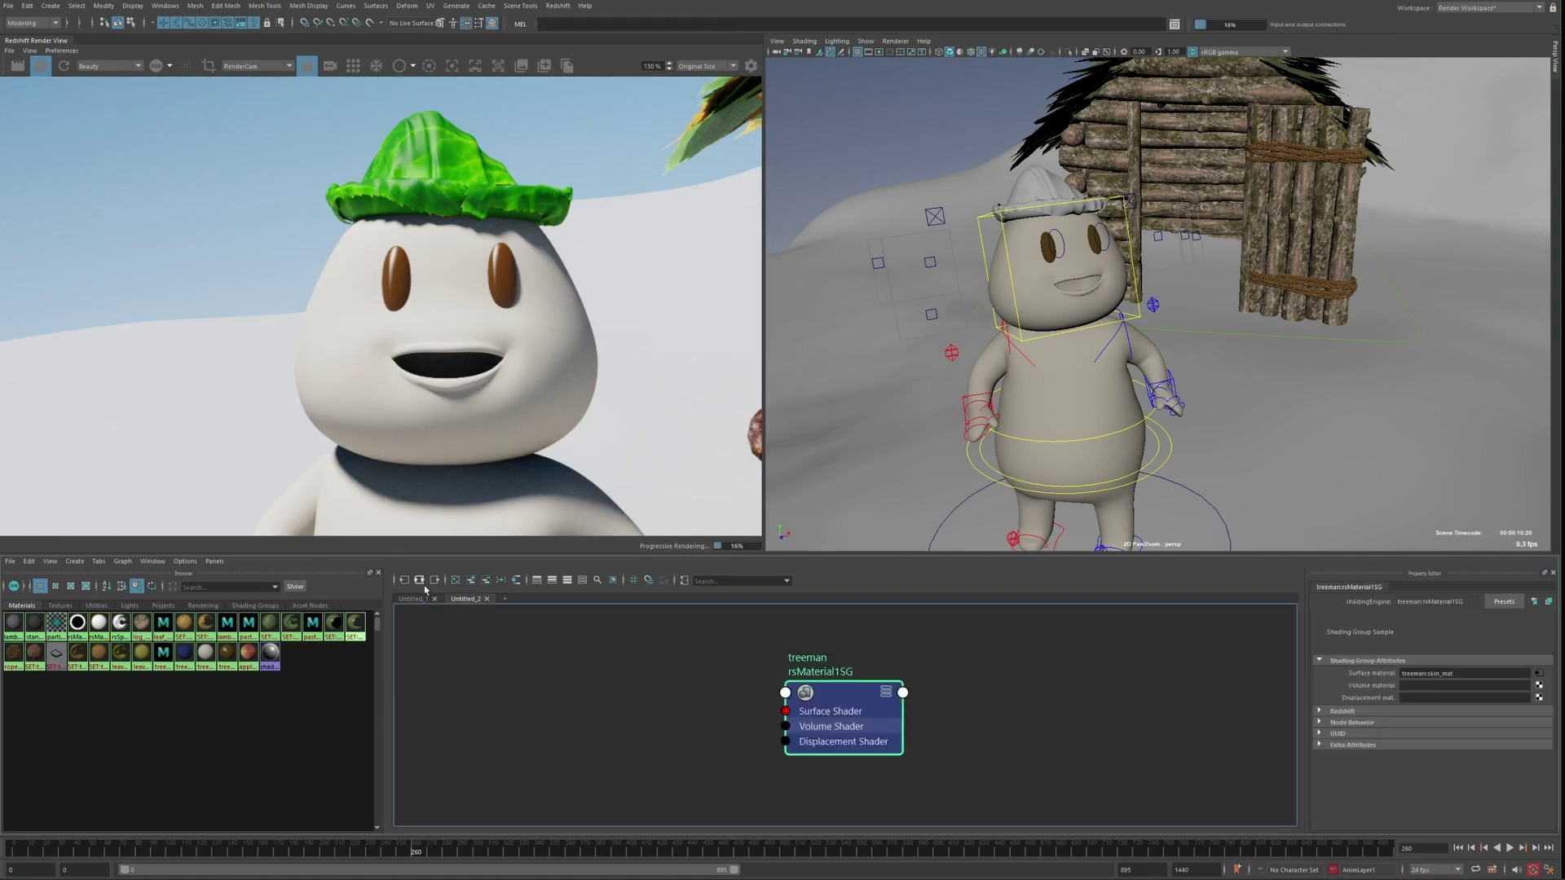
Graph the character's skin_mat network and set its sub-surface multiple scattering amount to 1.000
click(419, 581)
click(783, 698)
scroll(1345, 733, down, 12)
click(1338, 744)
drag(1444, 768, 1521, 768)
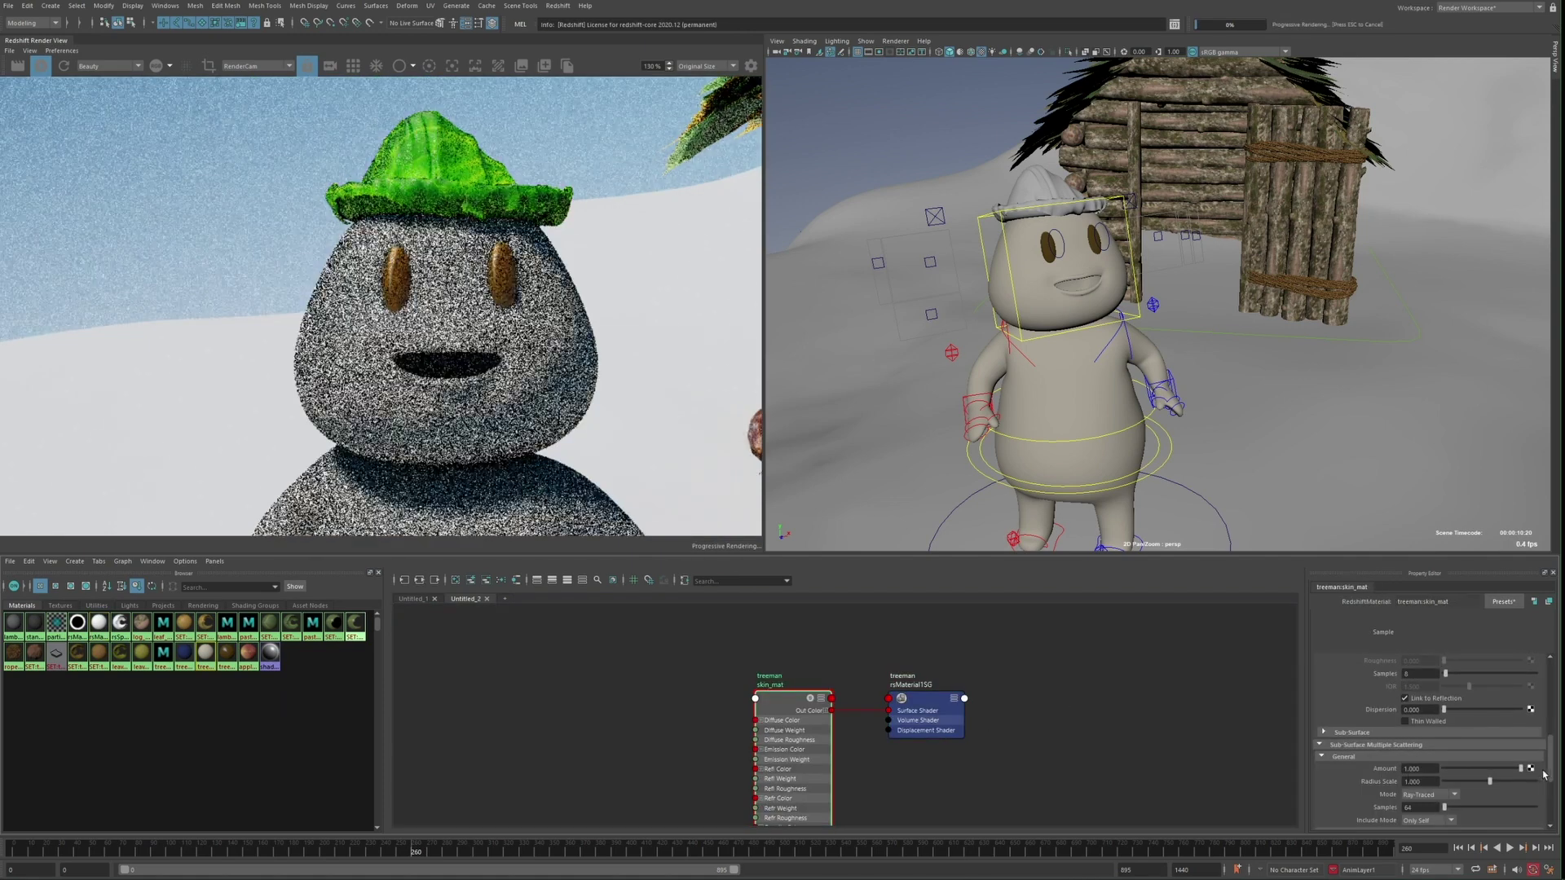
Enable bucket rendering and change the diffuse color of skin_mat to a pale beige
click(353, 66)
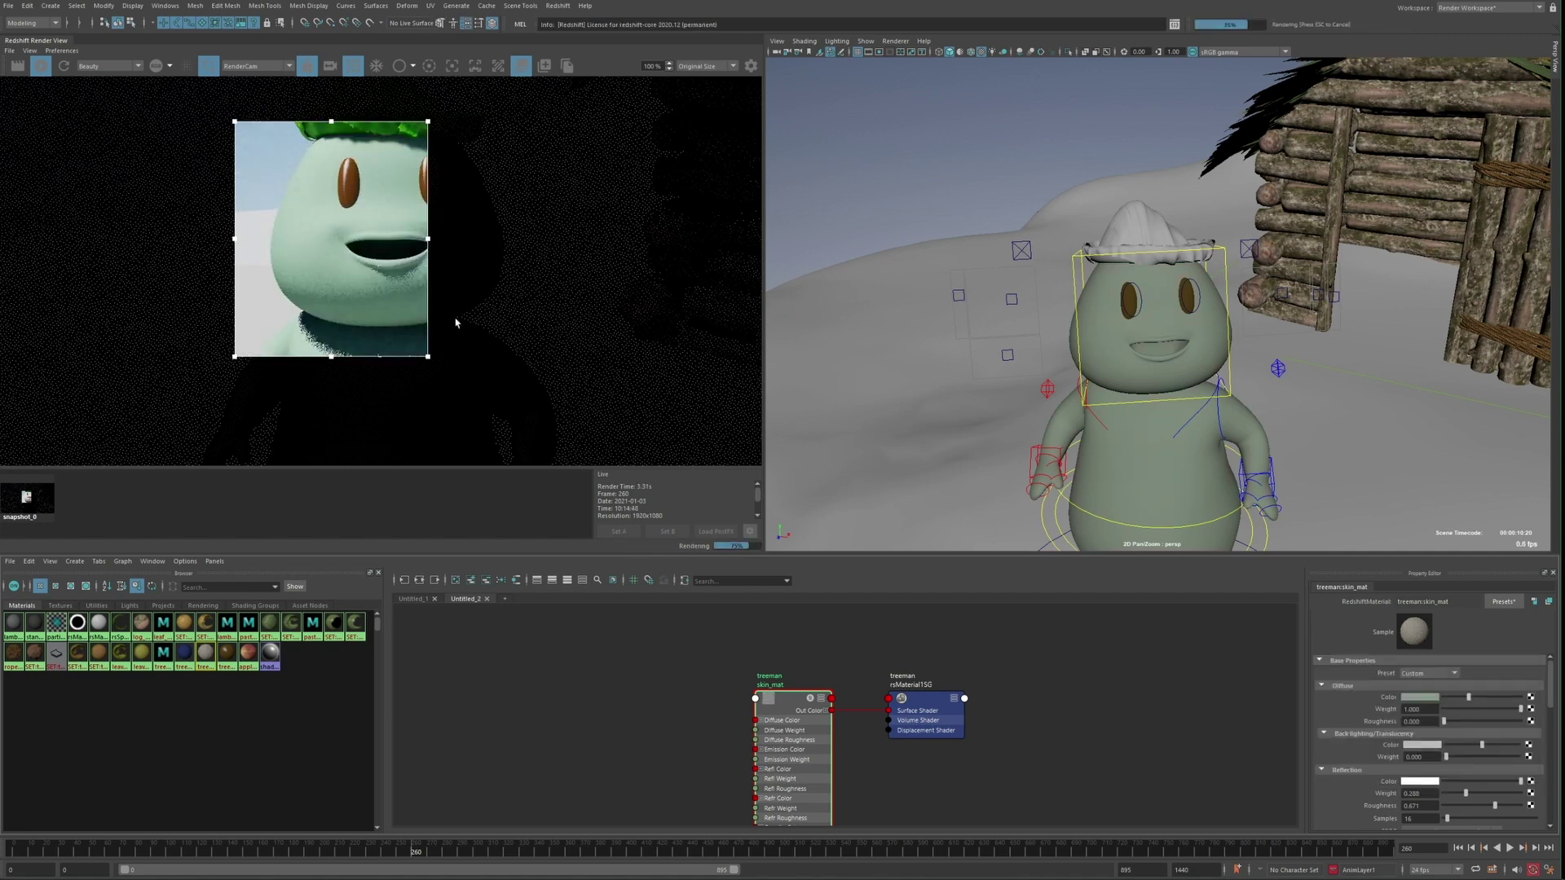
click(1420, 697)
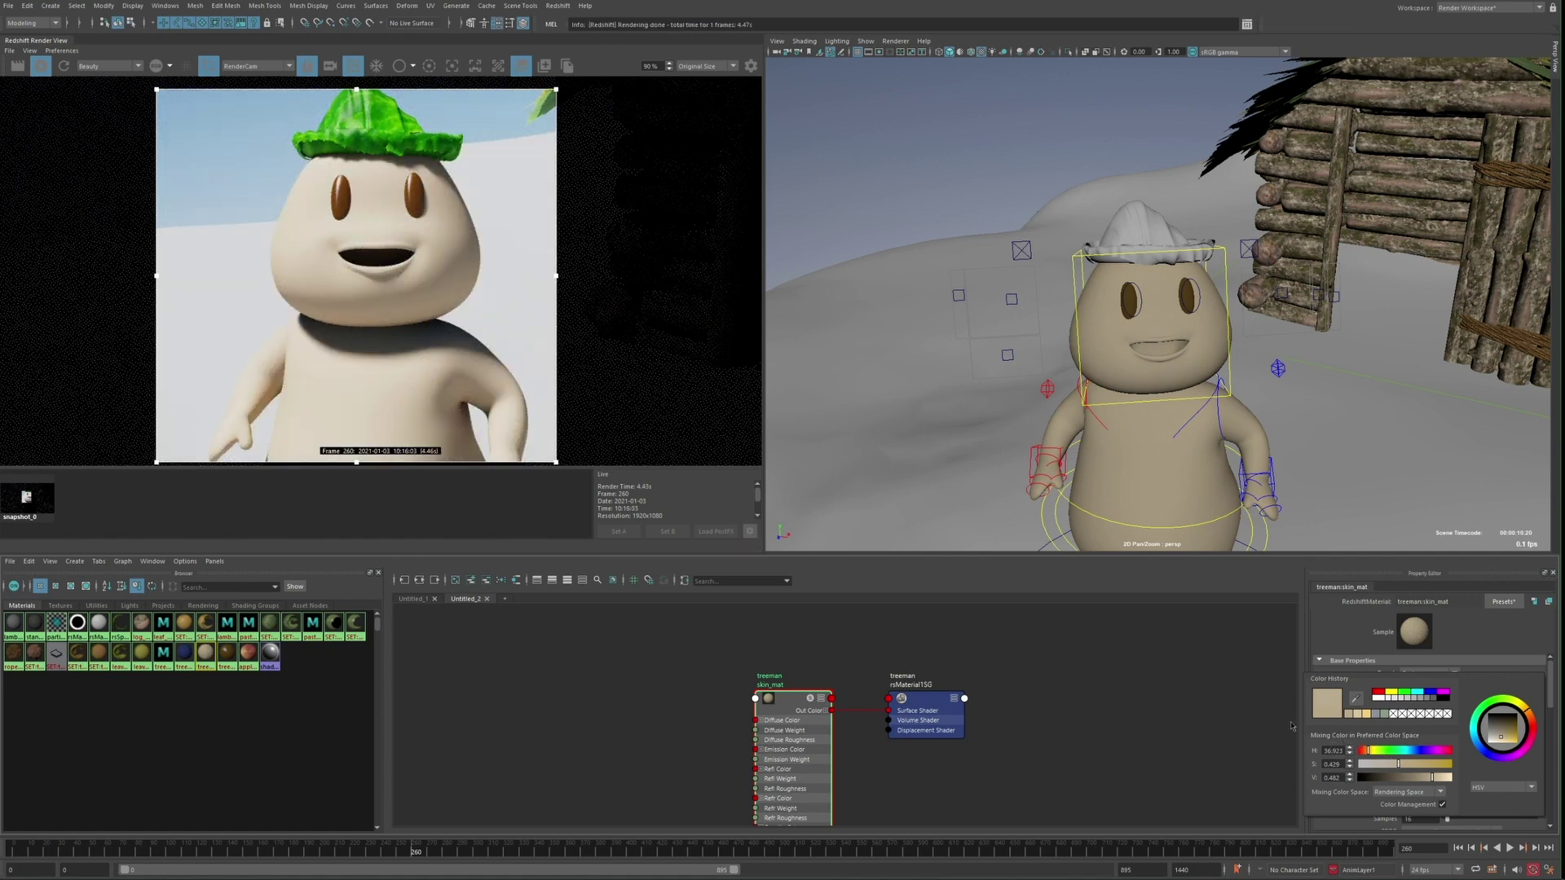
Stop the interactive render and frame the mountain terrain in the perspective view
click(39, 66)
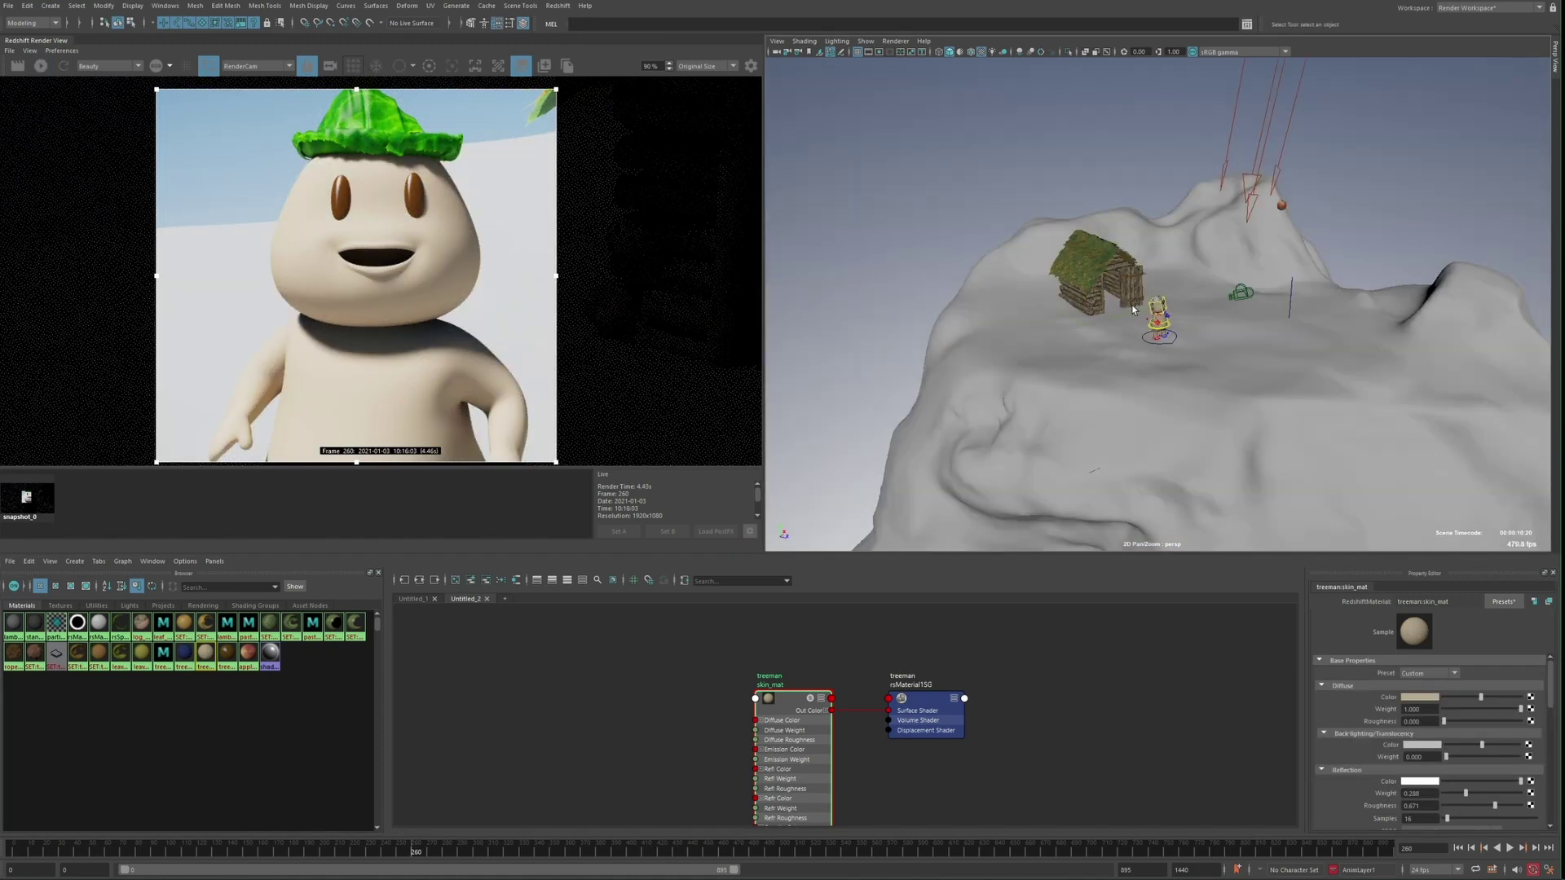
click(1097, 357)
key(f)
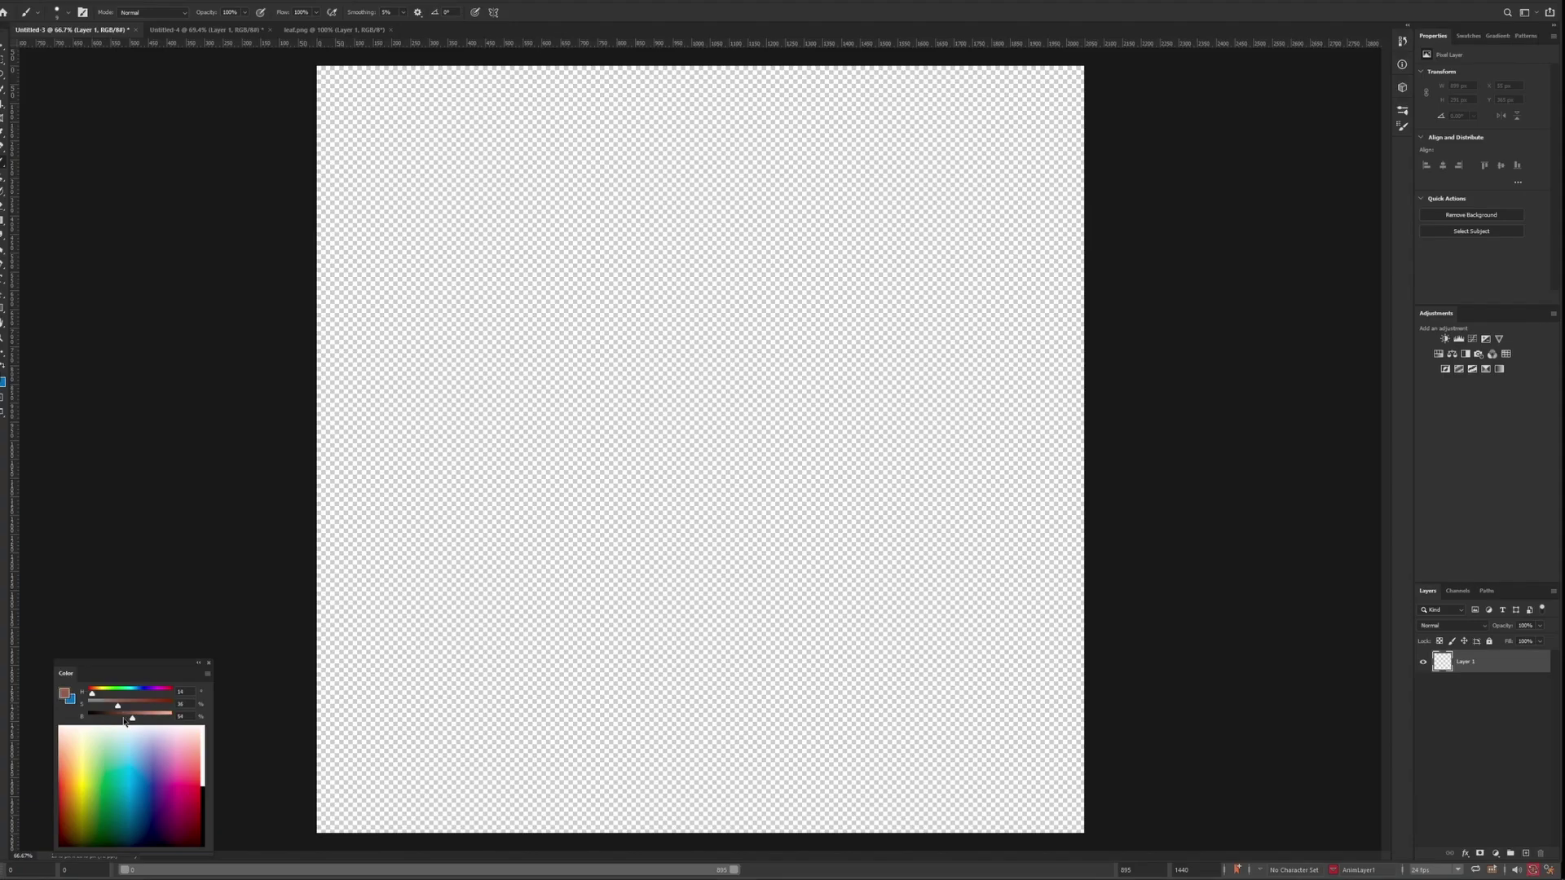
Switch to Photoshop, draw a test squiggle on the empty layer in muted brown, and darken the foreground color
drag(99, 699, 94, 698)
drag(590, 498, 693, 488)
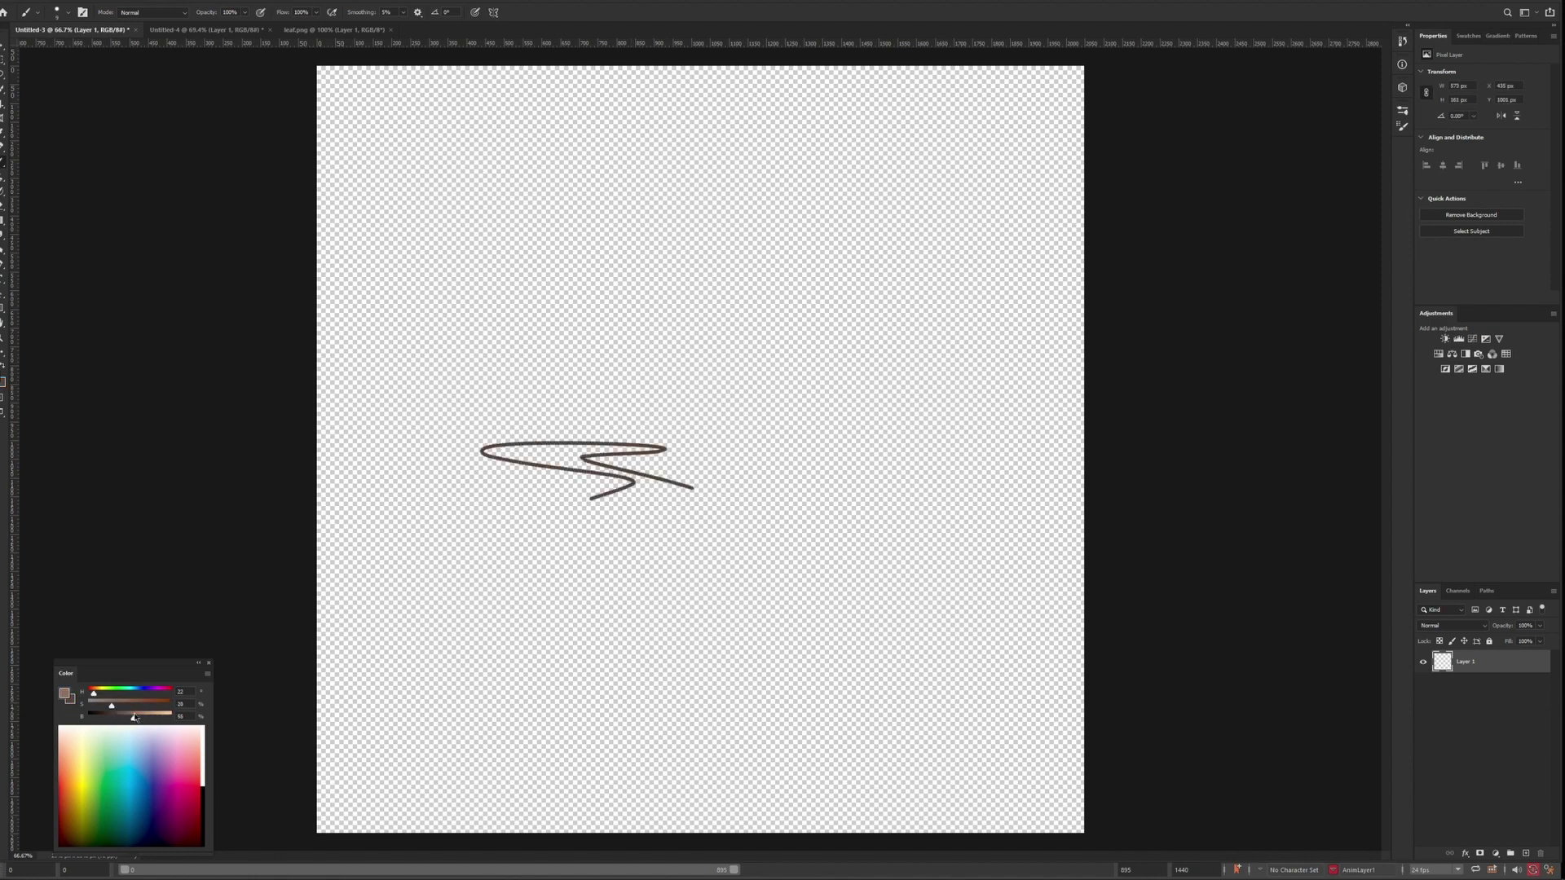
drag(135, 718, 122, 718)
Choose the scattered maple leaf brush and paint a patch of greyish-brown leaves near the canvas center
click(1403, 110)
scroll(1388, 306, down, 5)
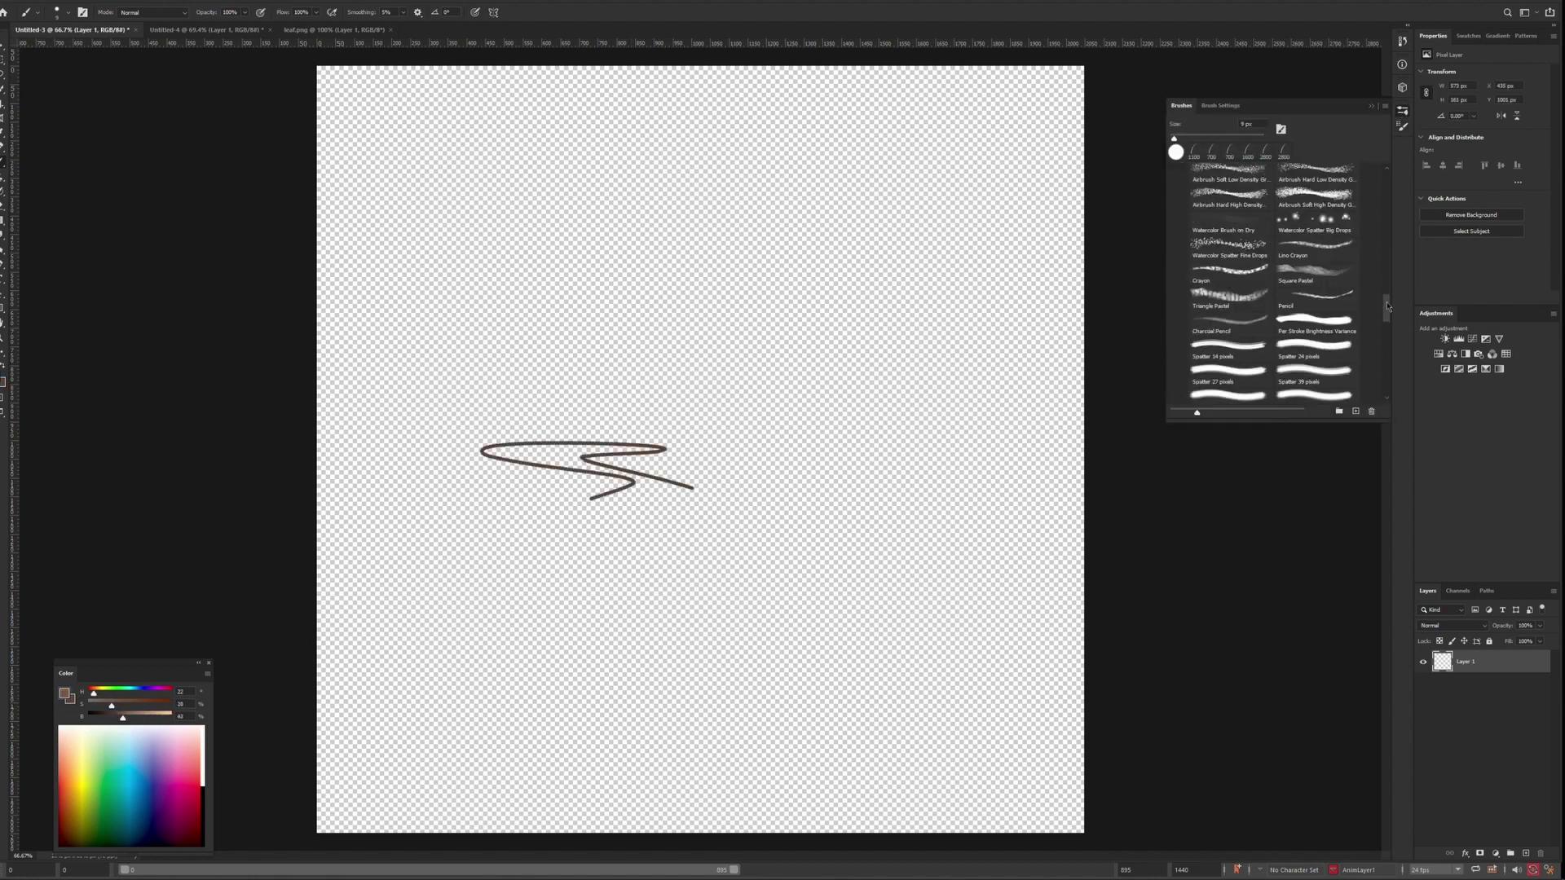
drag(1388, 307, 1388, 351)
click(1229, 203)
drag(703, 328, 892, 499)
Set a brighter, more saturated orange-brown foreground color, try a leaf stroke with it and undo the stroke
drag(111, 707, 138, 707)
drag(123, 718, 131, 718)
mouse_move(521, 505)
mouse_down()
mouse_move(604, 430)
mouse_move(817, 342)
mouse_up()
key(ctrl+z)
Set the brush's hue jitter to about 5% and paint orange-brown leaves across the upper middle of the canvas
click(1220, 106)
click(1217, 198)
drag(1262, 187, 1254, 186)
drag(587, 302, 1076, 371)
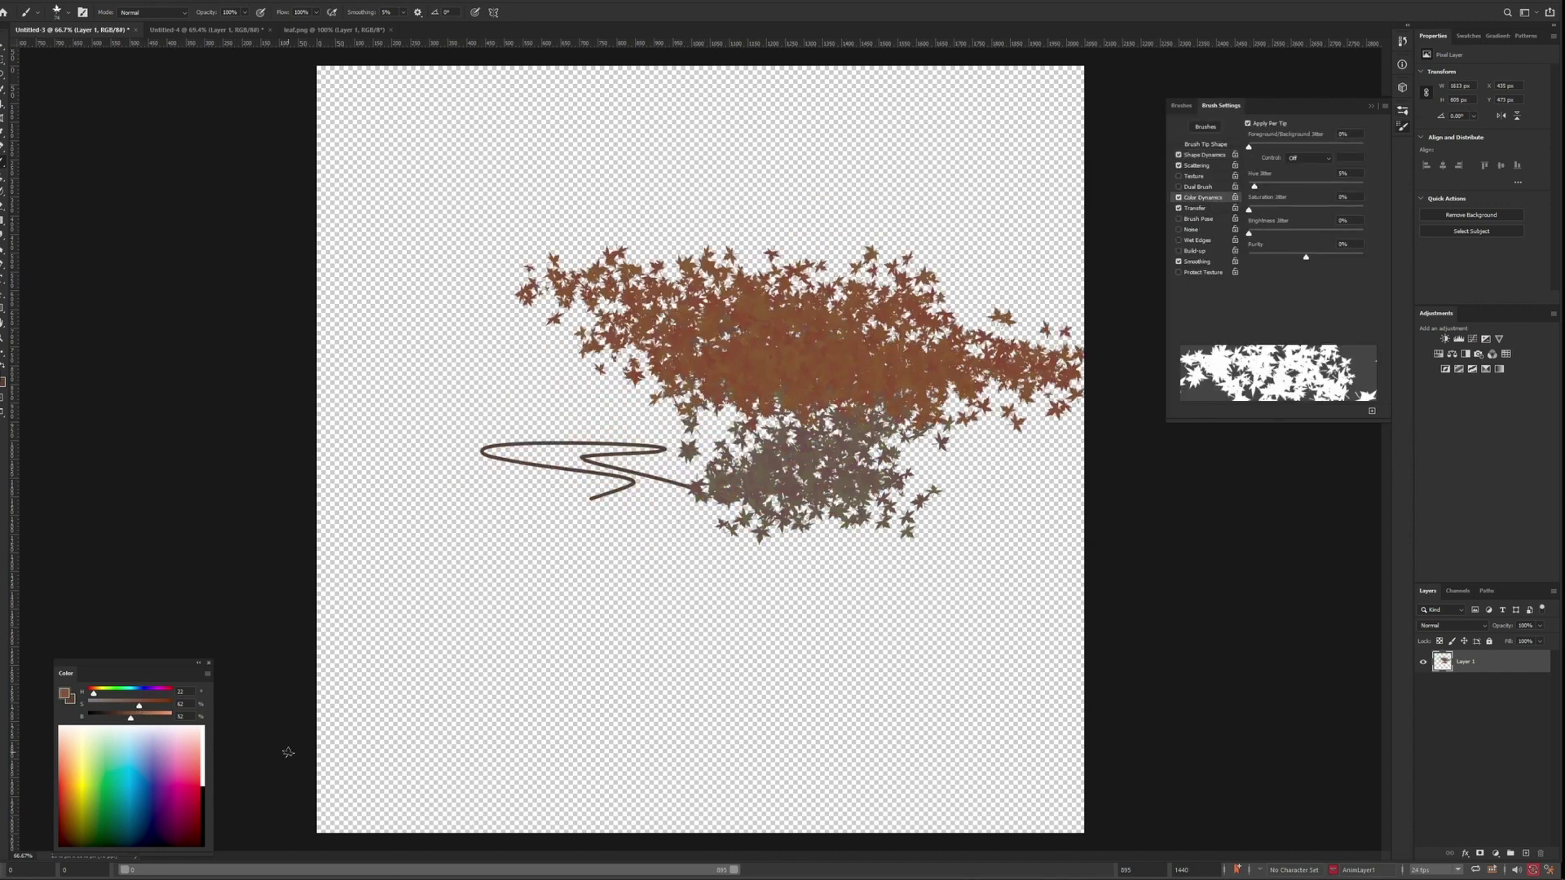
Cover the orange leaves with darker, less saturated brown leaf strokes, extending the painted area above and below them
drag(130, 718, 111, 718)
drag(738, 538, 579, 220)
drag(139, 706, 124, 706)
drag(110, 718, 116, 719)
drag(456, 294, 879, 409)
drag(116, 719, 112, 720)
drag(616, 368, 481, 367)
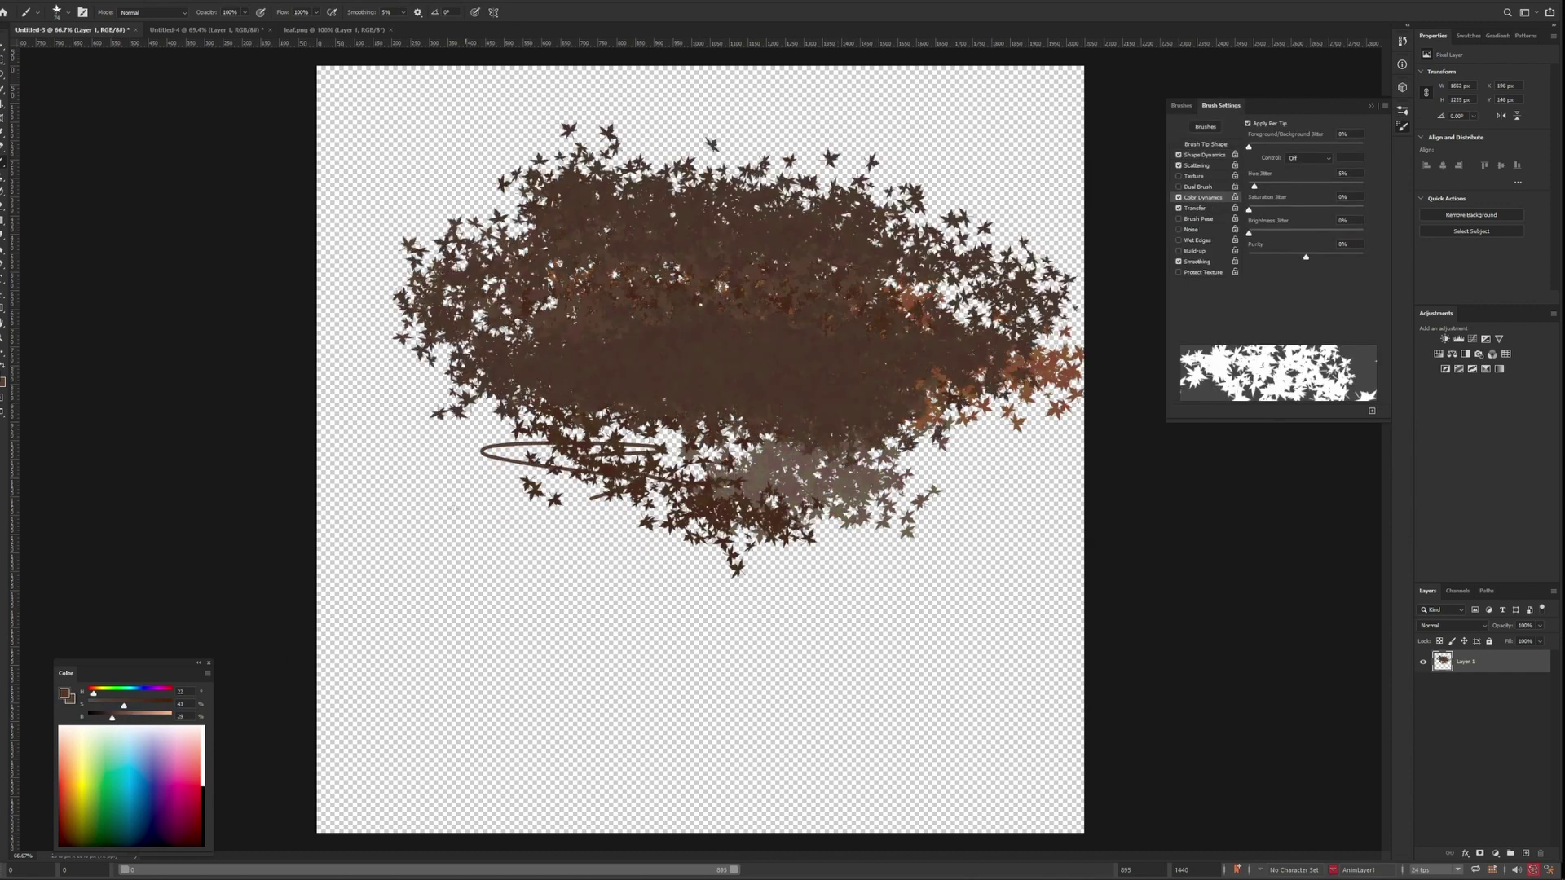
drag(587, 489, 1027, 437)
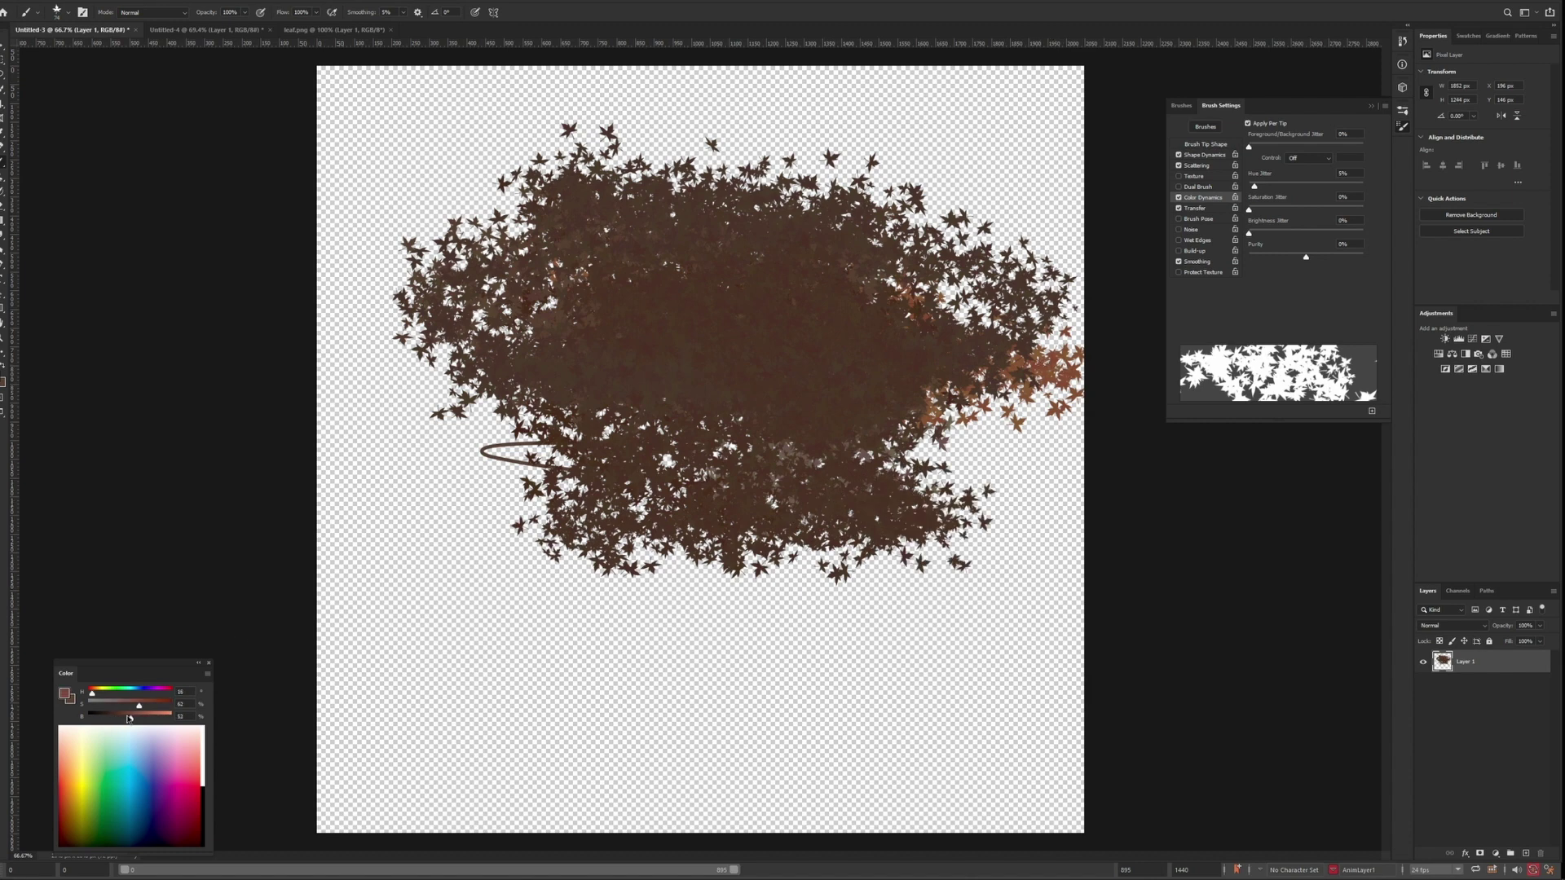
Layer lighter reddish-brown and mid-brown leaf strokes over the middle and lower part of the dark patch
drag(129, 718, 121, 719)
drag(717, 351, 783, 489)
drag(139, 706, 132, 706)
drag(481, 371, 921, 448)
drag(595, 375, 391, 298)
drag(122, 719, 116, 719)
drag(133, 707, 131, 708)
drag(116, 718, 125, 719)
drag(522, 334, 856, 457)
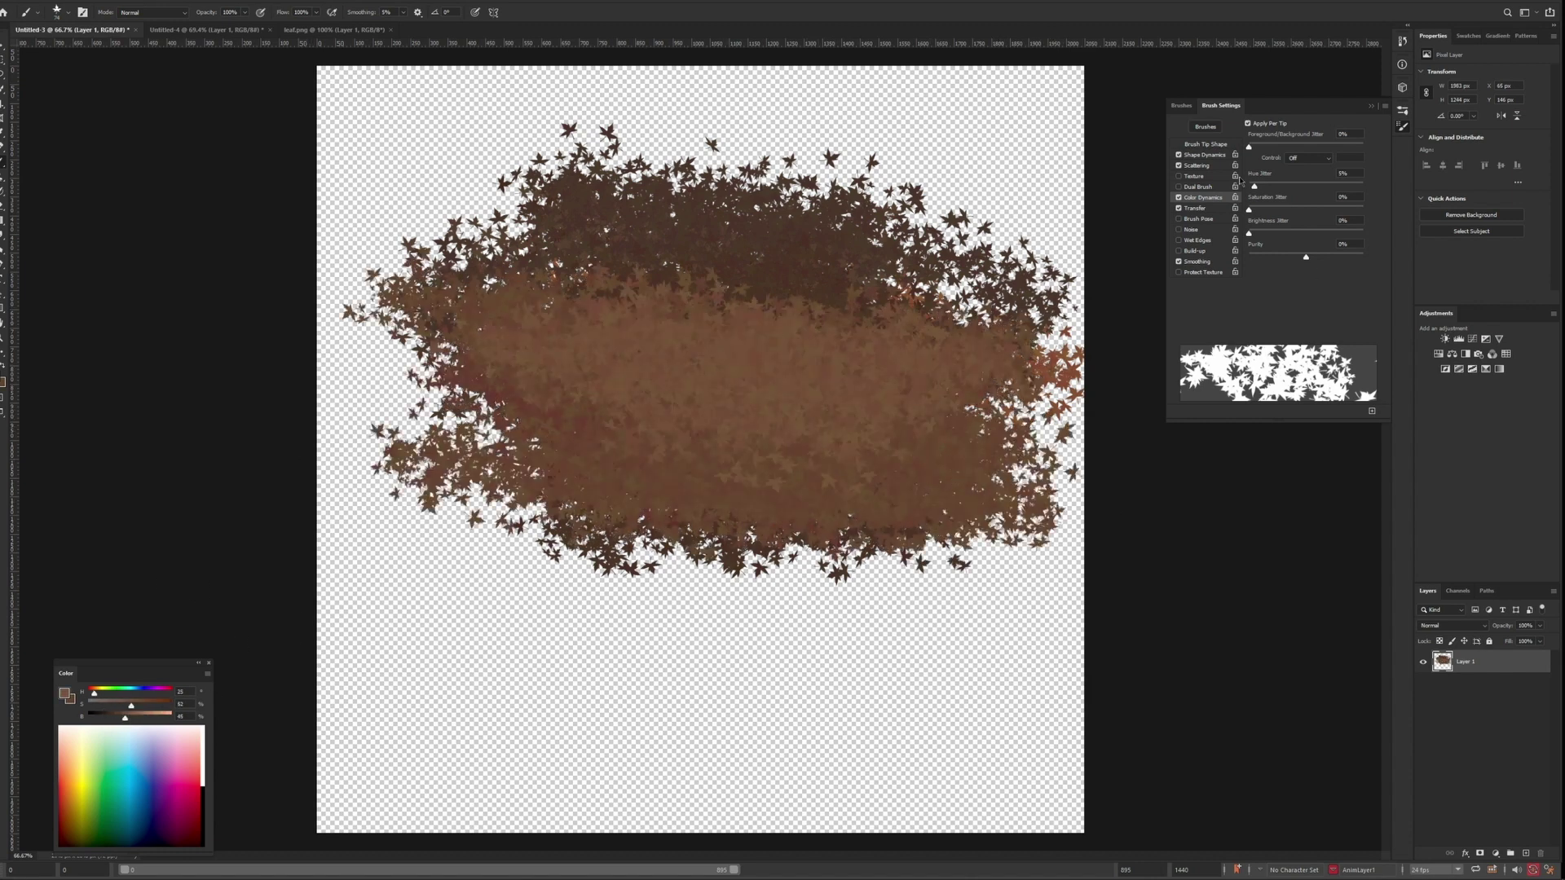
Lower the brush's hue jitter to about 1% and paint warmer, more saturated brown leaves across the patch
drag(1254, 186, 1249, 186)
drag(1076, 367, 937, 365)
drag(122, 719, 118, 719)
drag(407, 383, 856, 392)
drag(132, 707, 141, 707)
drag(856, 375, 1011, 522)
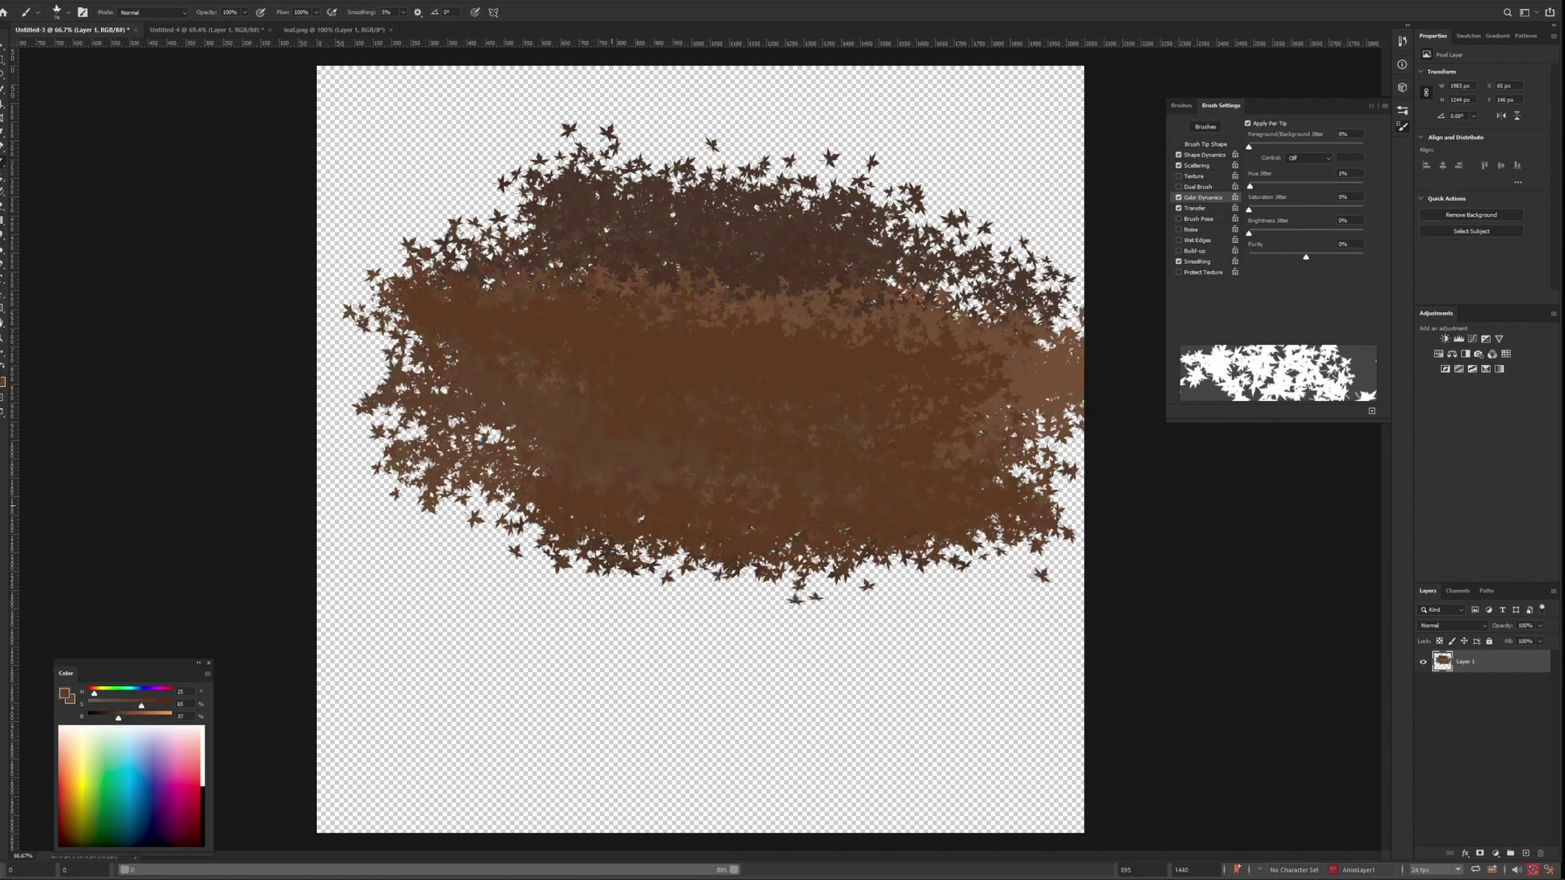
Enlarge the leaf brush considerably and fill the rest of the canvas, including the corner gaps, with brown
drag(595, 571, 1052, 693)
key(bracketright)
key(bracketright)
key(bracketright)
key(bracketright)
key(bracketright)
key(bracketright)
key(bracketright)
key(bracketright)
key(bracketright)
key(bracketright)
key(bracketright)
key(bracketright)
key(bracketright)
key(bracketright)
key(bracketright)
key(bracketright)
mouse_move(937, 652)
mouse_down()
mouse_move(948, 190)
mouse_move(408, 359)
mouse_move(352, 803)
mouse_up()
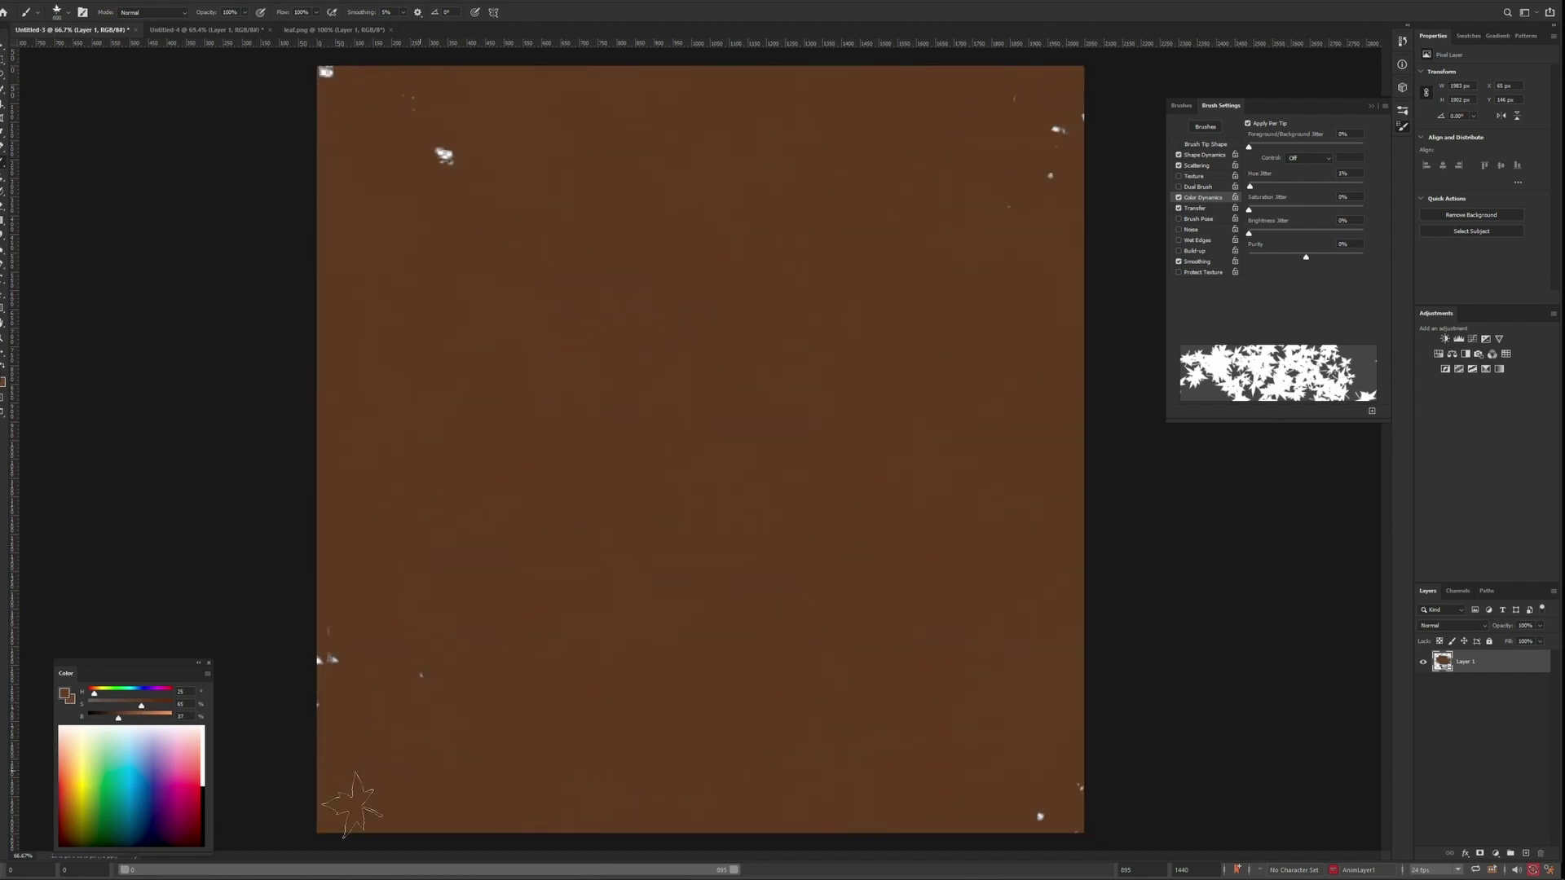
drag(490, 96, 326, 74)
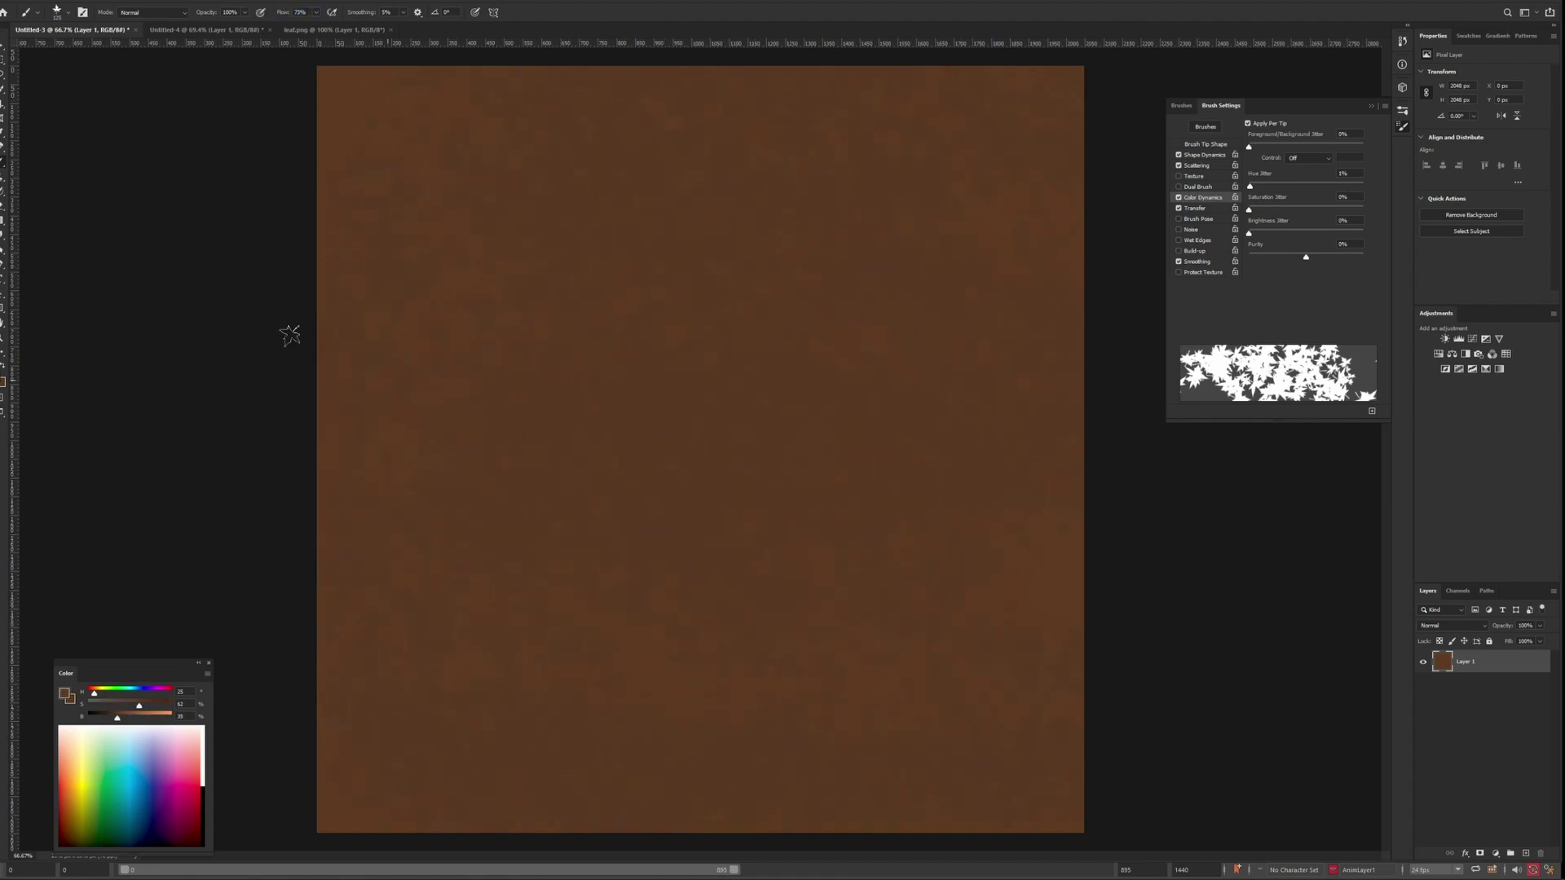
Raise the brown's saturation and brightness and paint soft orange-brown mottling over the canvas at 12% flow
drag(138, 706, 146, 706)
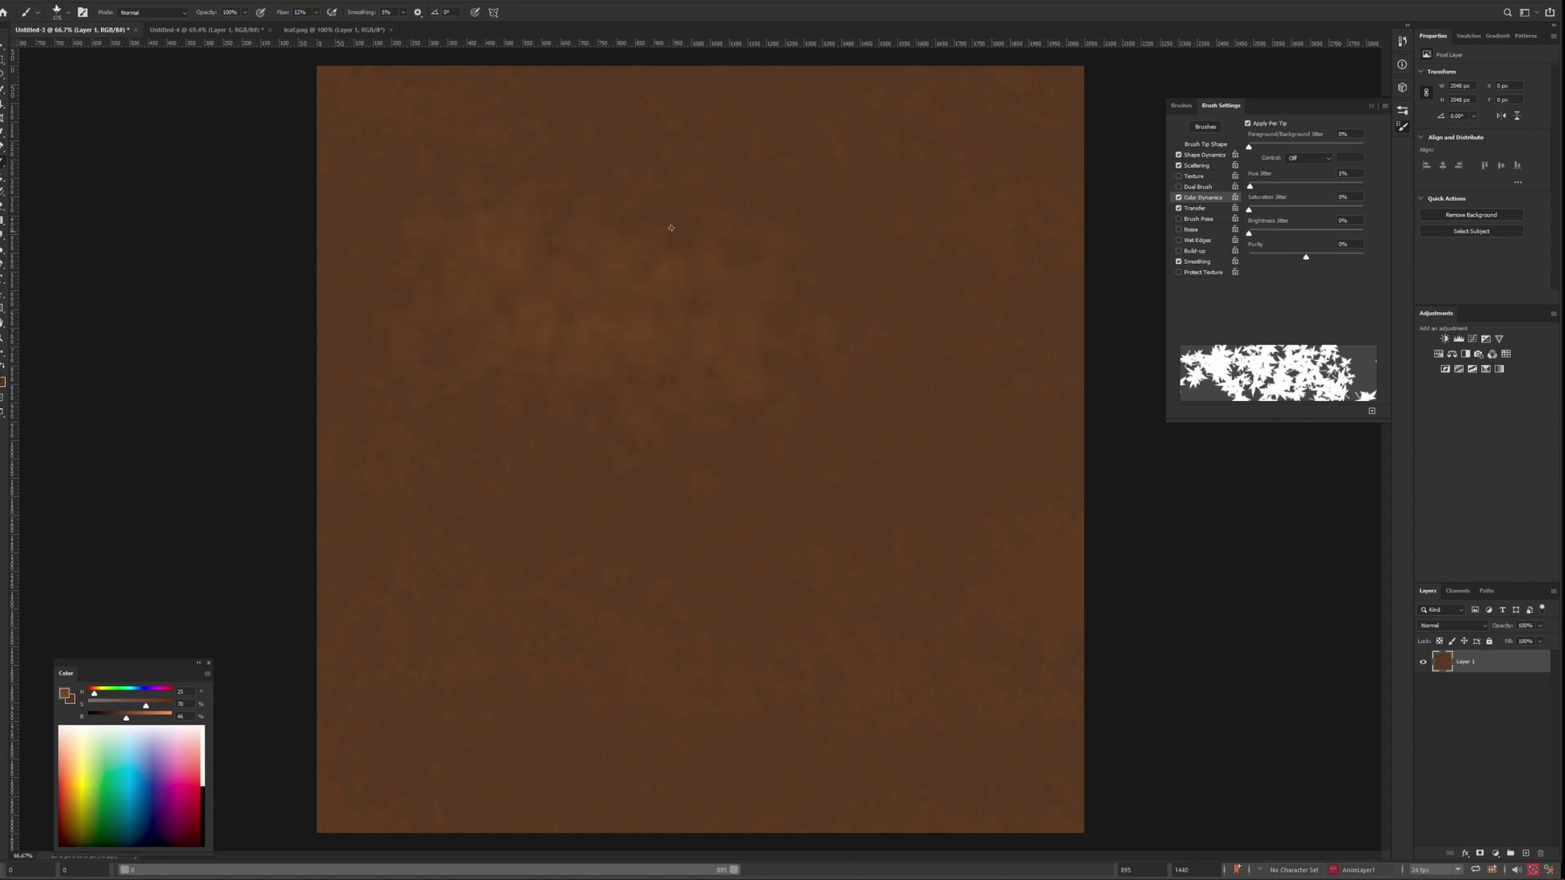
alt+scroll(489, 586, down, 5)
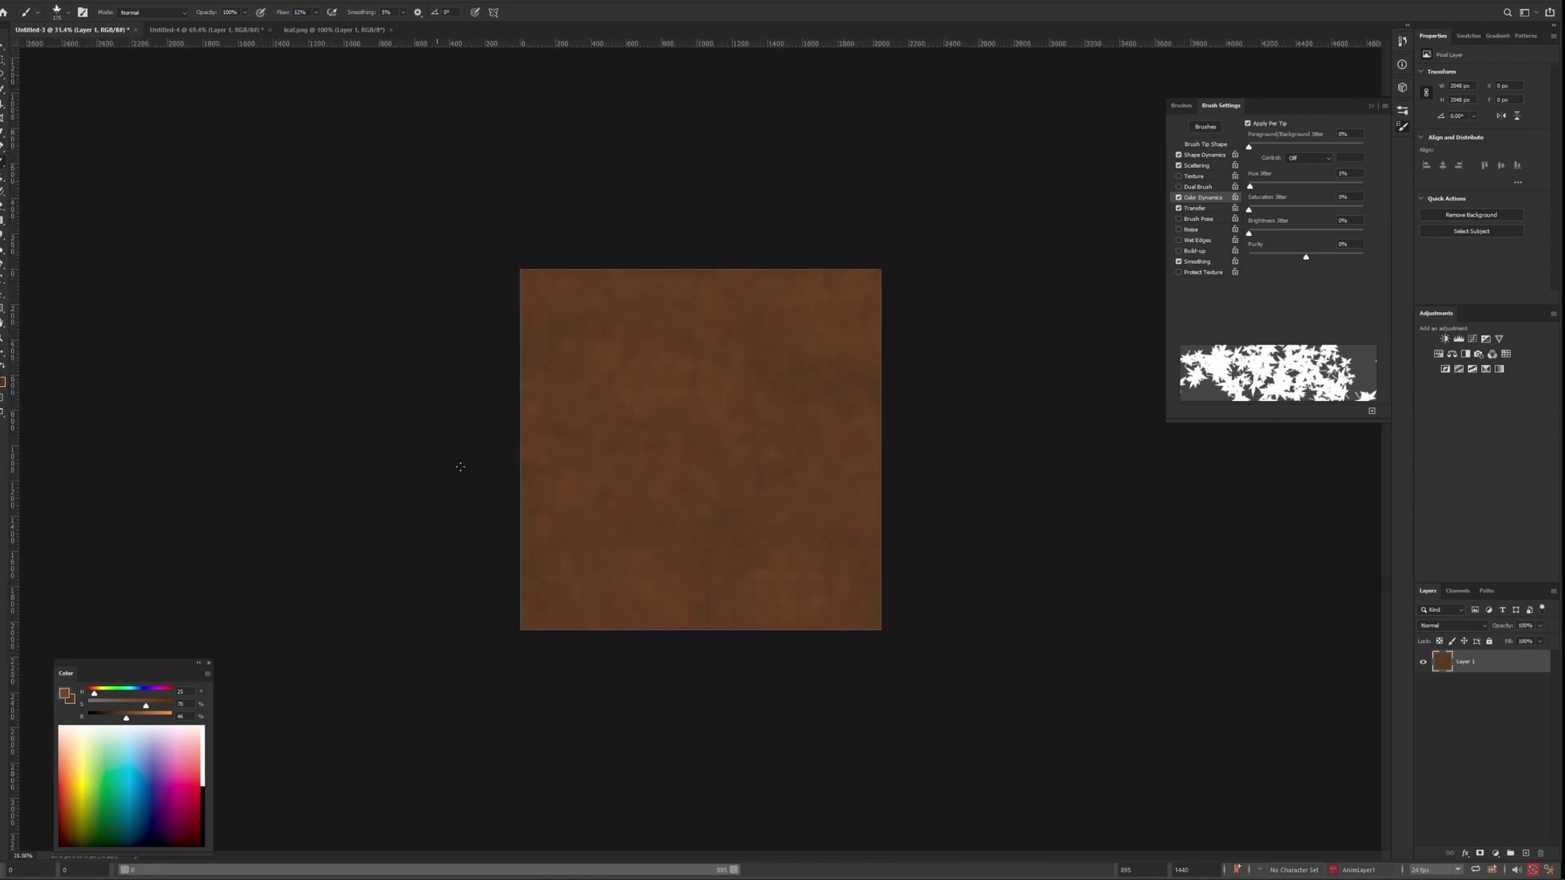
alt+scroll(507, 532, up, 5)
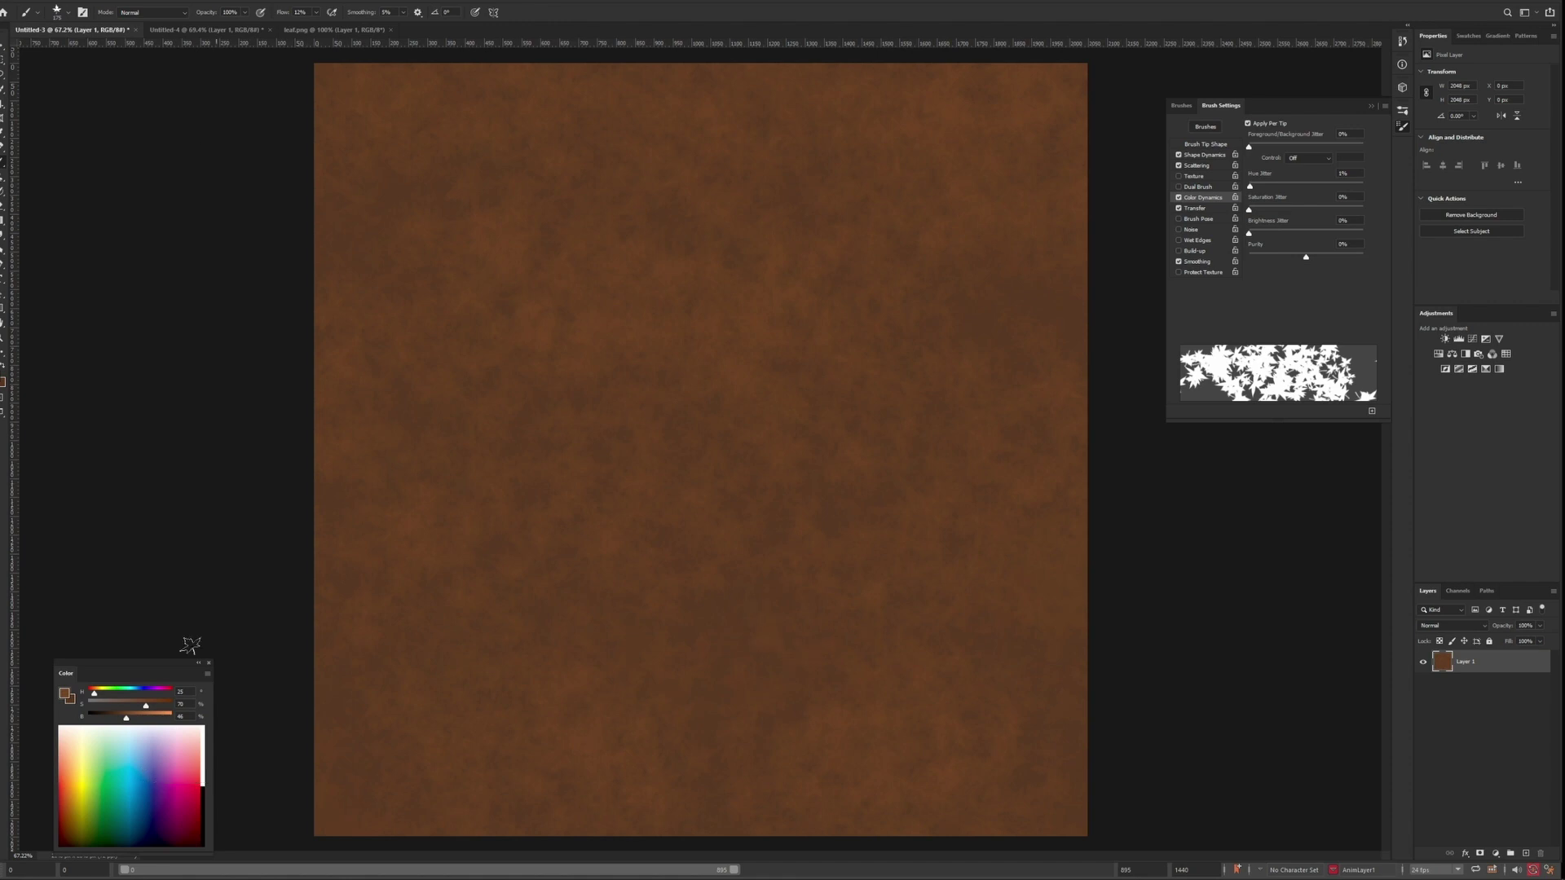
Paint soft darker brown patches over the mottled base with the low-flow leaf brush
drag(557, 430, 231, 416)
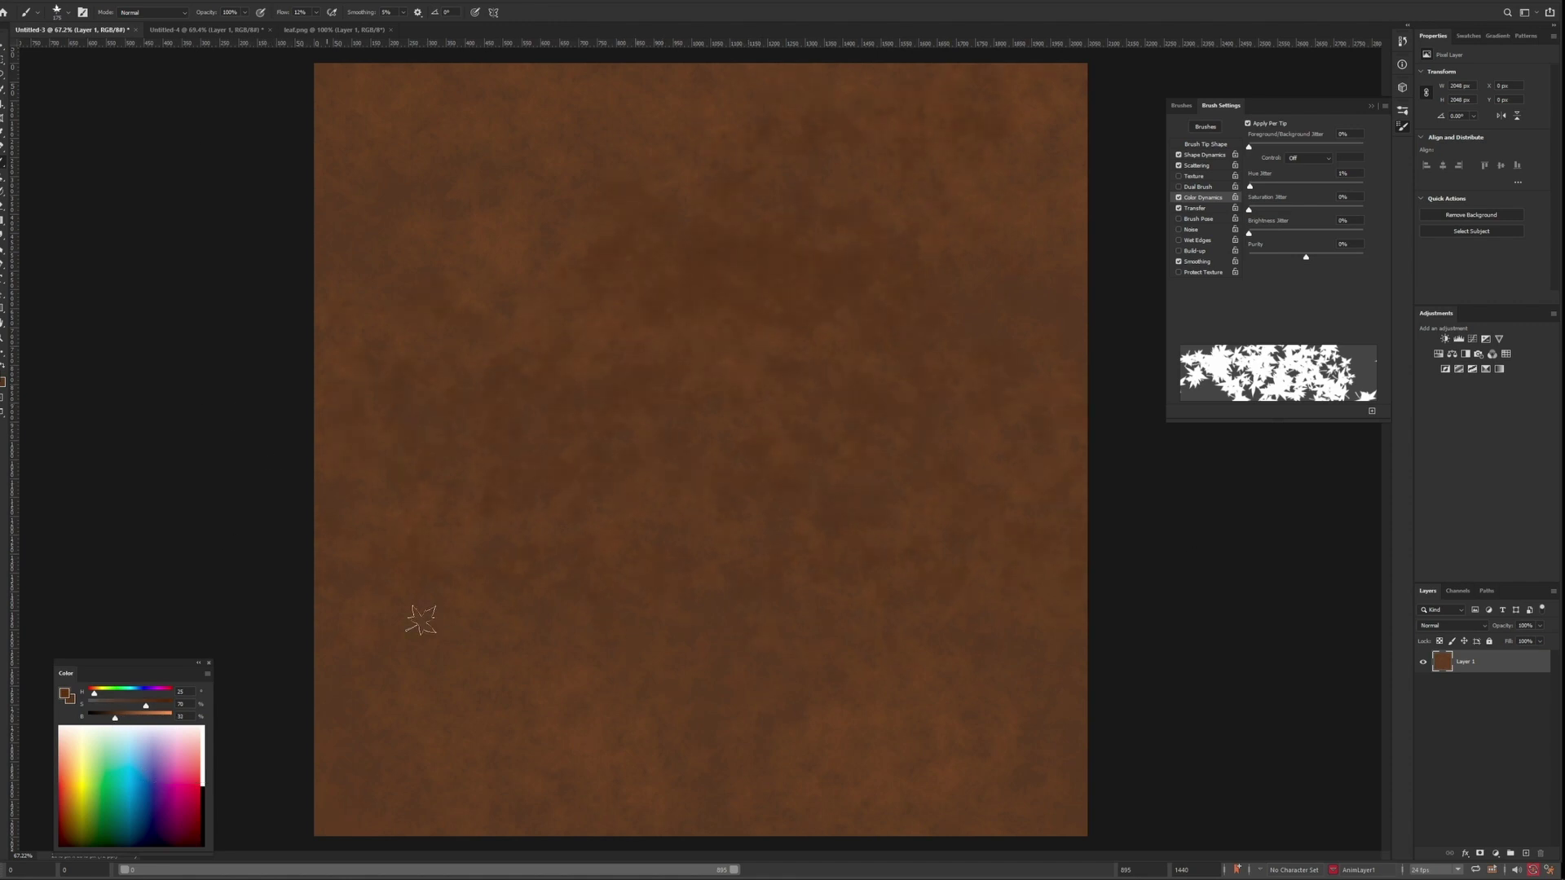
key(ctrl+minus)
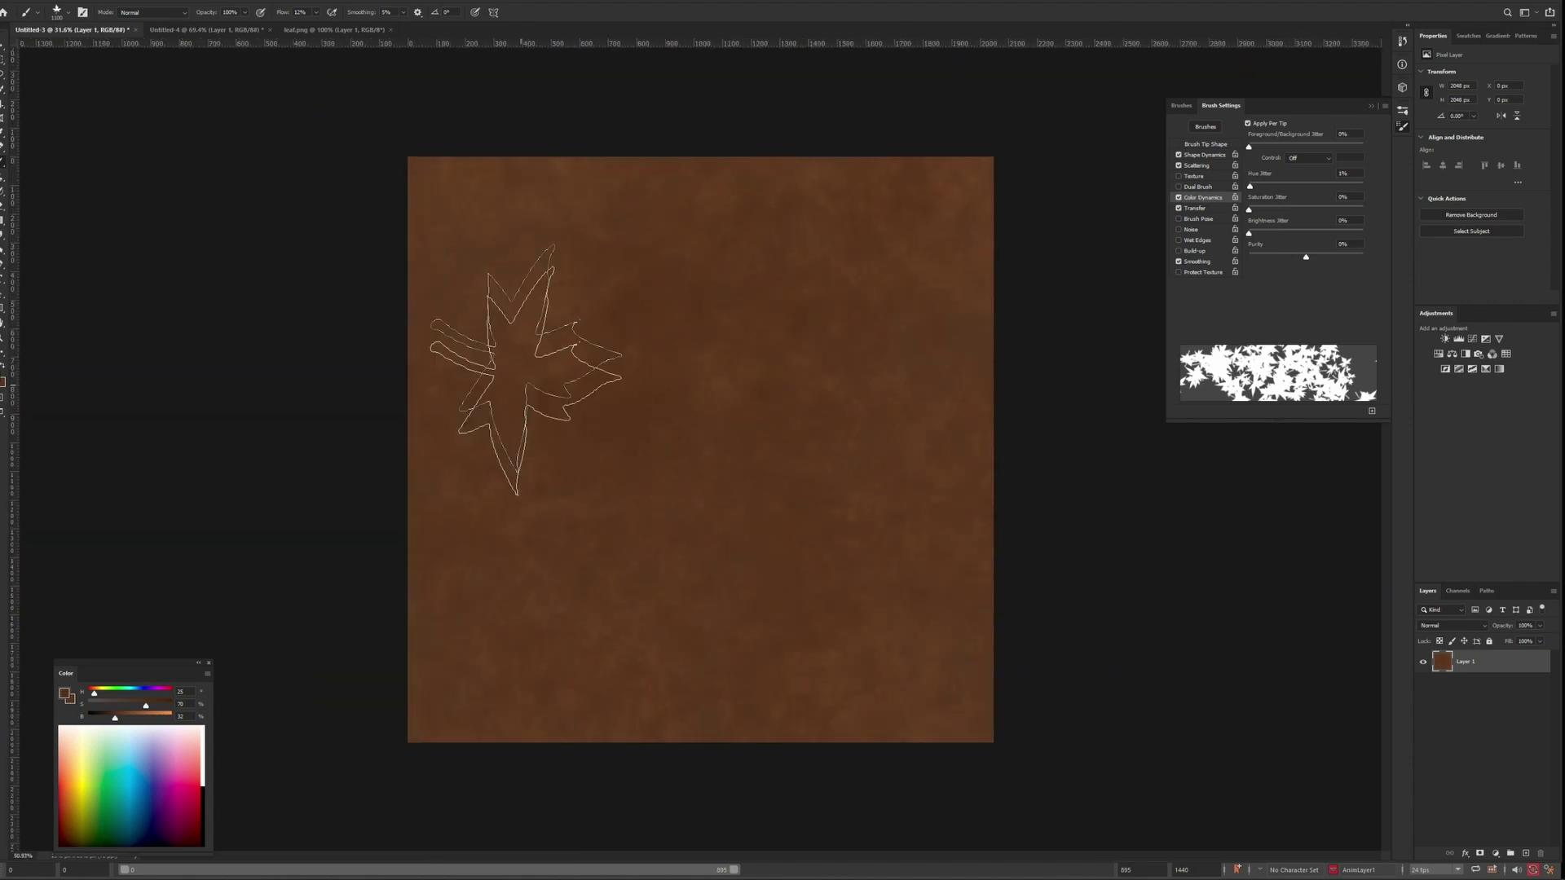
key(ctrl+minus)
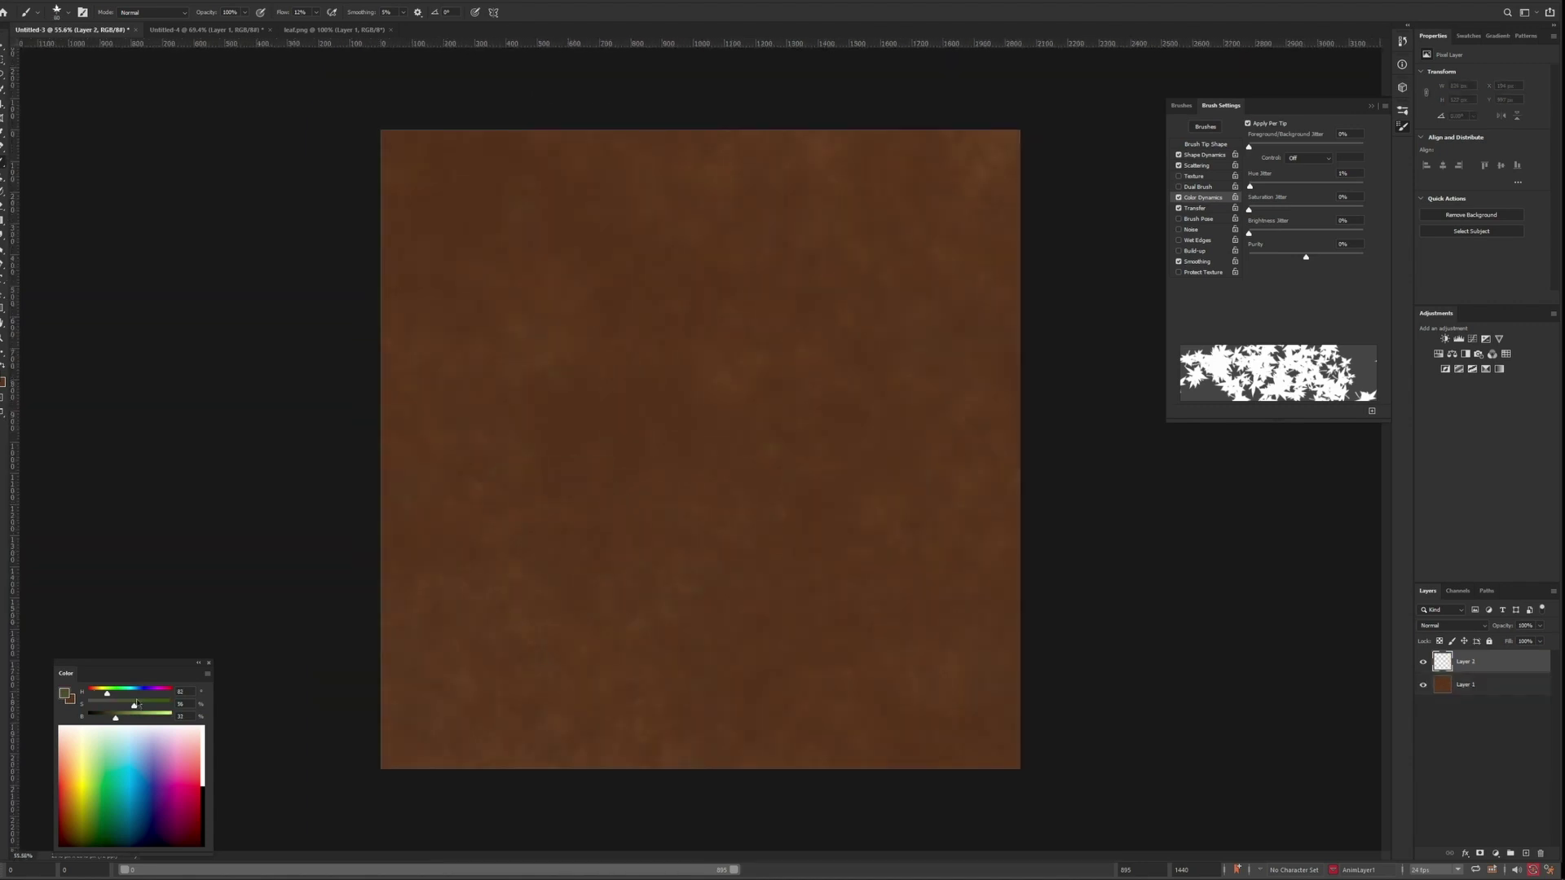
Paint mottled green over the brown base on a separate layer with 100% foreground/background jitter, leaving some brown patches uncovered
drag(106, 699, 133, 701)
drag(815, 522, 480, 568)
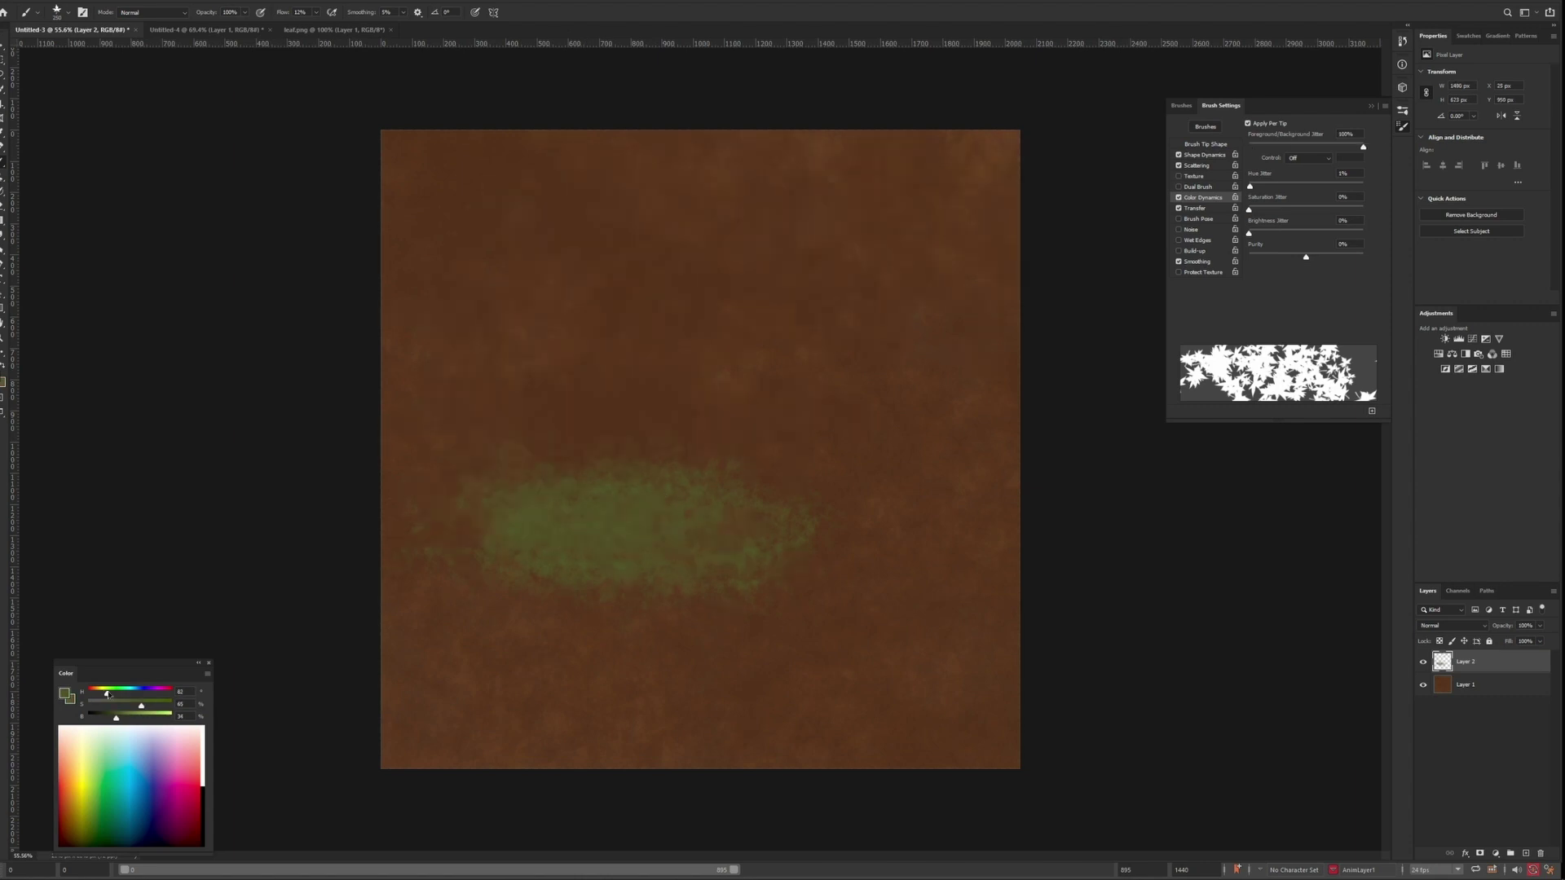
drag(109, 694, 105, 694)
mouse_move(891, 535)
mouse_down()
mouse_move(1041, 741)
mouse_move(364, 147)
mouse_move(960, 750)
mouse_up()
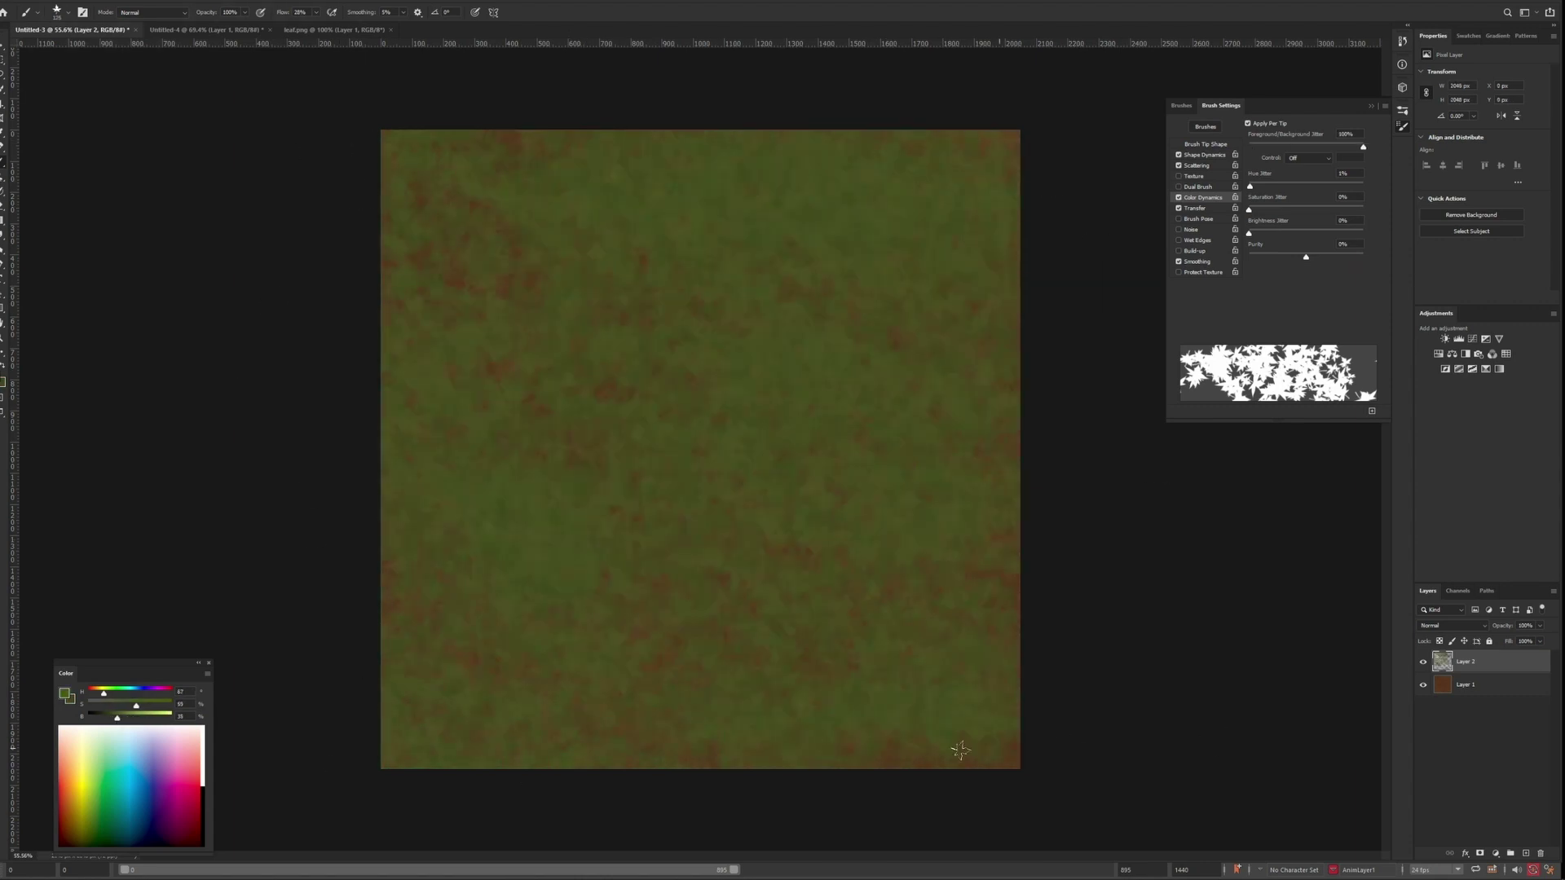
alt+scroll(647, 444, up, 5)
alt+scroll(571, 471, down, 3)
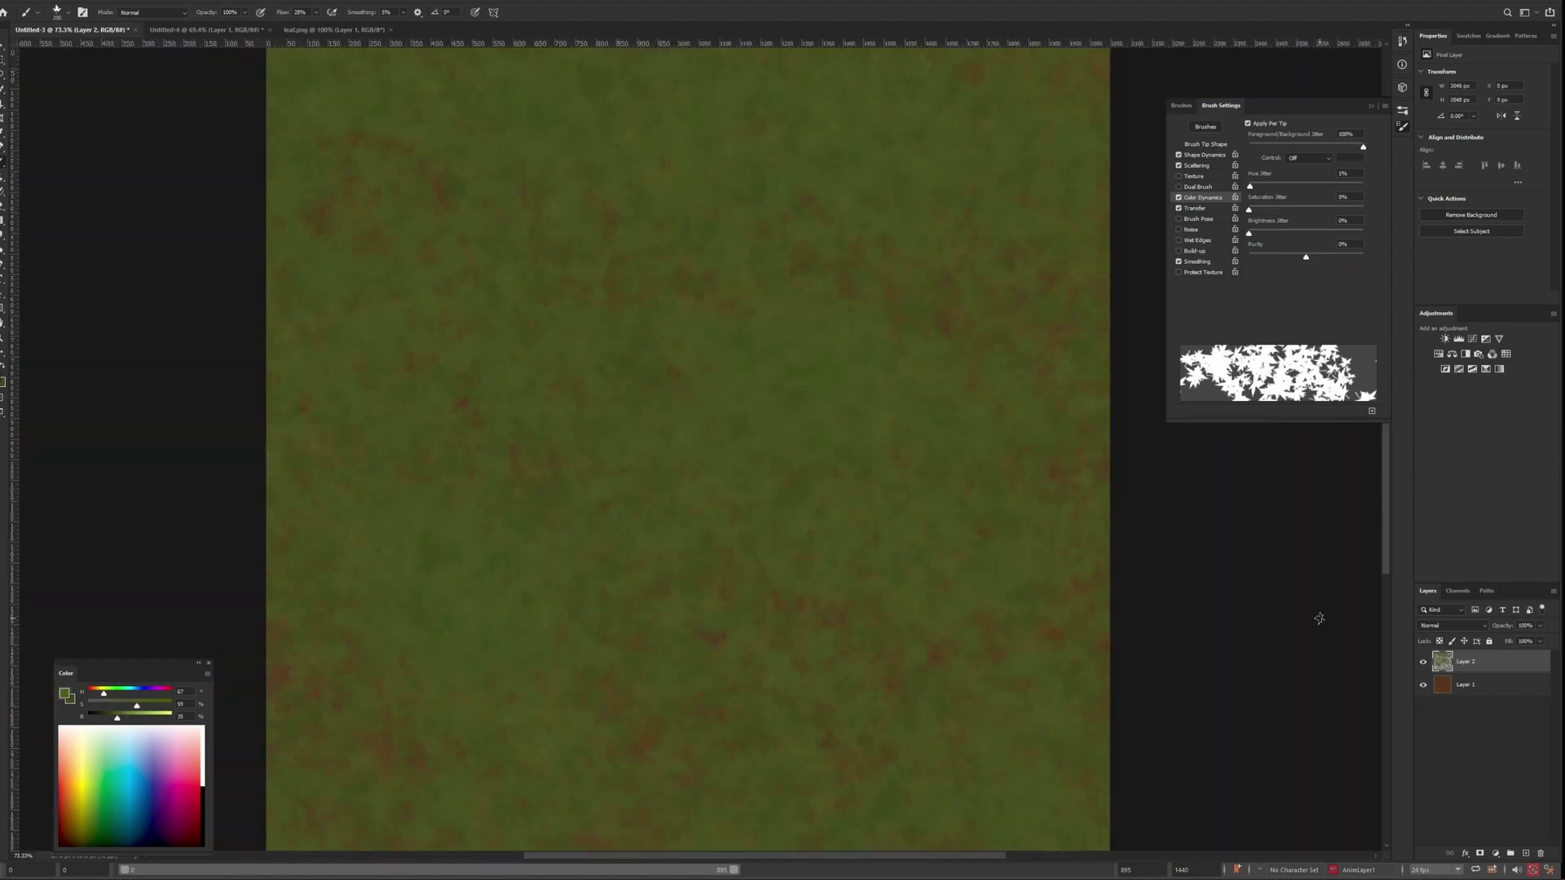
Add a new layer above the green one and choose a grass blade brush
click(1526, 854)
click(1181, 106)
scroll(1300, 308, down, 5)
scroll(1313, 325, up, 8)
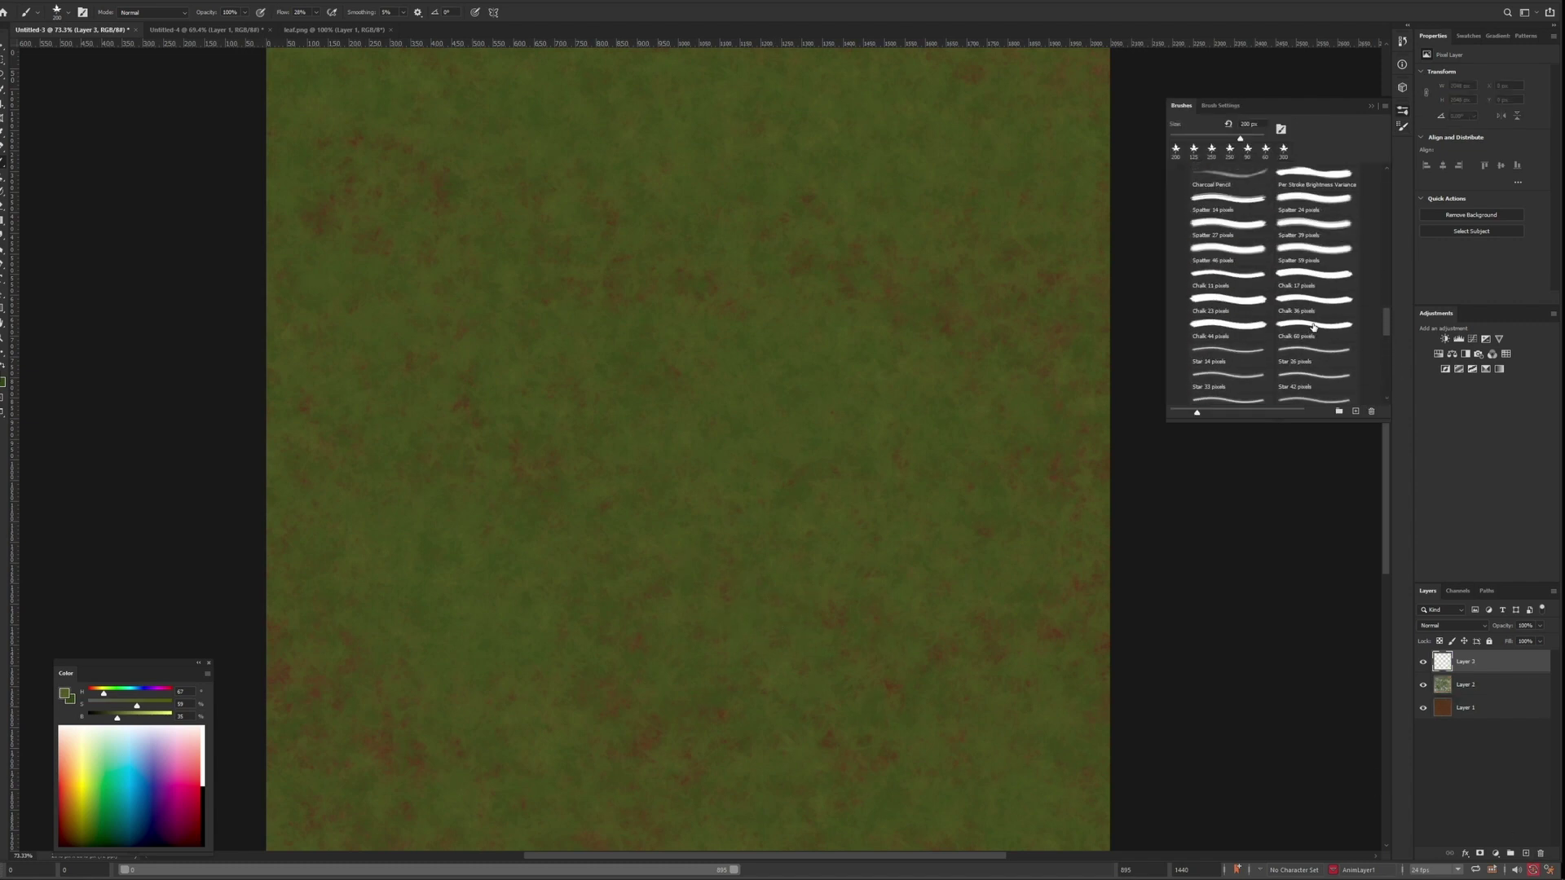
click(1313, 326)
Set the grass brush's hue jitter to about 3% and paint brighter green blades over the whole canvas
click(1220, 105)
click(1204, 154)
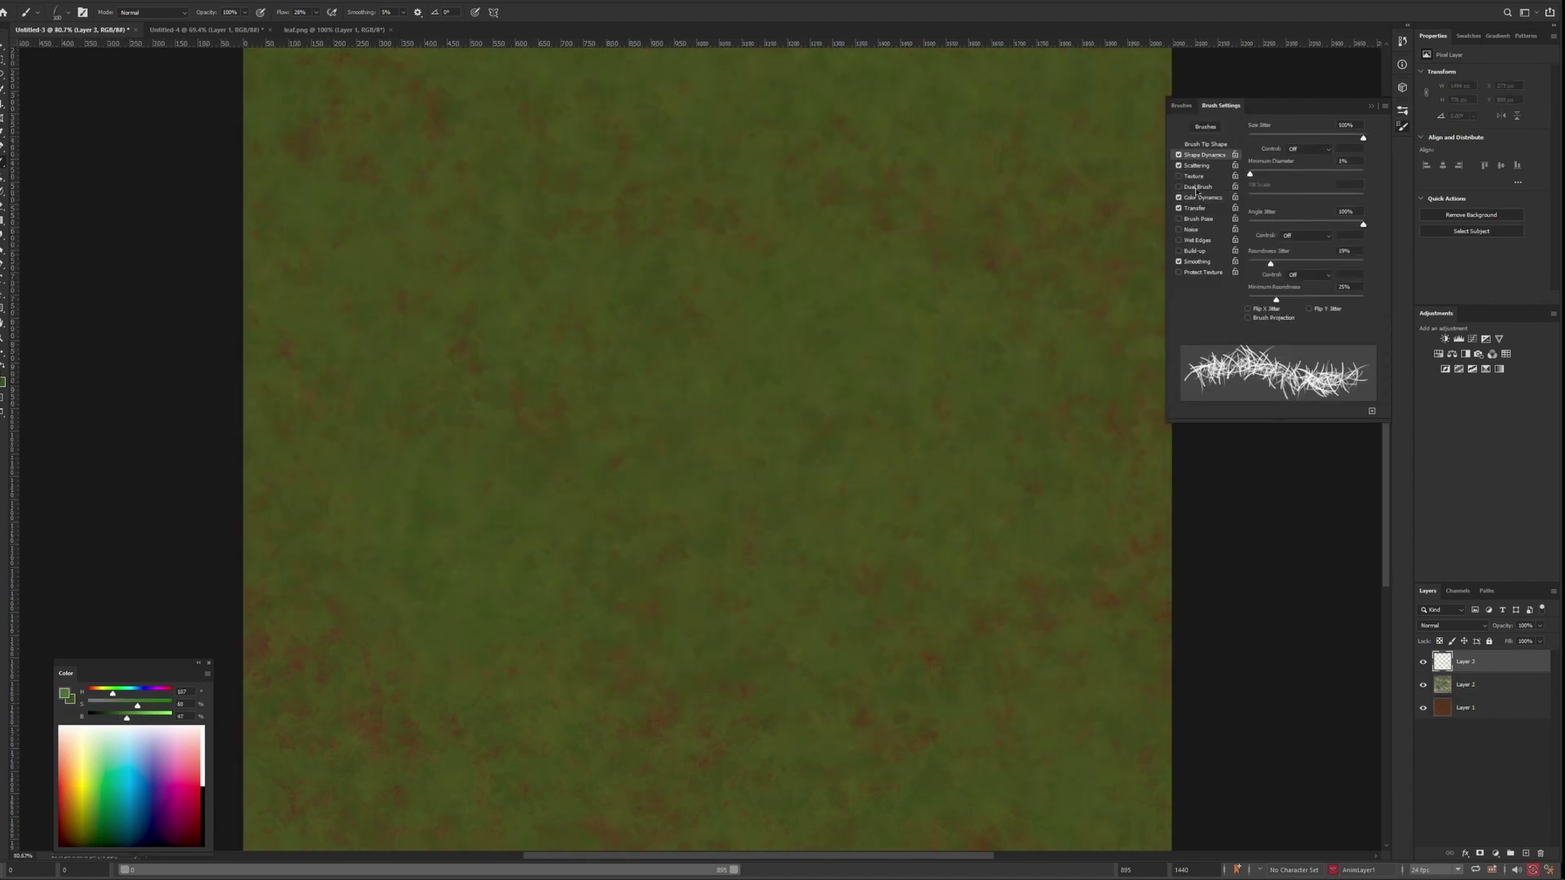
click(1203, 197)
click(150, 707)
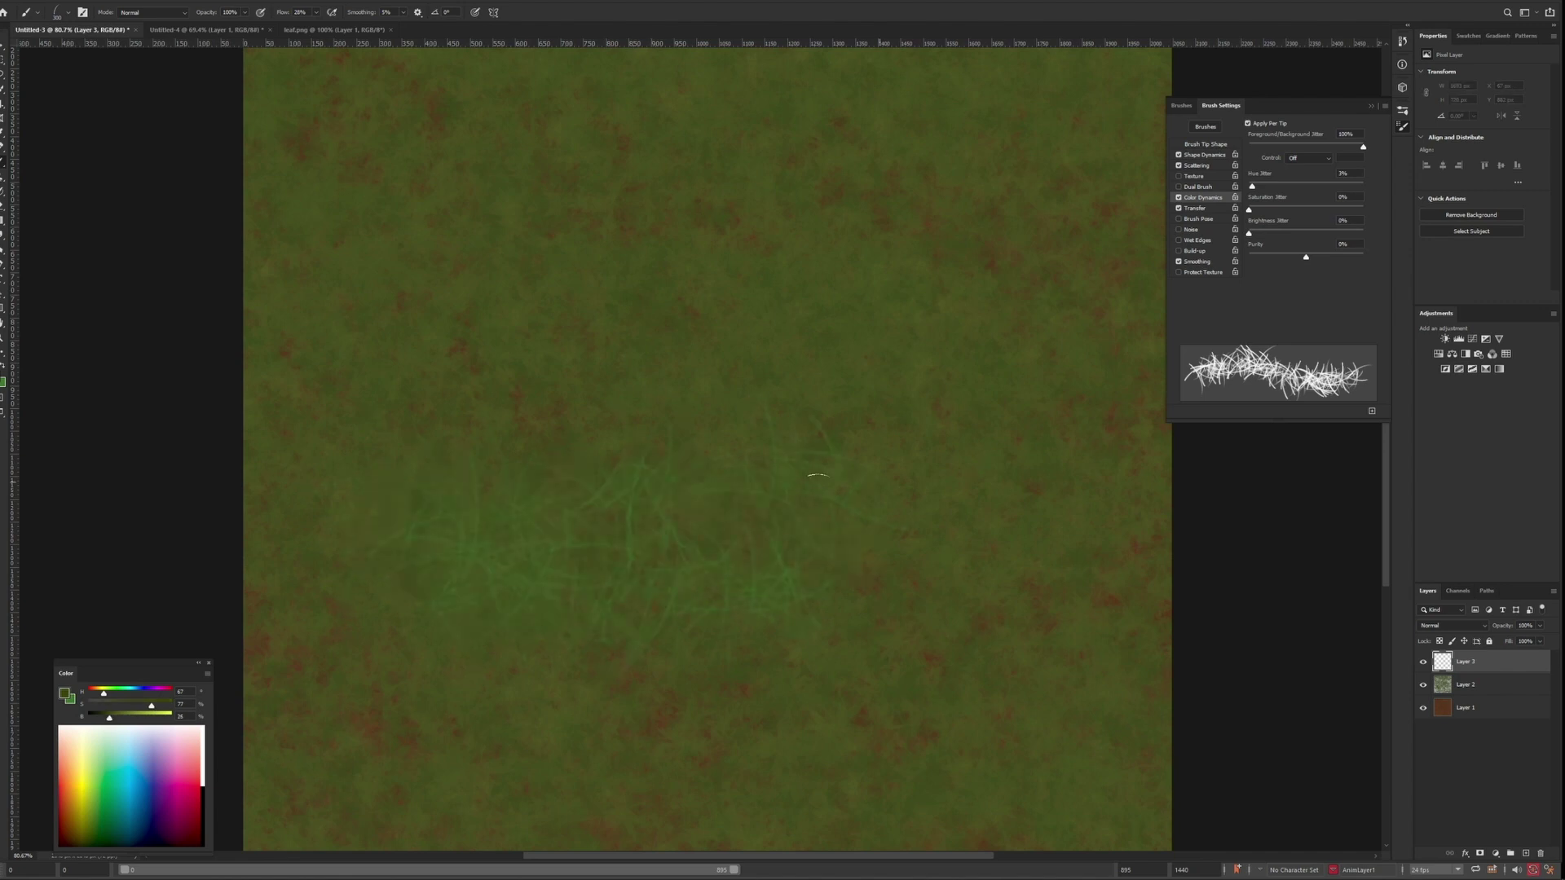
alt+scroll(489, 560, down, 4)
alt+scroll(637, 424, up, 1)
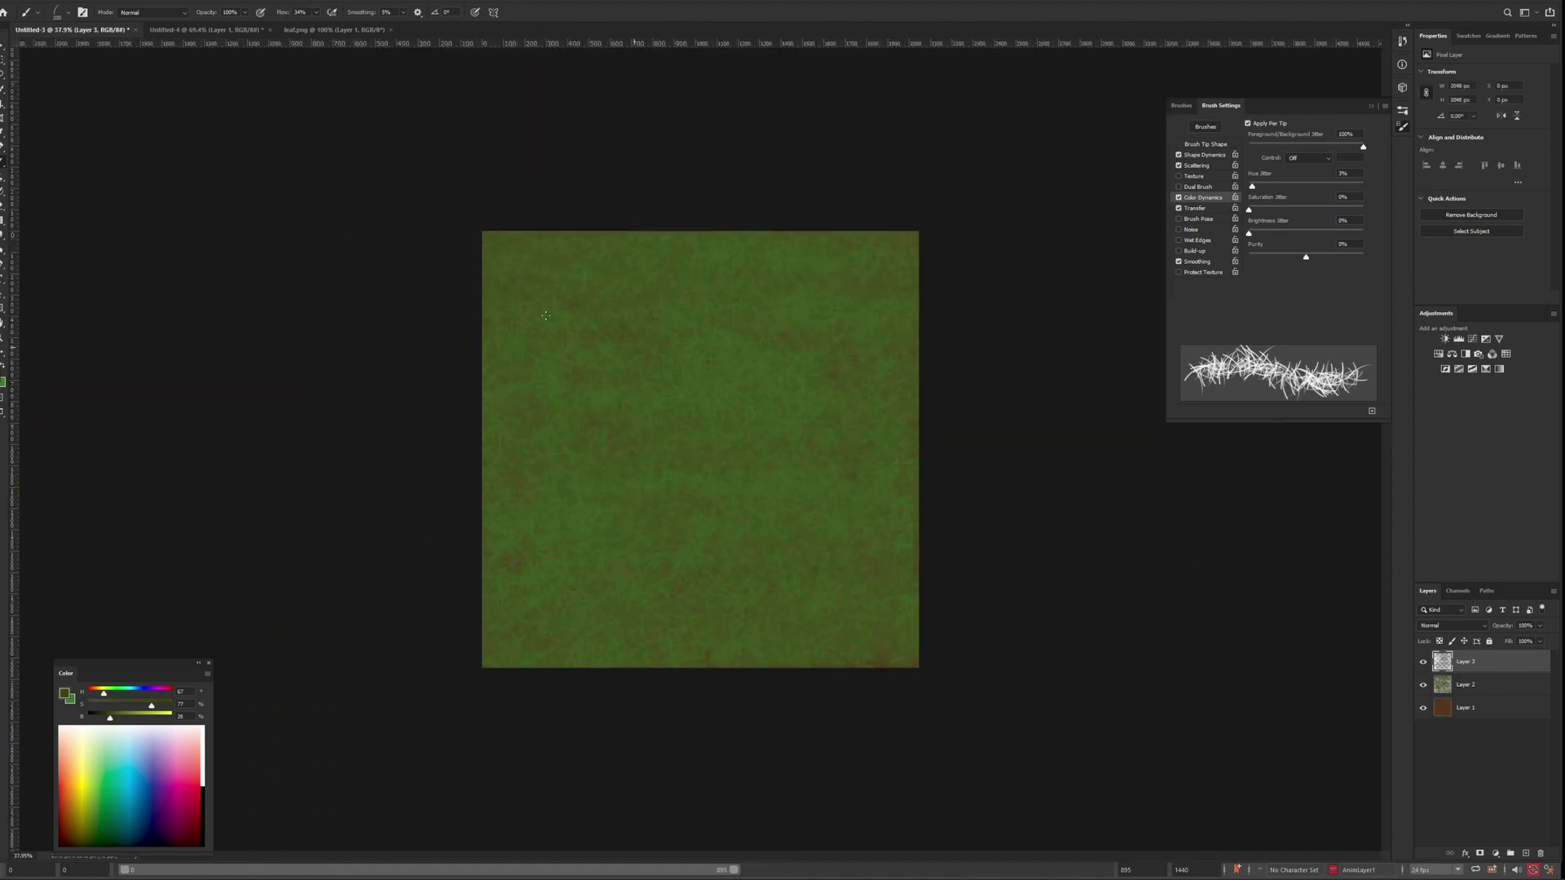
alt+scroll(551, 572, up, 3)
alt+scroll(531, 257, up, 9)
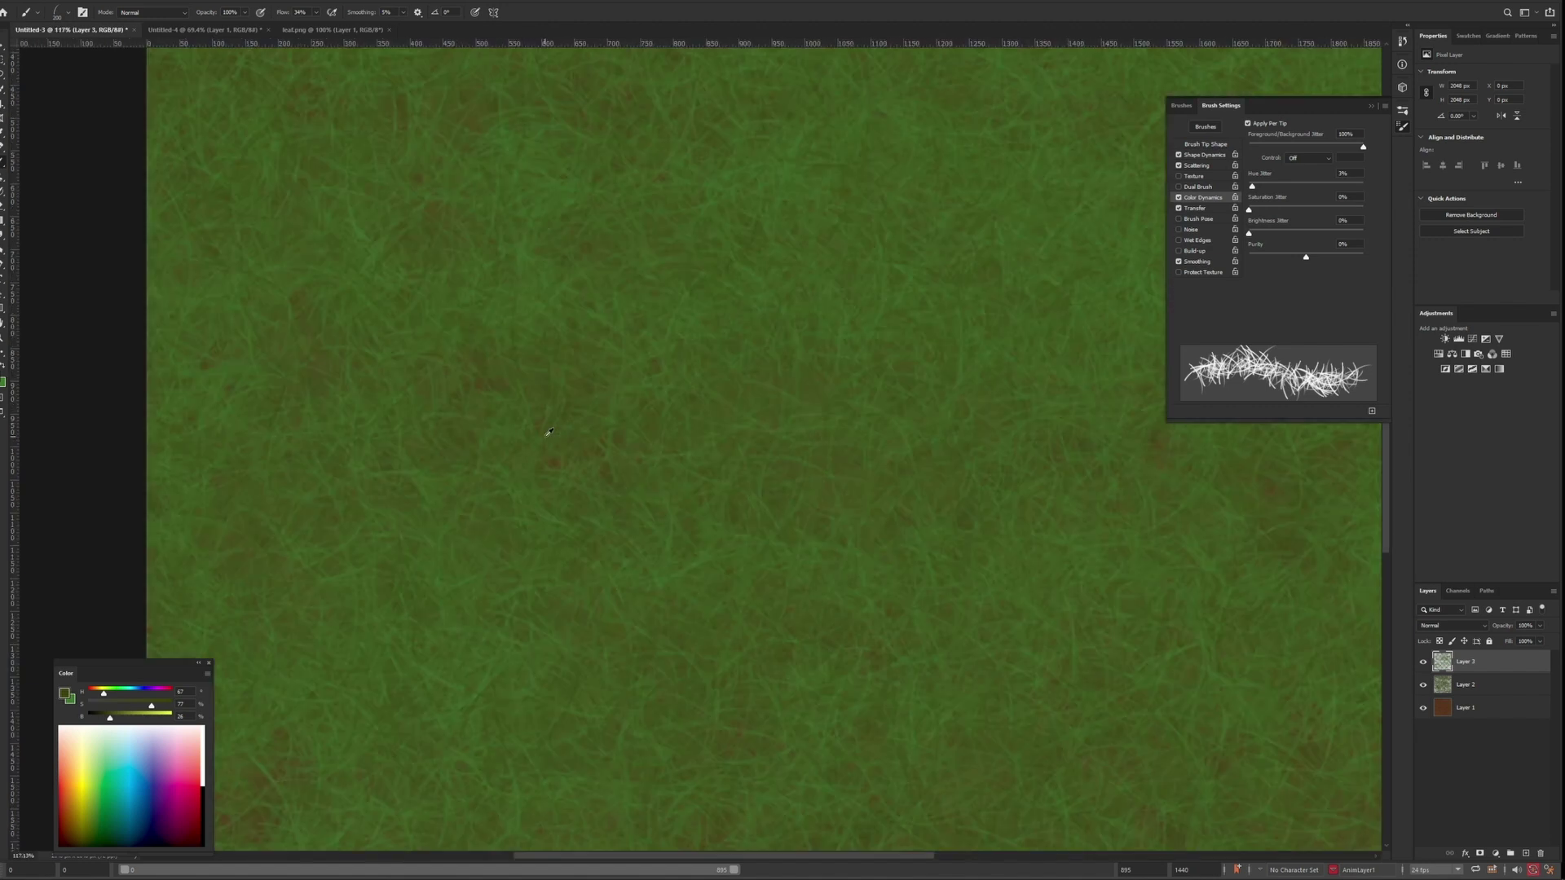
Erase a small brown-soil patch through the green and grass layers in the canvas's lower-left area with an enlarged leaf eraser
alt+scroll(531, 257, down, 12)
click(1479, 687)
key(e)
alt+scroll(538, 693, up, 5)
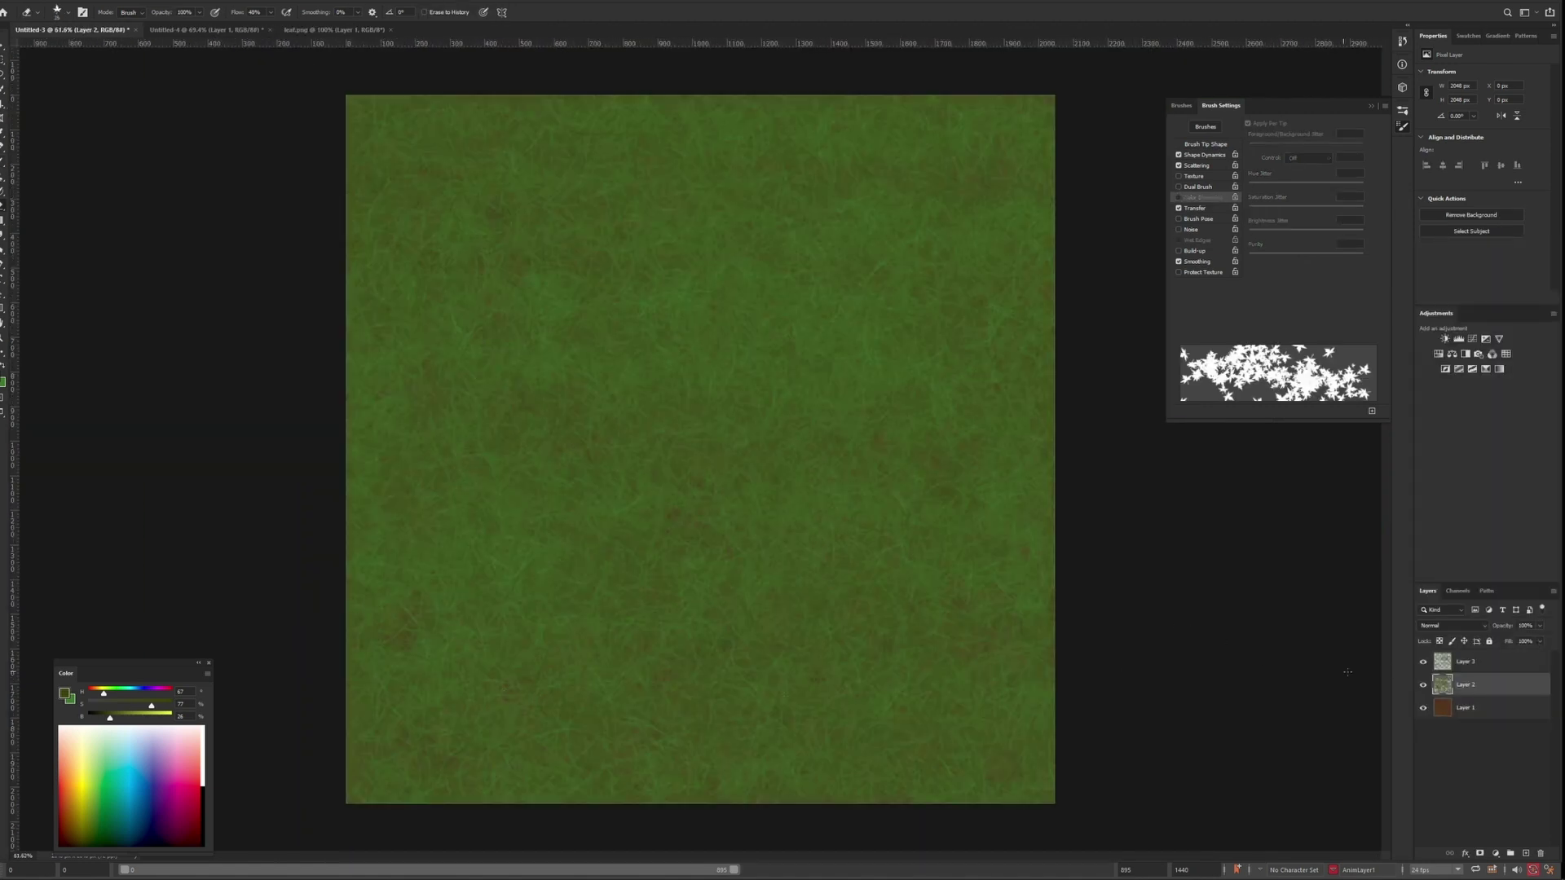
key(alt+bracketright)
key(bracketright)
key(bracketright)
key(bracketright)
key(bracketright)
key(bracketright)
key(bracketright)
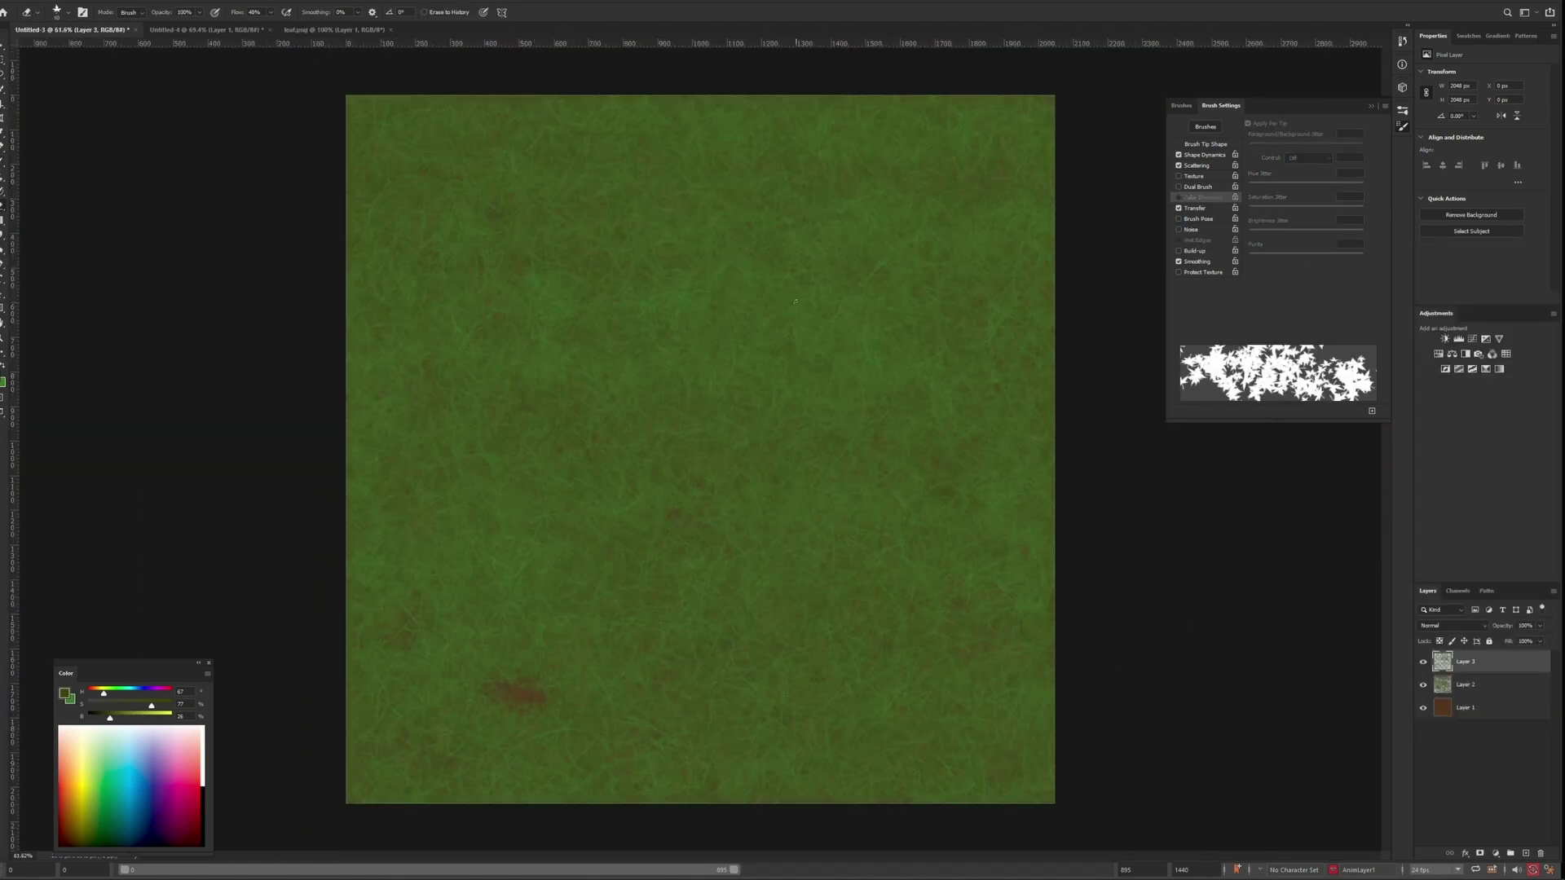
Erase more irregular patches from both the green and grass layers across the canvas to expose the brown soil beneath
click(1481, 689)
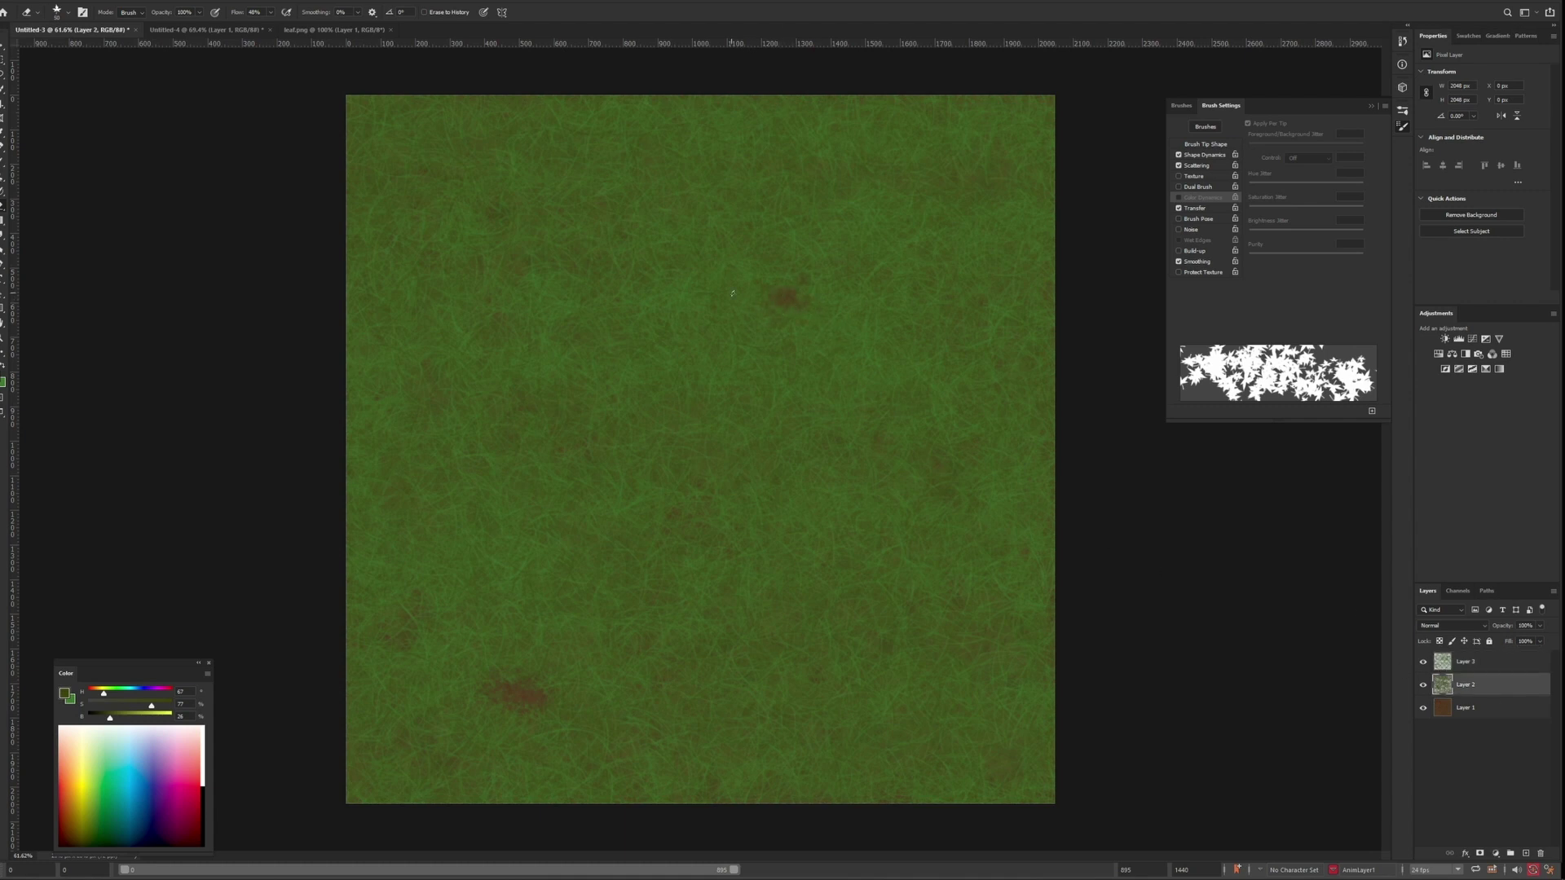
key(alt+bracketright)
alt+scroll(741, 442, down, 1)
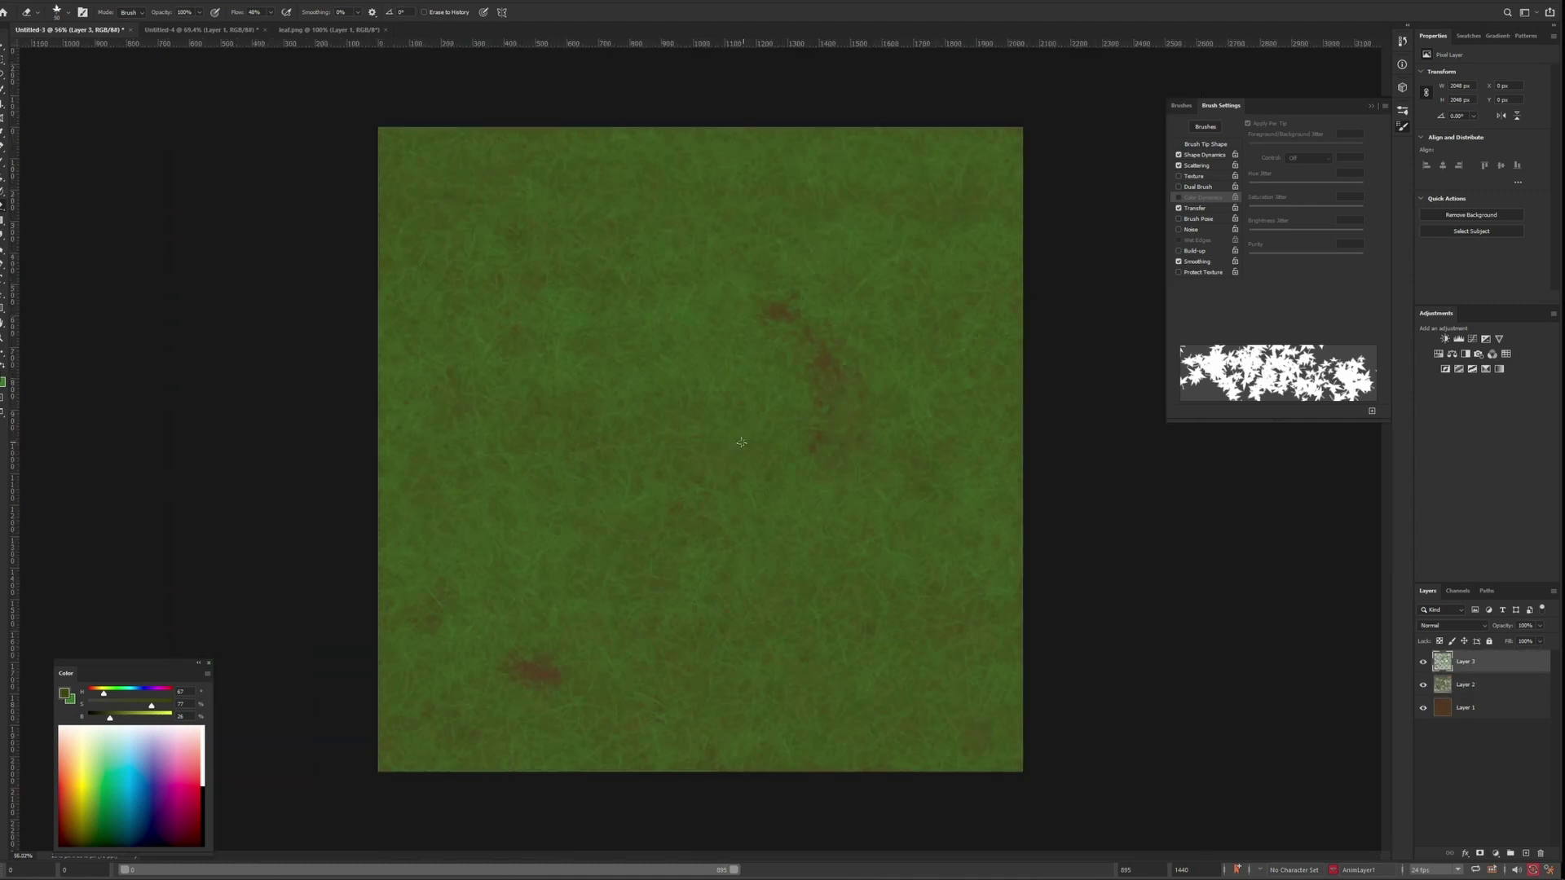
key(alt+bracketleft)
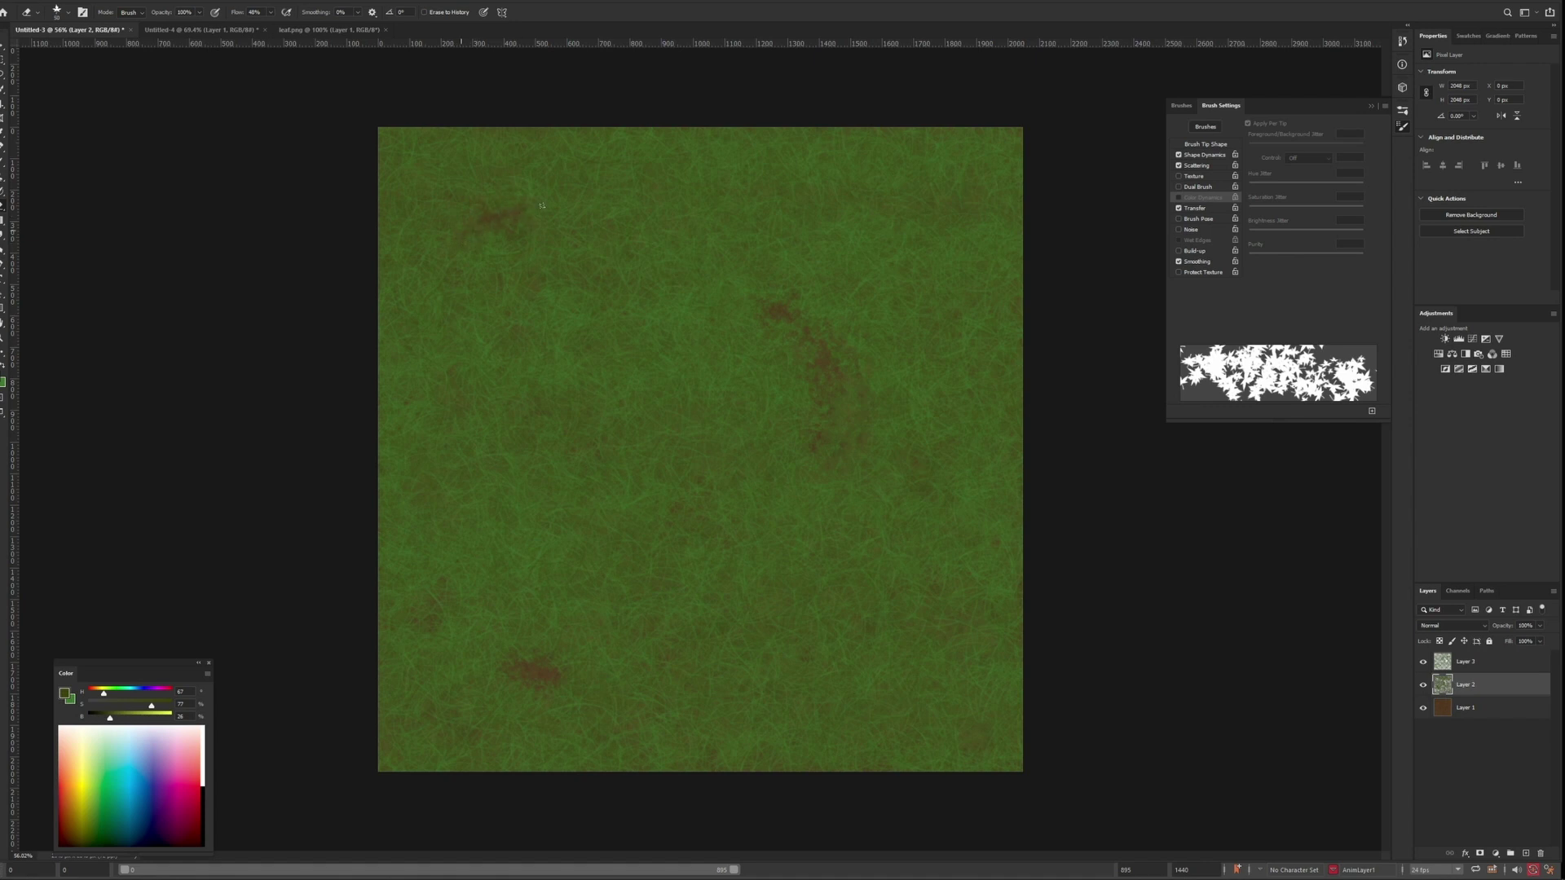
key(alt+bracketright)
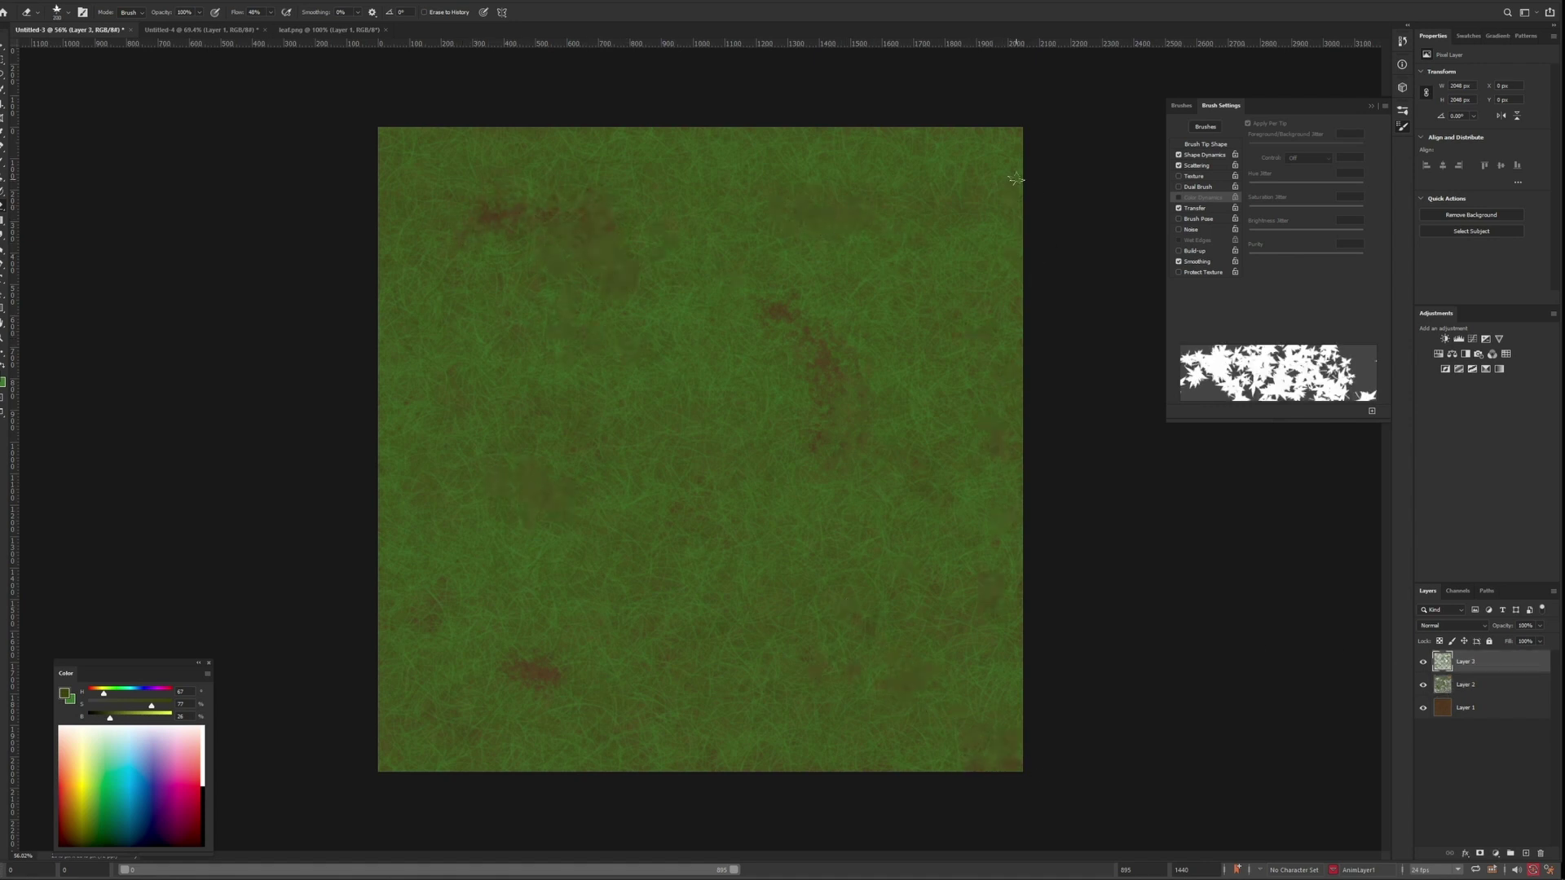
alt+scroll(551, 306, up, 1)
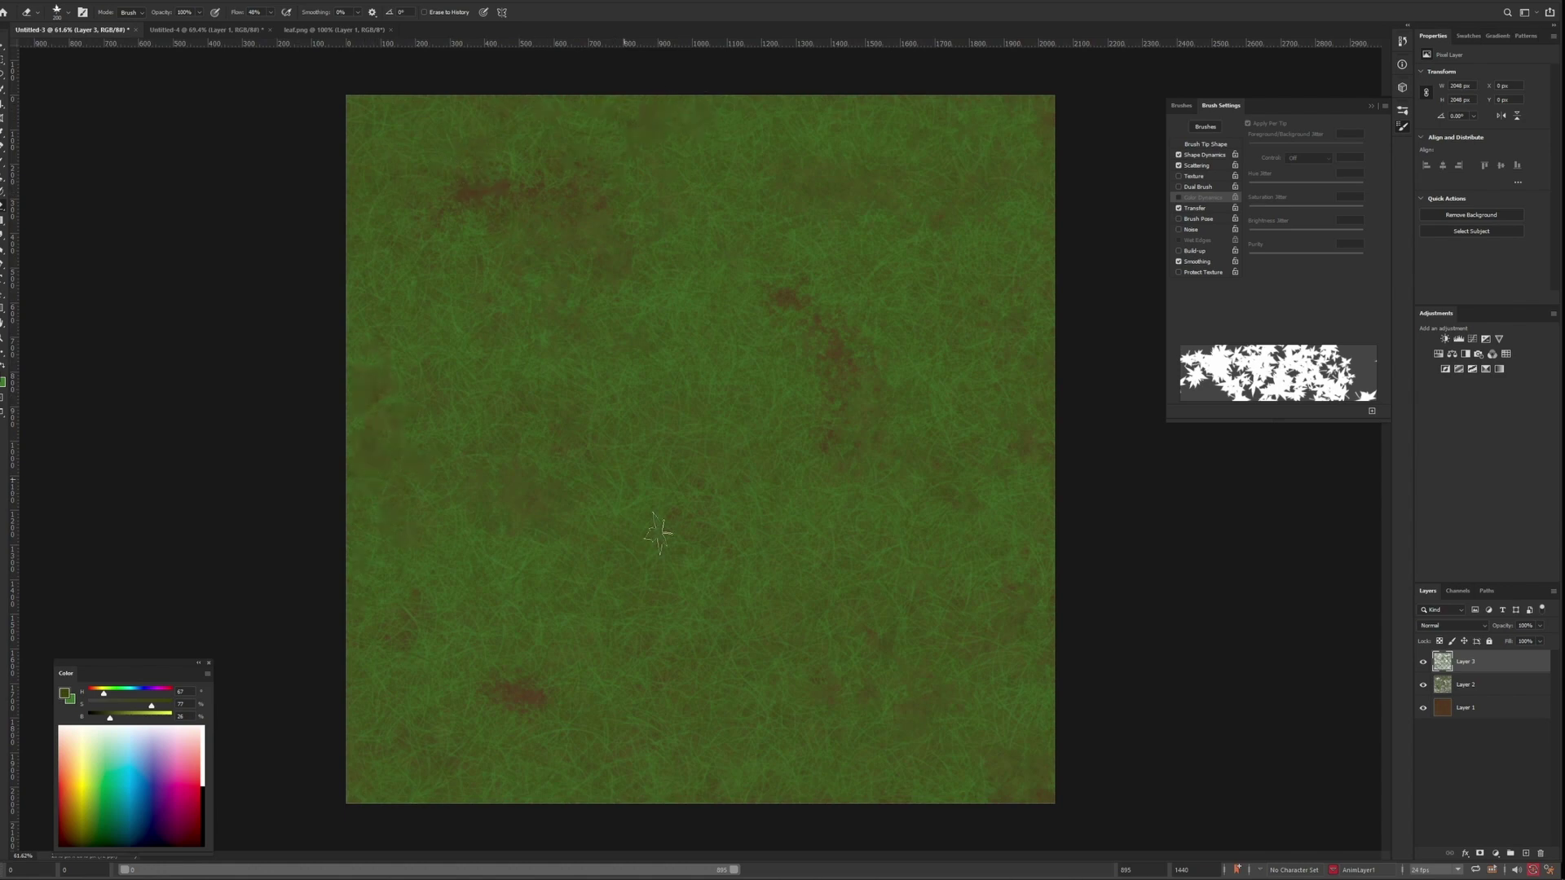
alt+scroll(415, 628, down, 9)
alt+scroll(530, 530, up, 20)
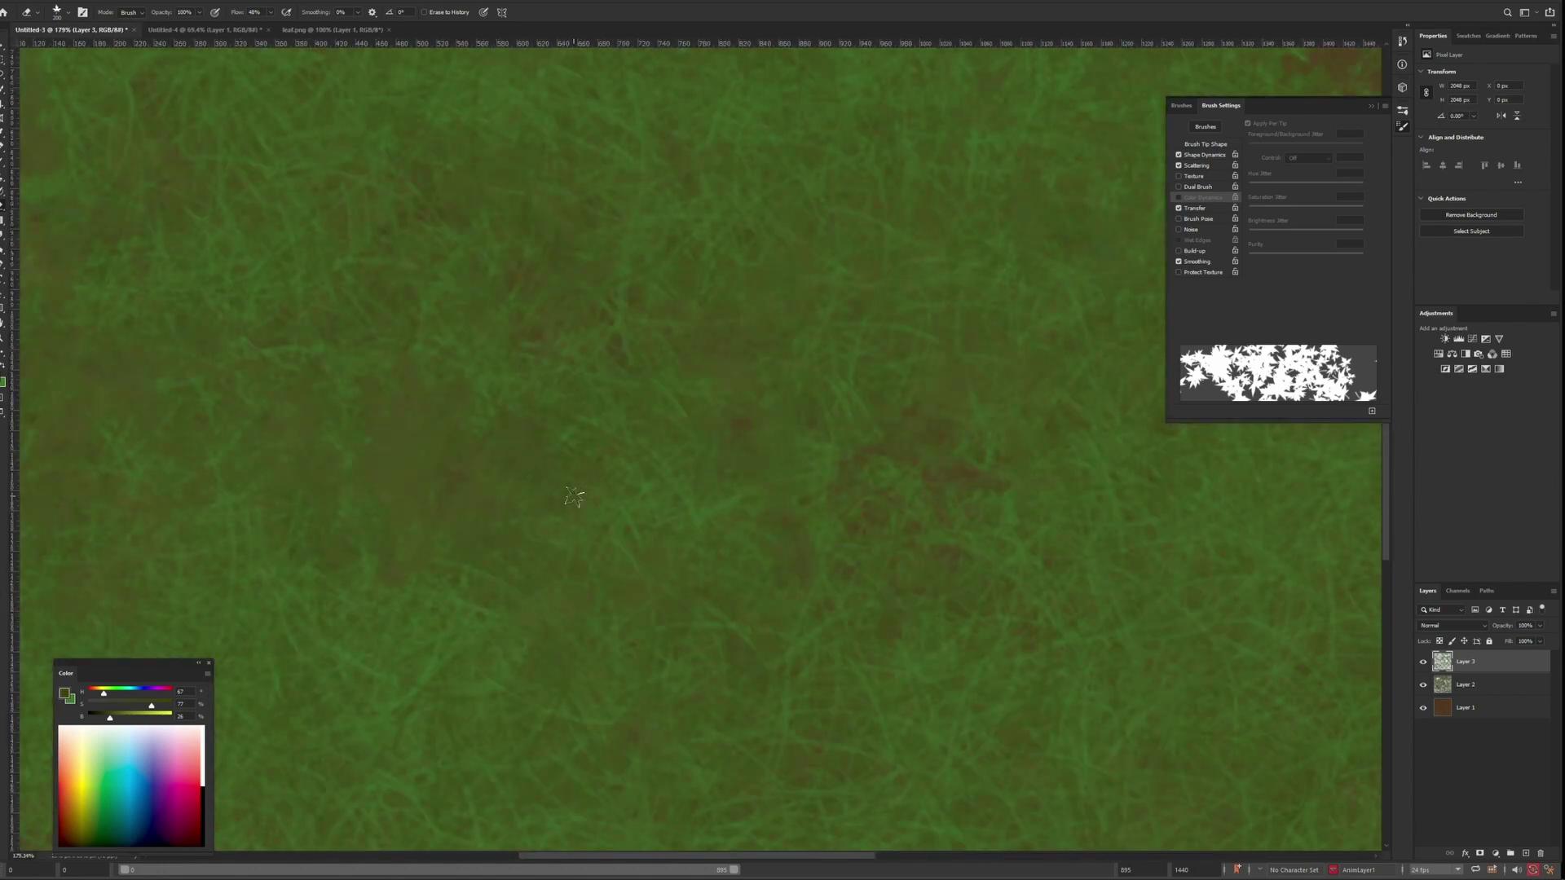
Duplicate the brown soil layer and merge the copy with the green and grass layers into one layer
alt+scroll(569, 493, down, 14)
click(1474, 708)
key(ctrl+j)
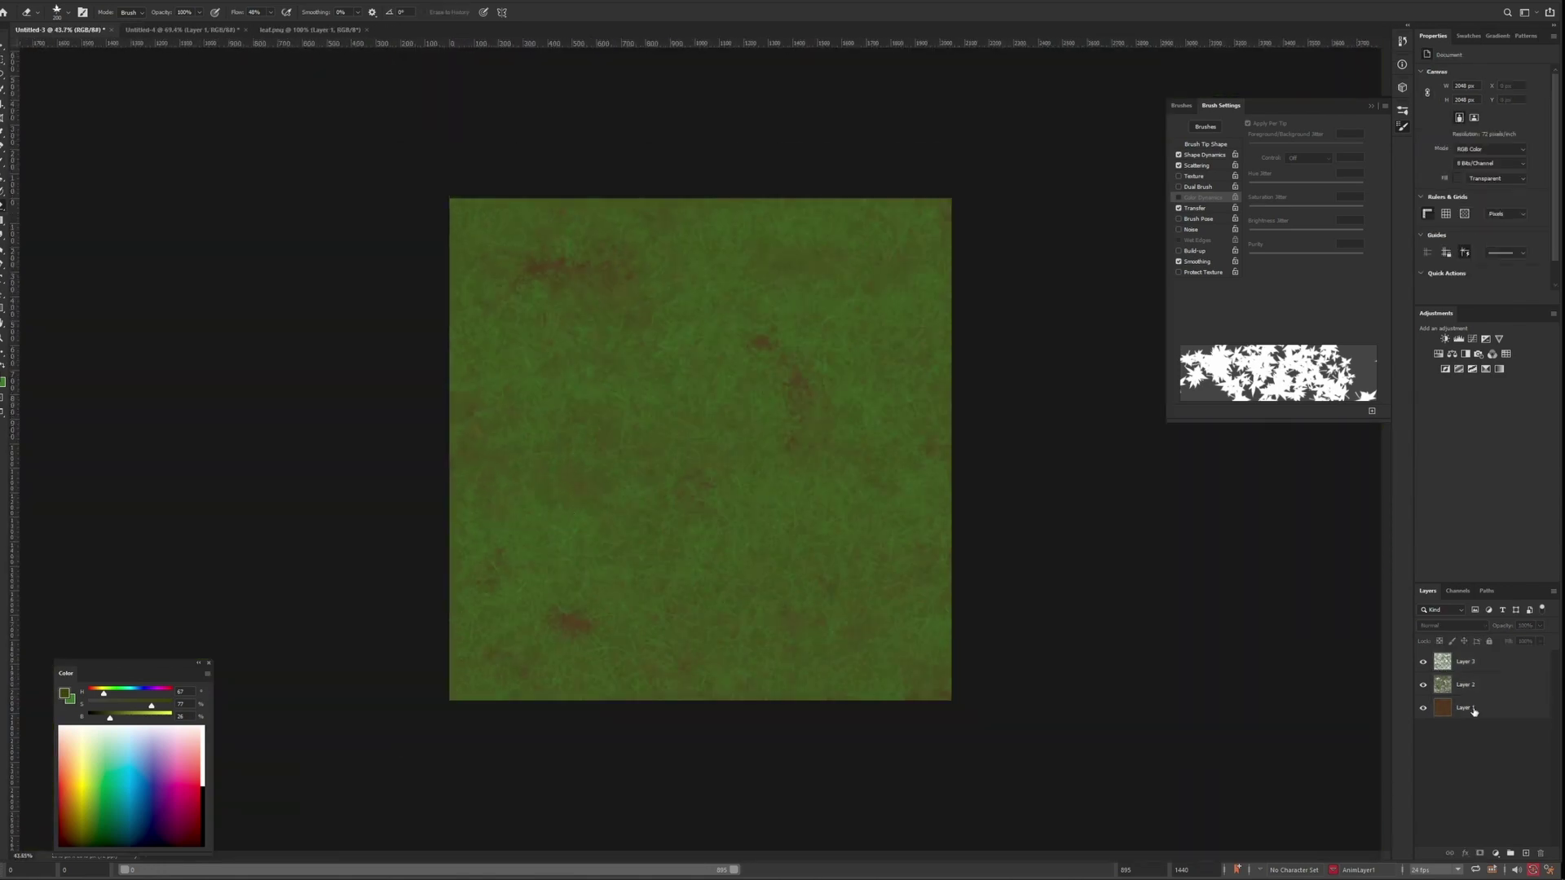
shift+click(1474, 675)
right_click(1473, 676)
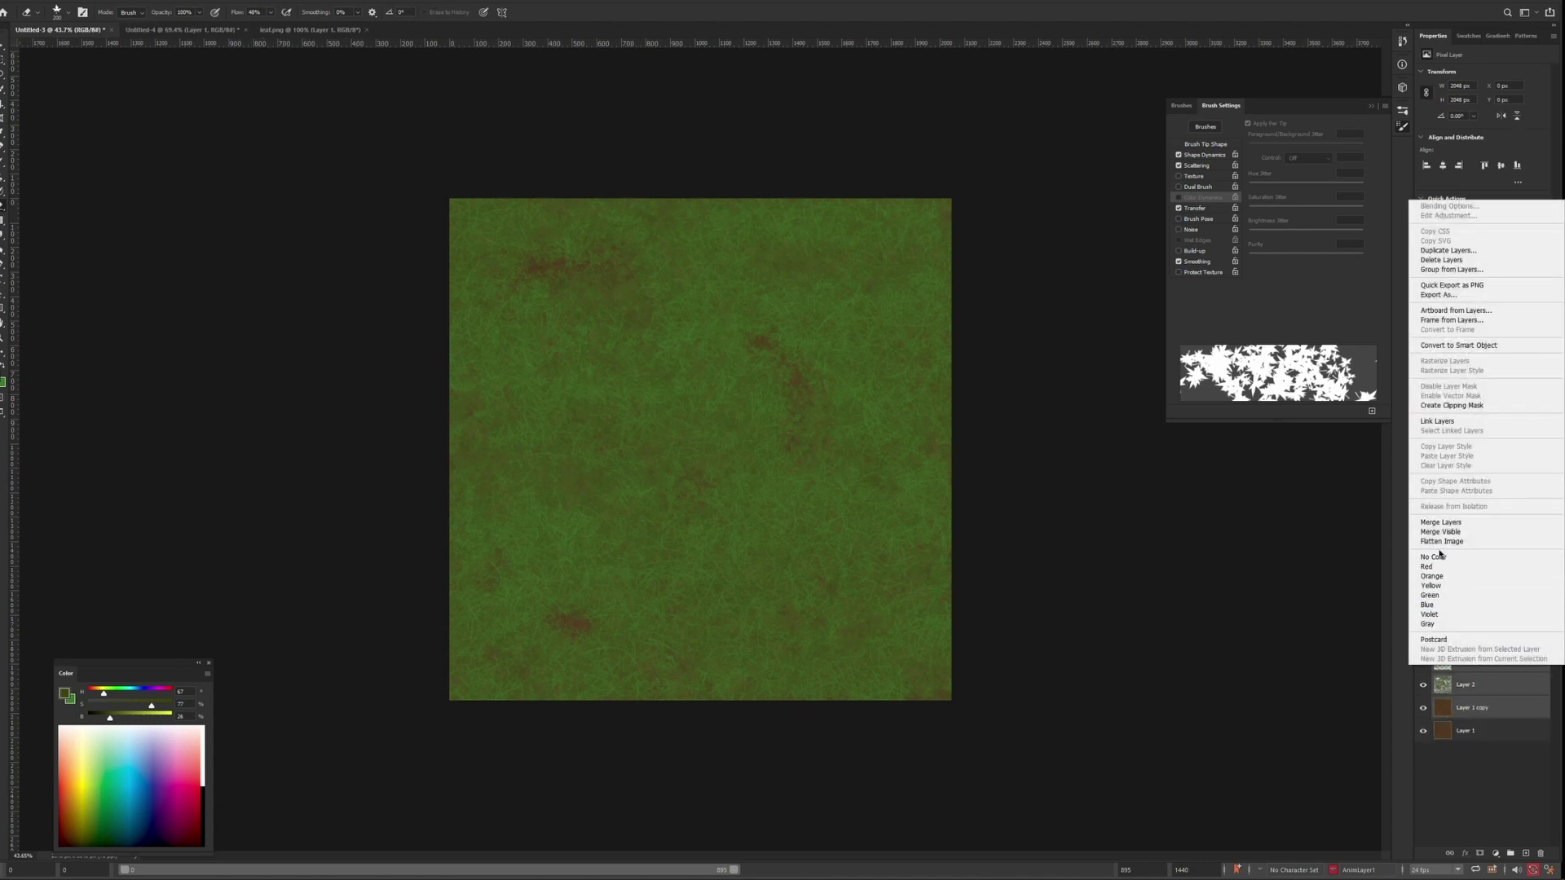
click(1437, 523)
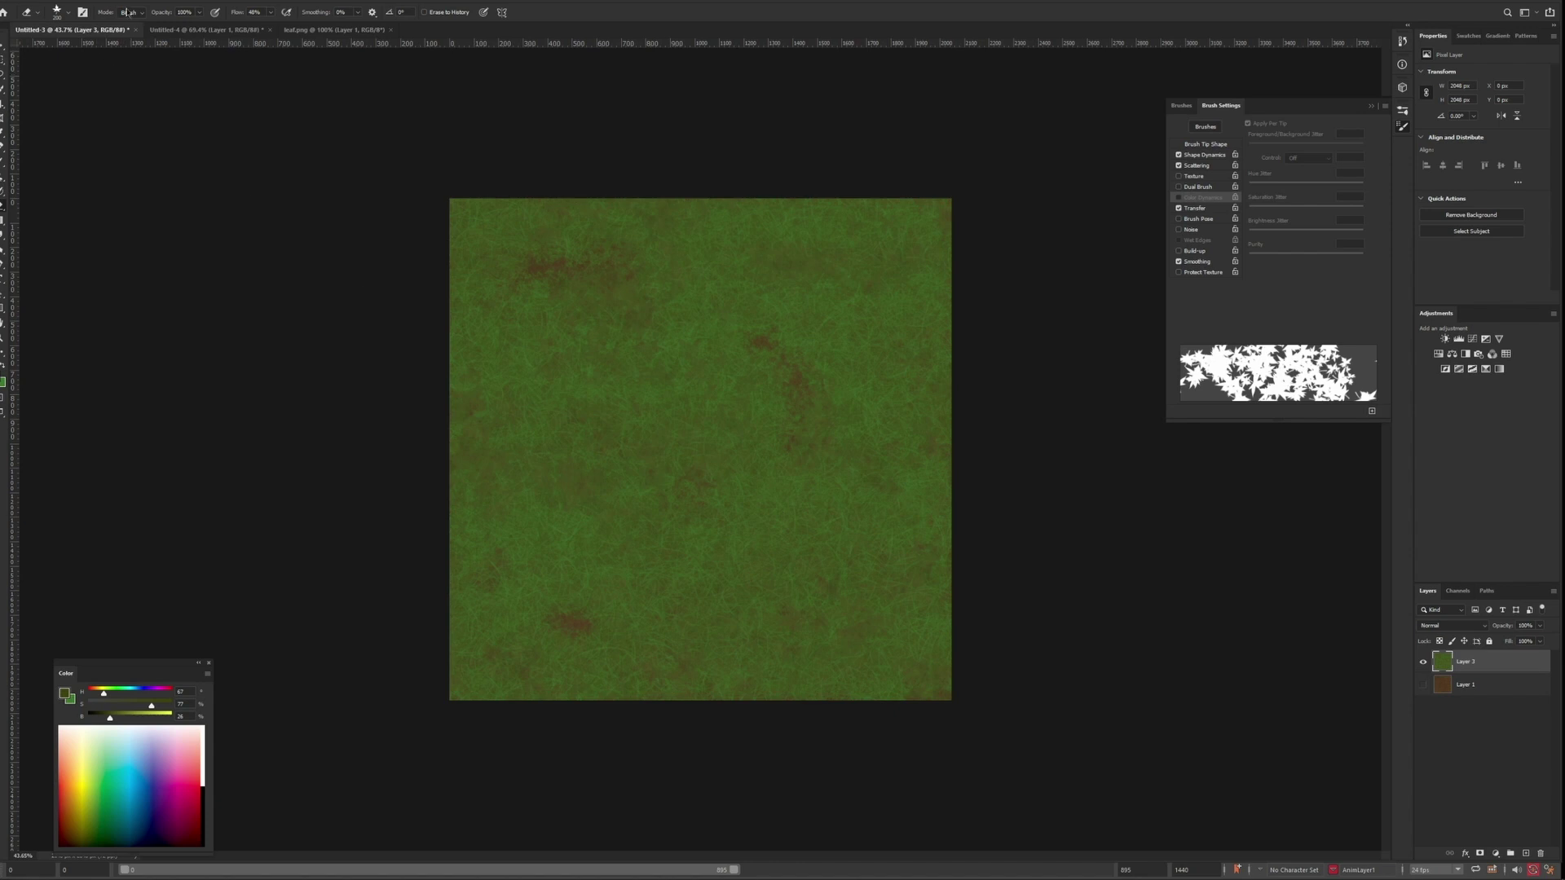
Apply the Offset filter to the merged grass layer with 1024 pixels horizontally and 1024 pixels vertically, wrapping around
click(138, 2)
mouse_move(195, 219)
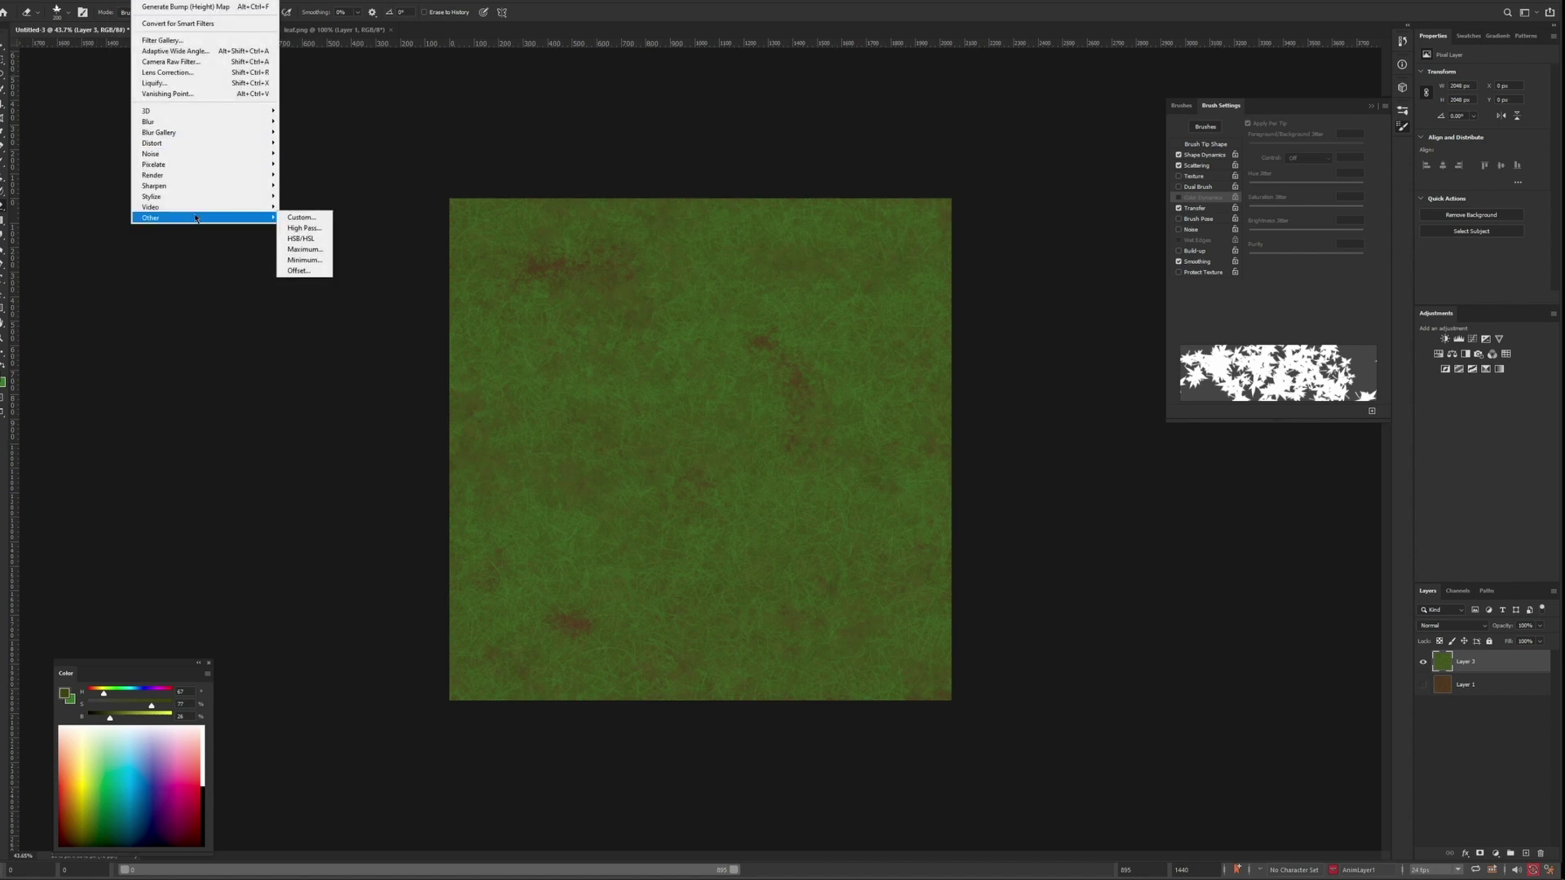
click(298, 269)
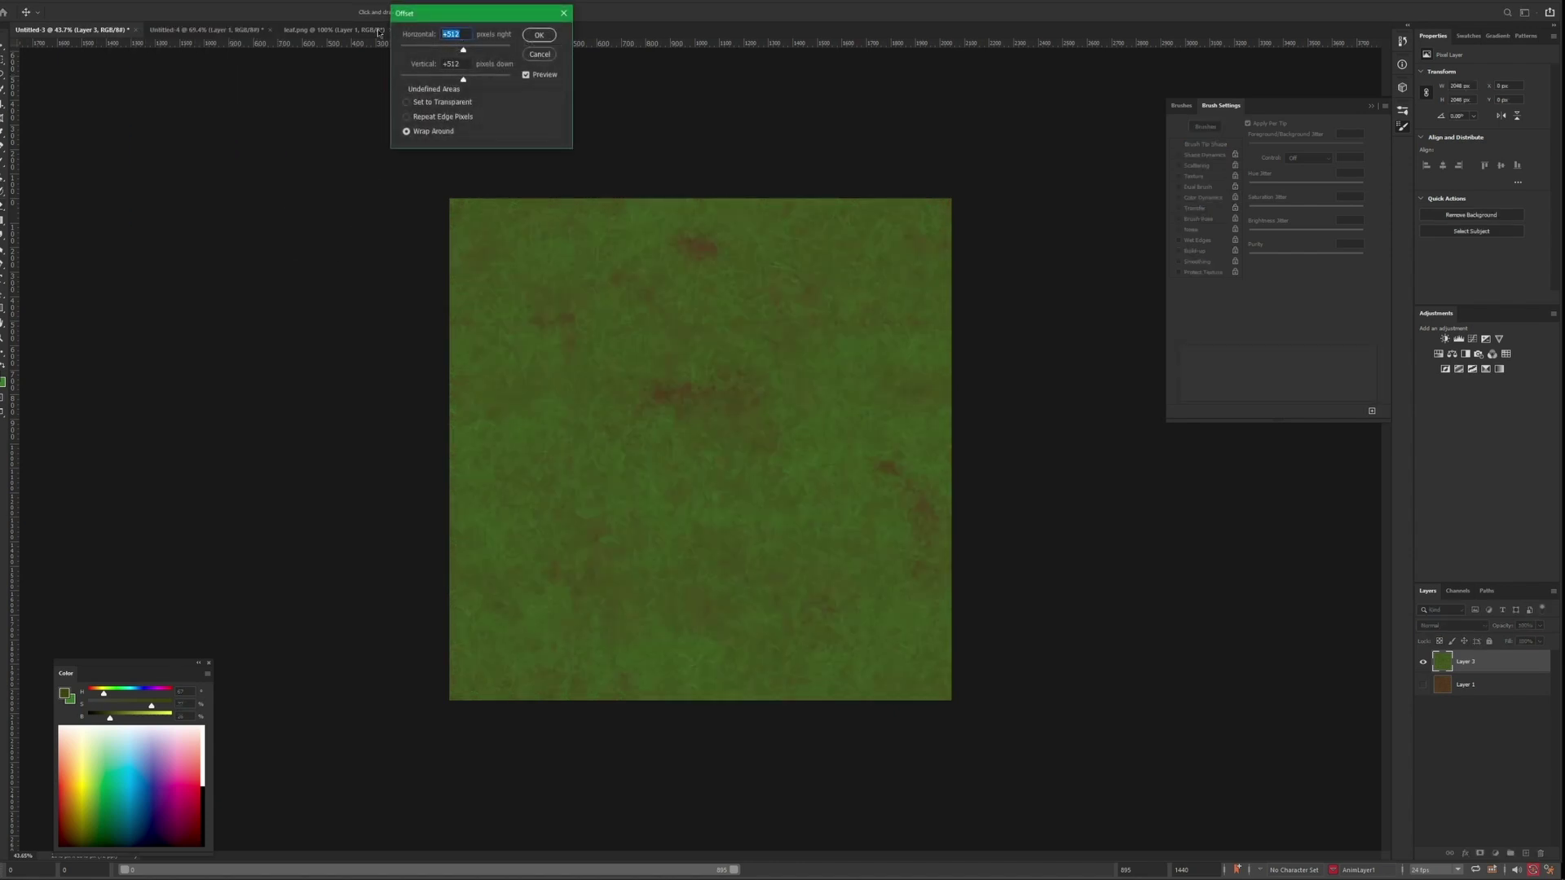
text(1)
key(BackSpace)
text(024)
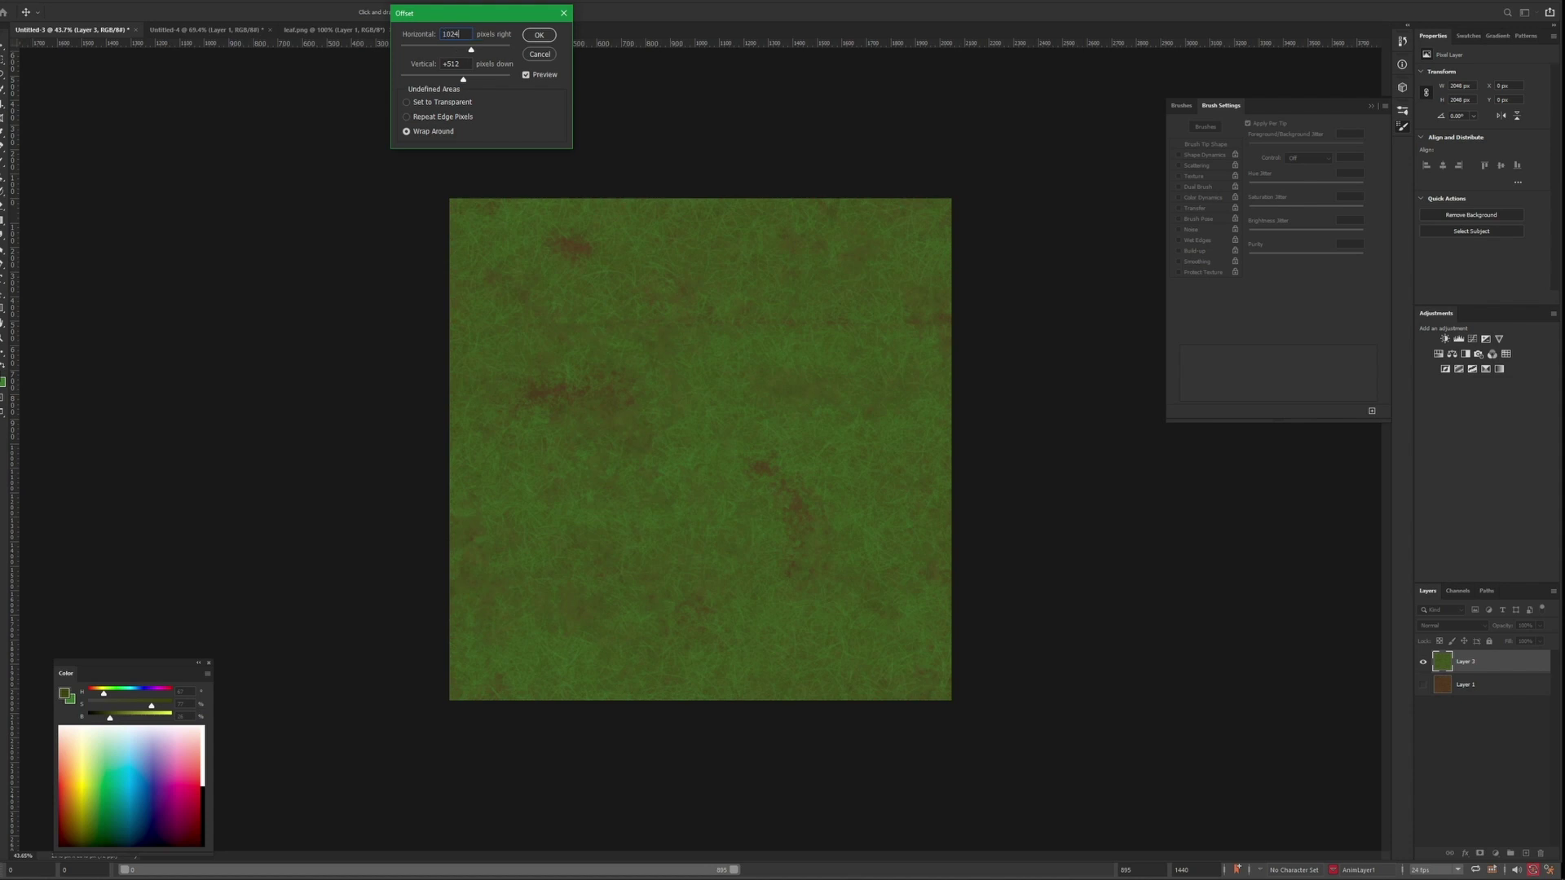
key(Tab)
text(1024)
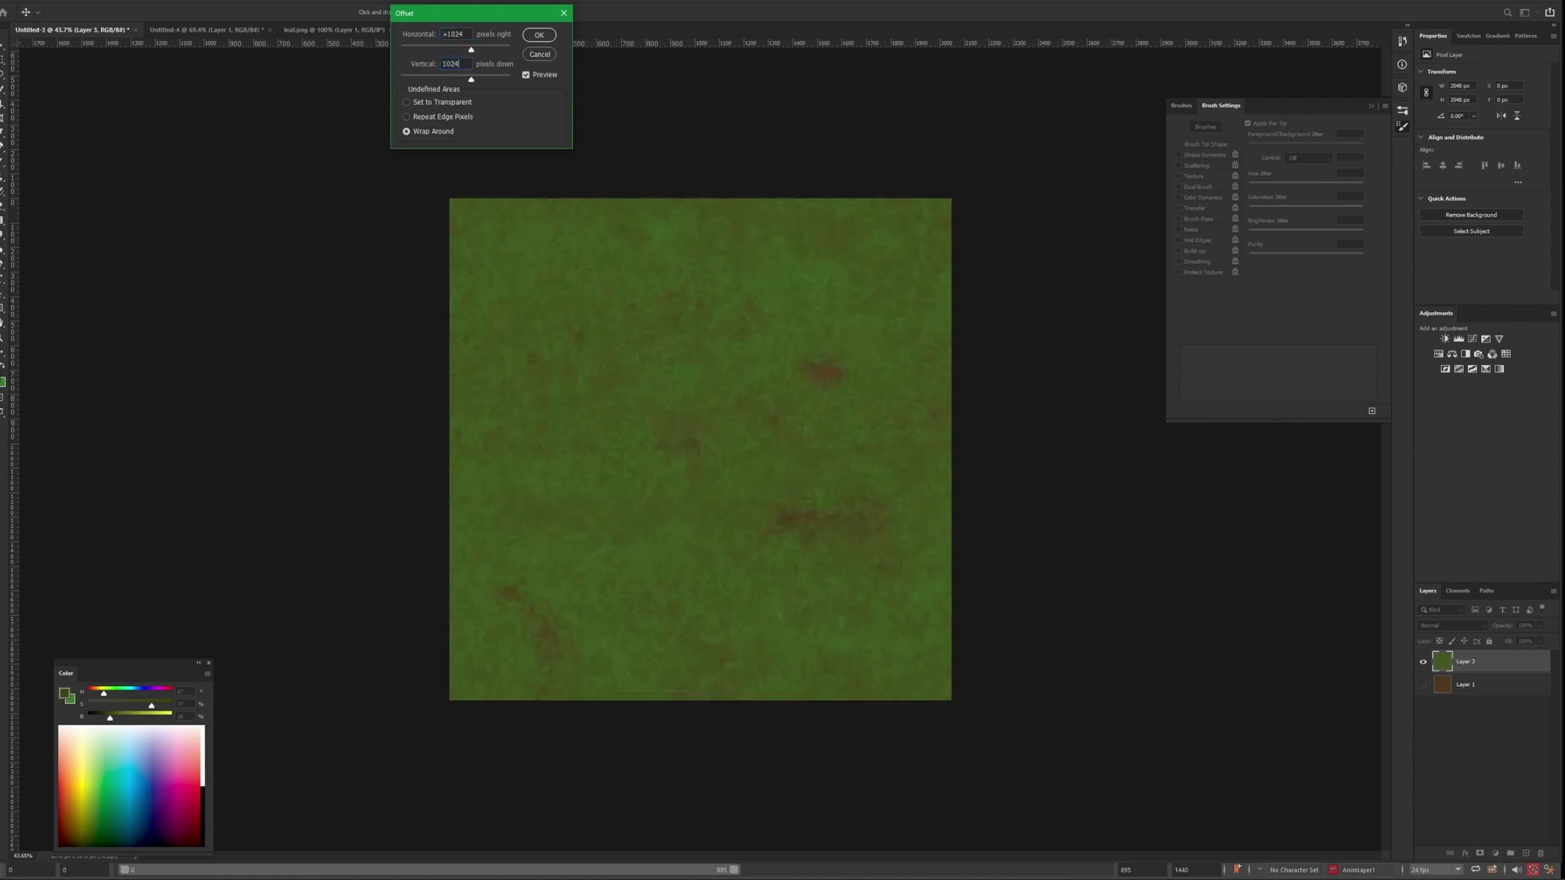
click(540, 35)
Blend away the horizontal seam across the middle of the grass layer with the content-aware Spot Healing Brush
alt+scroll(693, 450, up, 2)
key(m)
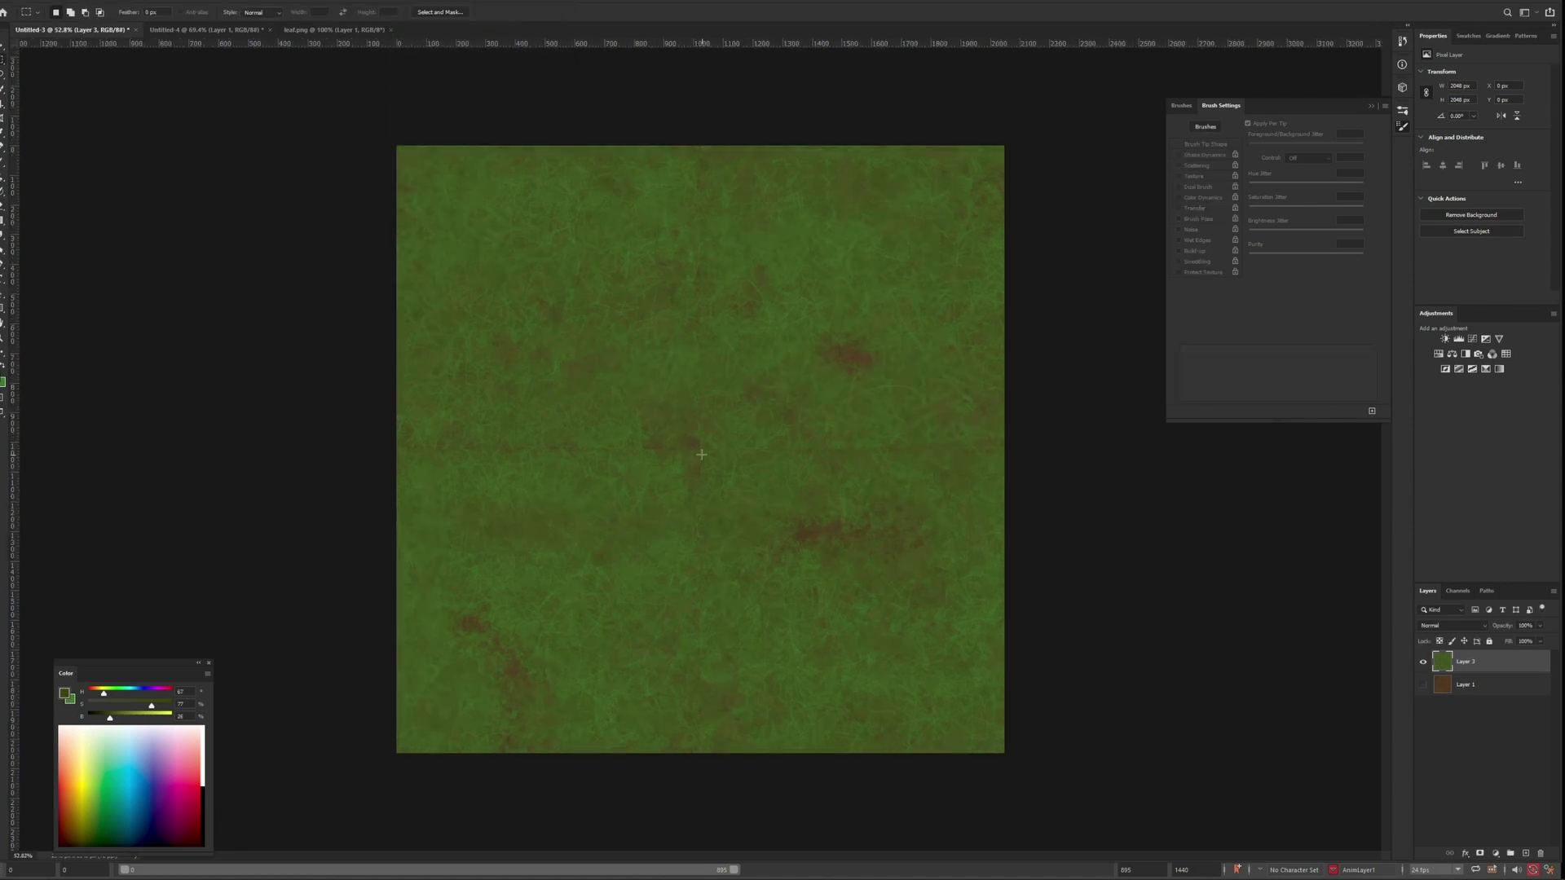
alt+scroll(699, 451, up, 3)
key(b)
key(j)
drag(247, 447, 1066, 447)
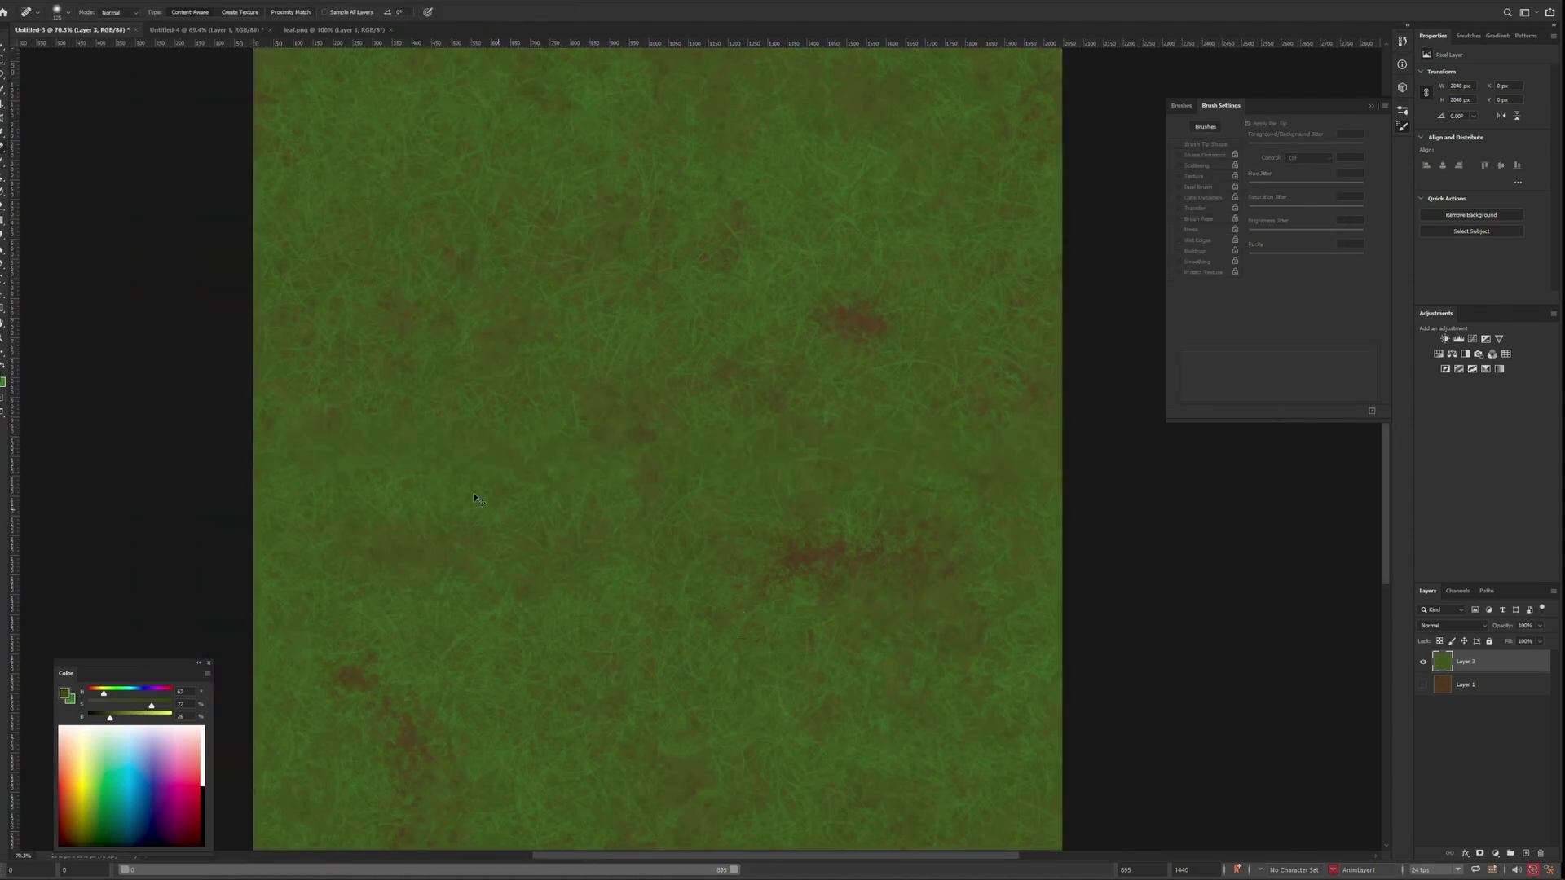
drag(266, 448, 307, 448)
drag(354, 445, 376, 447)
drag(479, 447, 497, 448)
alt+click(490, 457)
click(758, 330)
alt+scroll(353, 441, up, 4)
key([)
drag(314, 438, 424, 438)
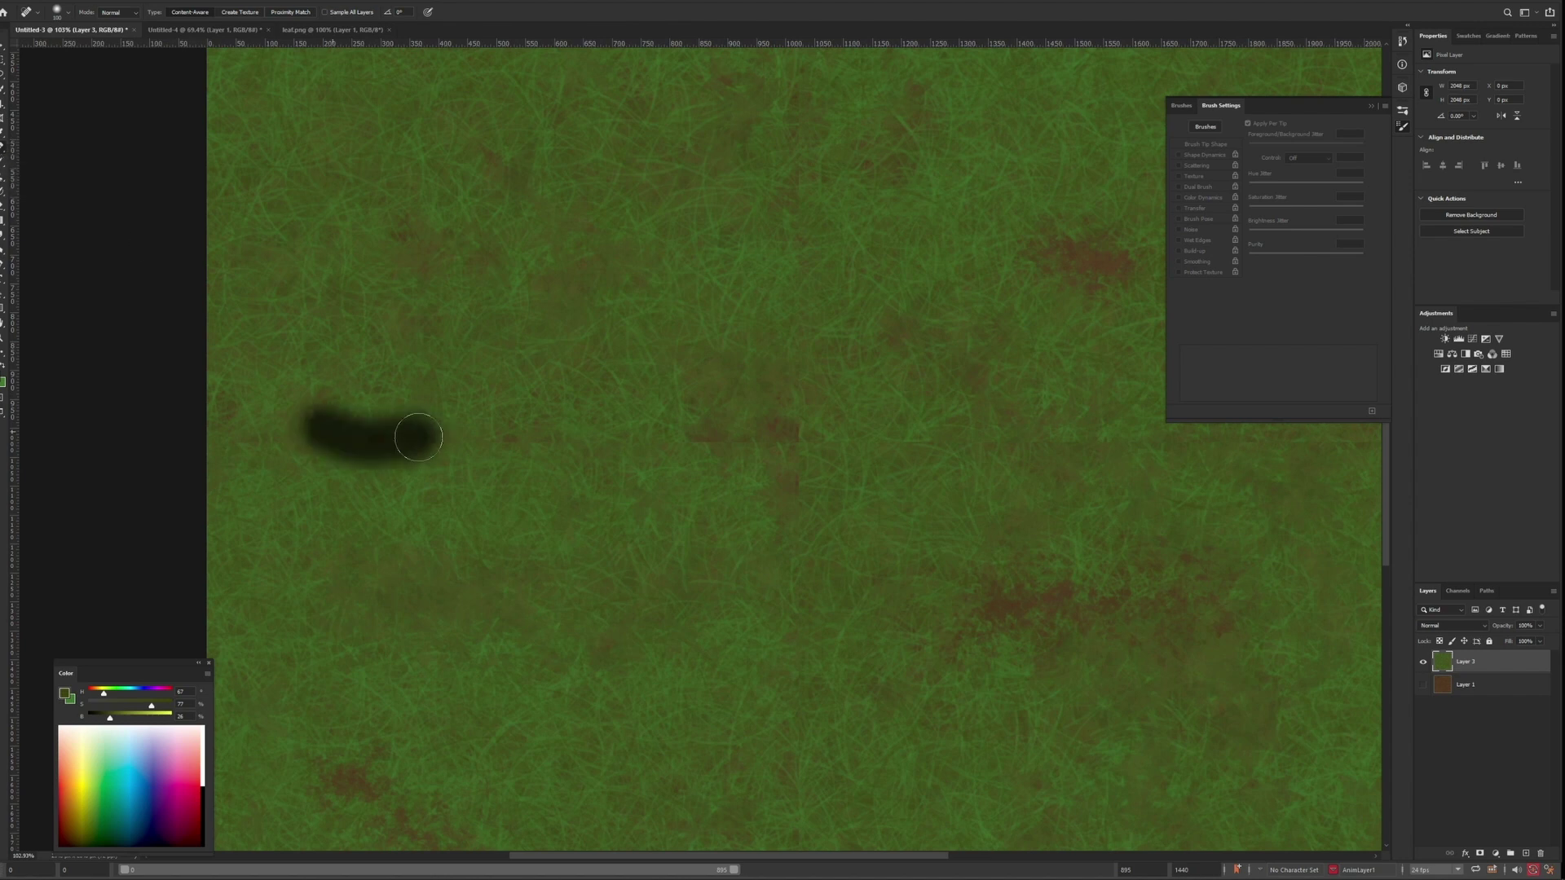
click(504, 445)
click(789, 444)
alt+scroll(702, 500, down, 1)
click(744, 466)
click(867, 468)
click(988, 457)
click(1069, 467)
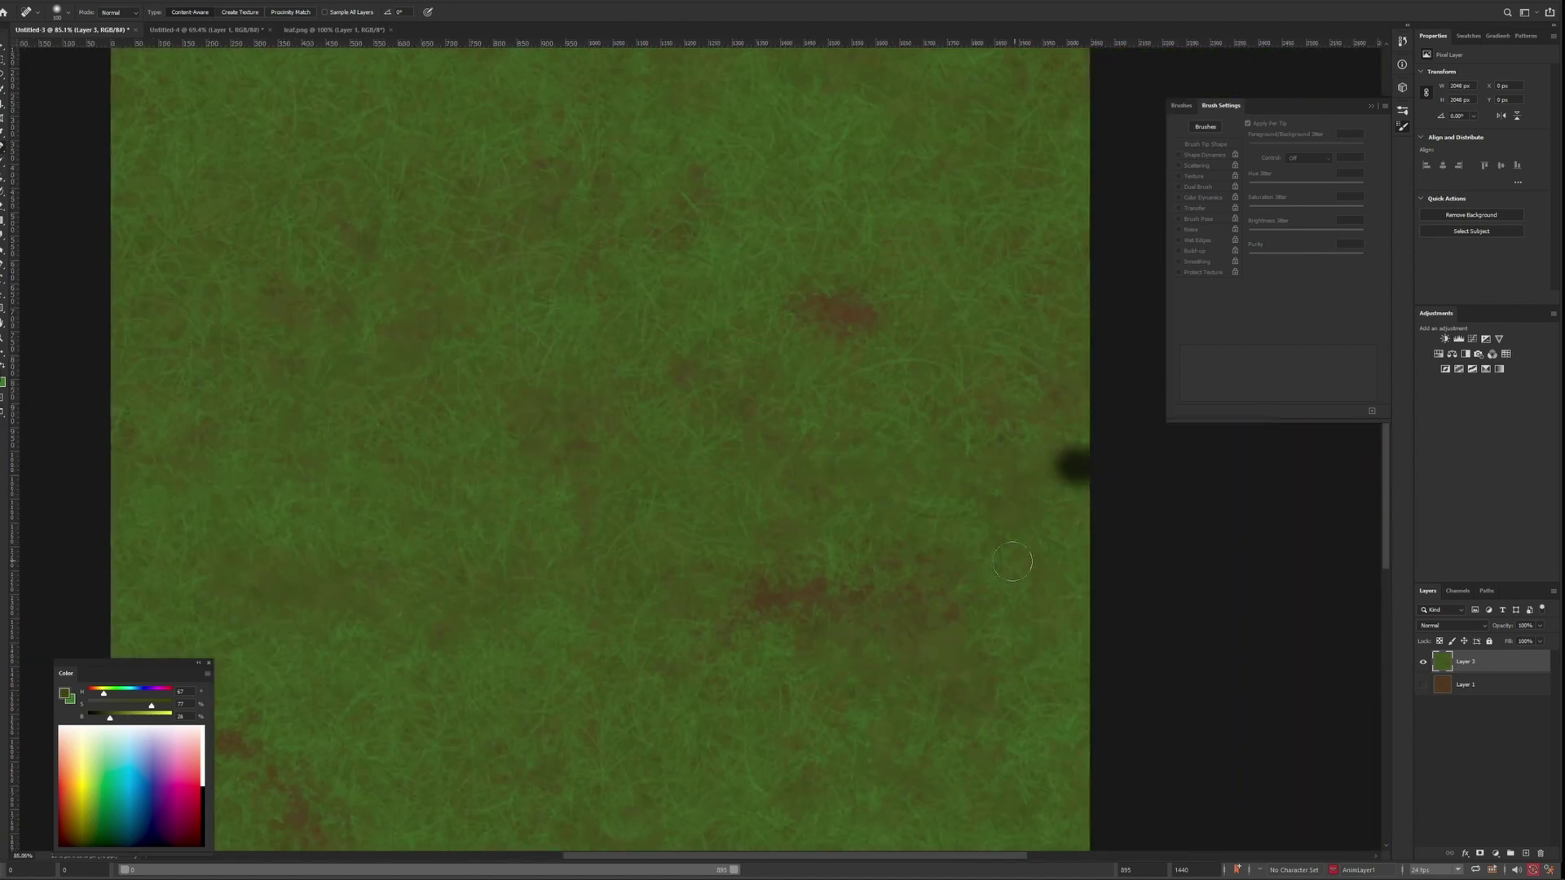
Heal the vertical seam running down the centre of the grass layer with the Spot Healing Brush
drag(758, 701, 815, 420)
click(667, 656)
click(661, 629)
click(657, 532)
click(660, 421)
drag(622, 391, 649, 762)
click(677, 375)
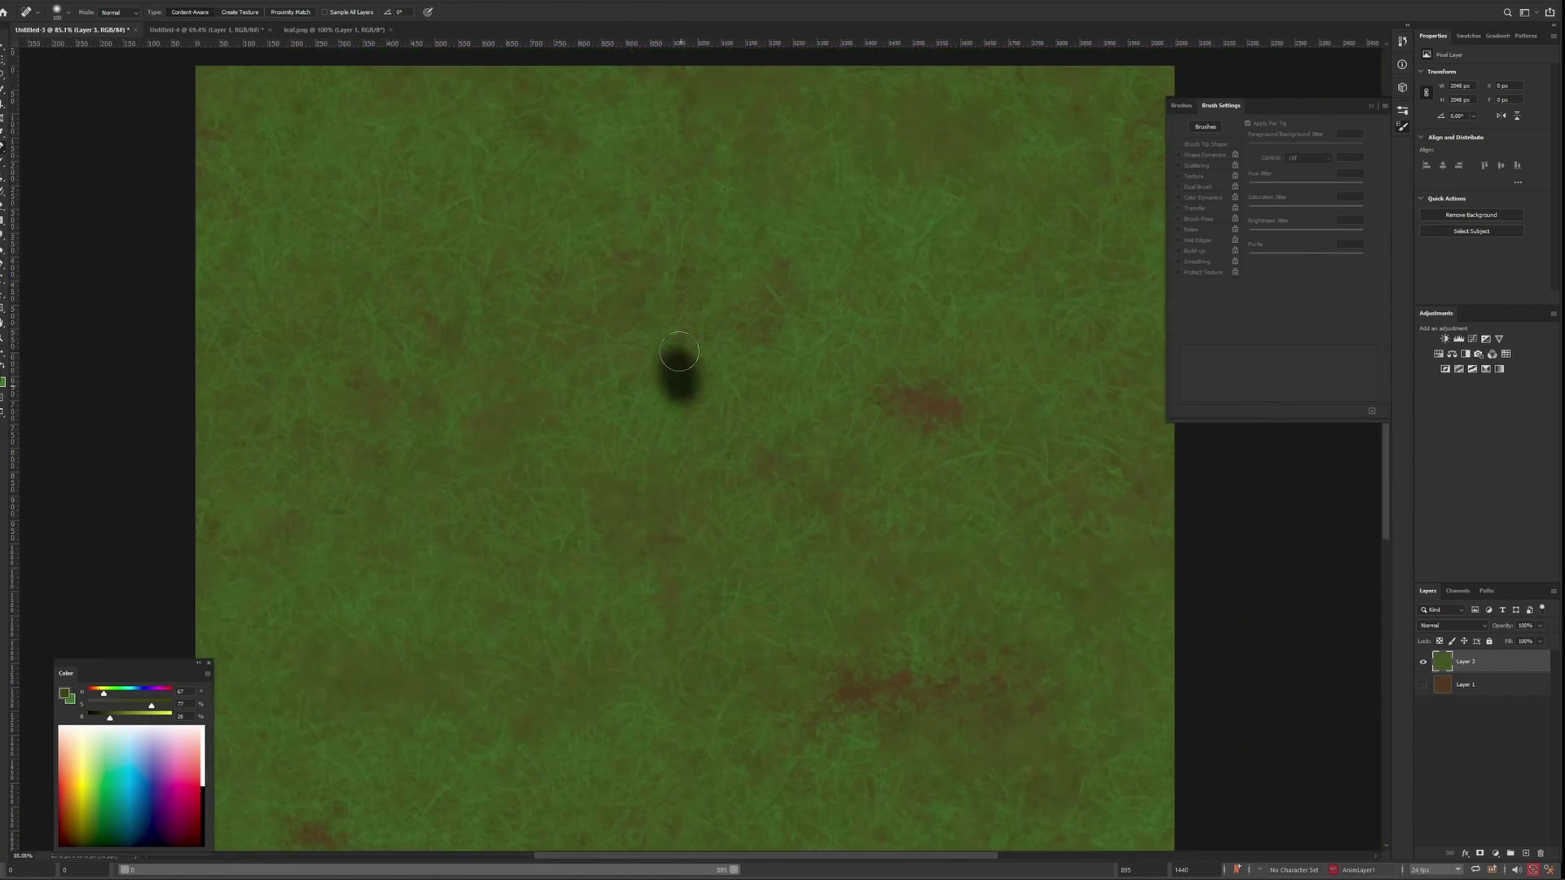
drag(681, 359, 686, 493)
click(689, 408)
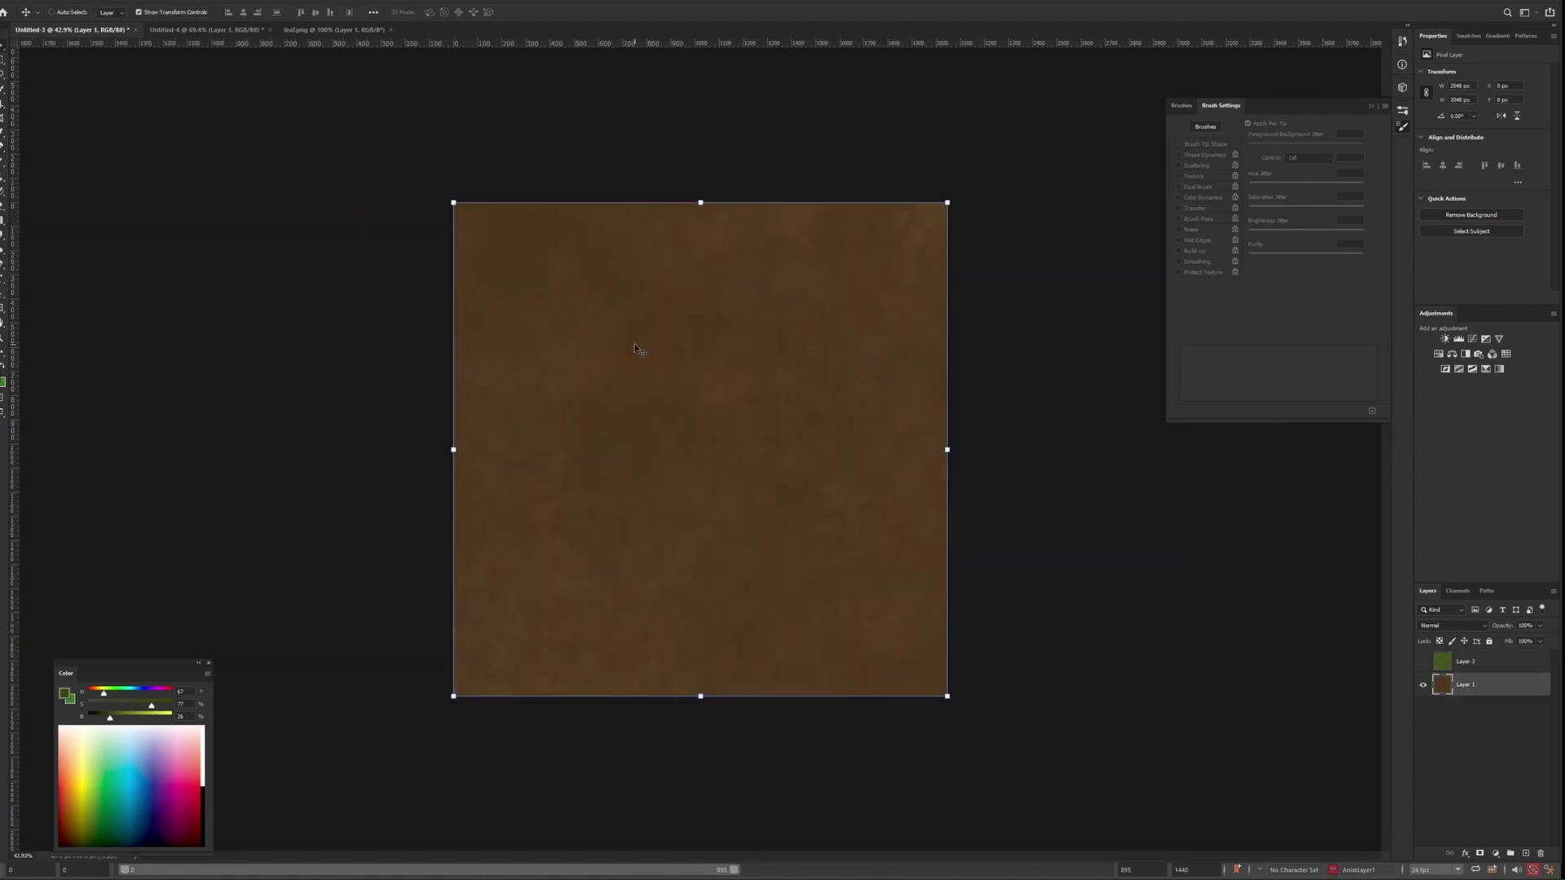
Move the soil layer's quadrants to their opposite corners and merge the pieces into one layer
drag(635, 344, 852, 599)
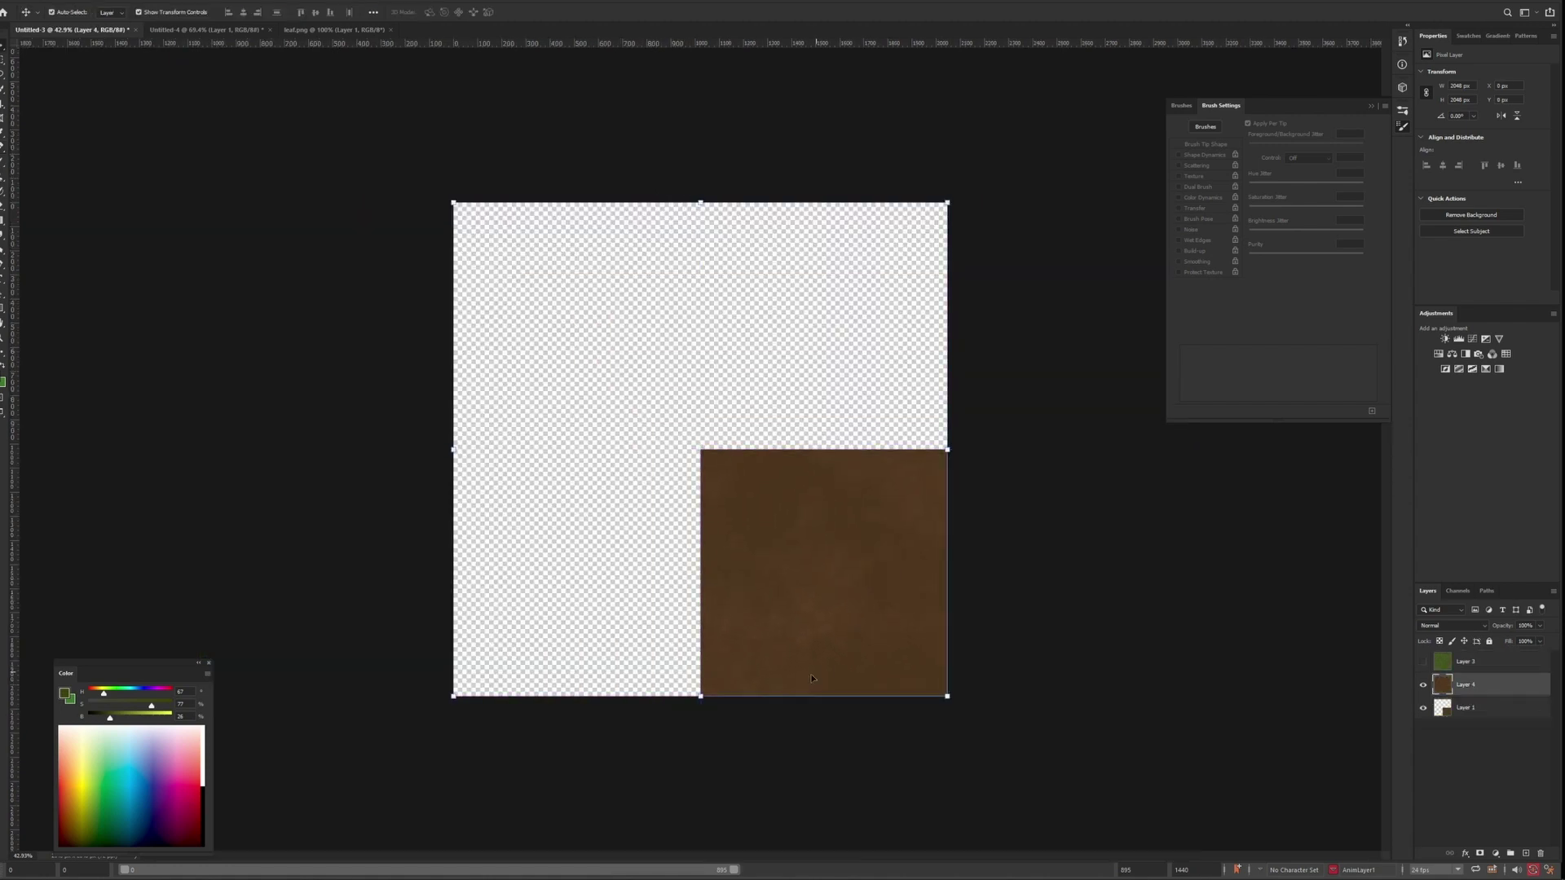
alt+drag(811, 678, 423, 236)
key(ctrl+v)
drag(712, 397, 455, 633)
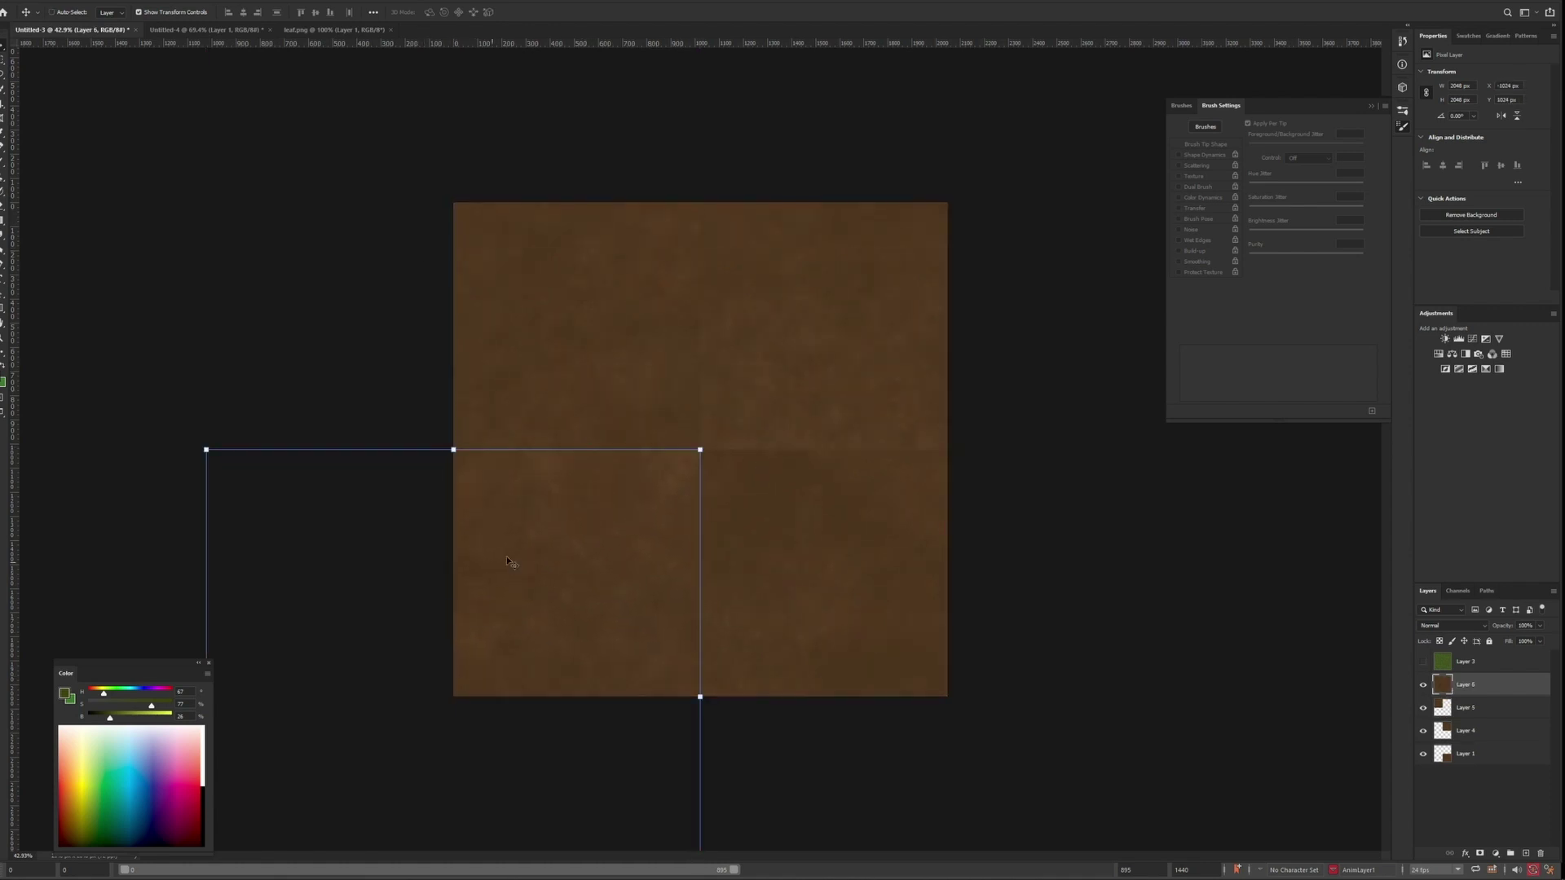
alt+scroll(687, 459, up, 3)
shift+click(1503, 751)
right_click(1503, 753)
click(1455, 610)
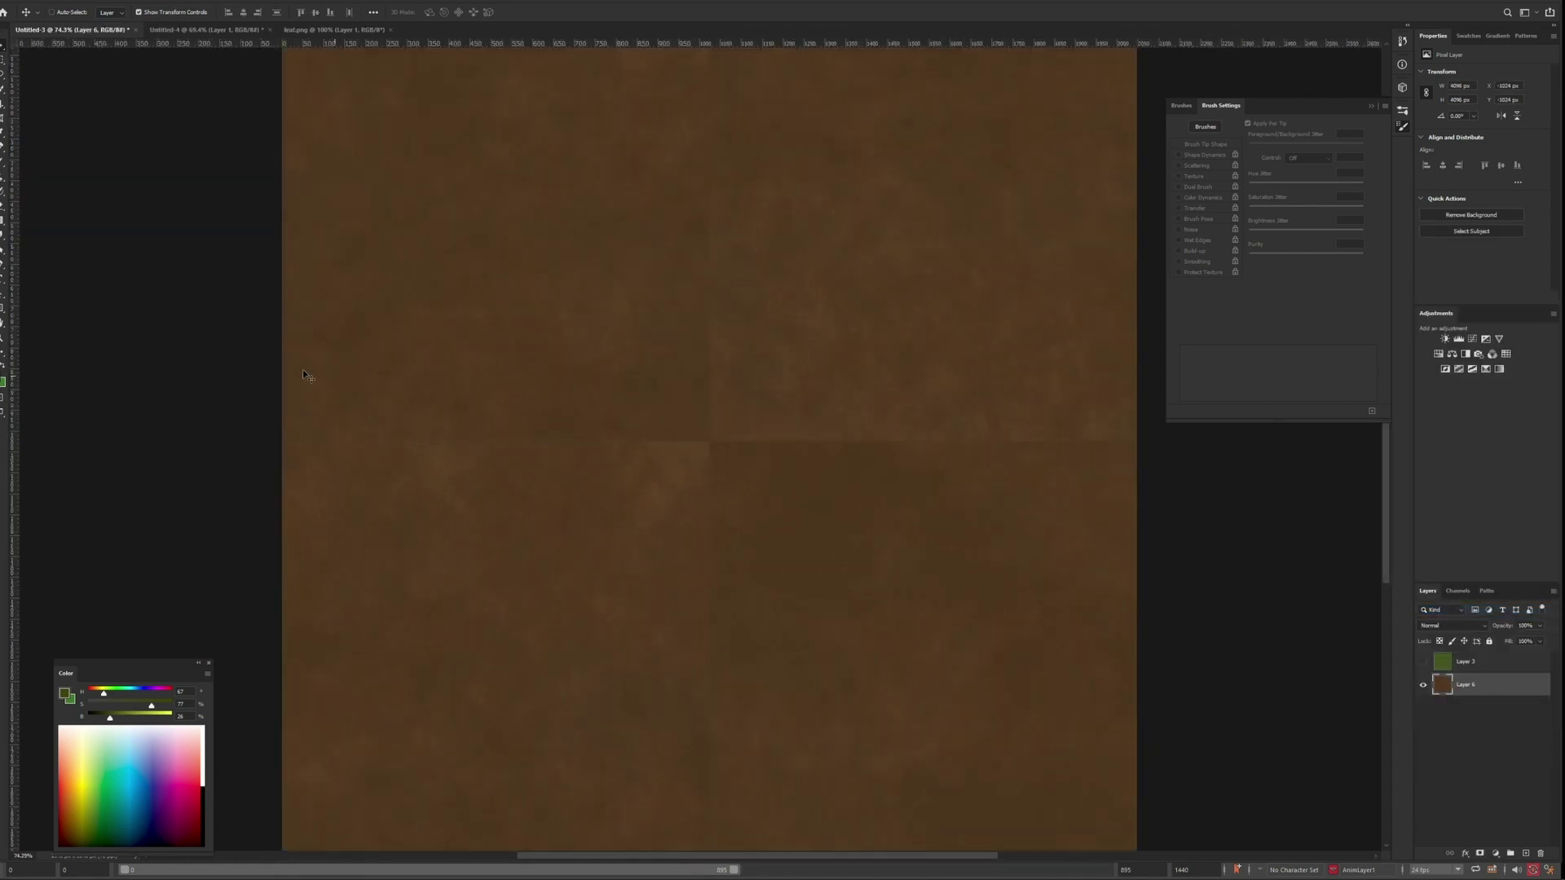
Retouch the soil layer's centre seams with the Healing Brush using sampled clean soil, and show the grass layer again
click(3, 147)
click(49, 159)
right_click(511, 383)
alt+click(563, 298)
drag(349, 441, 349, 441)
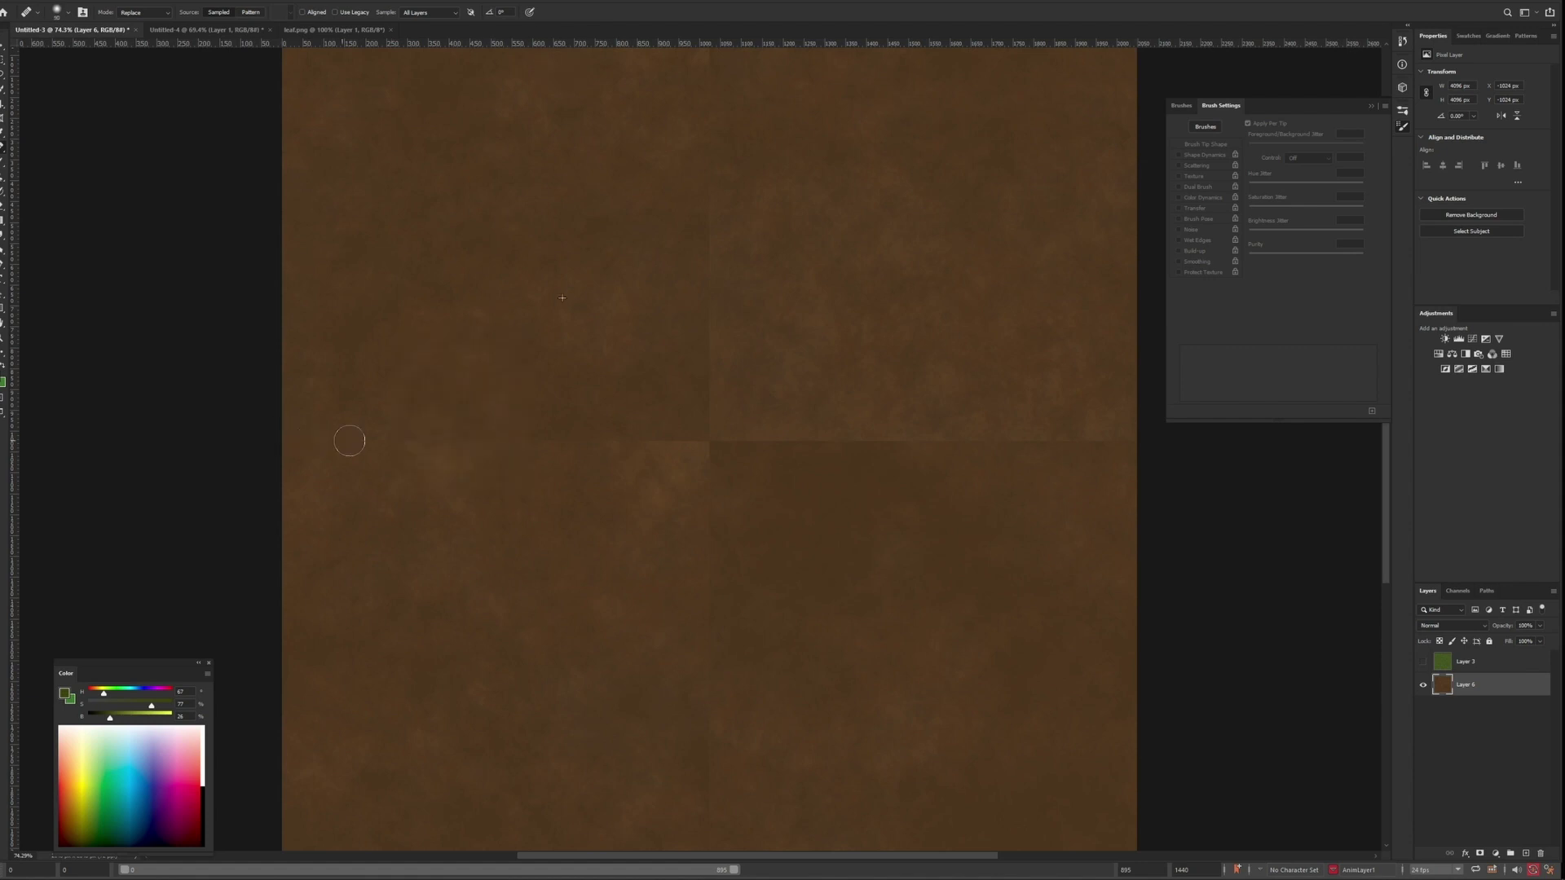
scroll(701, 441, up, 3)
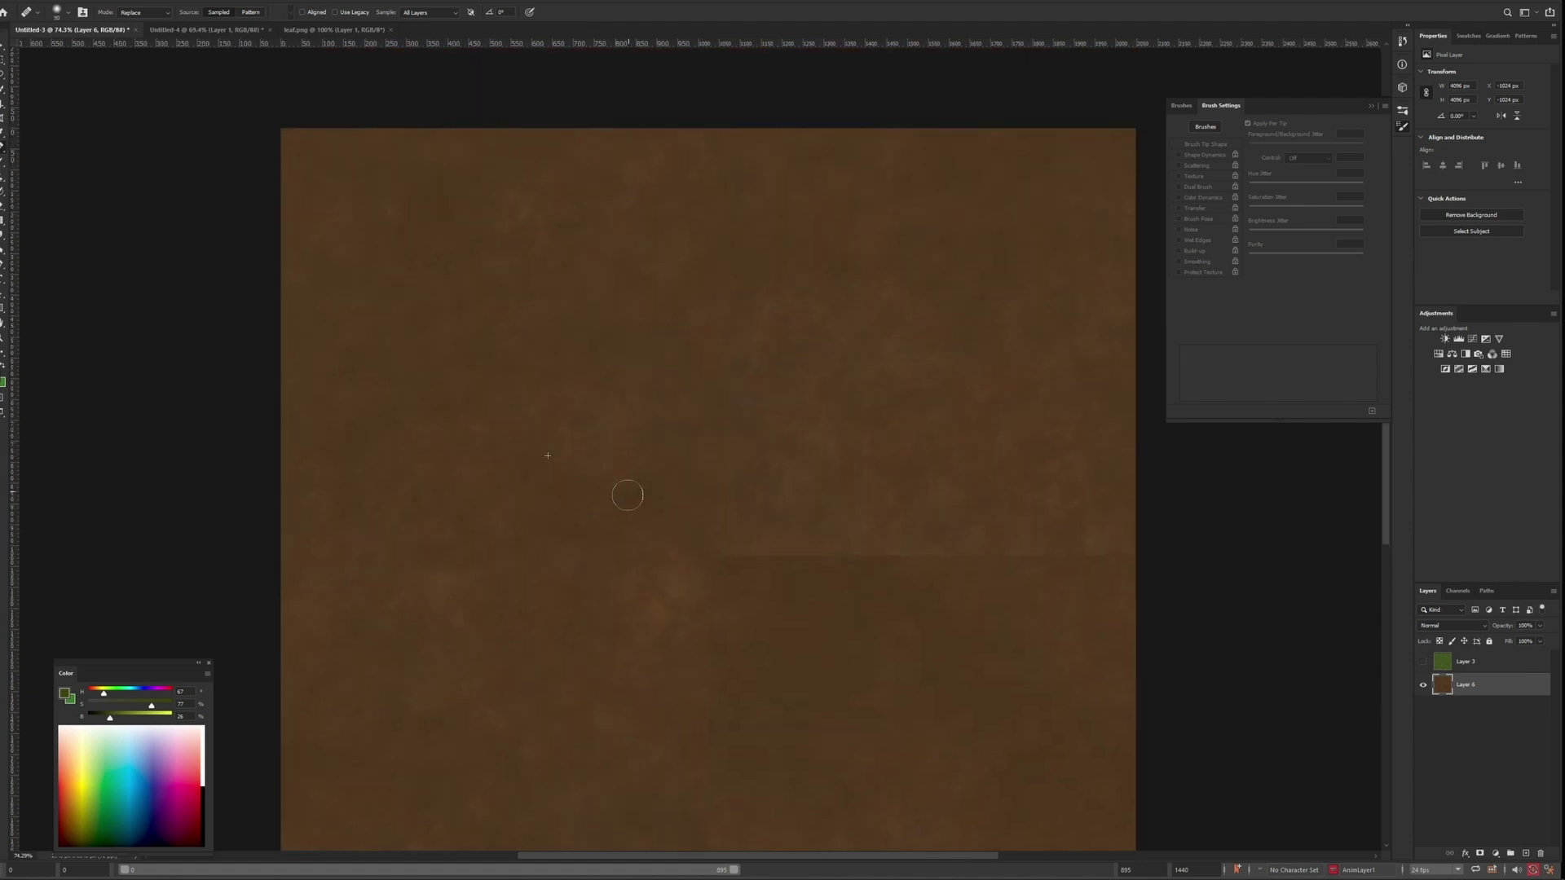
scroll(627, 495, down, 5)
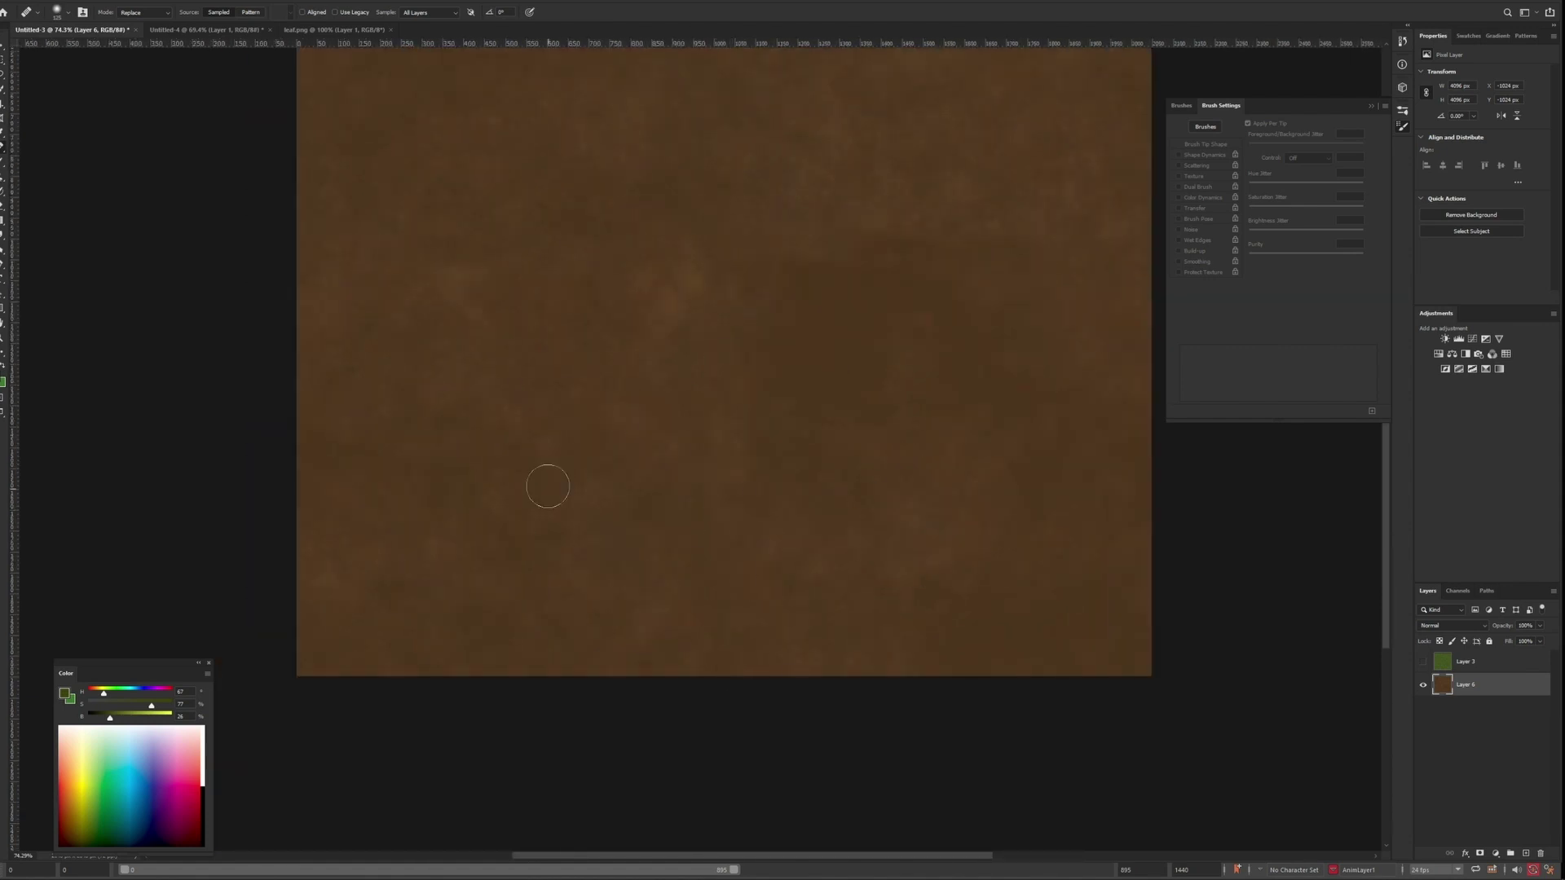
alt+scroll(753, 572, down, 4)
alt+scroll(753, 571, up, 5)
alt+scroll(635, 428, down, 2)
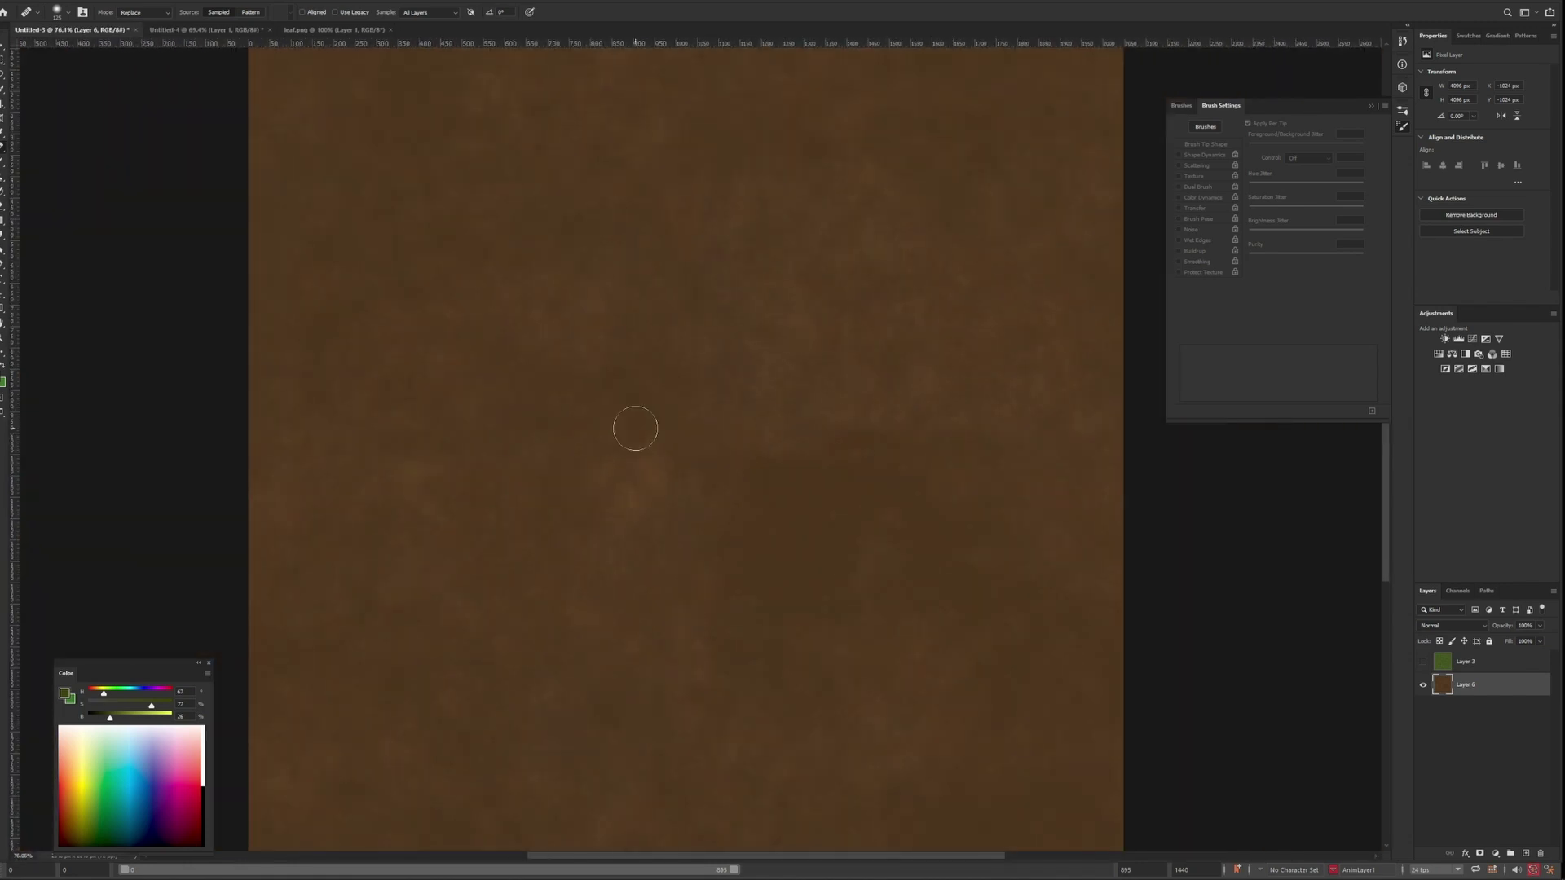
alt+scroll(635, 428, down, 2)
click(1428, 664)
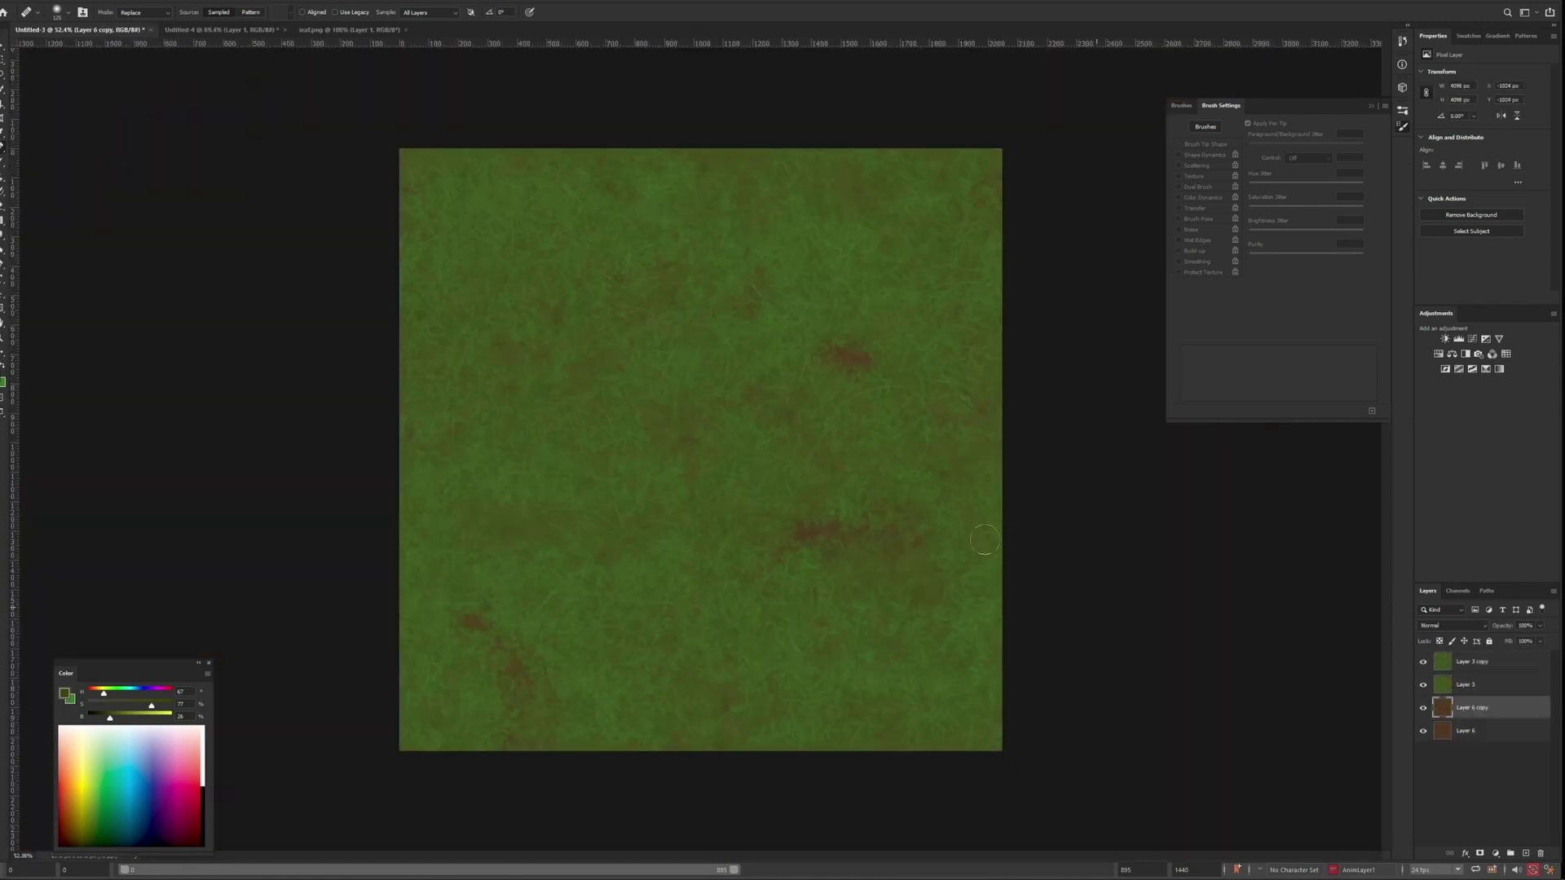
click(146, 1)
mouse_move(203, 111)
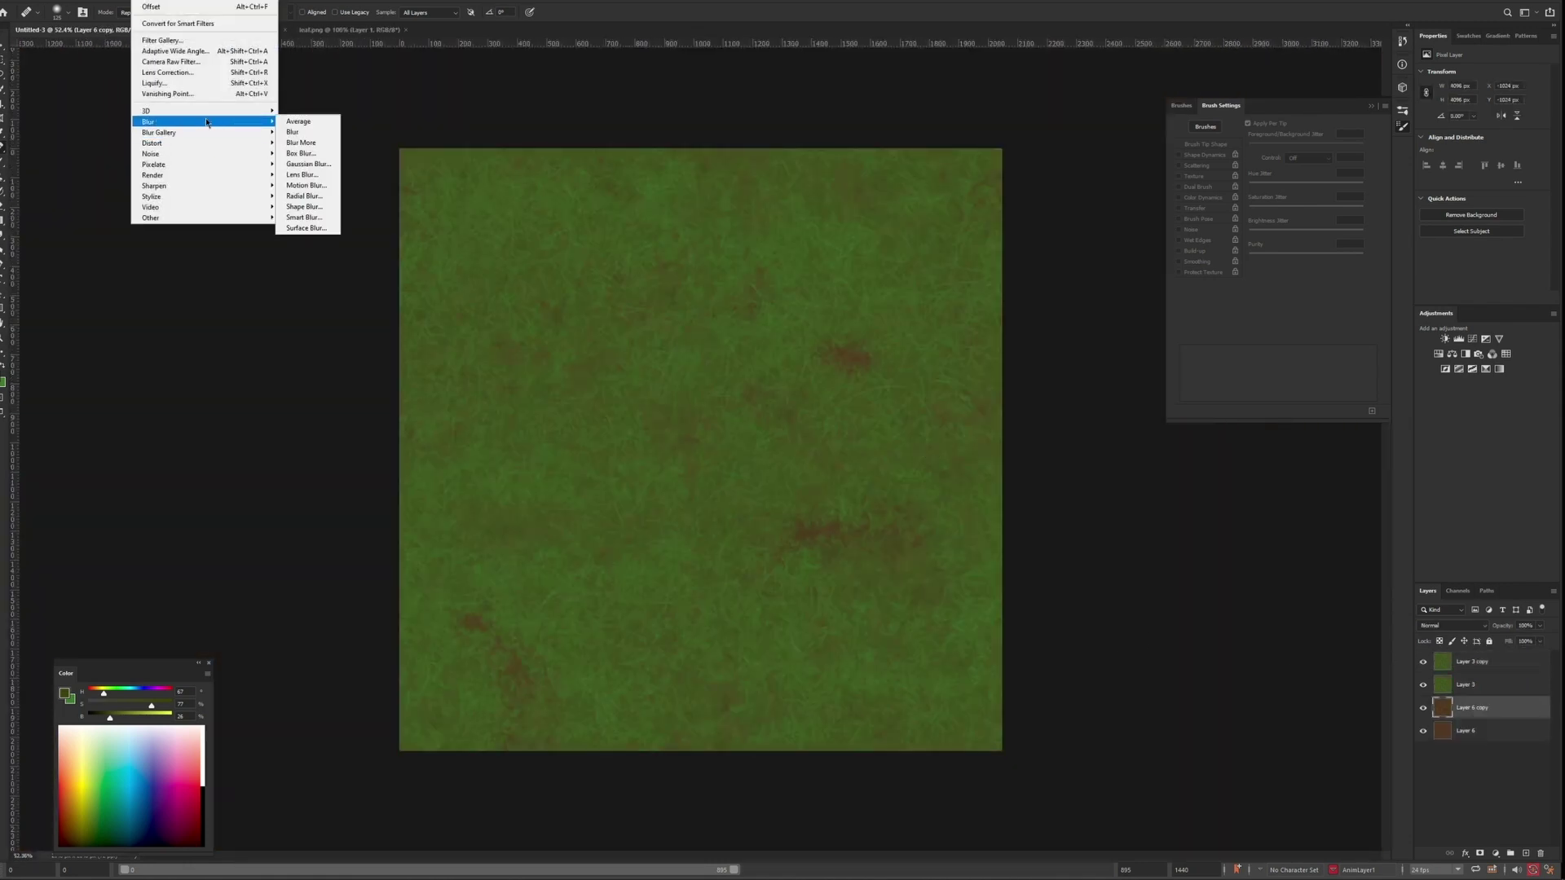
click(303, 113)
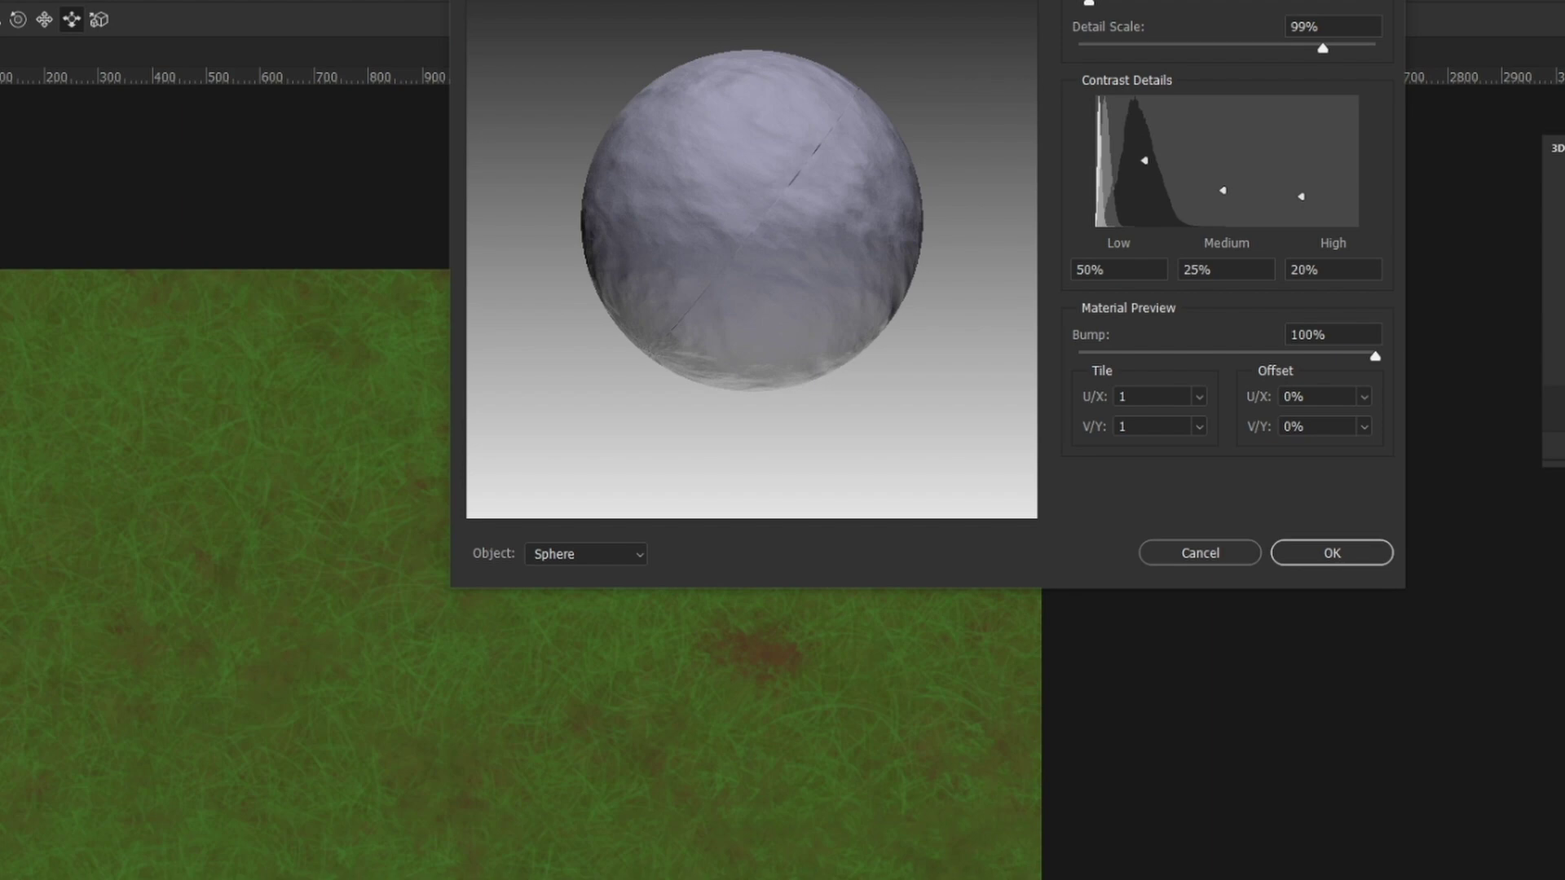
click(1200, 553)
Enlarge the canvas to 3000 by 3000 pixels
click(1472, 662)
key(ctrl+alt+c)
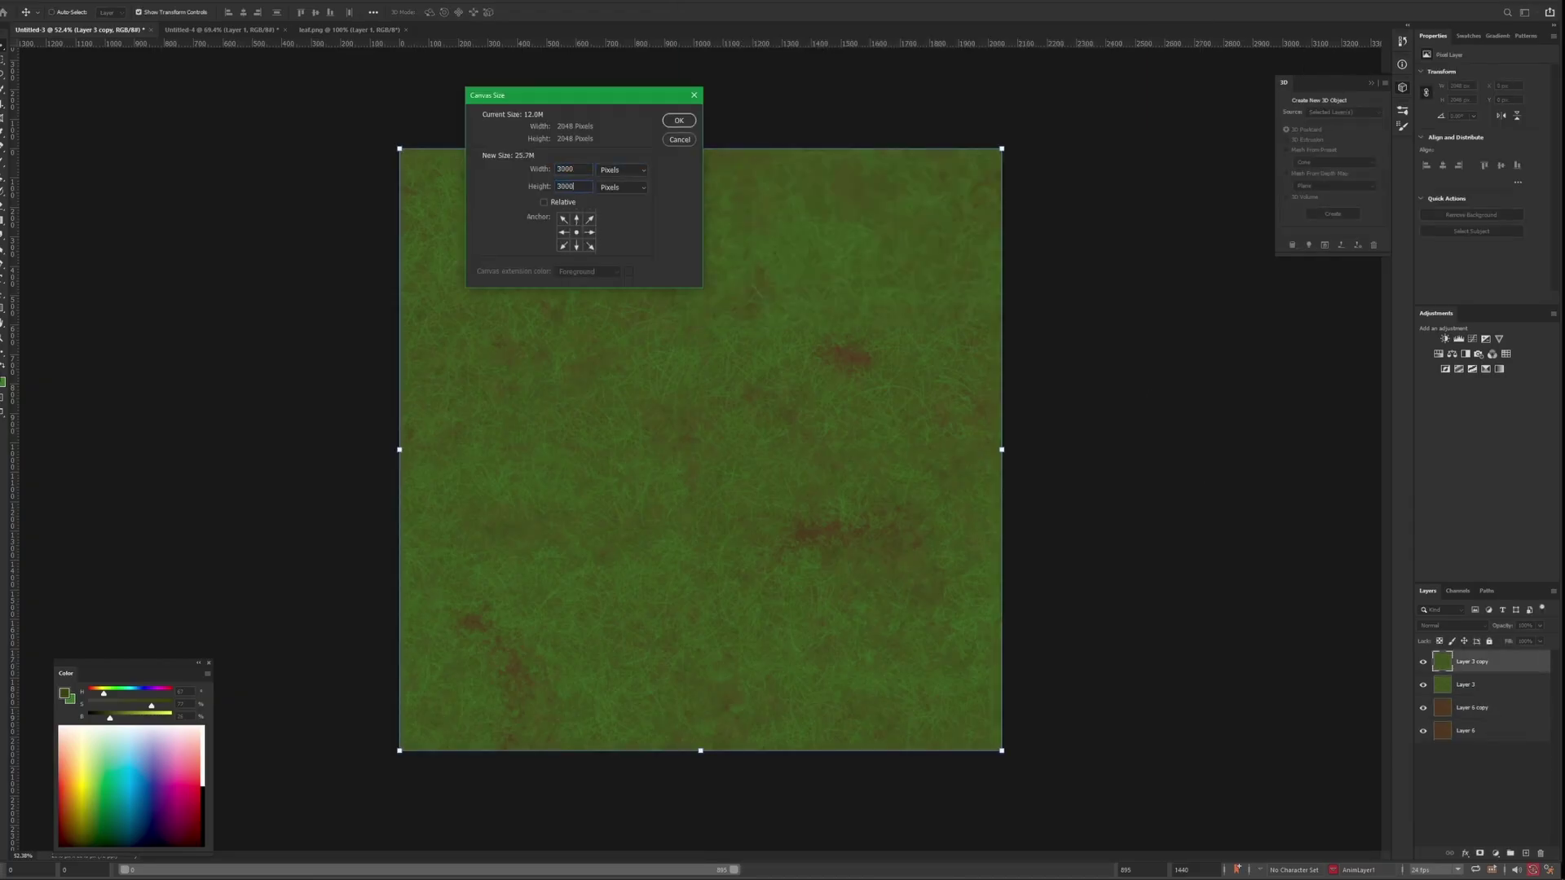
key(Return)
Place copies of the grass tile around the original so they cover the enlarged canvas up to its edges
drag(479, 489, 374, 384)
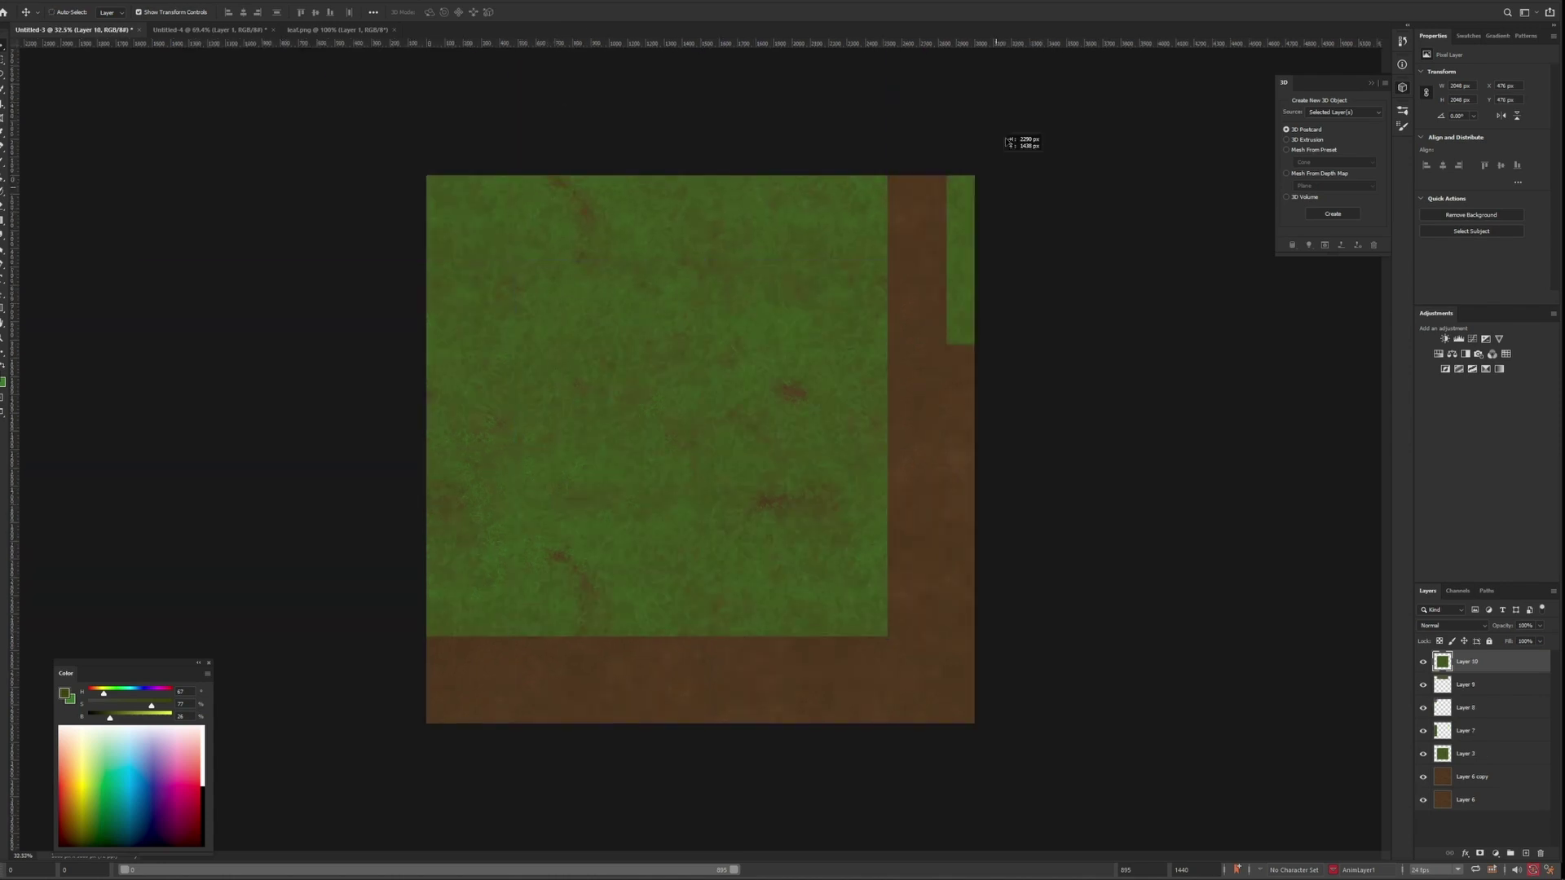
drag(1008, 142, 949, 69)
key(ctrl+v)
drag(709, 374, 1097, 374)
key(ctrl+v)
drag(632, 384, 1020, 758)
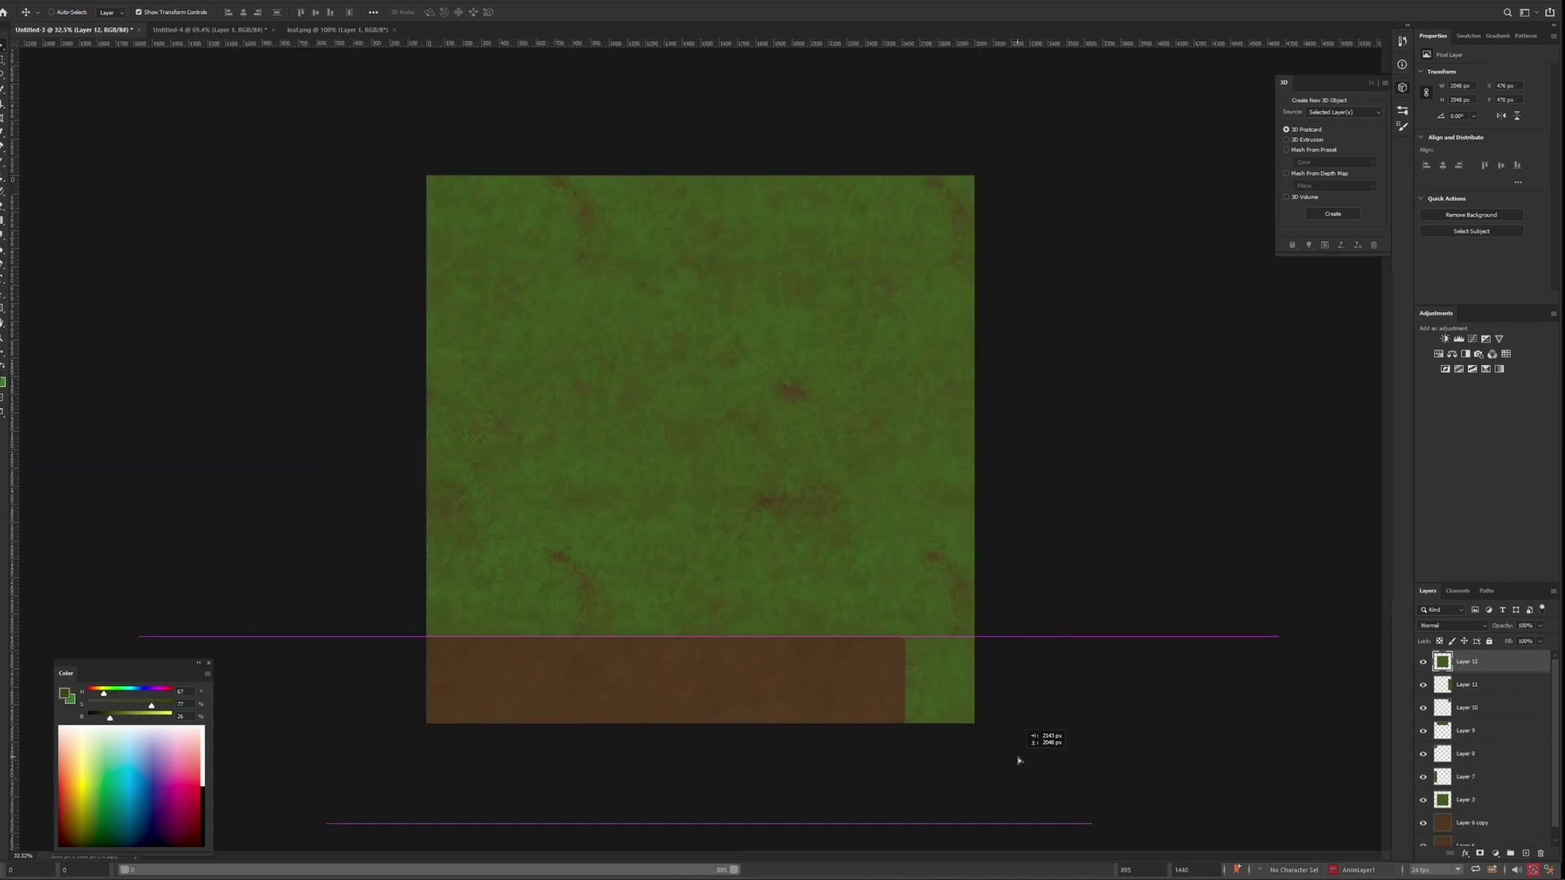
key(ctrl+v)
drag(649, 460, 643, 835)
key(ctrl+v)
Merge all the tiled grass pieces into a single layer, leaving the soil layers separate
scroll(1474, 788, down, 3)
shift+click(1474, 788)
right_click(1473, 787)
click(1447, 649)
Duplicate the merged grass layer twice and generate a normal map from the topmost copy
key(ctrl+j)
key(ctrl+j)
click(143, 1)
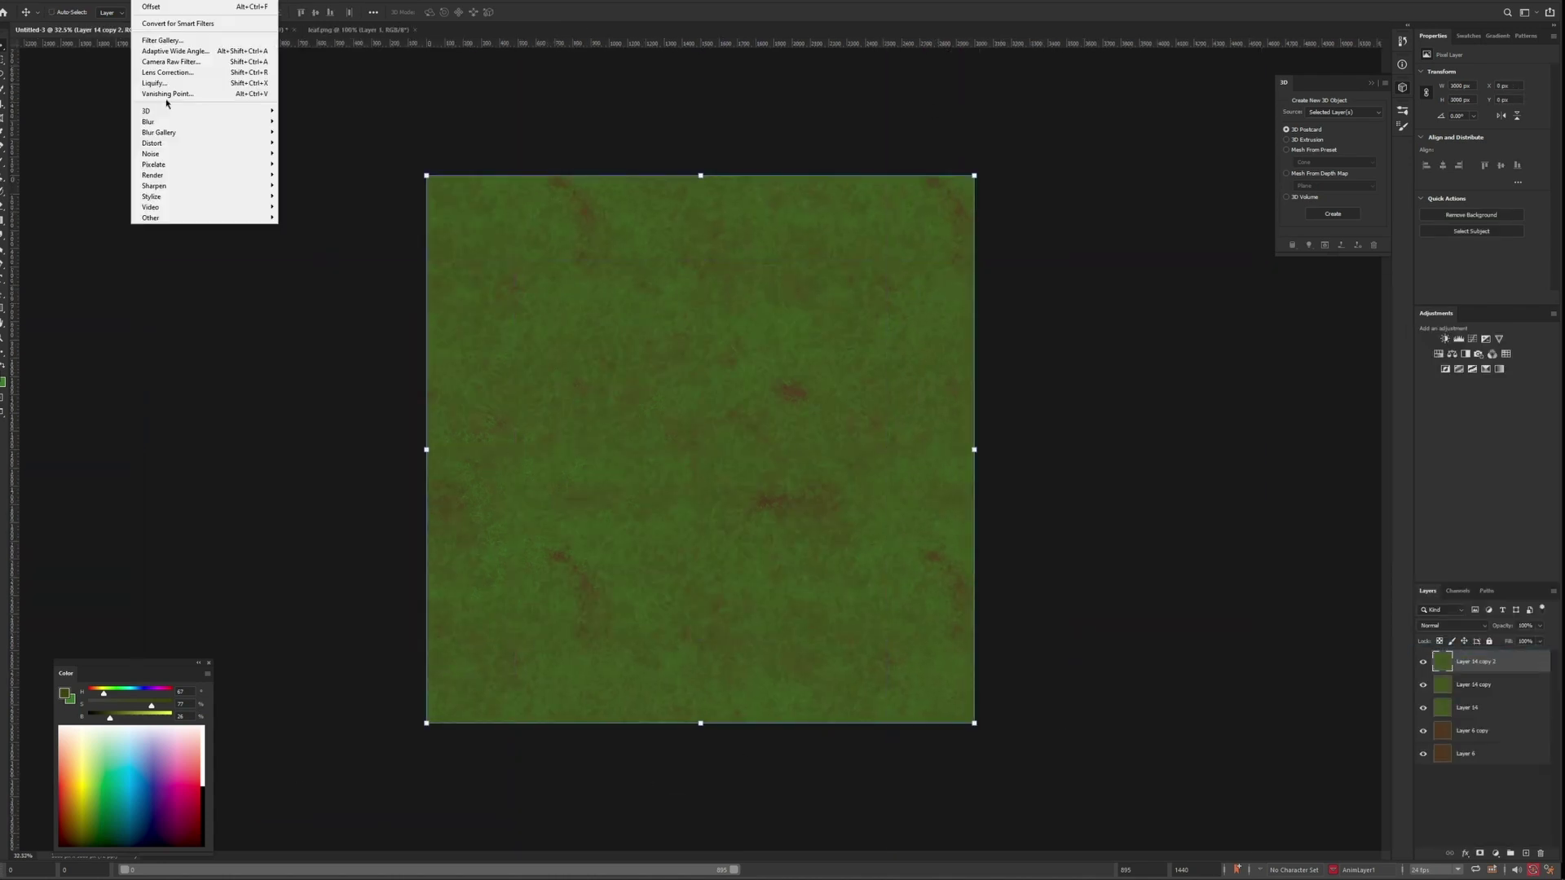
mouse_move(168, 108)
click(330, 121)
key(Return)
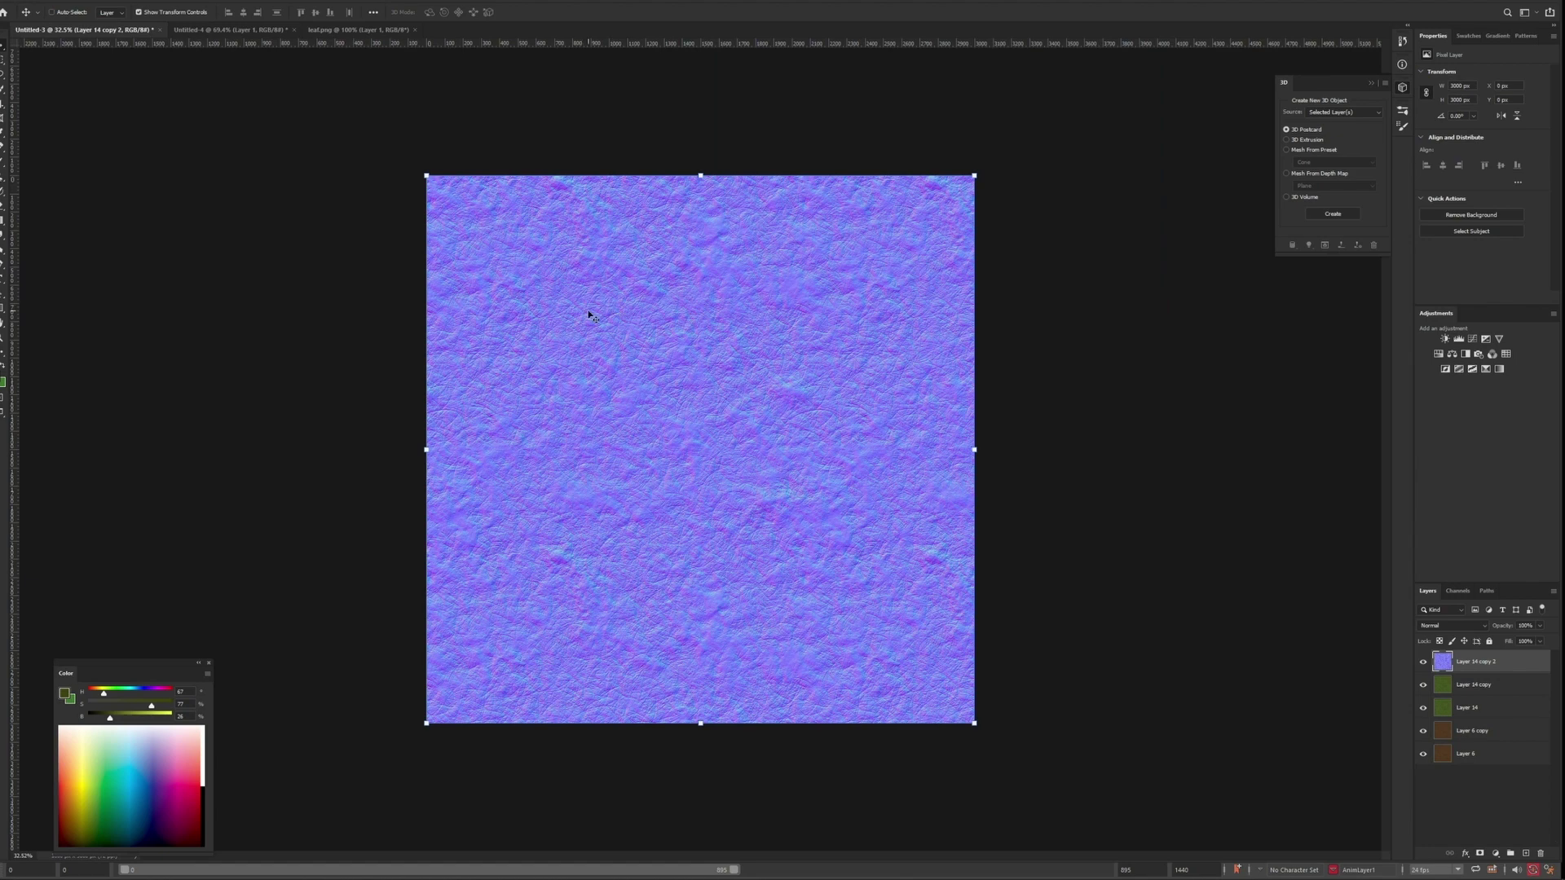
shift+click(1474, 777)
key(c)
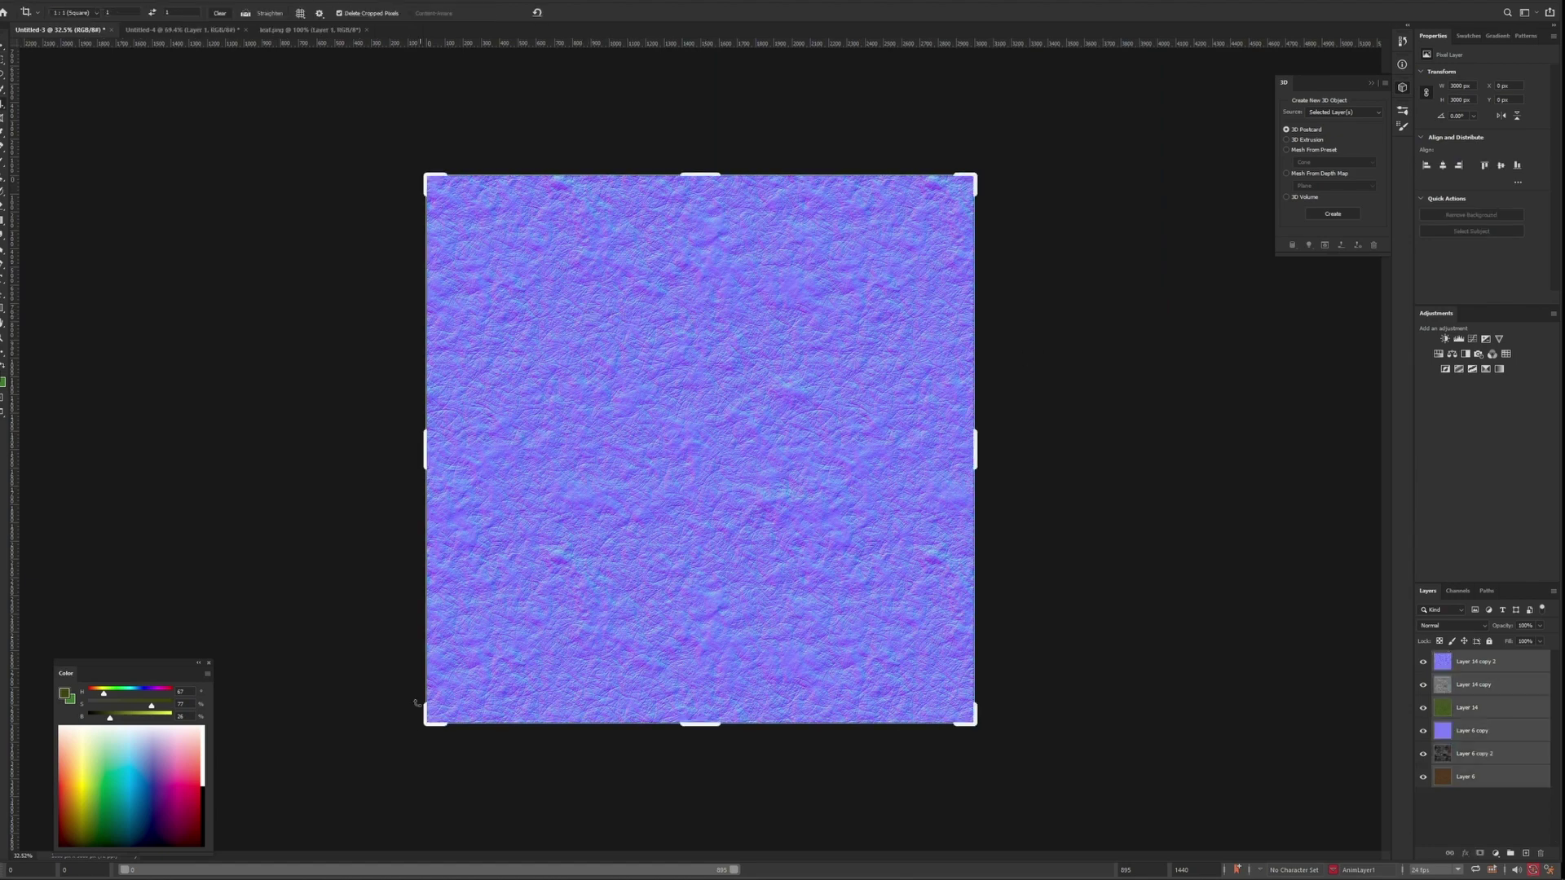
alt+drag(425, 723, 484, 663)
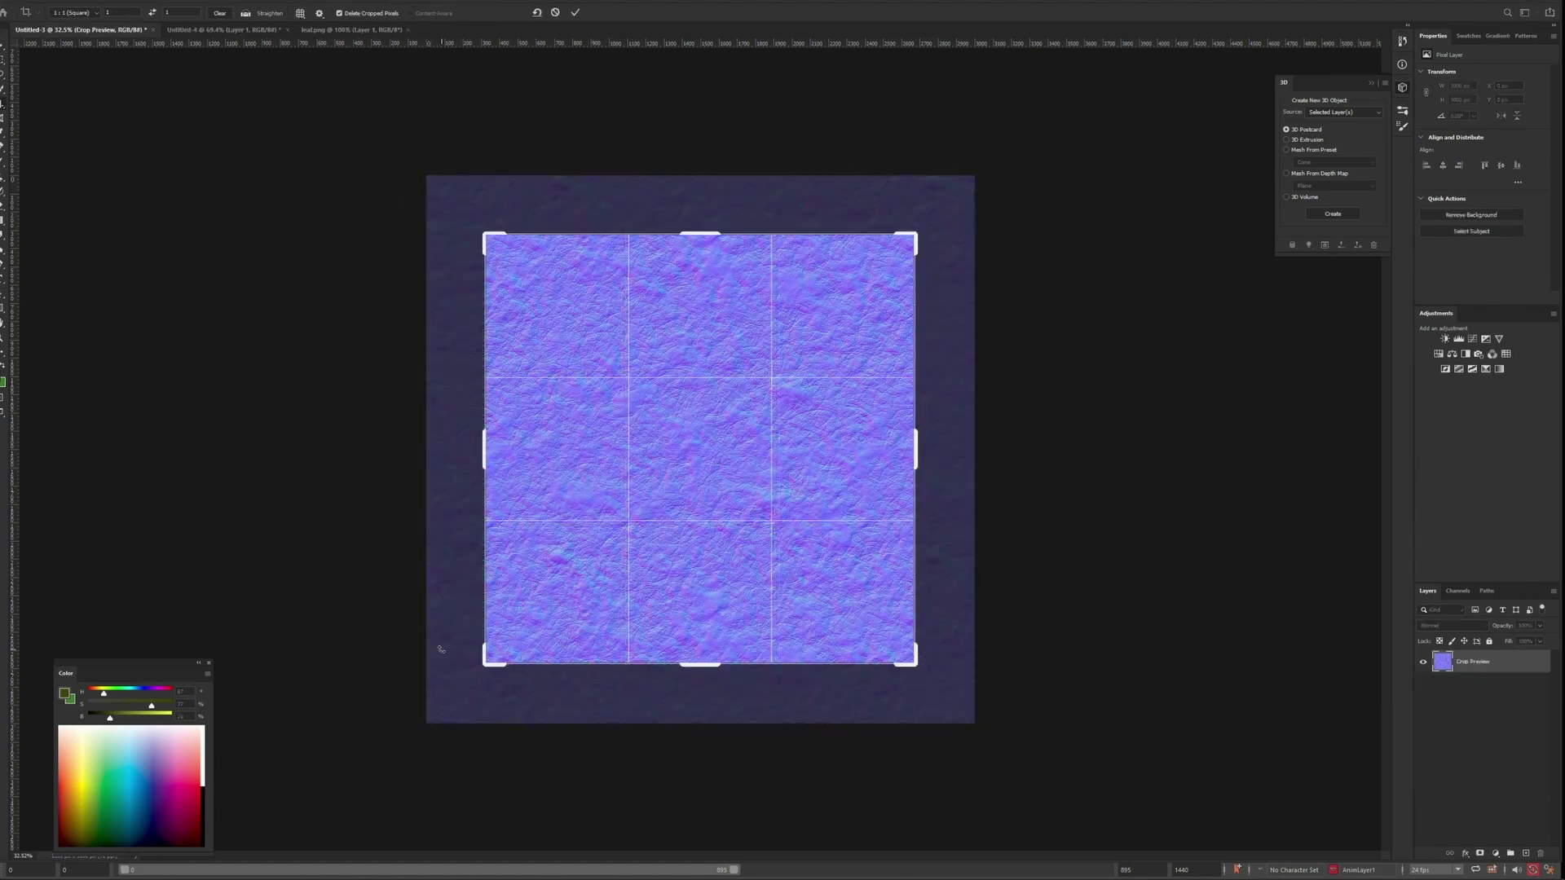
key(Escape)
Reduce the canvas to 2048 by 2048 pixels and open the grass normal-map layer's name for editing
key(ctrl+alt+c)
text(2048)
key(Return)
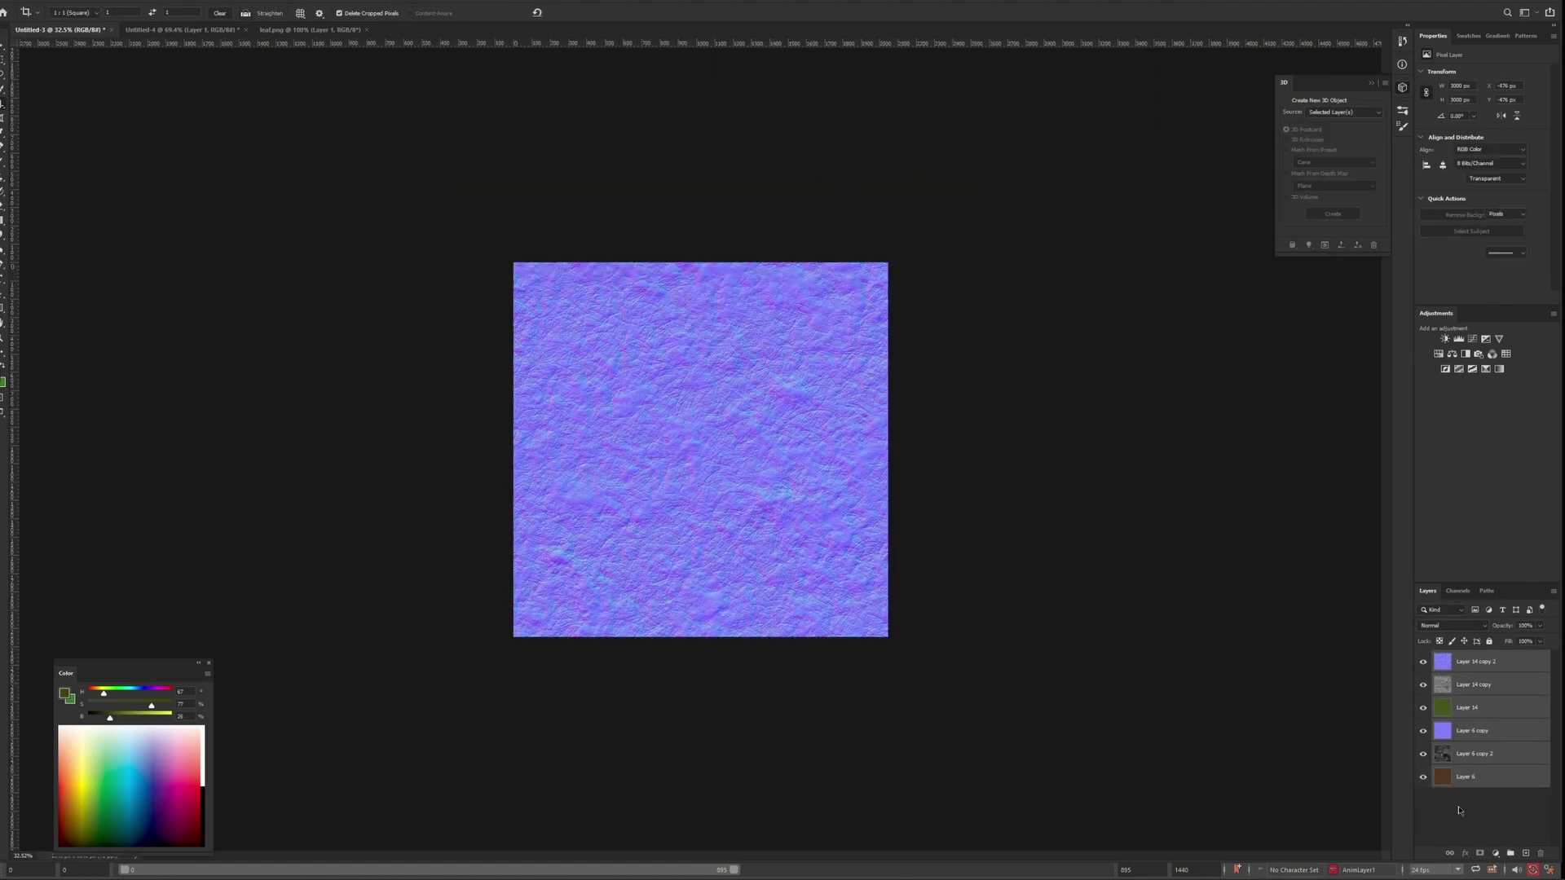
double_click(1479, 661)
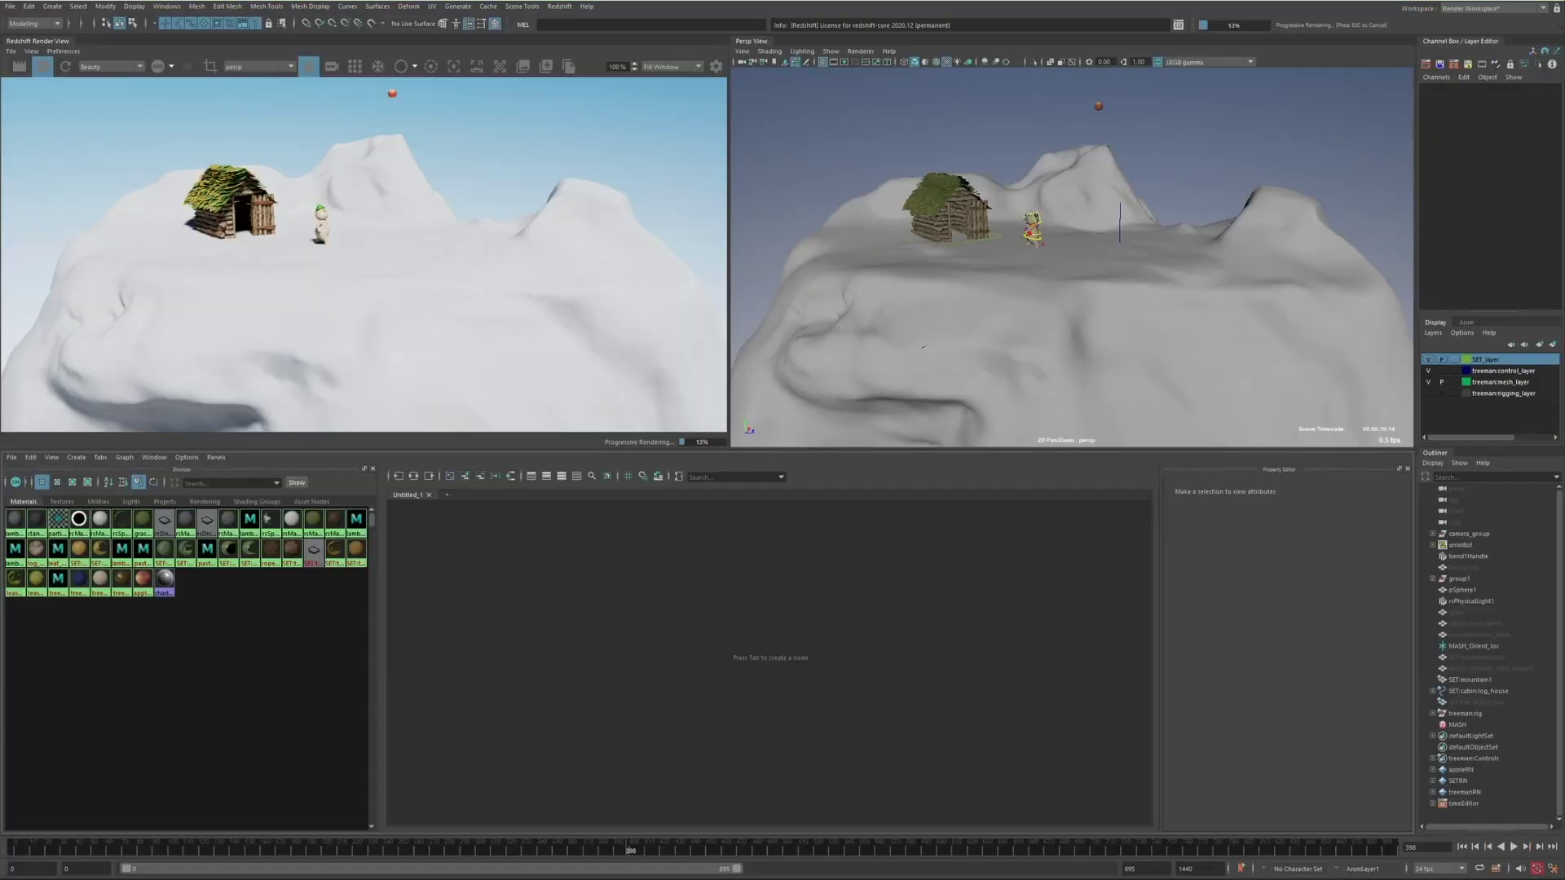
Switch to Maya, import the dirt and grass diffuse and normal PNG textures into the shading graph, and stop the live render
drag(0, 652, 643, 649)
click(42, 66)
alt+middle_drag(732, 632, 522, 613)
scroll(521, 615, down, 3)
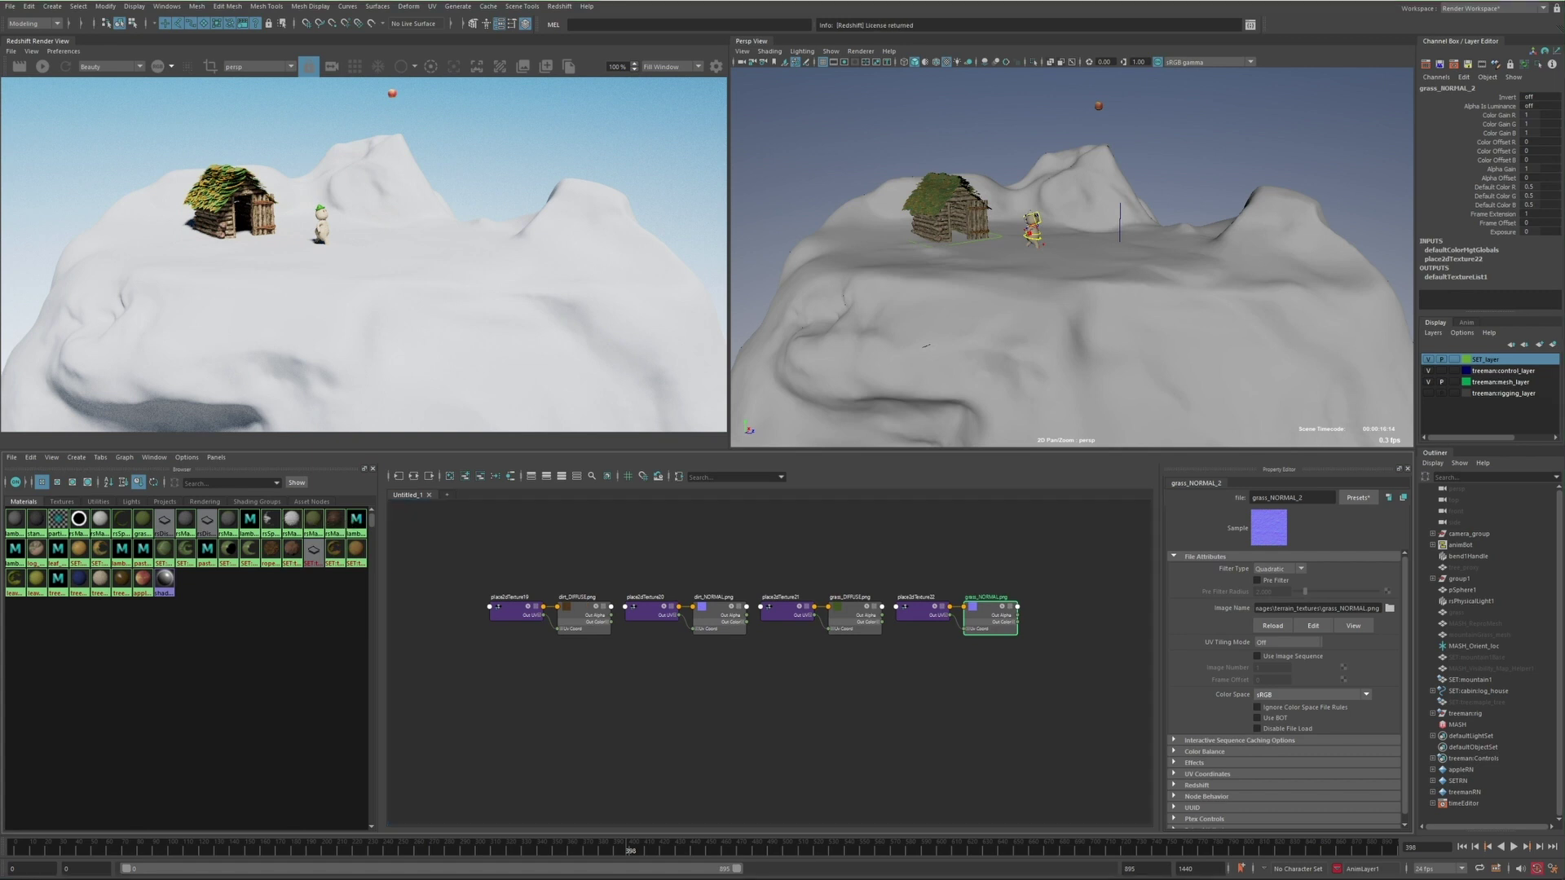
Import the Rock_02_2K diffuse, normal and roughness textures and line them up below the dirt and grass textures
drag(531, 721, 628, 699)
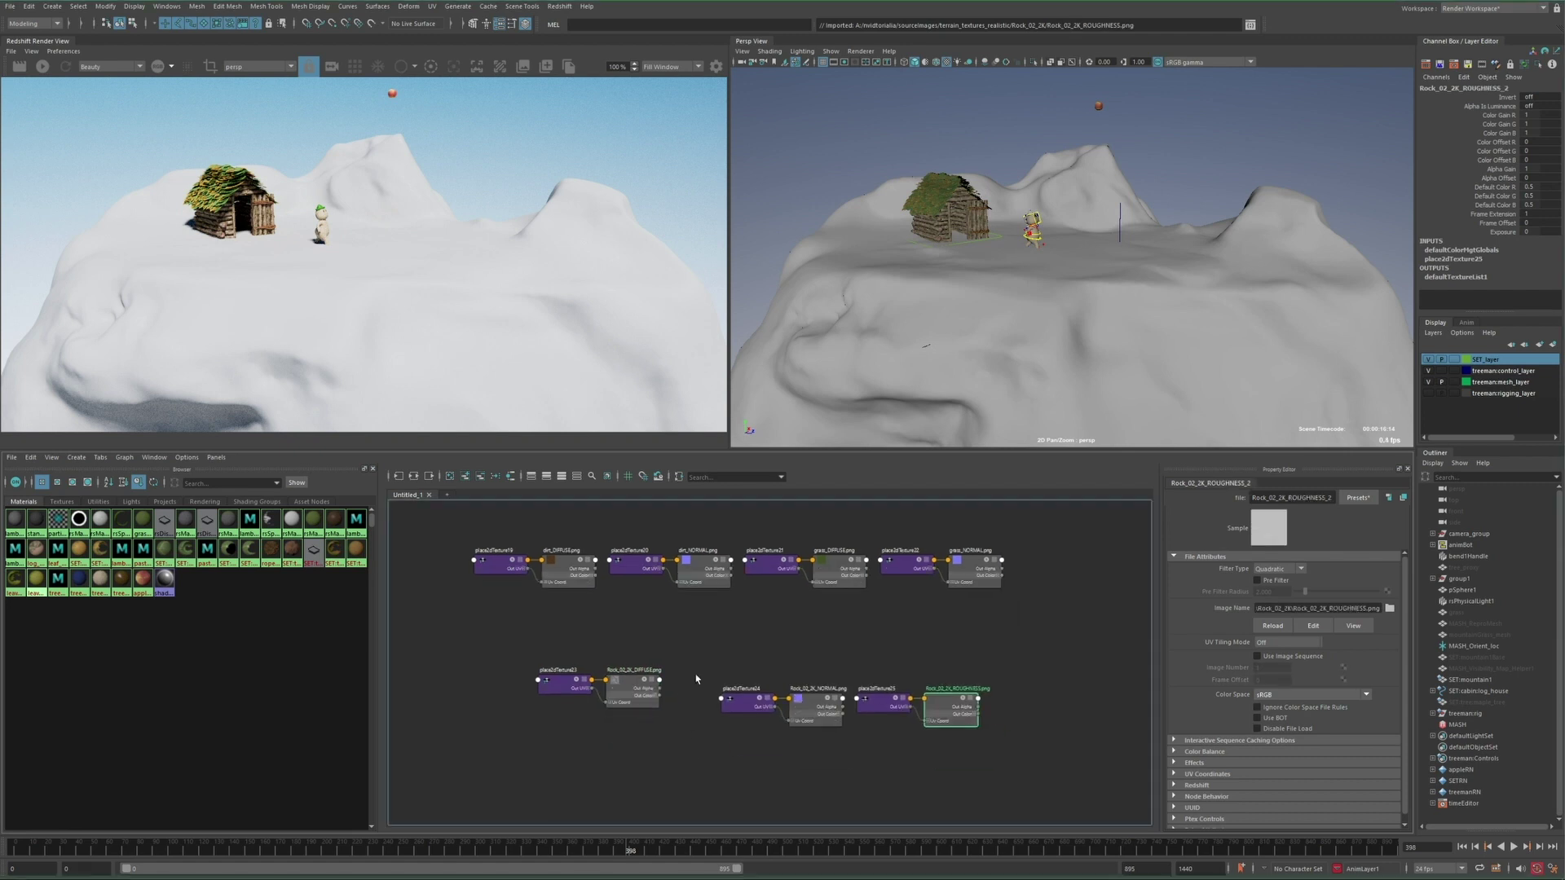
drag(695, 678, 966, 724)
drag(871, 706, 842, 685)
click(622, 664)
Delete the extra dirt and grass placement nodes and connect all four textures to the dirt diffuse map's placement node
click(623, 561)
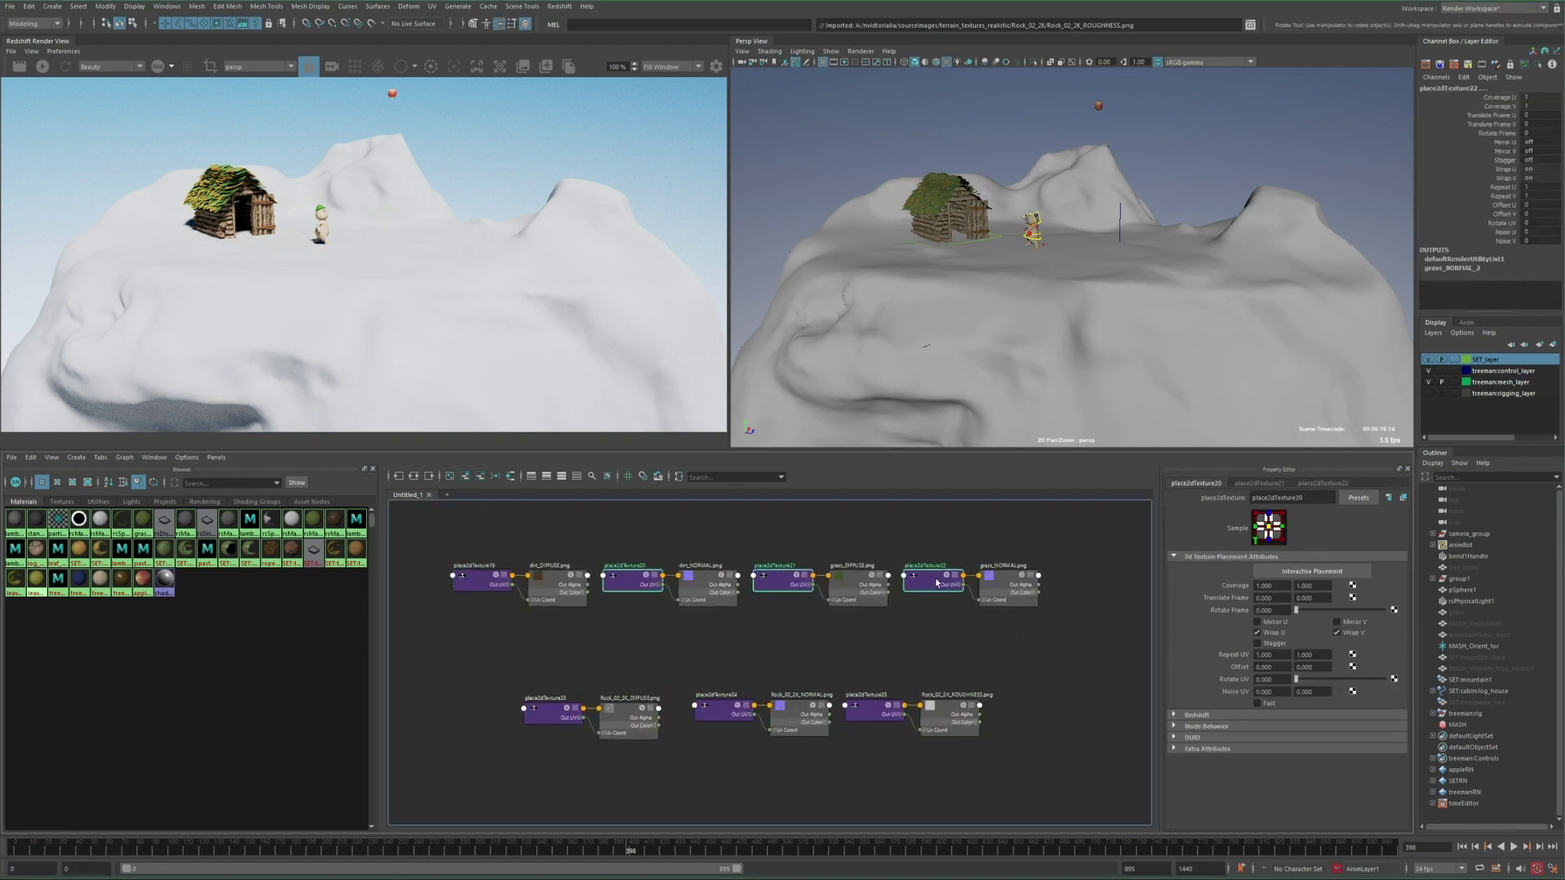
key(Delete)
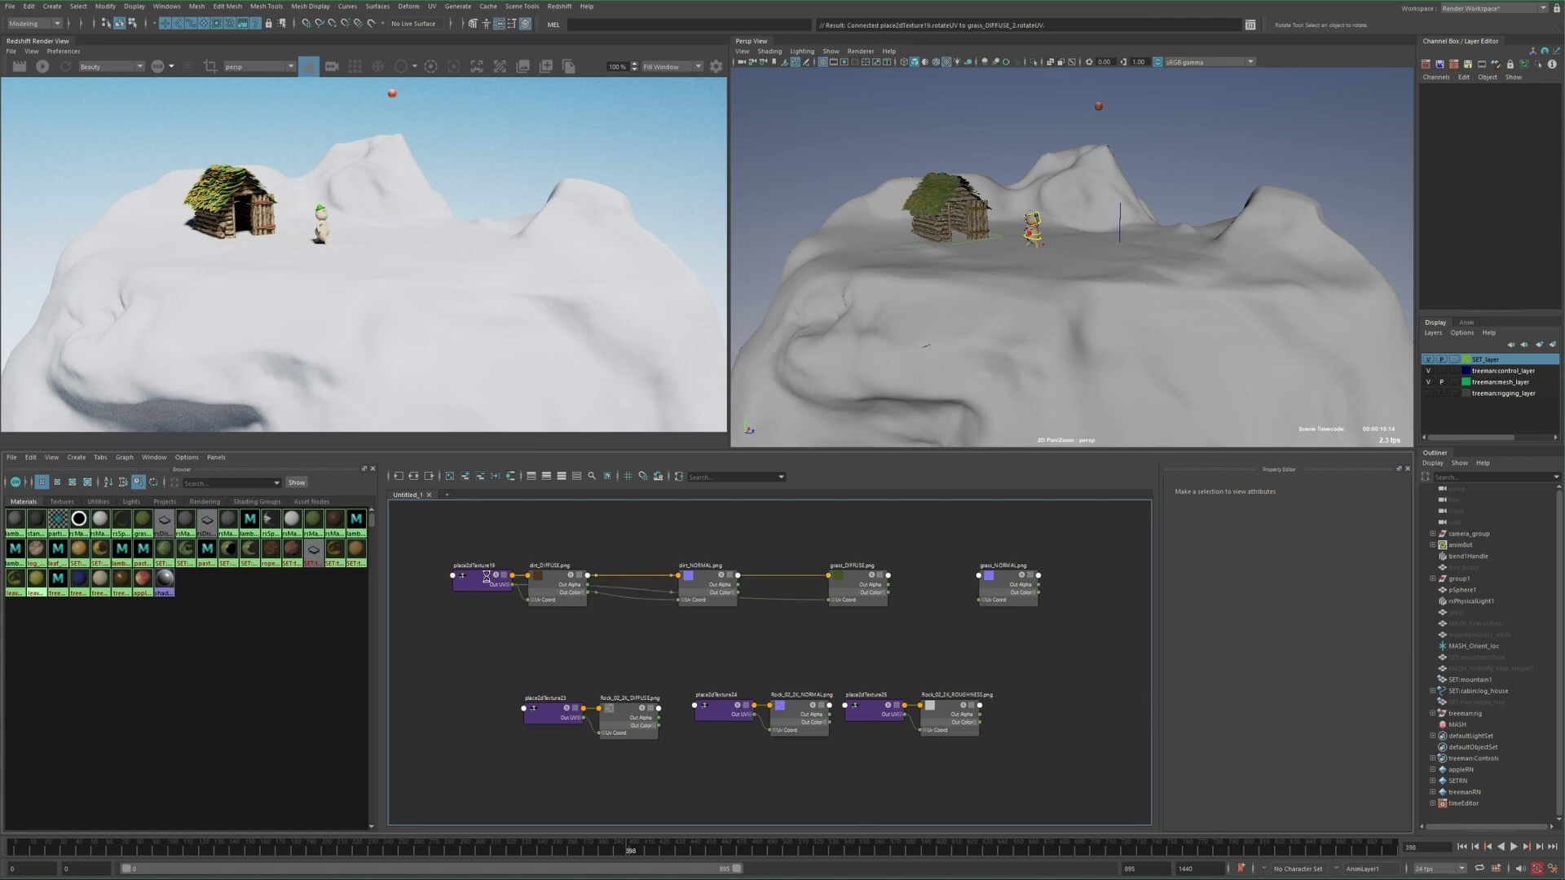
ctrl+middle_drag(487, 576, 1010, 577)
alt+middle_drag(760, 657, 769, 608)
Delete the rock normal and roughness placement nodes and connect both textures to the rock diffuse map's placement node
click(732, 662)
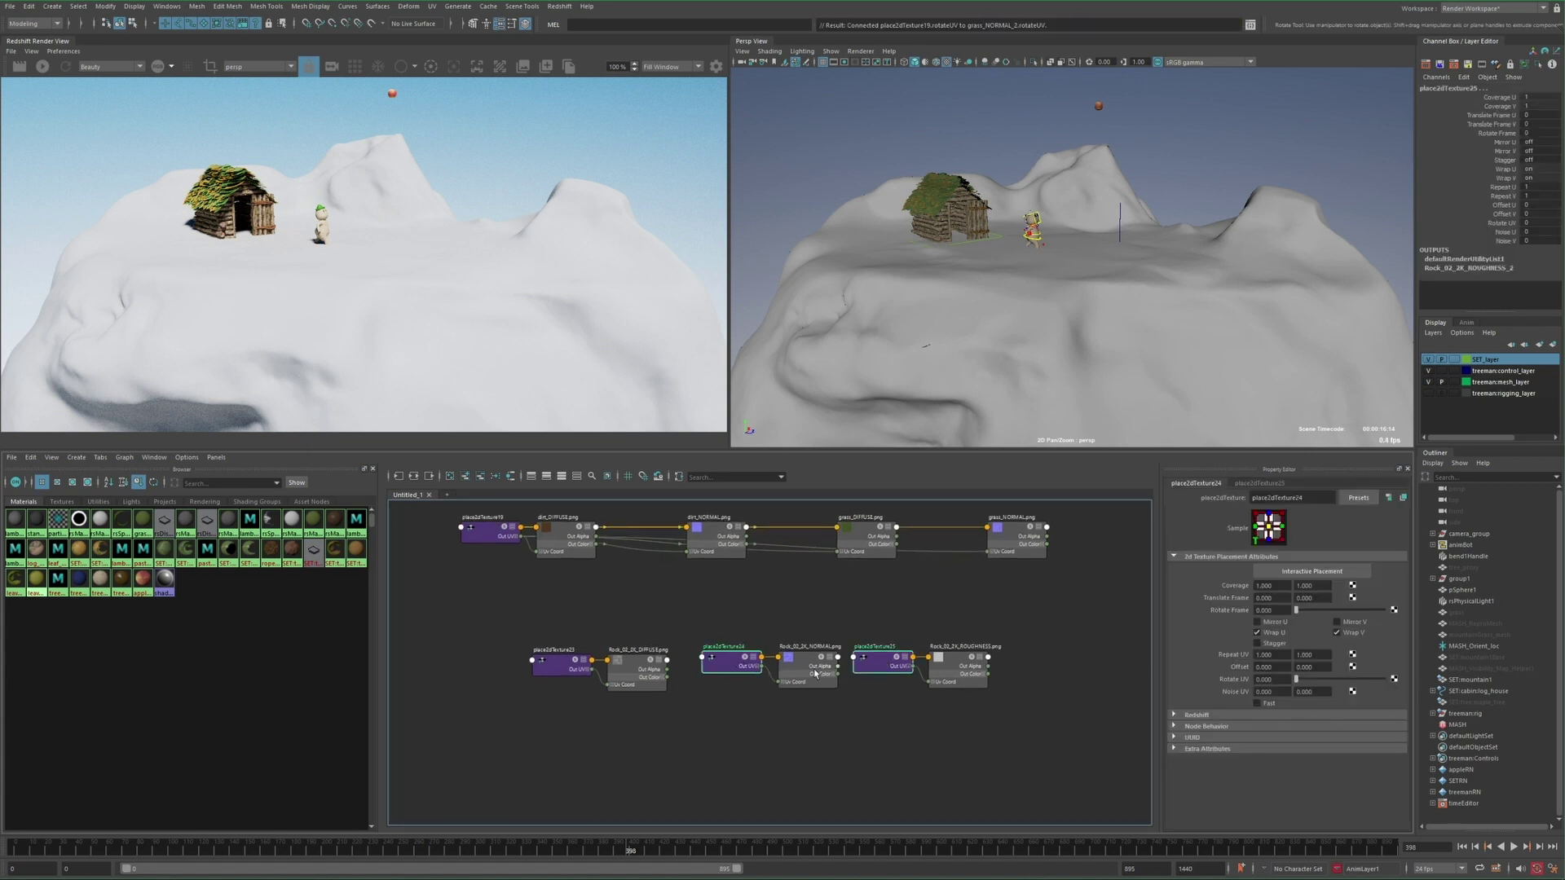
key(Delete)
ctrl+middle_drag(558, 666, 957, 665)
Rearrange the texture nodes into two vertical stacks, grass and dirt above and rock below, each beside its shared placement node
drag(807, 664, 792, 707)
drag(958, 665, 780, 771)
alt+middle_drag(717, 709, 706, 777)
drag(550, 733, 541, 798)
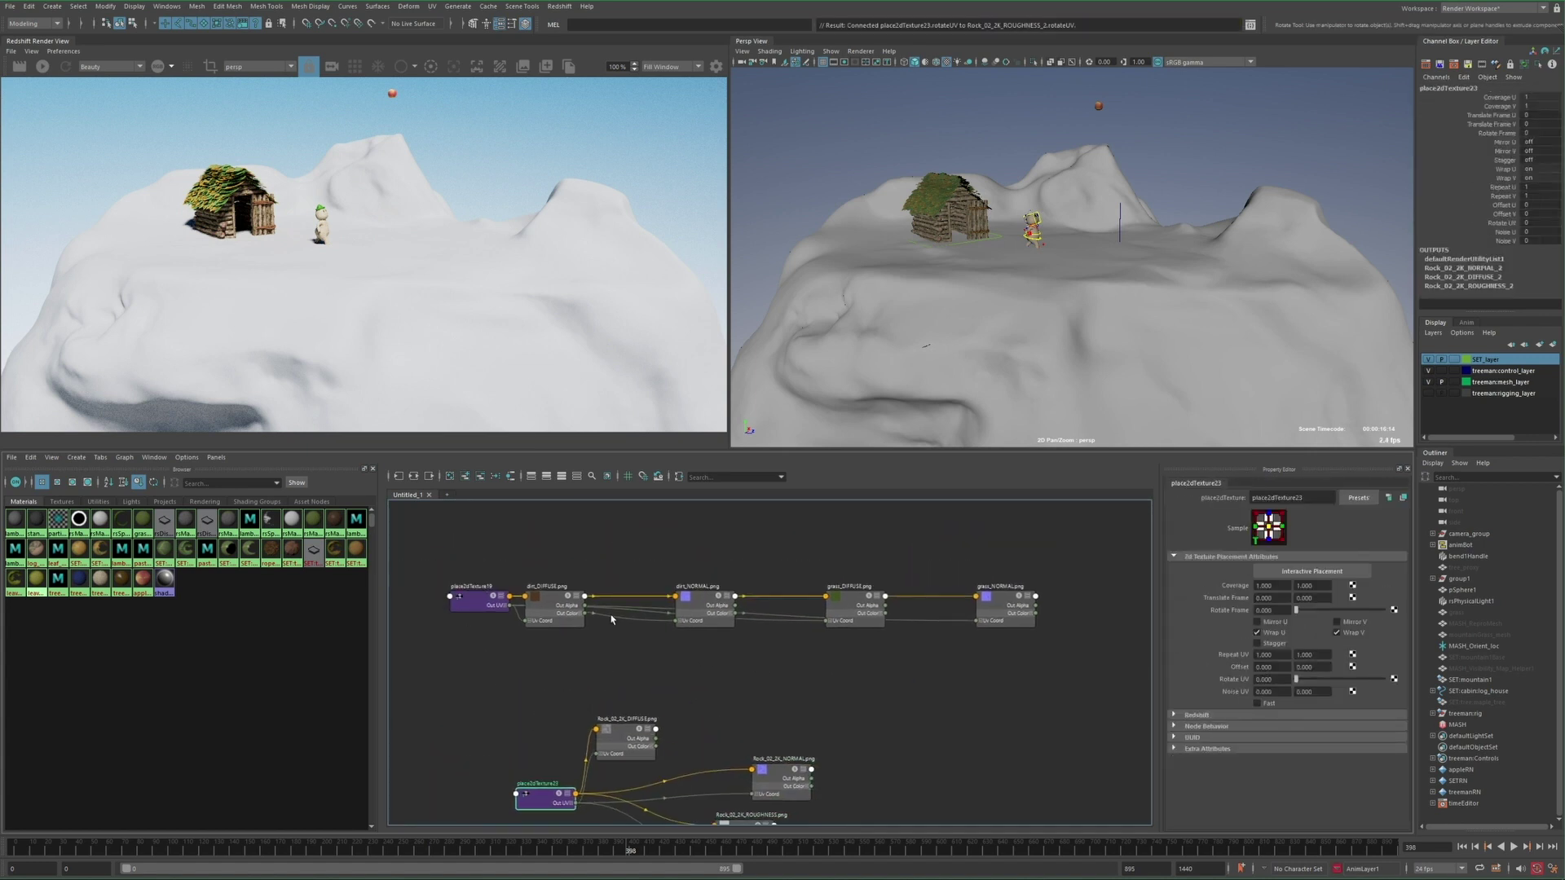
drag(704, 604, 555, 658)
drag(861, 607, 793, 569)
alt+middle_drag(812, 709, 822, 688)
drag(832, 648, 600, 557)
drag(530, 625, 463, 597)
alt+middle_drag(701, 734, 691, 646)
drag(819, 717, 669, 738)
drag(799, 783, 661, 808)
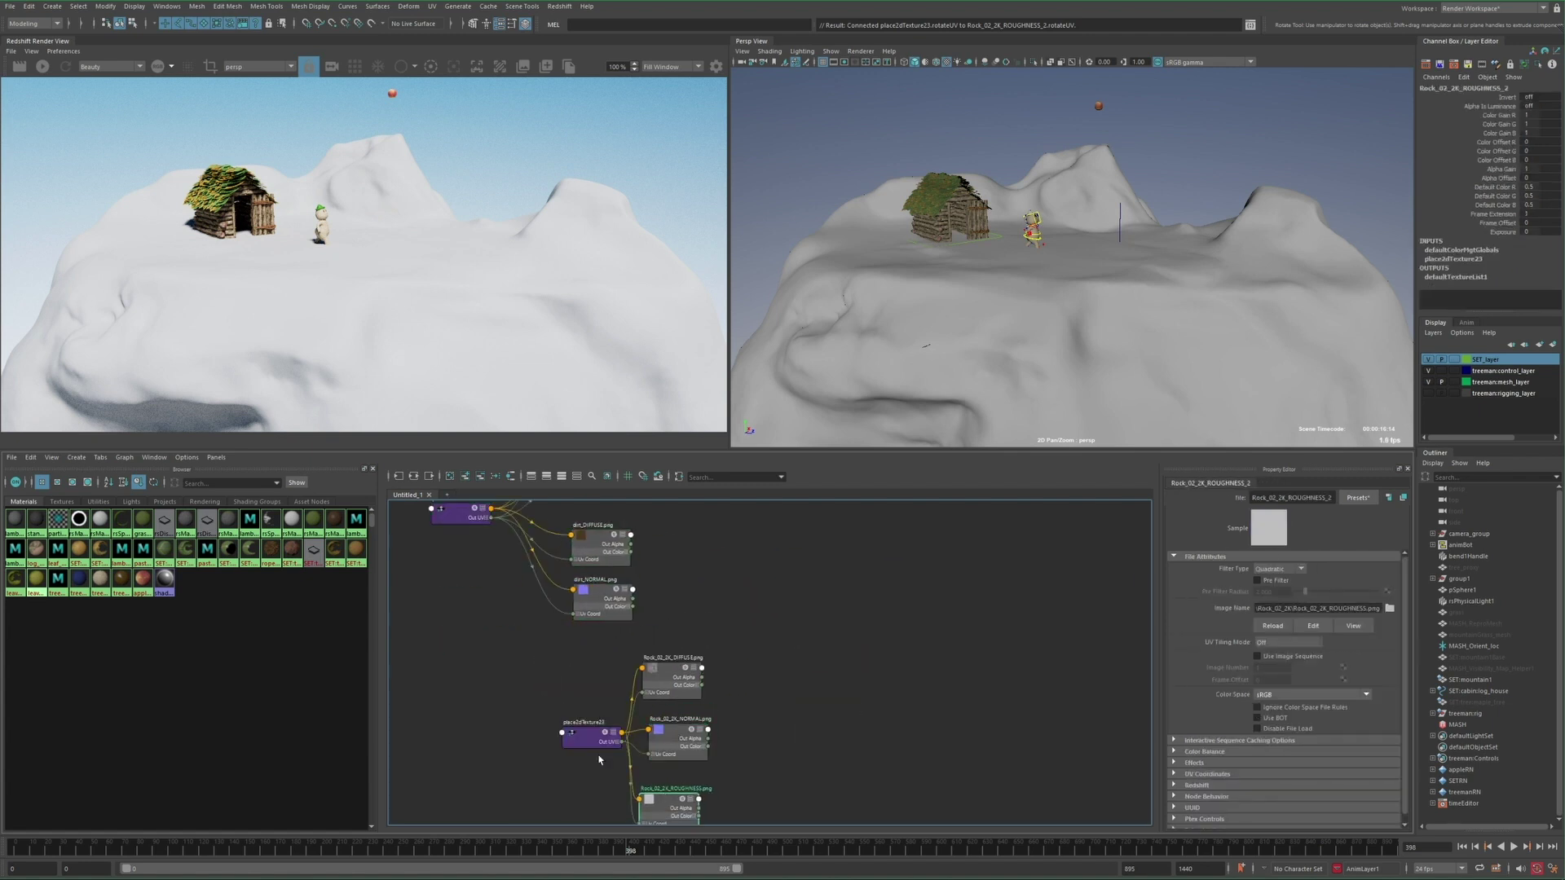
Set the colour space to Raw for the grass, dirt and rock normal maps and the rock roughness map
scroll(620, 585, down, 3)
alt+middle_drag(620, 584, 675, 648)
click(1265, 697)
click(1266, 707)
click(657, 654)
click(1269, 696)
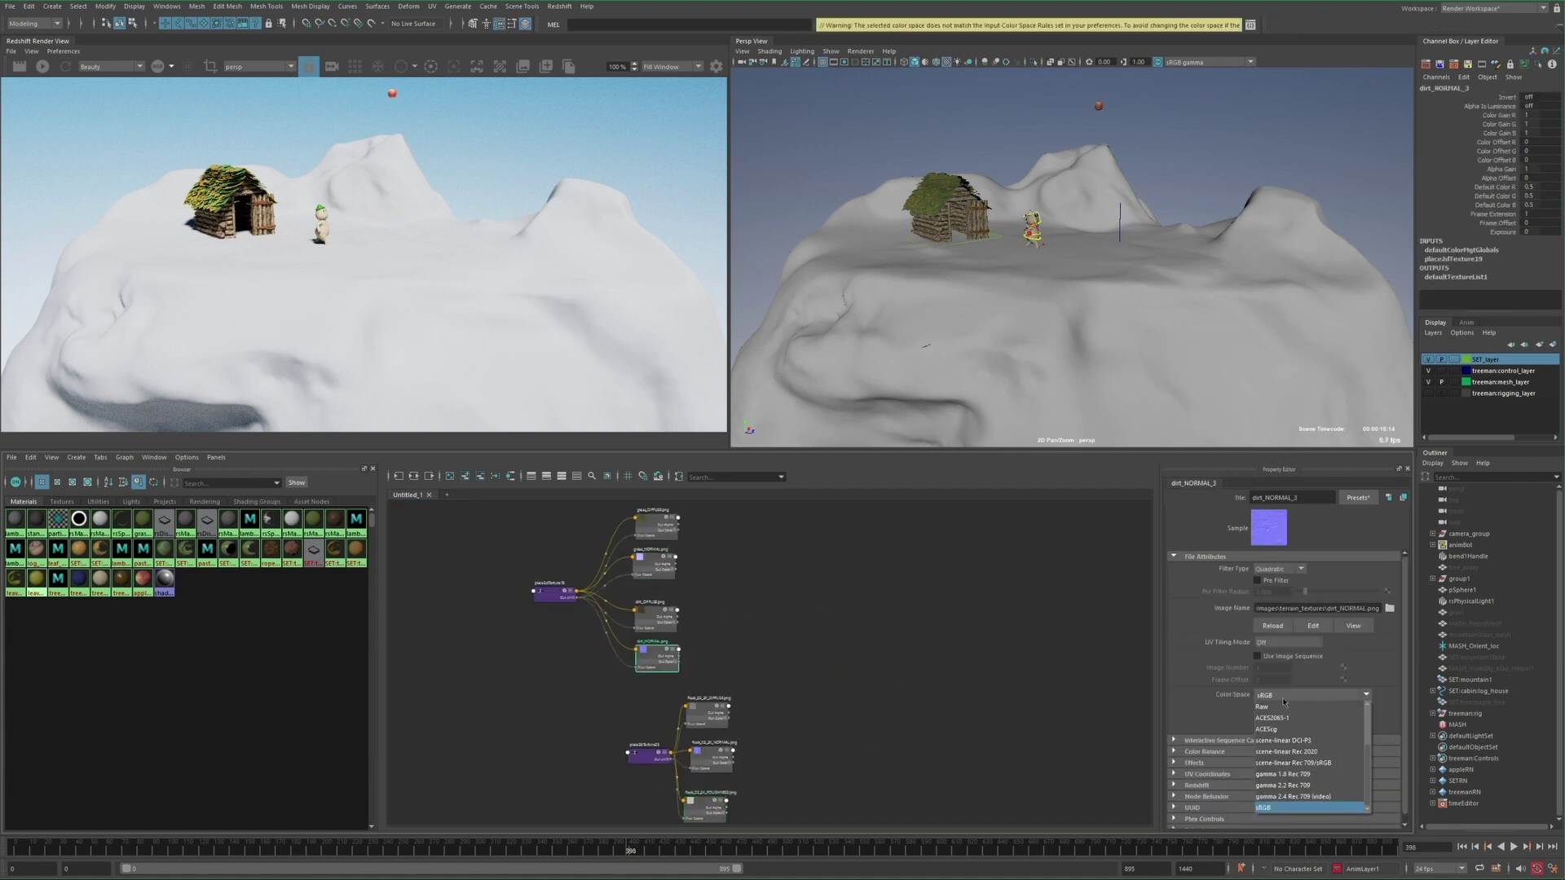
click(1269, 707)
alt+middle_drag(686, 817, 674, 757)
click(700, 698)
click(1268, 697)
click(1269, 706)
click(696, 743)
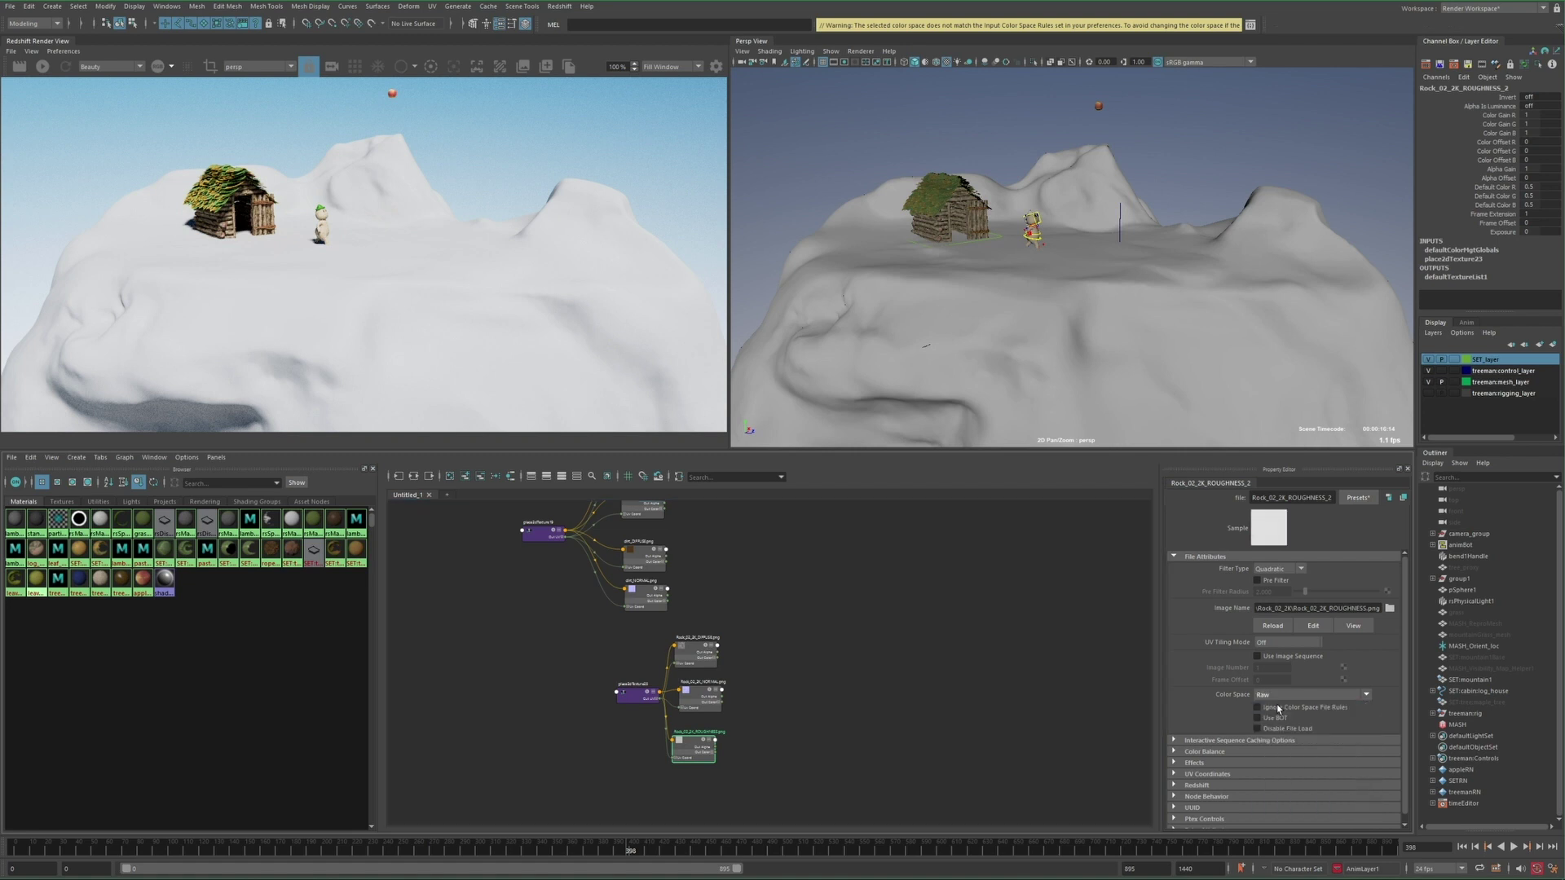
Create a Redshift Material named grass_material for the terrain and connect the grass_DIFFUSE colour output to its Diffuse Color
alt+middle_drag(626, 605, 636, 691)
click(750, 608)
alt+middle_drag(778, 580, 759, 600)
scroll(759, 600, up, 3)
alt+middle_drag(658, 631, 718, 687)
scroll(718, 687, up, 1)
key(Tab)
text(redshiftmat)
click(868, 665)
double_click(887, 643)
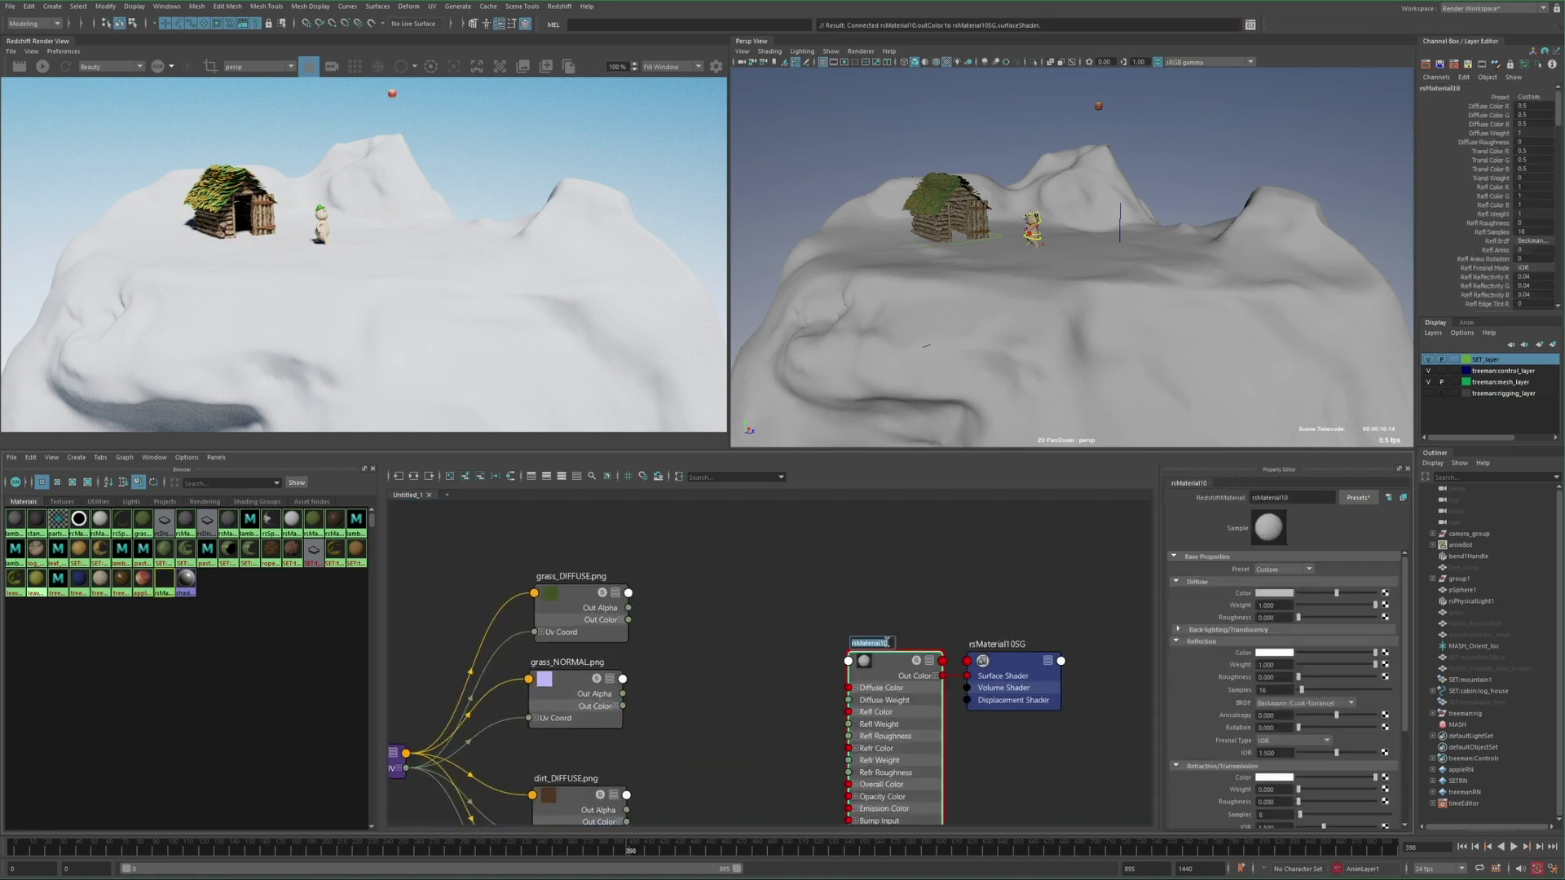
drag(888, 645, 849, 560)
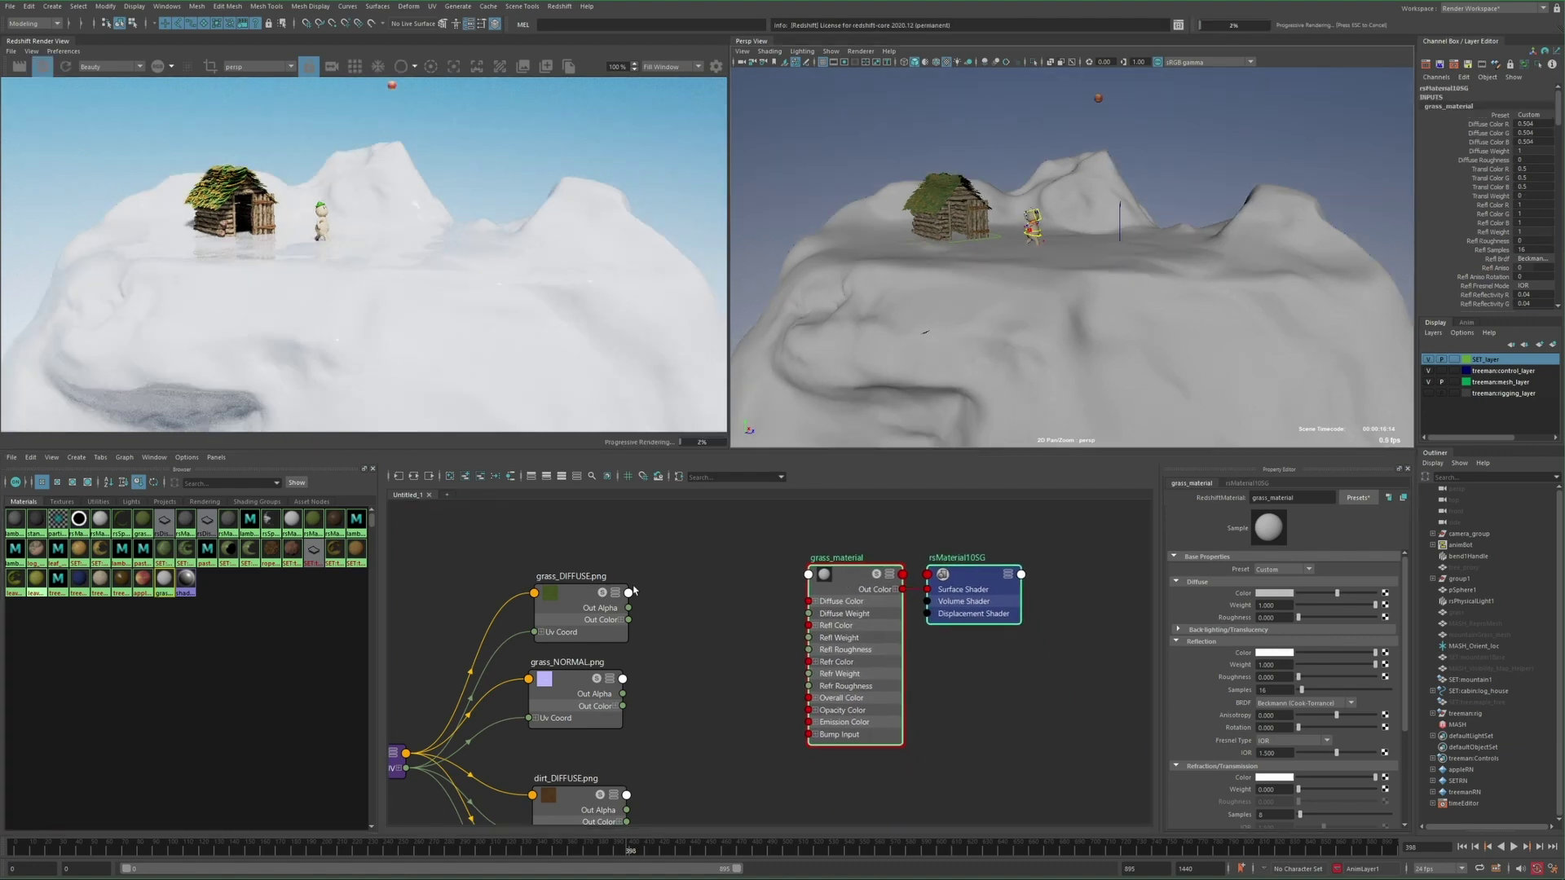
drag(629, 619, 770, 607)
alt+middle_drag(716, 688, 698, 636)
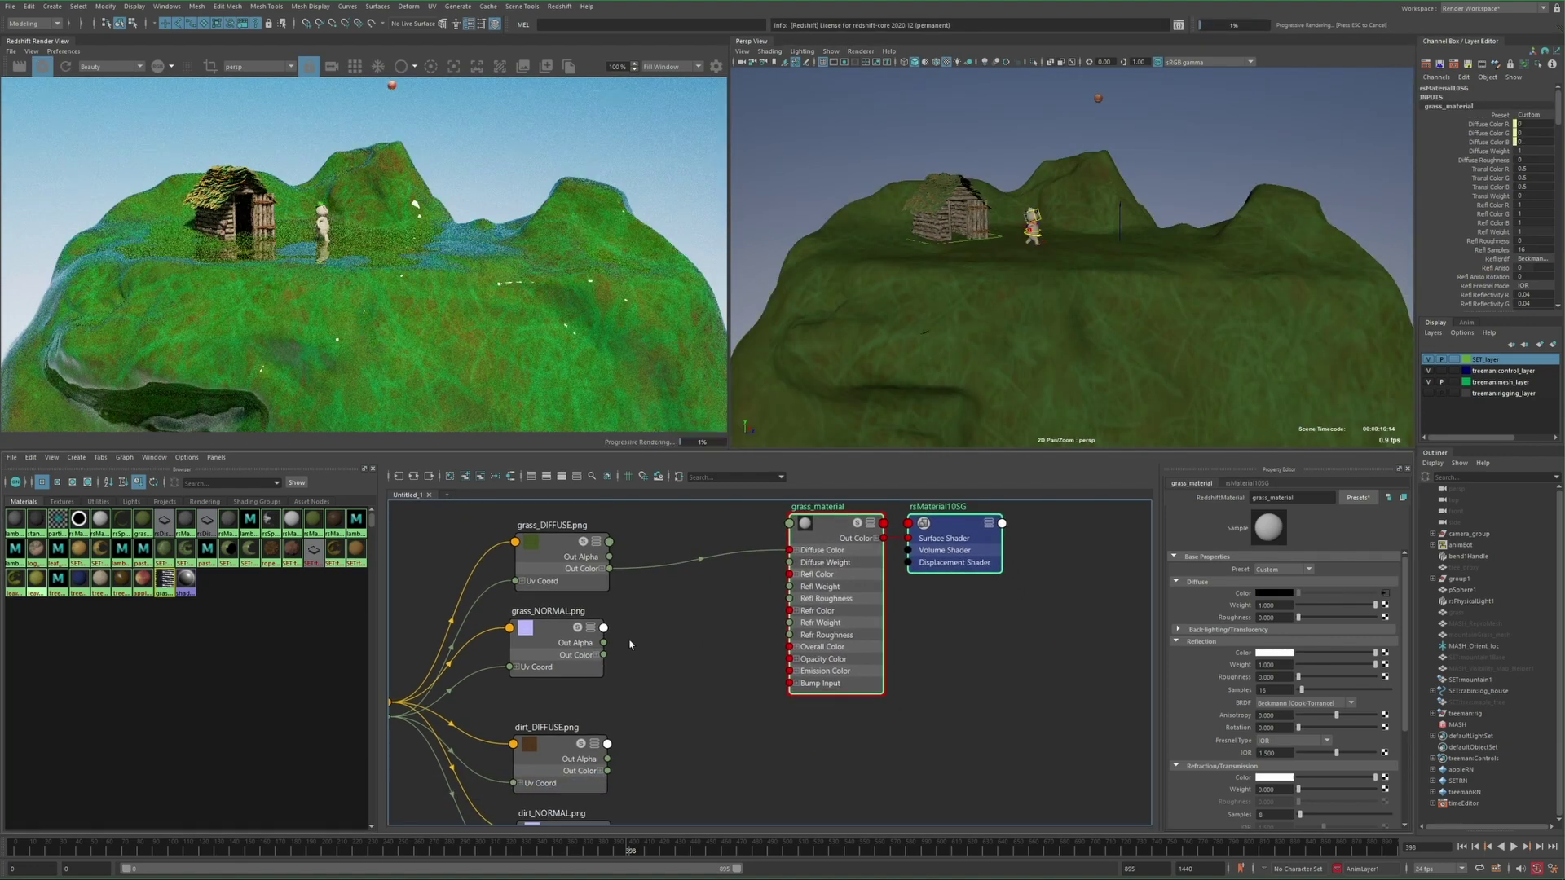
Add a Redshift Bump Map node fed by the grass_NORMAL colour and connect its output to grass_material's Bump Input
click(666, 653)
key(Tab)
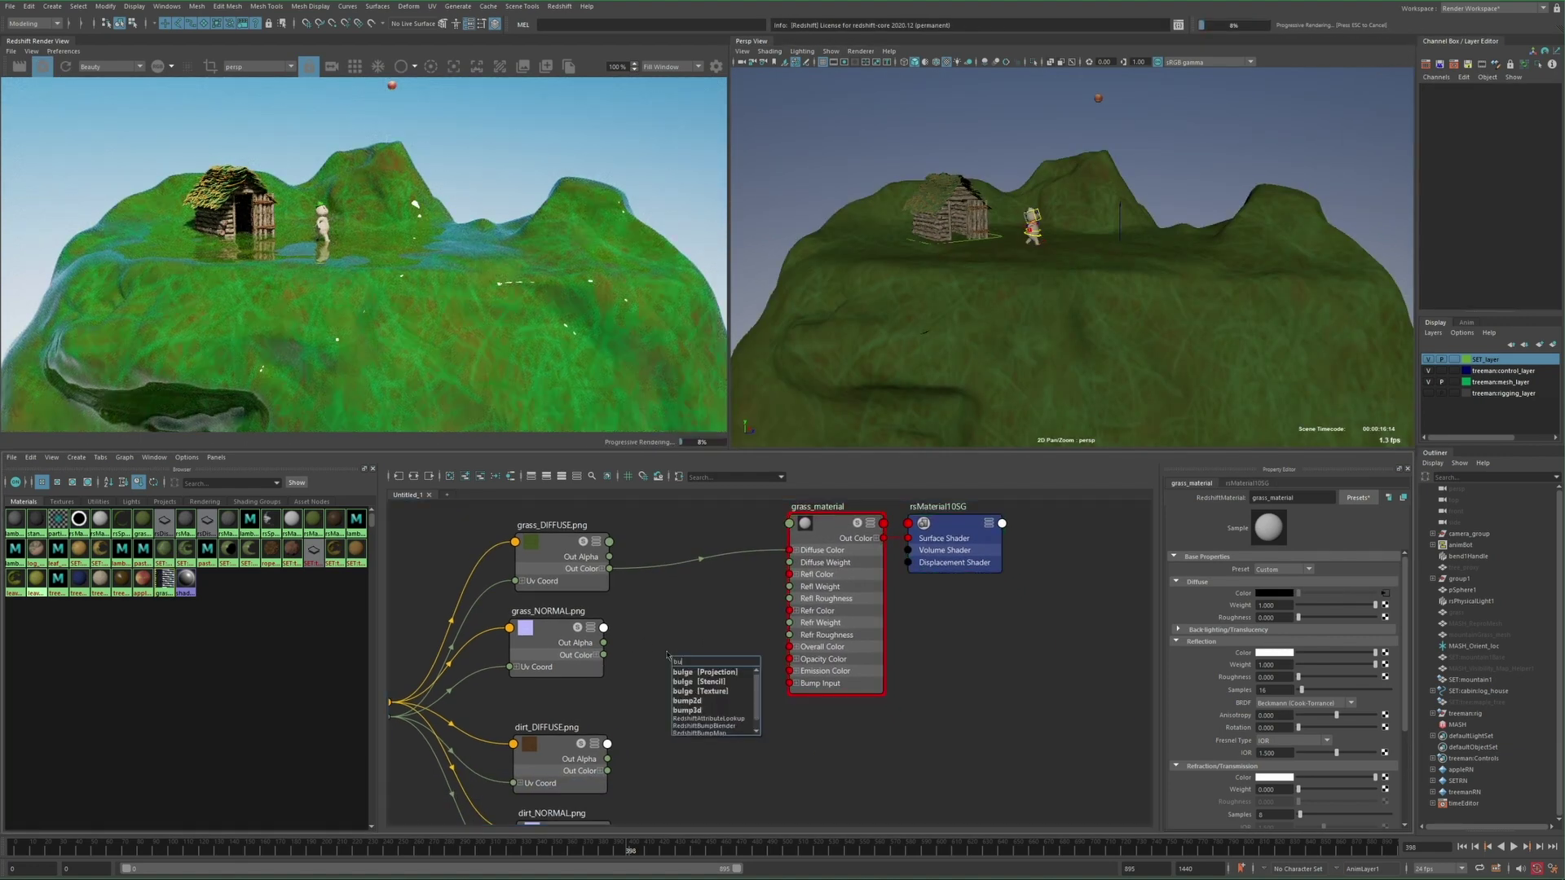
key(Down)
key(Down)
key(Return)
drag(702, 672, 695, 630)
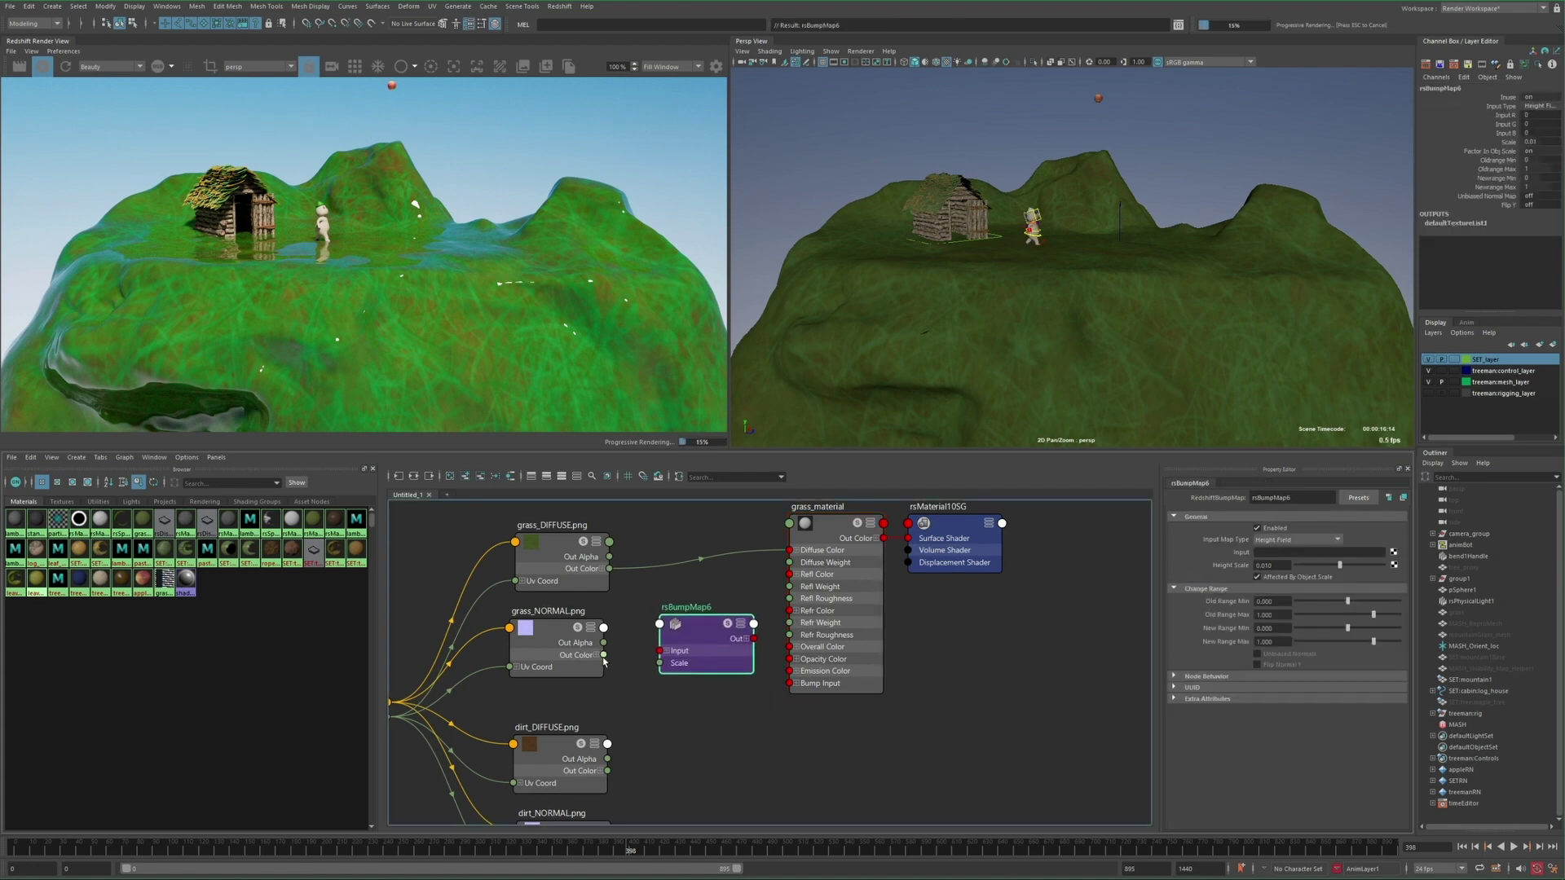
drag(604, 655, 661, 651)
drag(754, 639, 789, 683)
Configure the grass bump map as Tangent-Space Normal with the normal's Y flipped and a height scale of about 1.071
click(1276, 540)
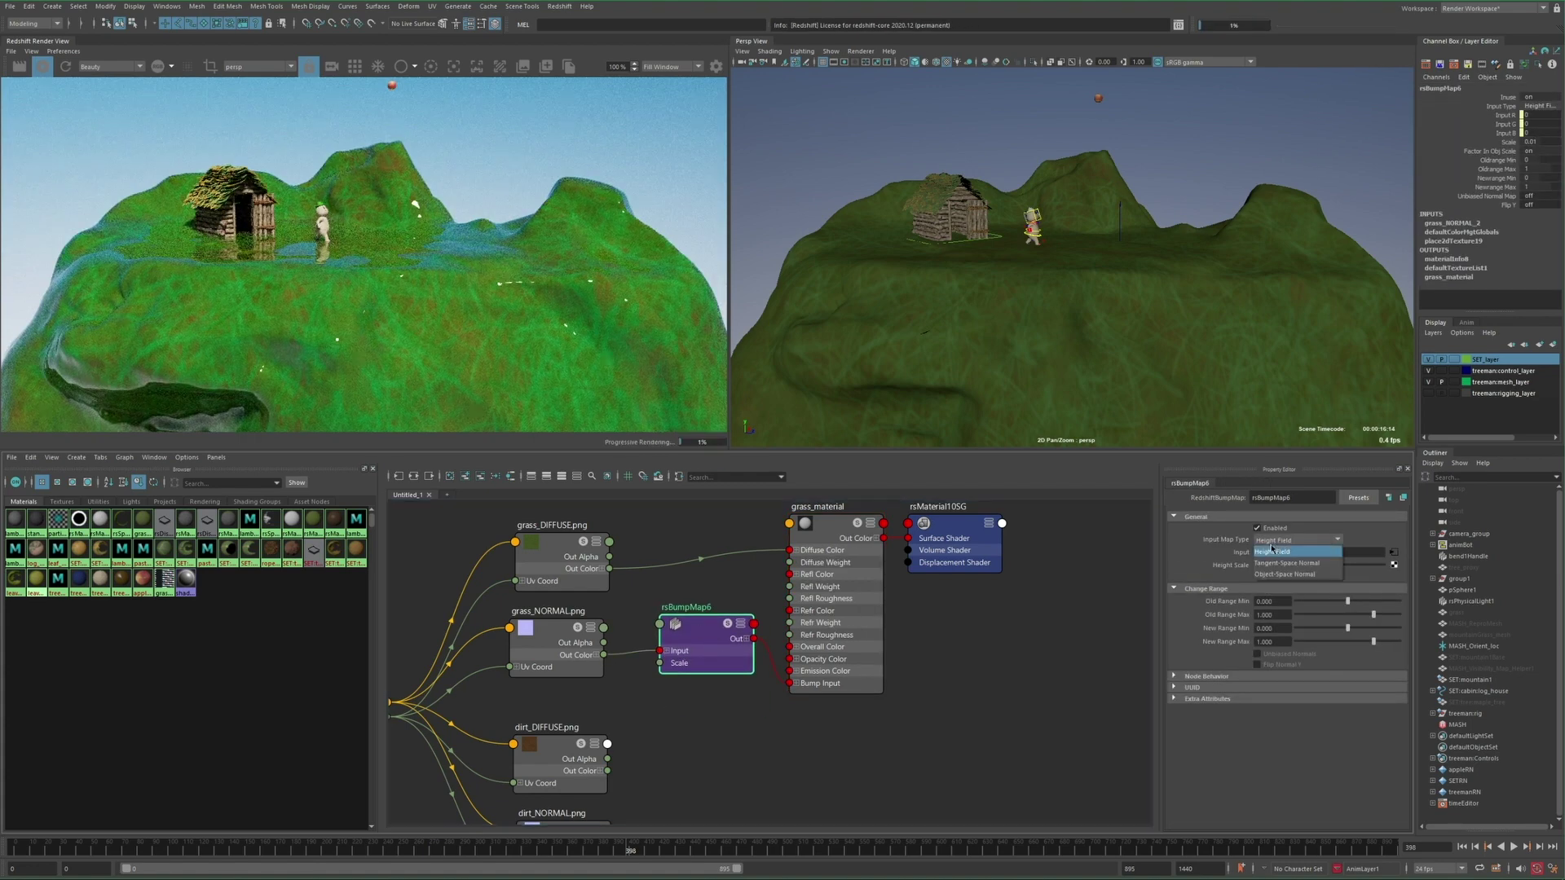
click(1278, 663)
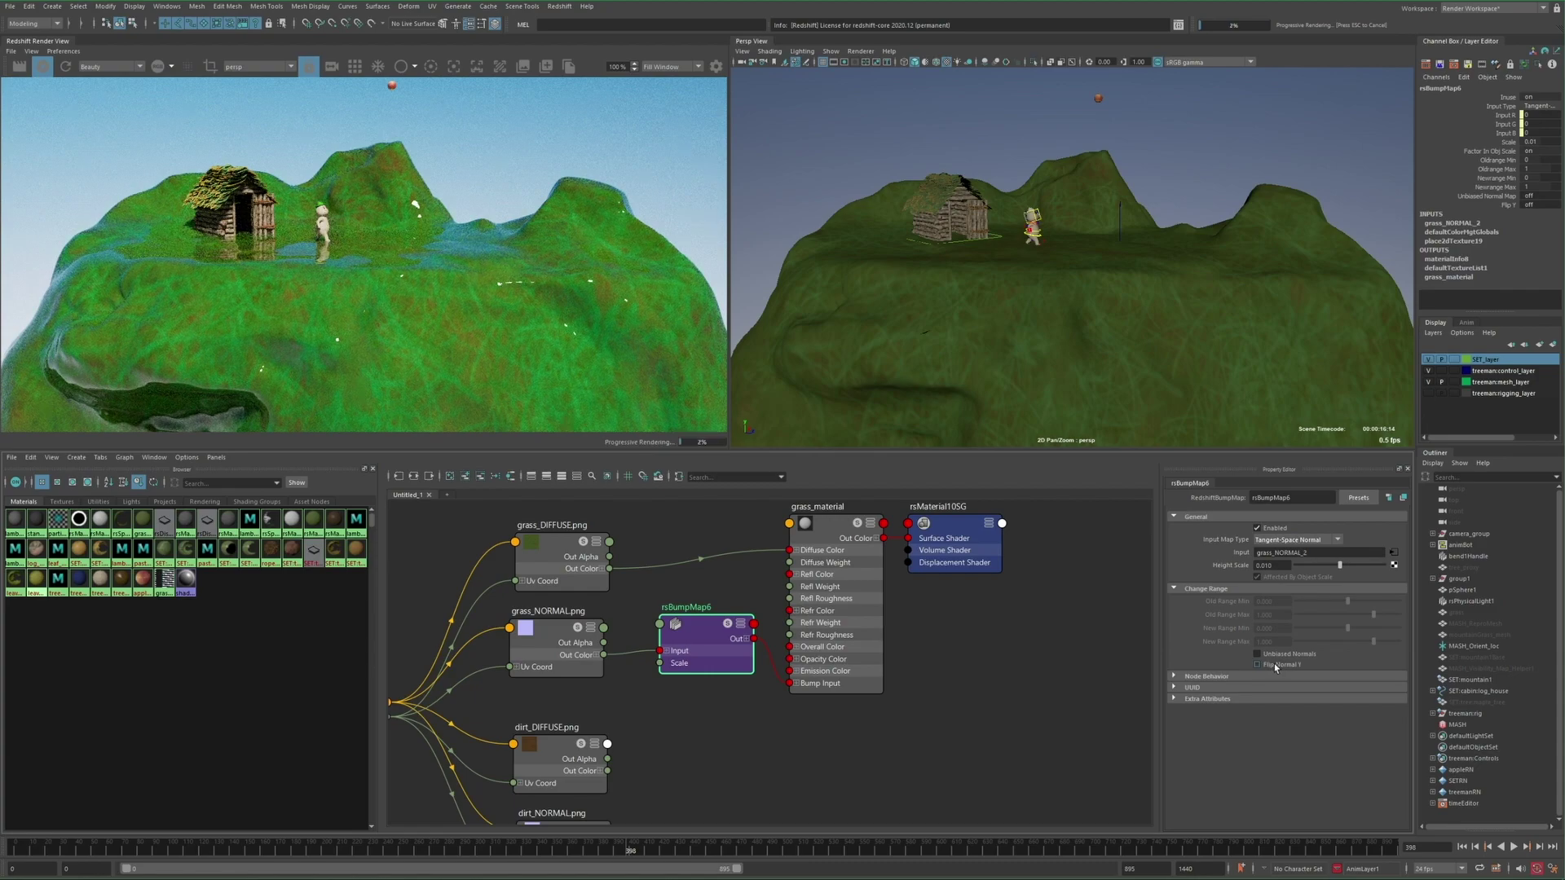
drag(1313, 568, 1362, 564)
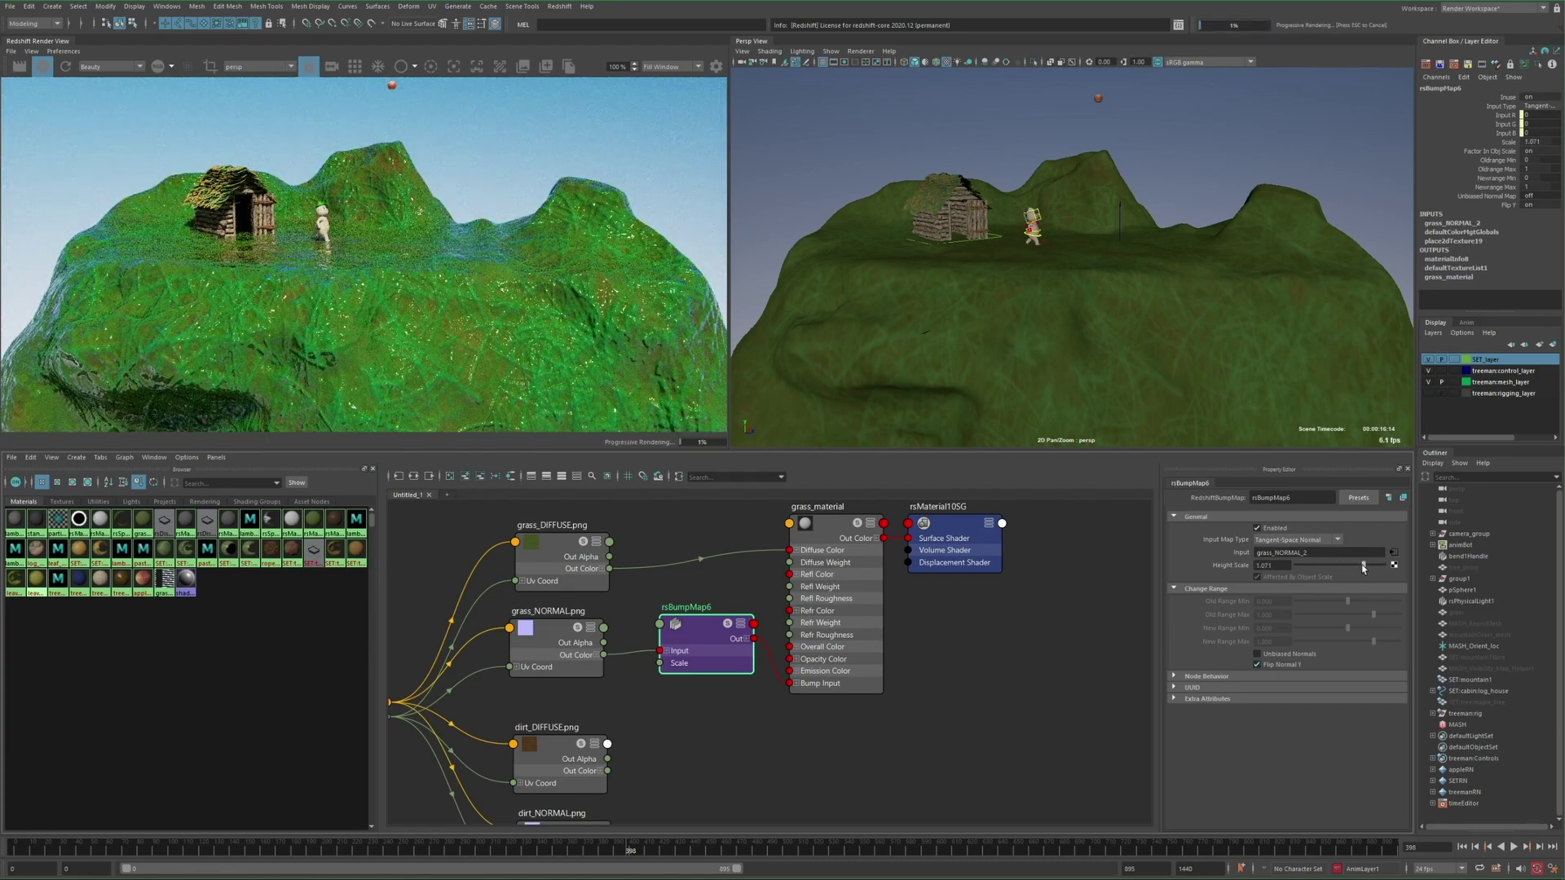
Set the reflection weight of grass_material to 0
click(856, 528)
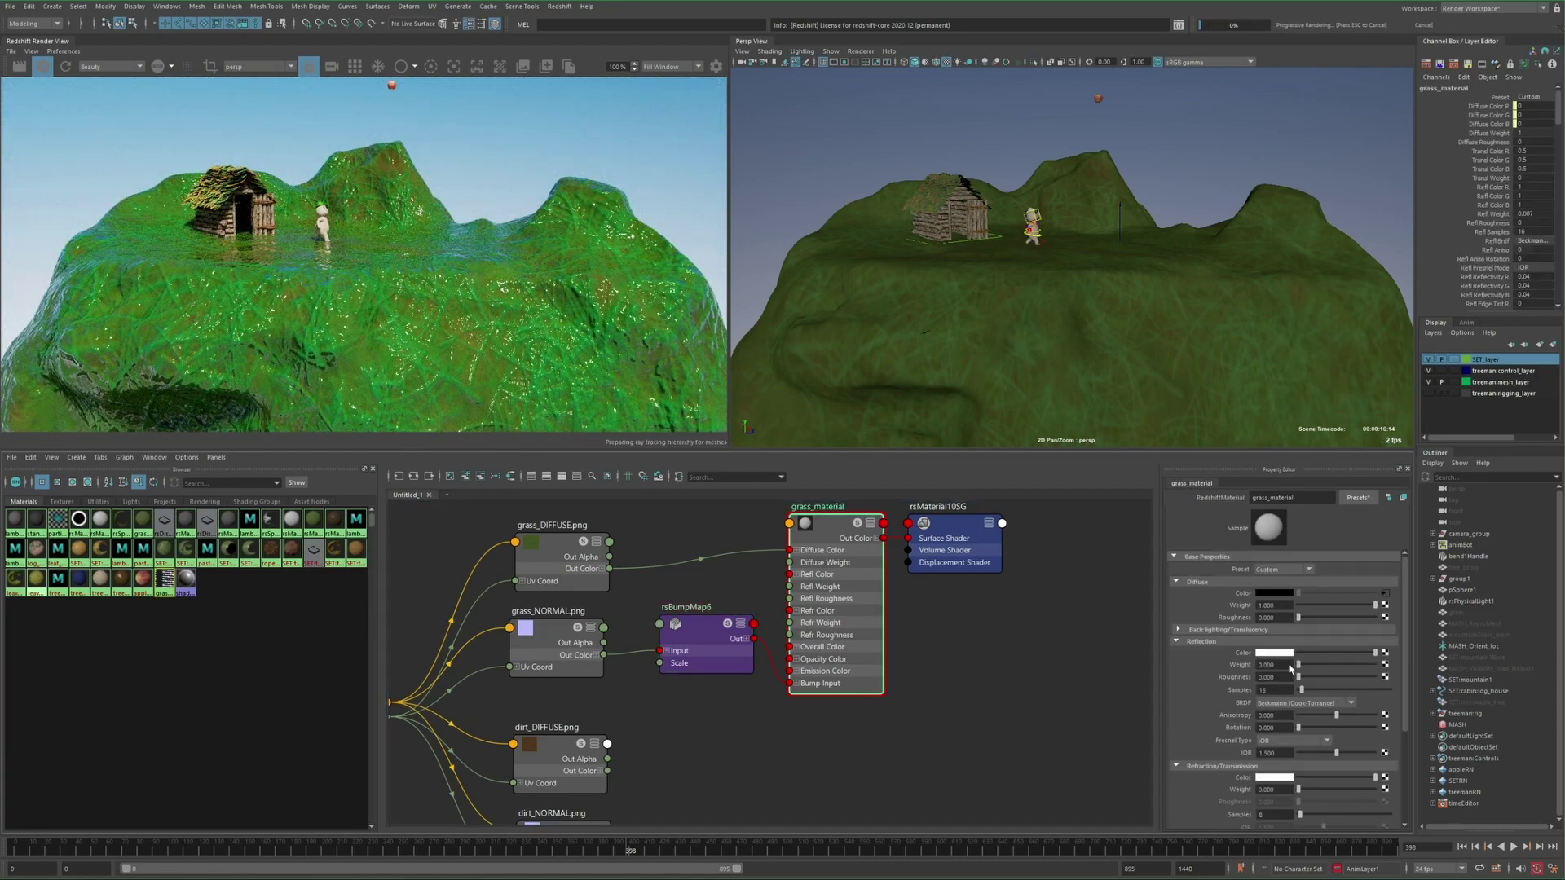
alt+middle_drag(965, 633, 948, 658)
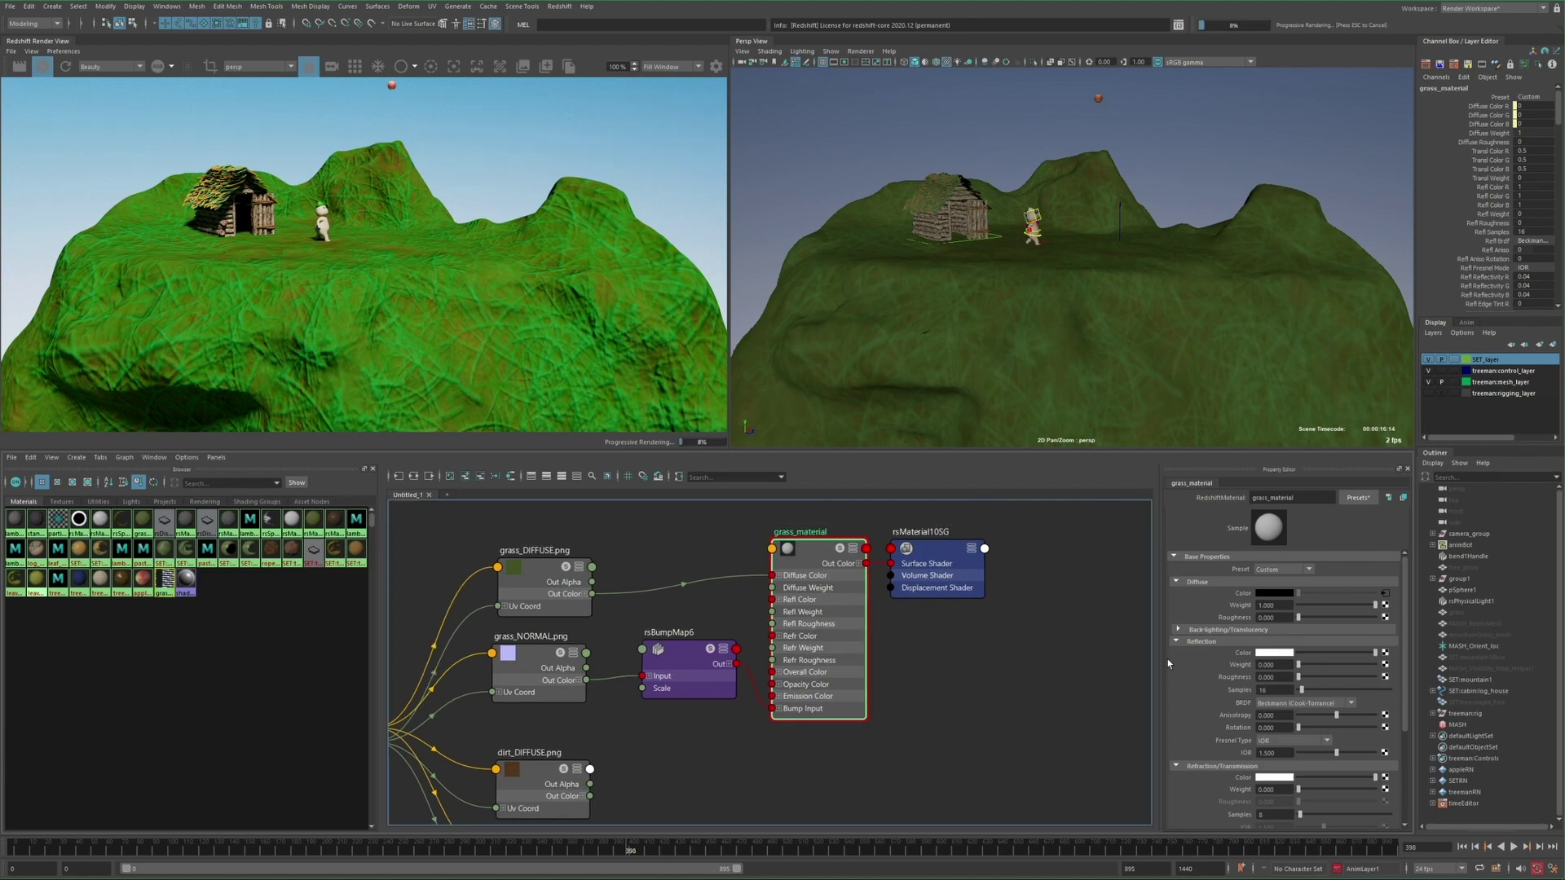
mouse_move(1298, 665)
mouse_down()
mouse_move(1337, 678)
mouse_move(1302, 668)
mouse_up()
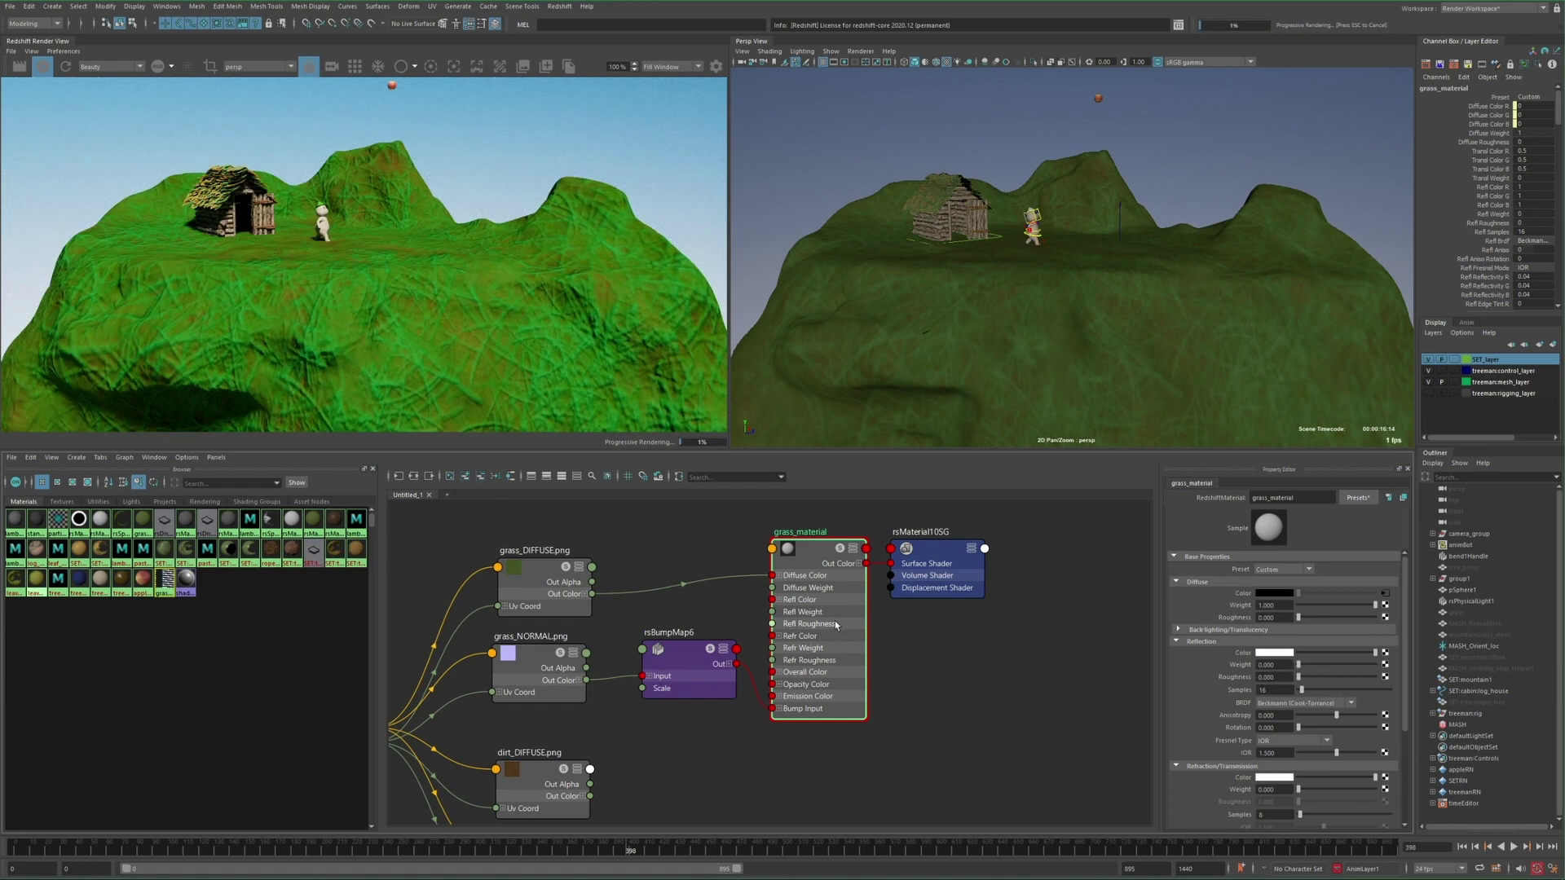
Set the UV repeat of the shared grass and dirt placement node to 20 by 20
click(879, 629)
alt+middle_drag(527, 659, 732, 649)
click(524, 720)
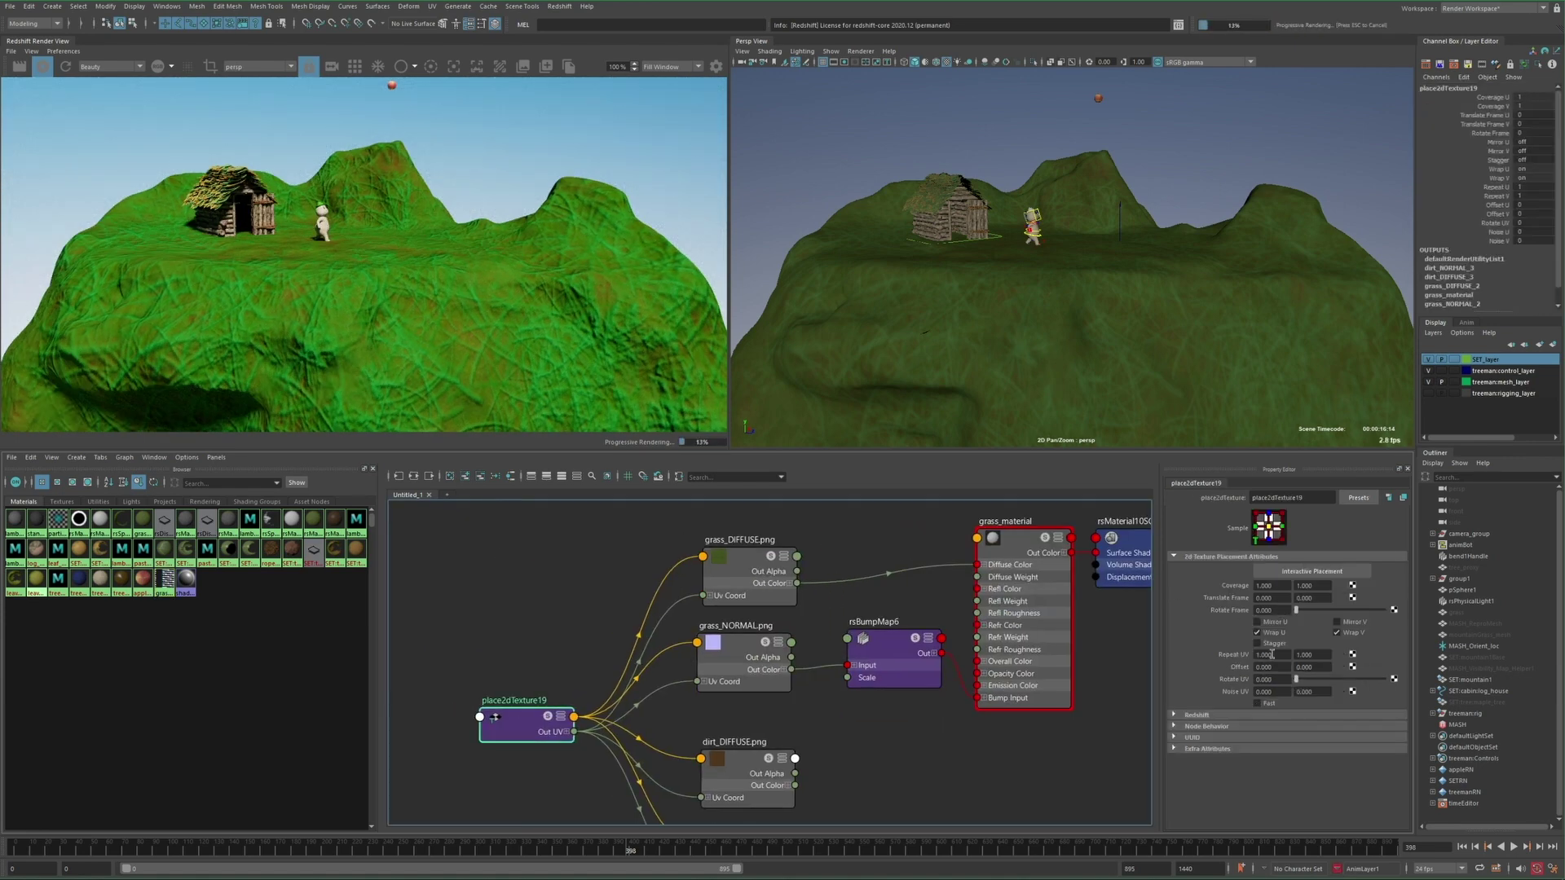
drag(1272, 654, 1216, 655)
text(20)
key(Tab)
text(20)
key(Return)
Lower the repeat value of the shared grass and dirt placement node to 15
alt+drag(1048, 281, 1153, 309)
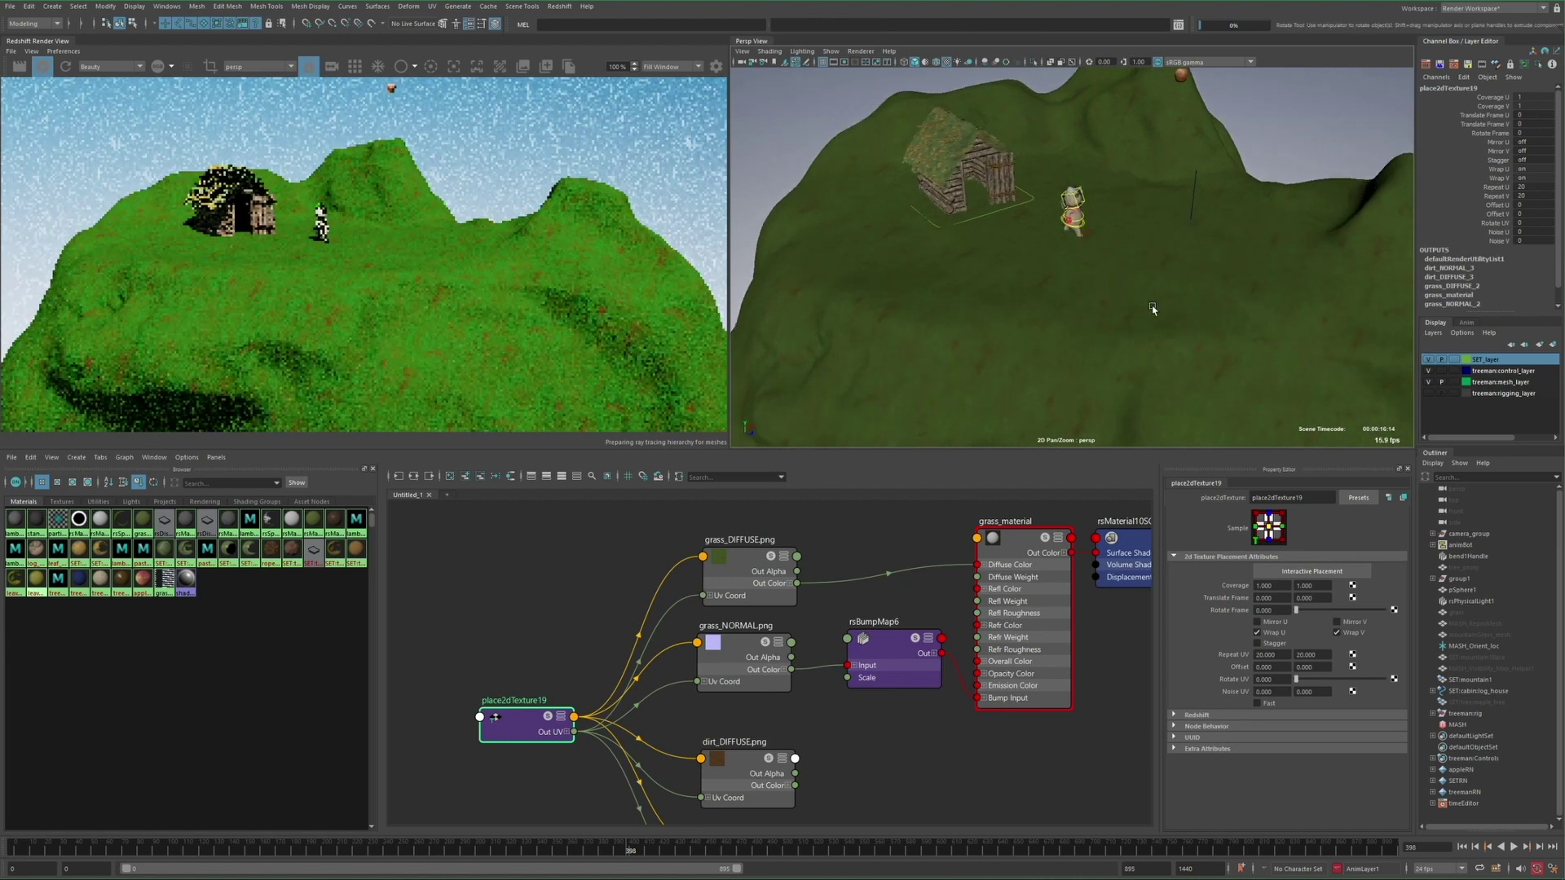
alt+right_drag(1153, 308, 1188, 331)
drag(1277, 654, 1221, 653)
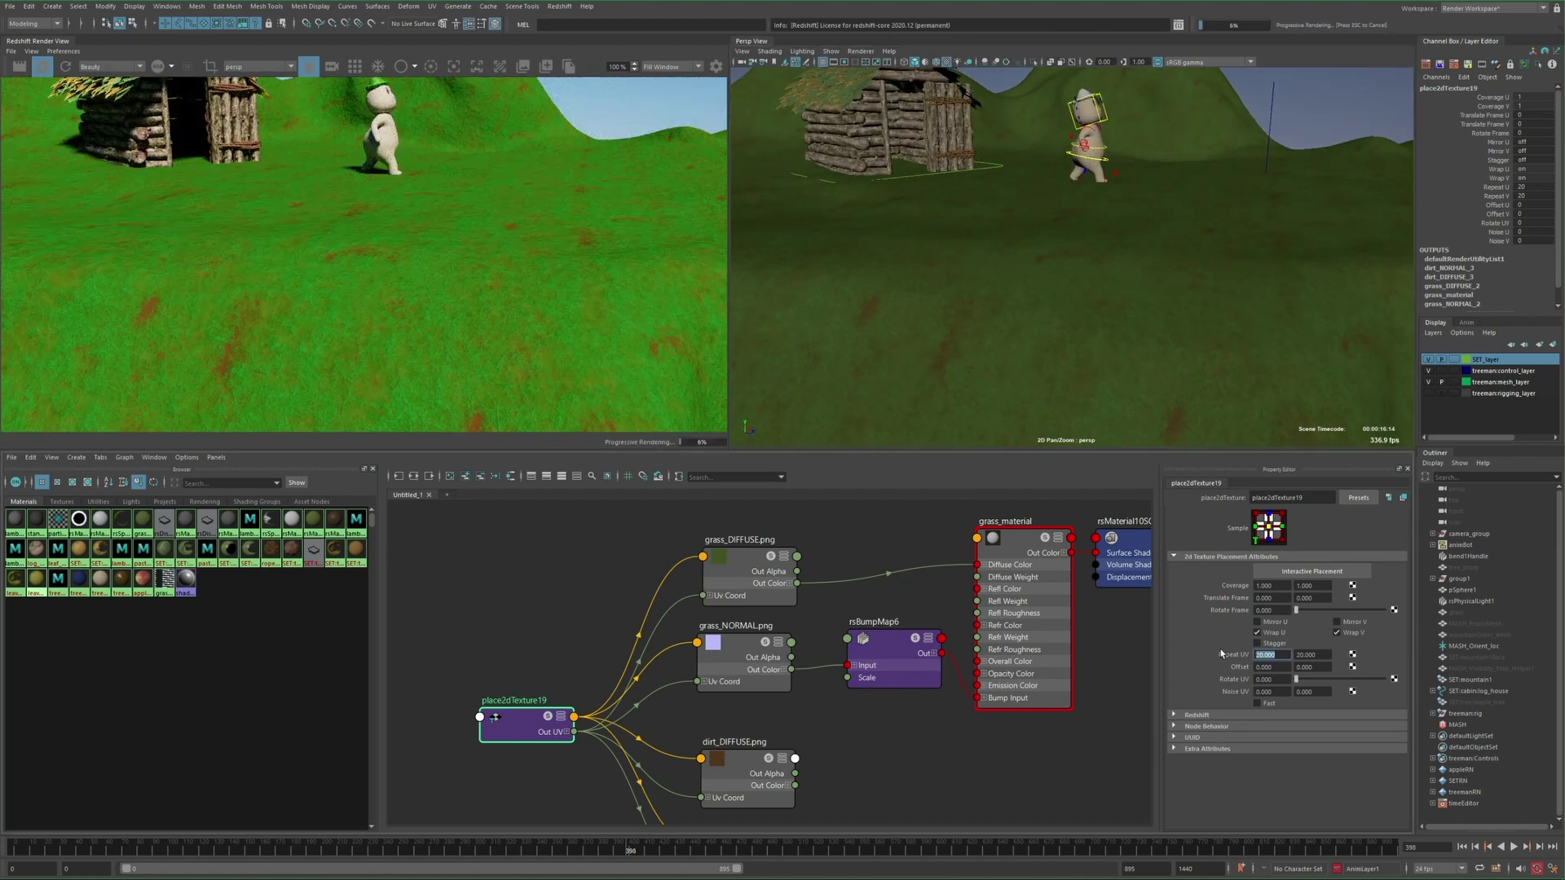
text(15)
key(Return)
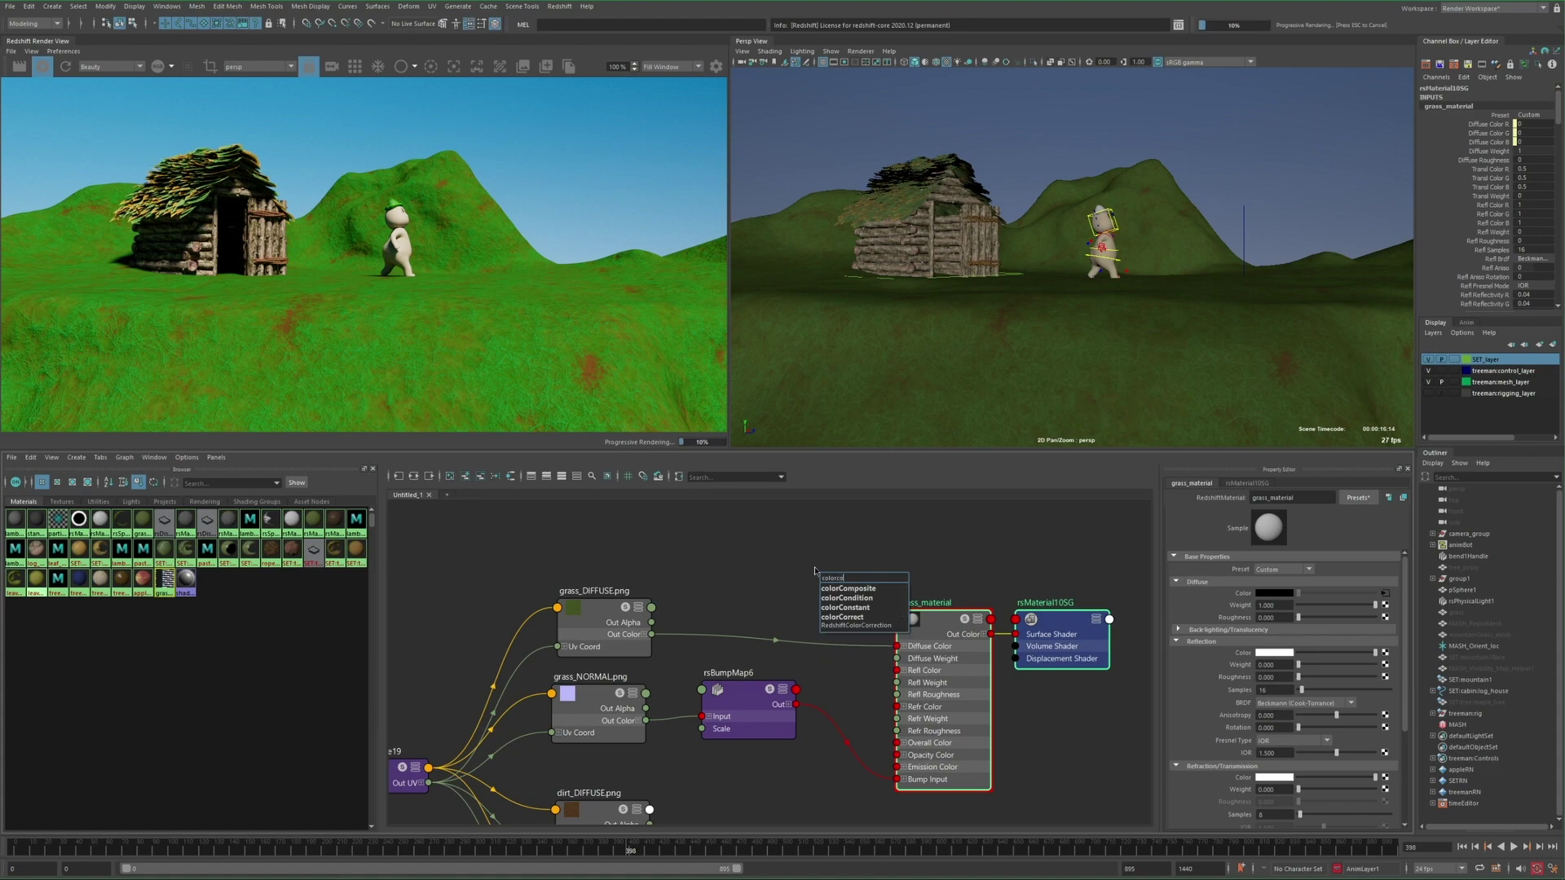
Insert a Redshift Color Correction between grass_DIFFUSE and grass_material, with hue 356.441 and saturation 0.940
click(815, 501)
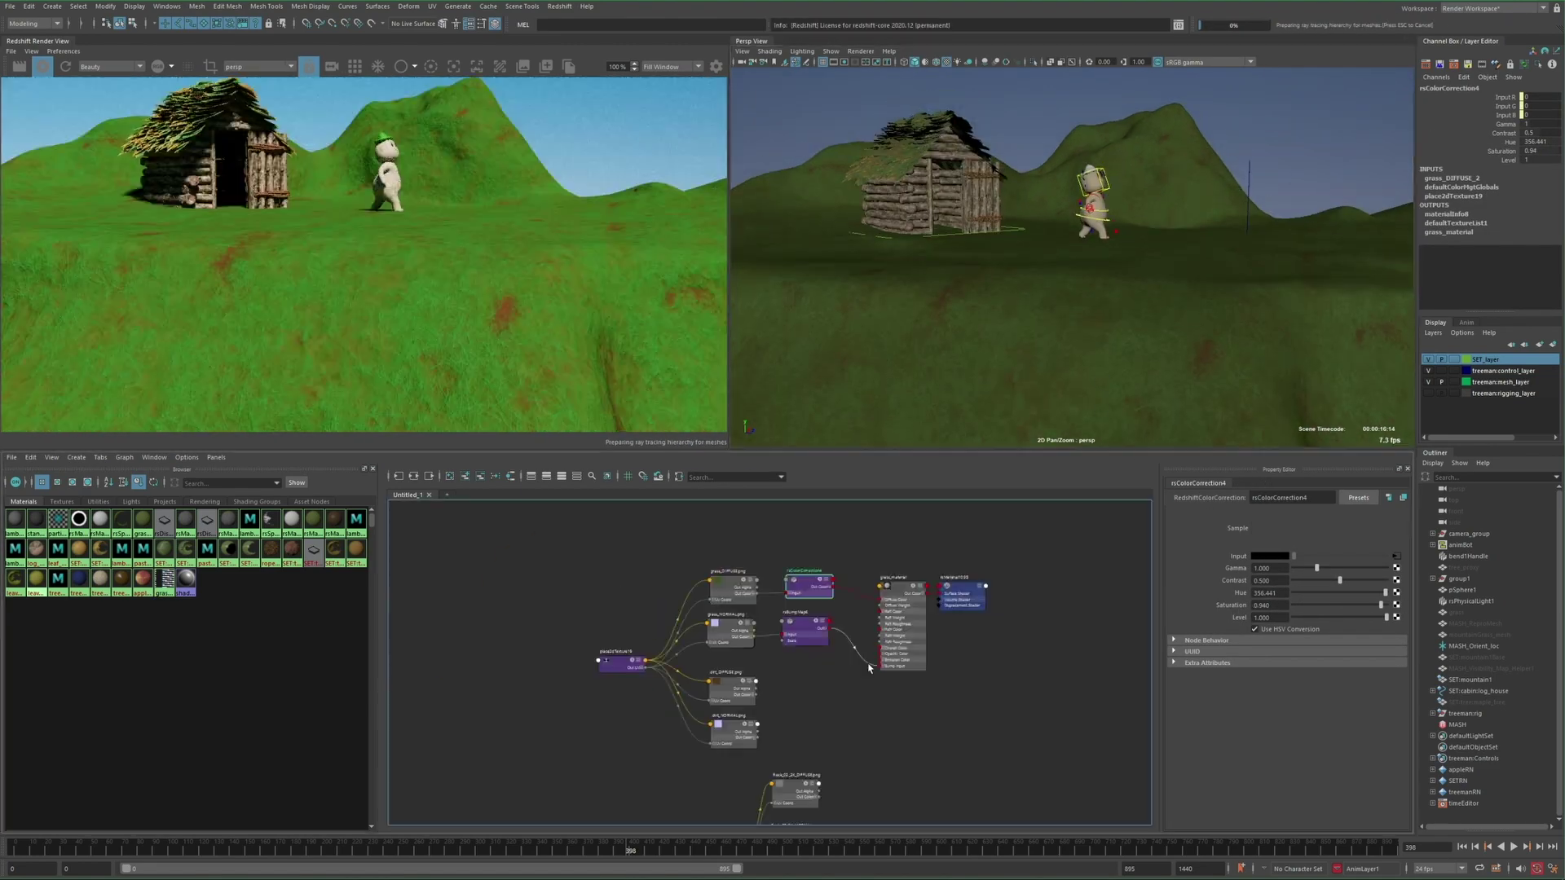
Duplicate the grass bump map node for dirt_NORMAL and connect the copy to dirt_material's Bump Input
click(759, 547)
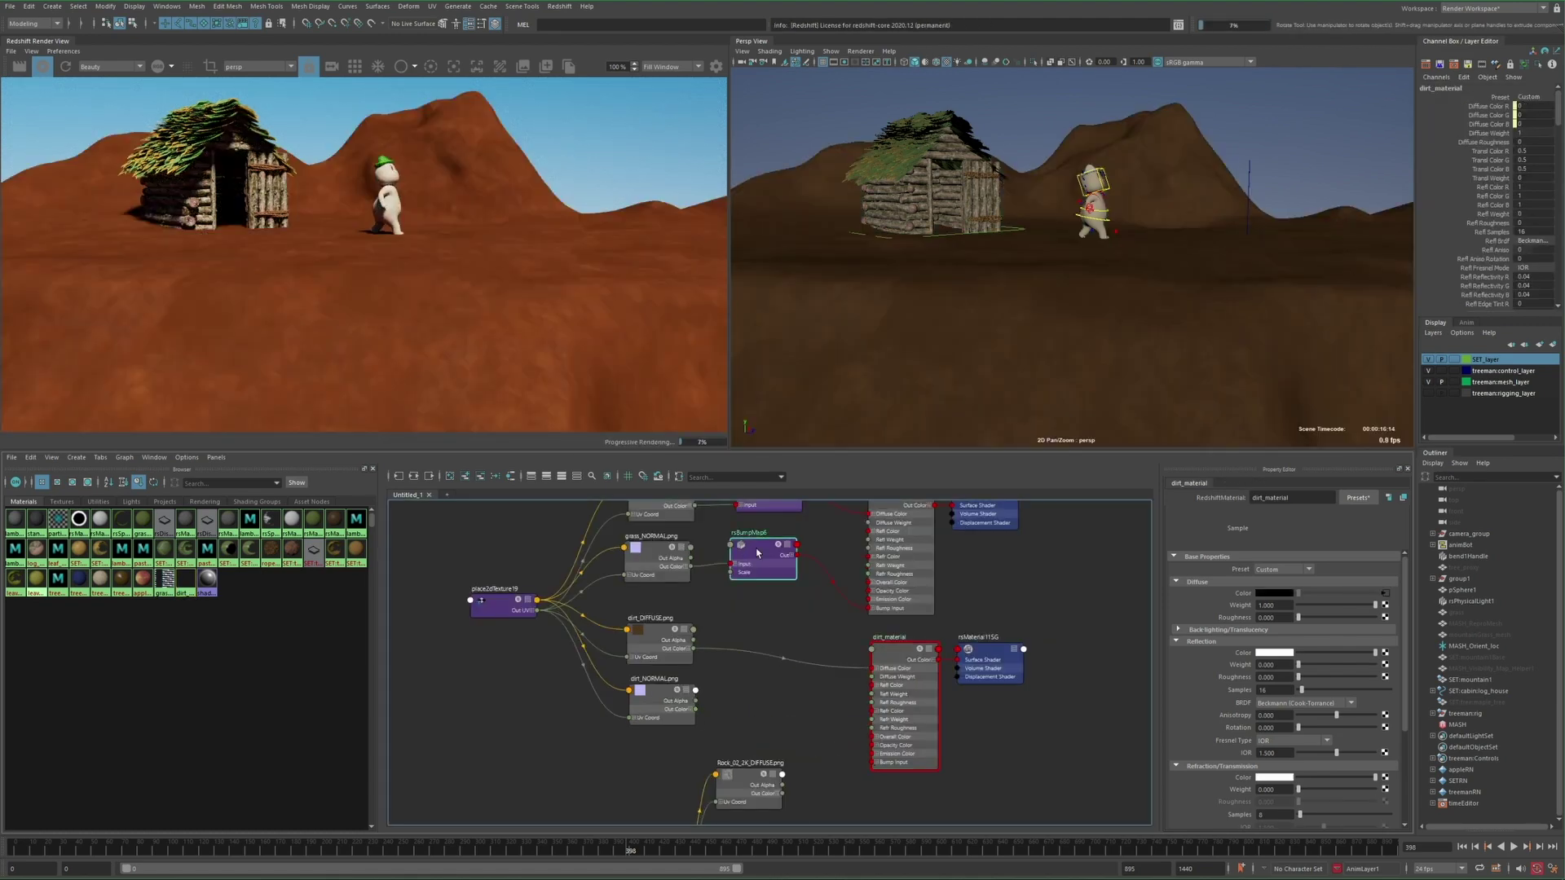
drag(815, 707, 873, 762)
click(499, 602)
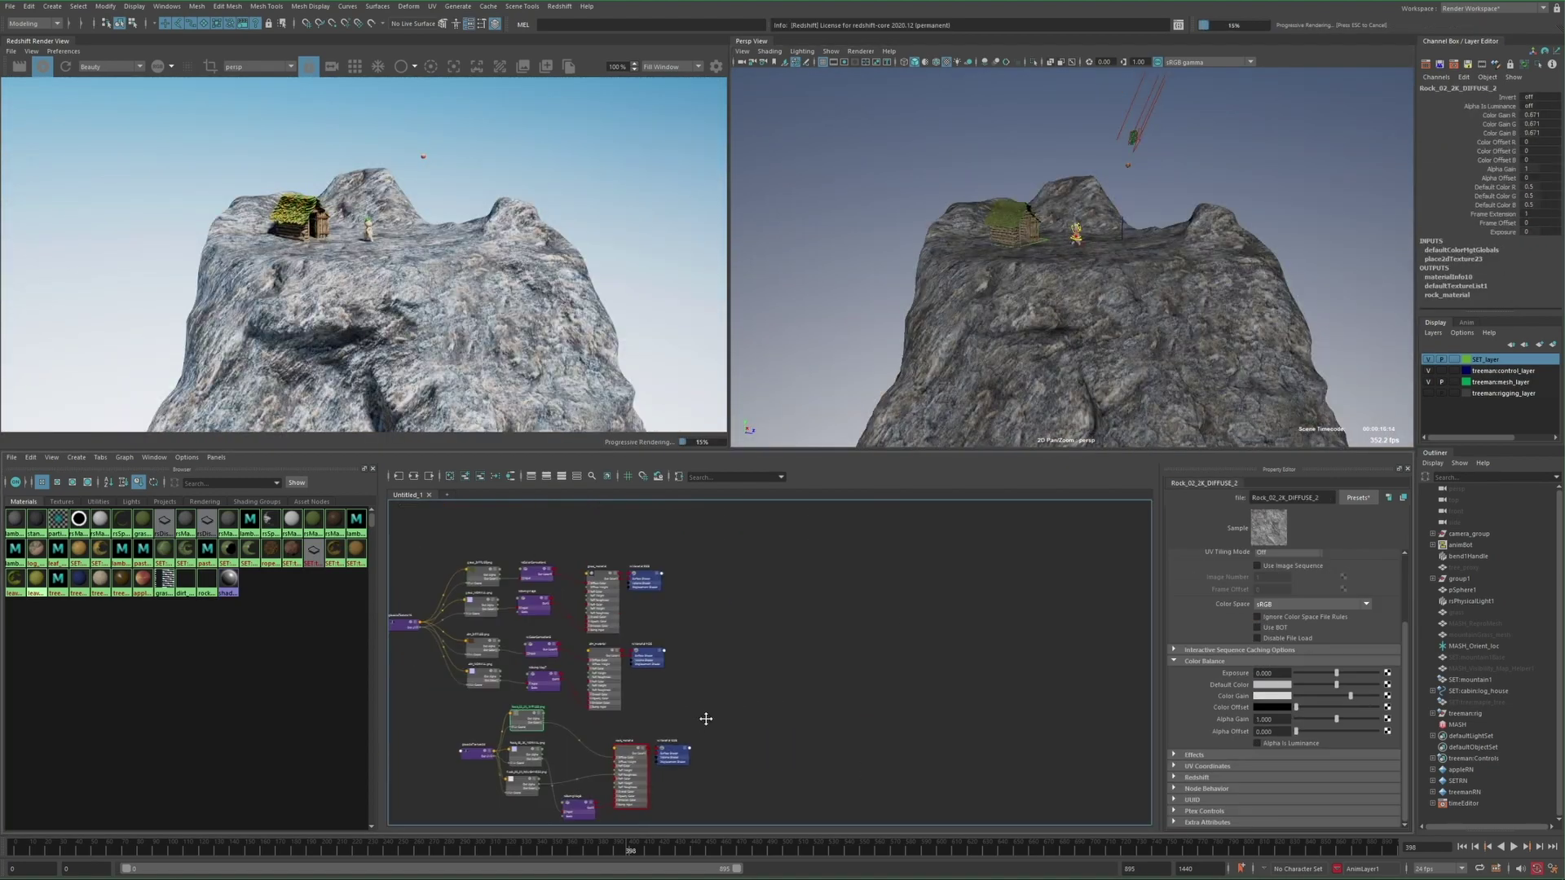
Create a Redshift Material Blender node beside the grass, dirt and rock materials
click(801, 674)
key(Tab)
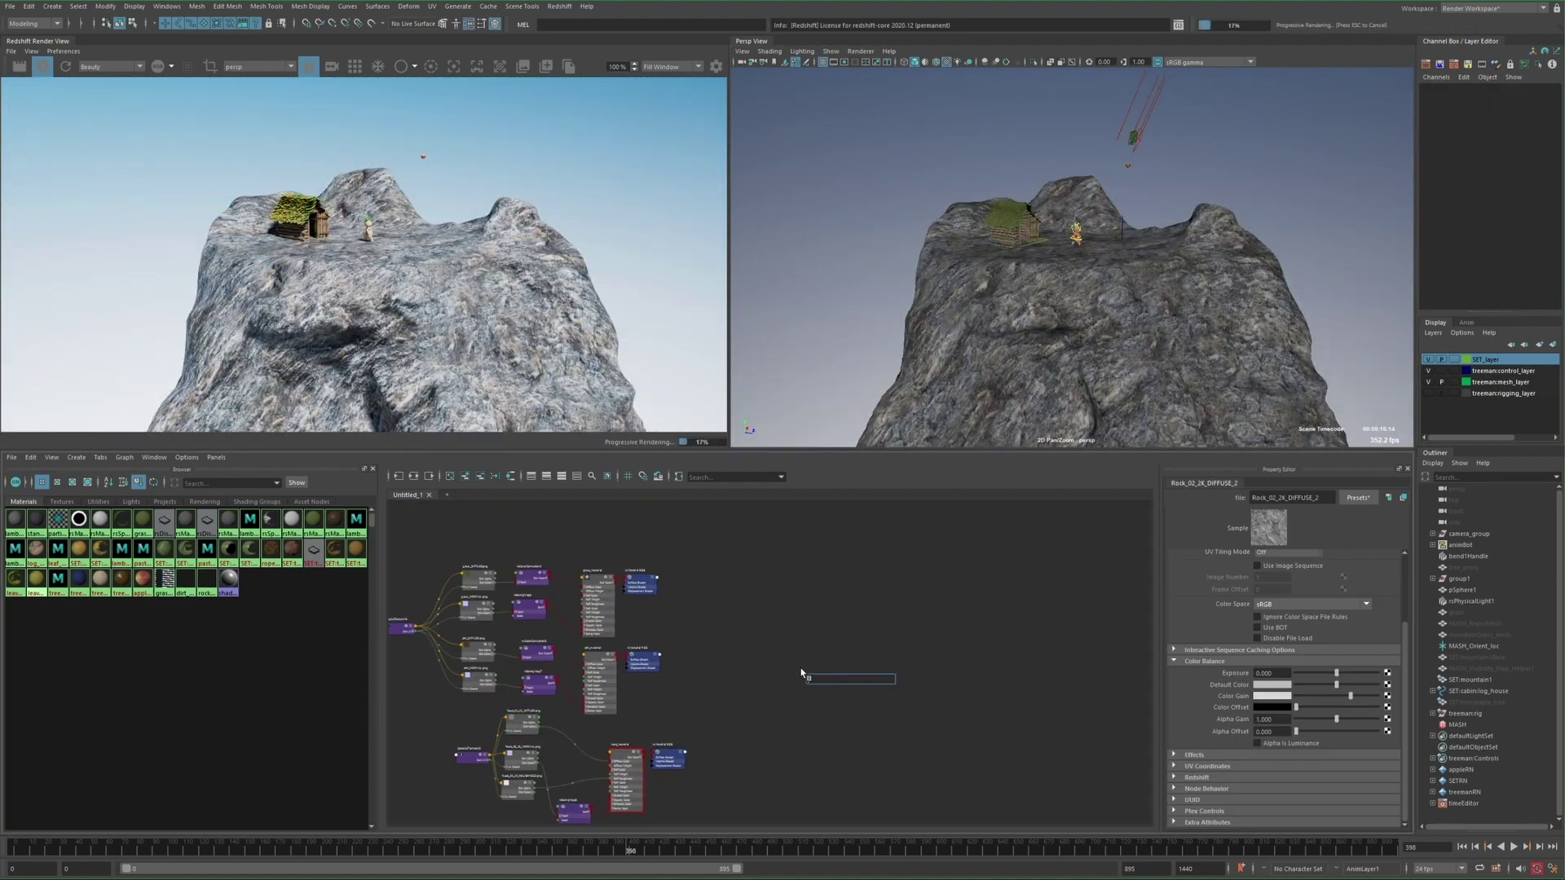
key(Down)
key(Return)
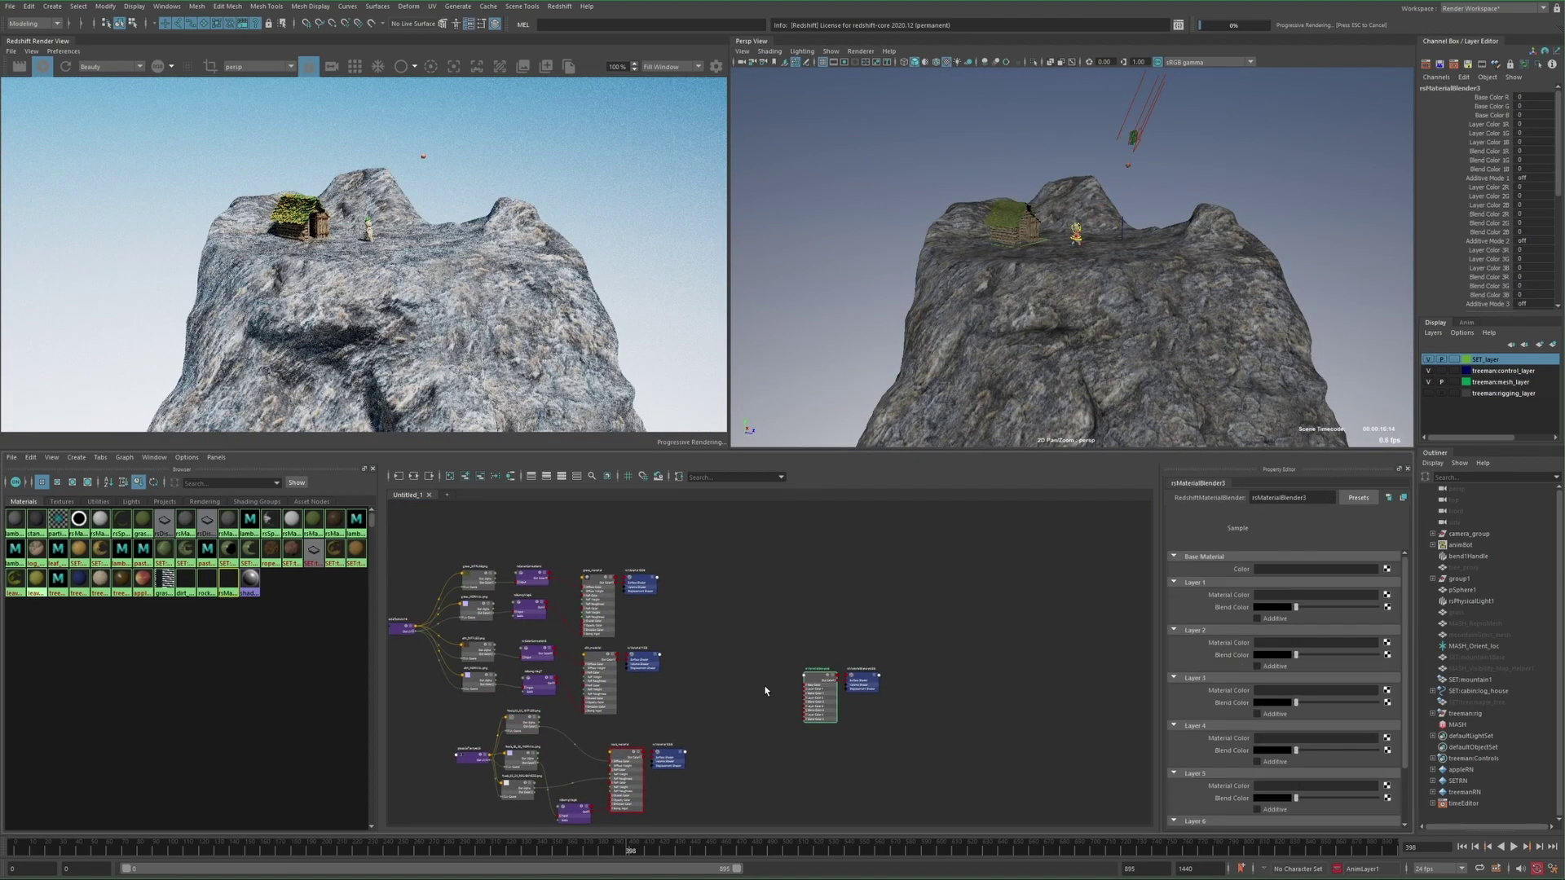
Assign the new Material Blender to the terrain mesh
scroll(760, 697, up, 2)
alt+middle_drag(755, 702, 824, 639)
scroll(830, 592, up, 2)
click(908, 606)
click(1020, 370)
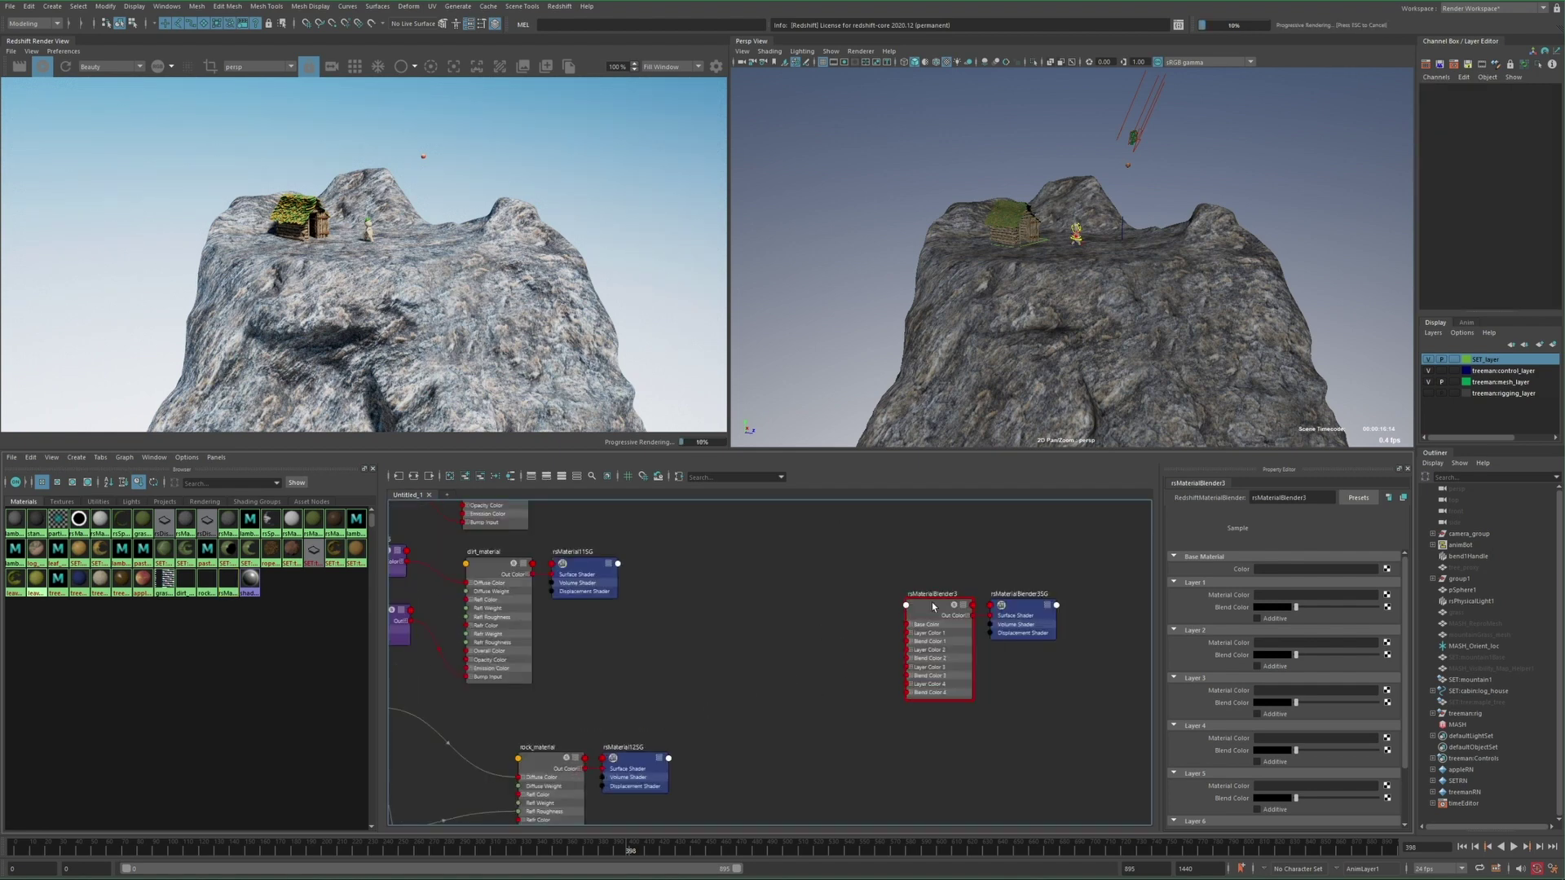
drag(939, 615, 897, 635)
alt+middle_drag(631, 765, 651, 738)
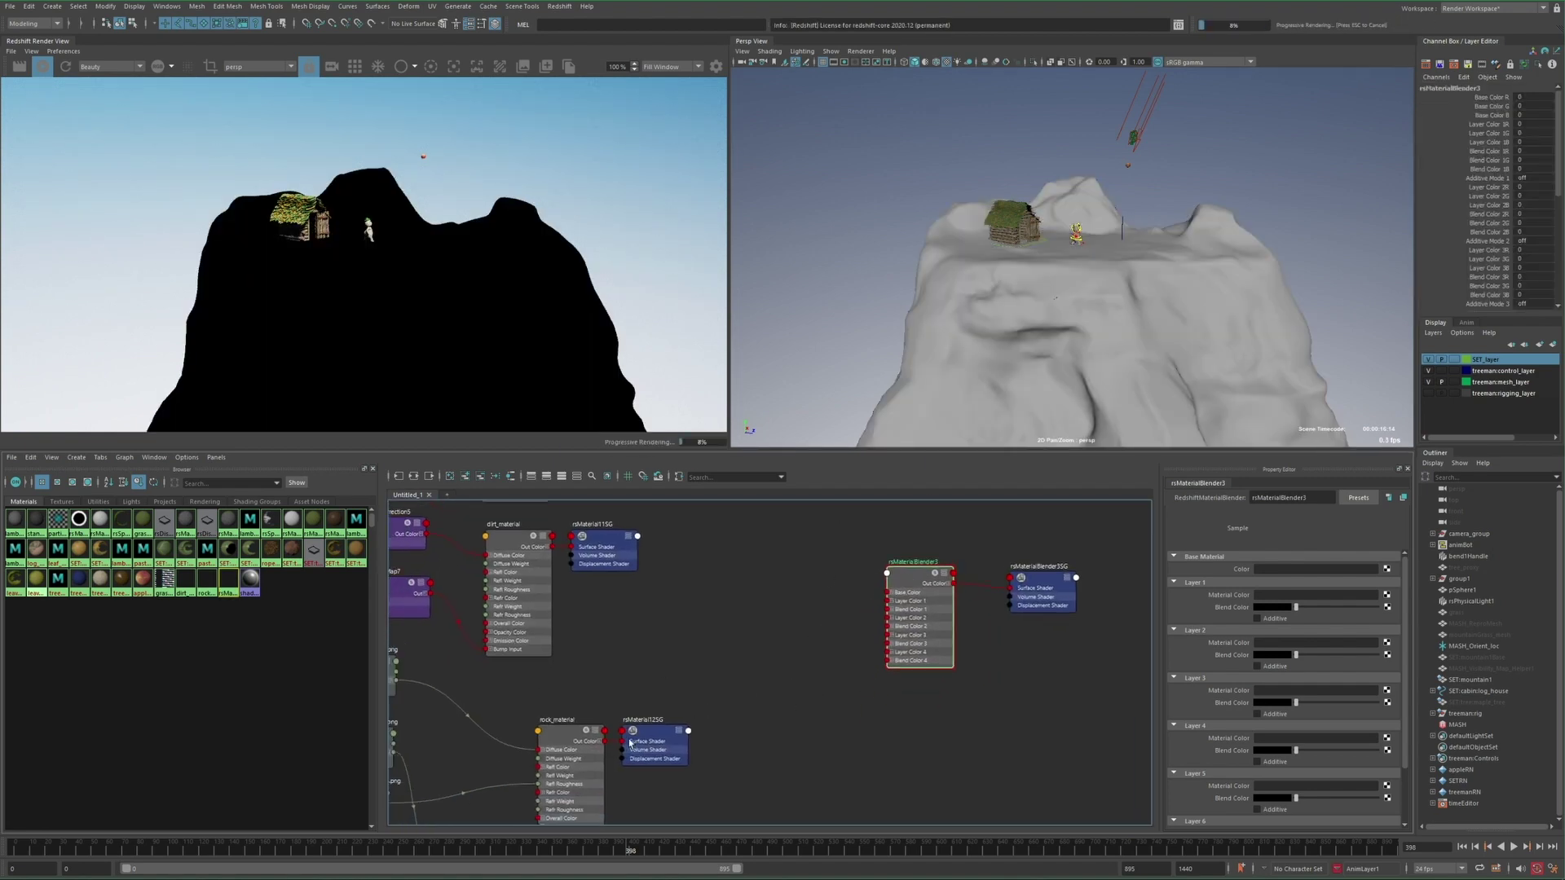
Connect rock_material to the Material Blender's Base Color and delete the separate shading groups of the grass, dirt and rock materials
mouse_move(651, 738)
mouse_down()
mouse_move(737, 741)
mouse_move(697, 648)
mouse_up()
alt+middle_drag(648, 619, 765, 706)
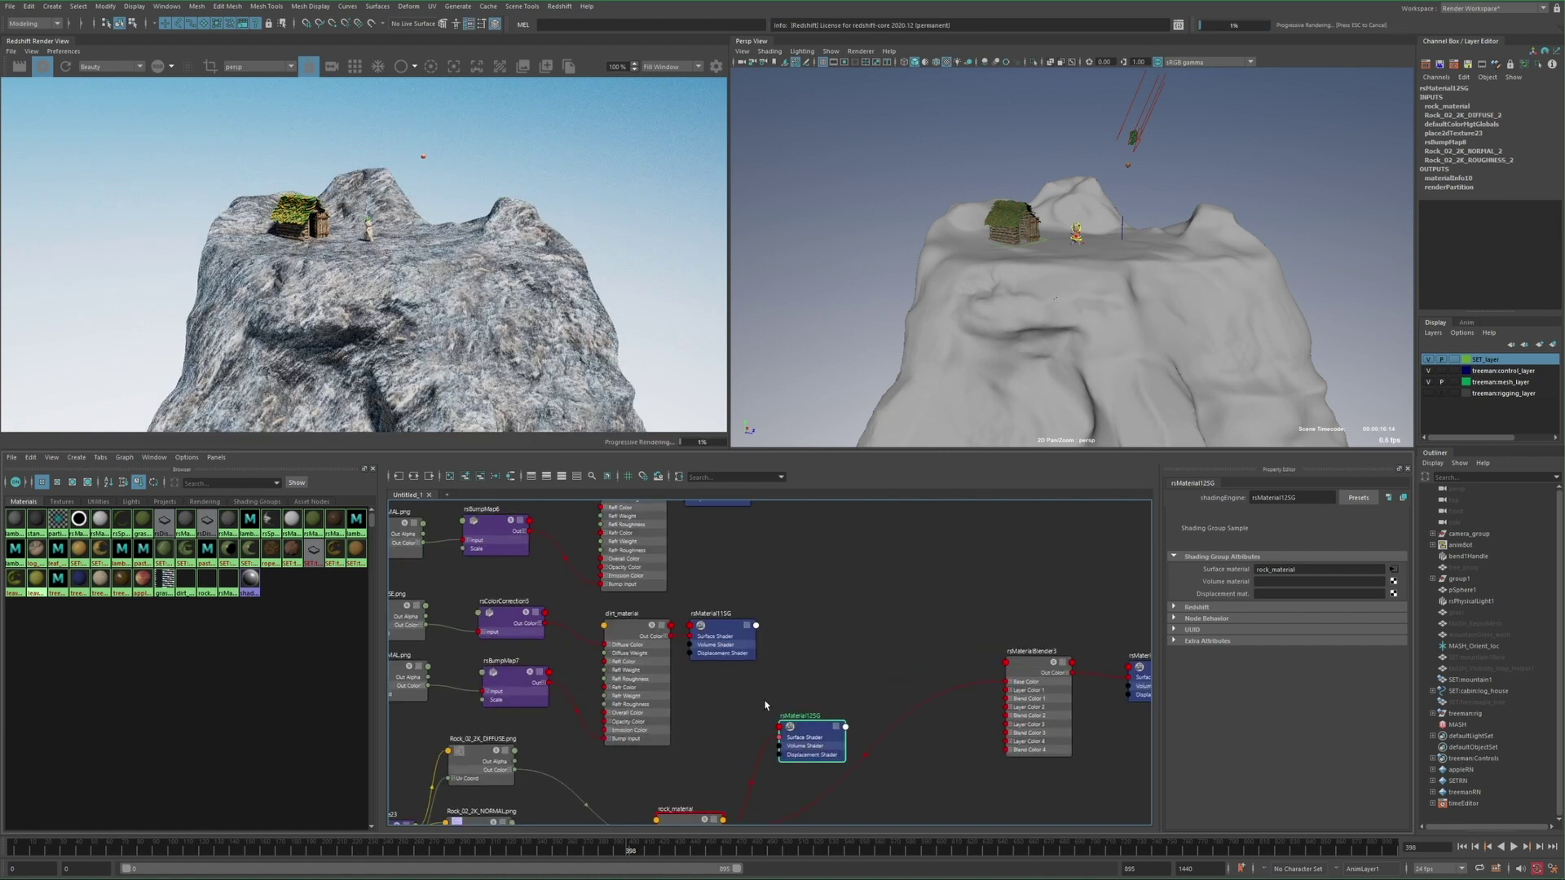
drag(725, 632, 791, 652)
mouse_move(725, 538)
mouse_down()
mouse_move(798, 636)
mouse_move(847, 778)
mouse_up()
key(Delete)
Rename the Material Blender node to terrain_material
scroll(804, 668, down, 2)
double_click(828, 626)
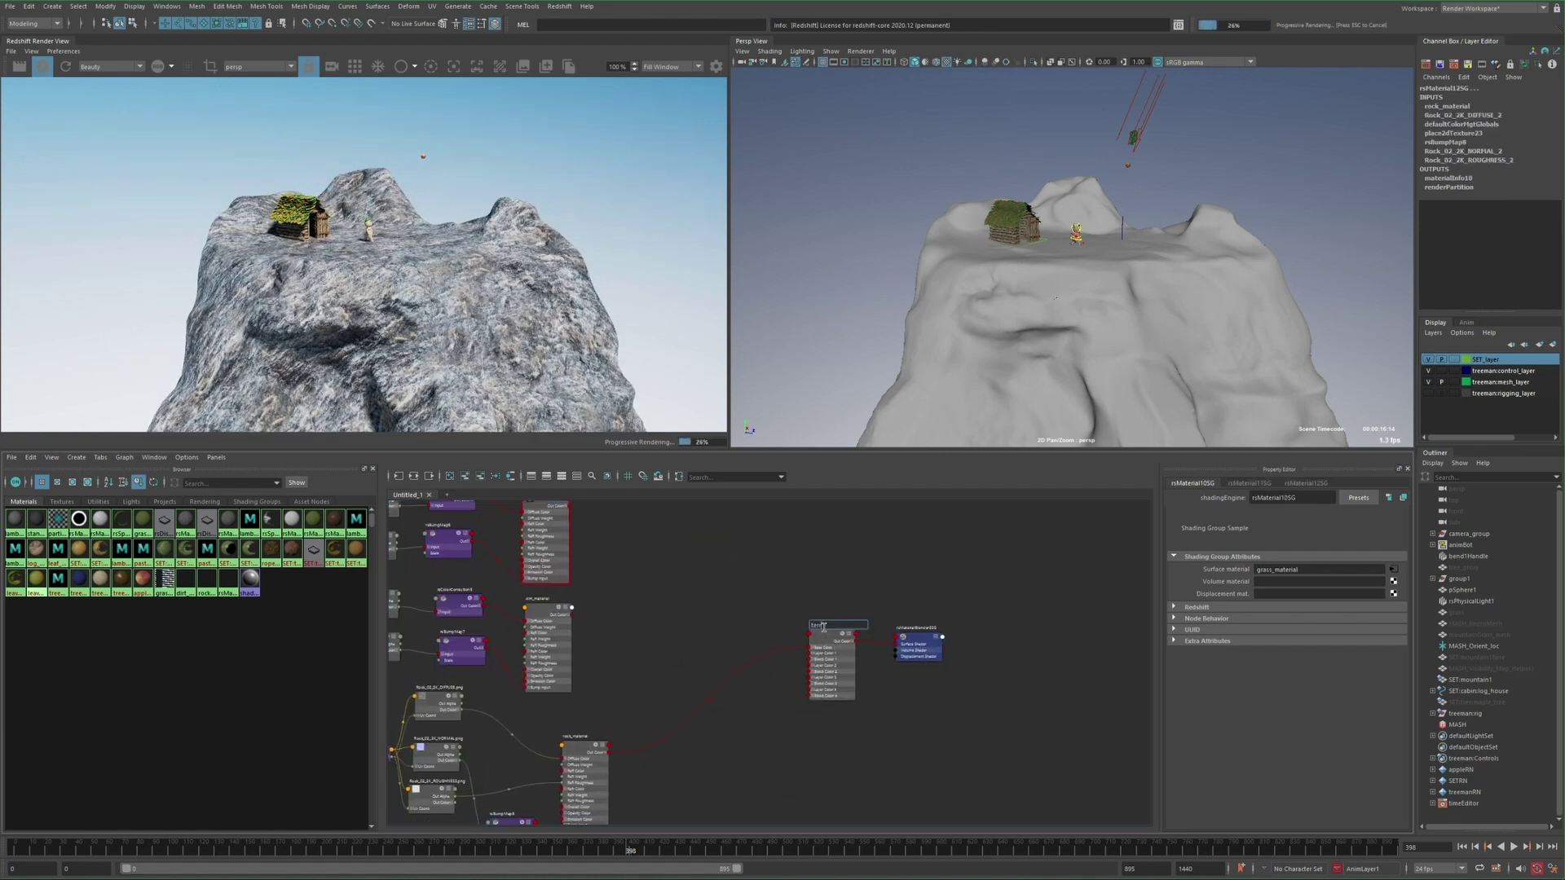
alt+middle_drag(691, 685, 720, 660)
scroll(720, 661, up, 2)
click(909, 592)
alt+middle_drag(571, 555, 616, 675)
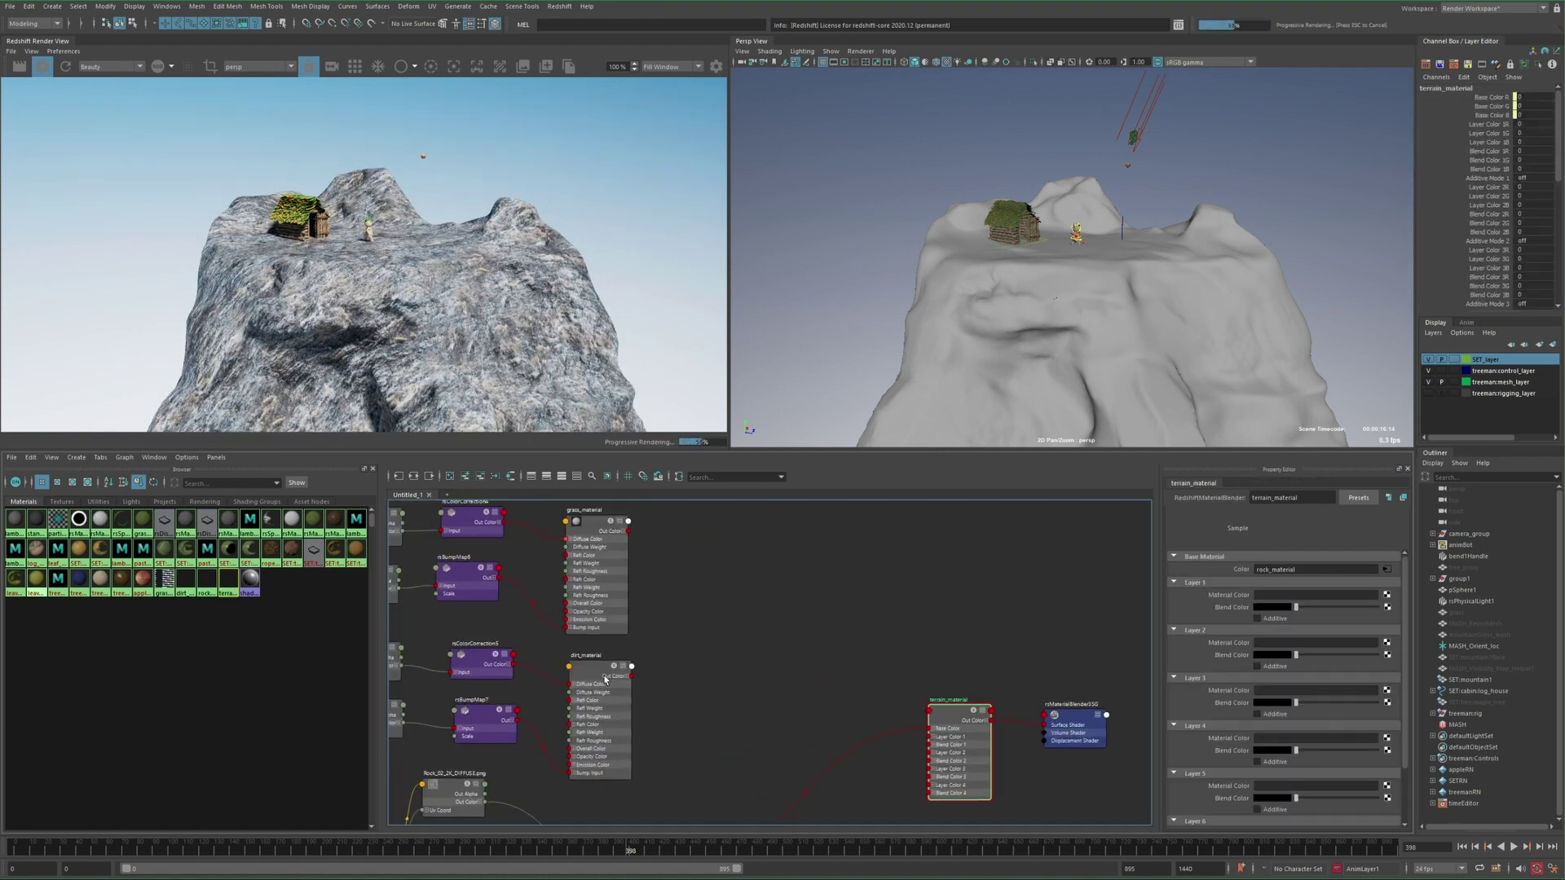
Connect grass_material to terrain_material's Layer Color 1, try out the Layer 1 blend amount and return it to black
drag(628, 530, 921, 740)
drag(1296, 608, 1347, 609)
alt+middle_drag(1120, 265, 1068, 233)
alt+right_drag(1068, 233, 1146, 303)
alt+middle_drag(1150, 299, 1163, 319)
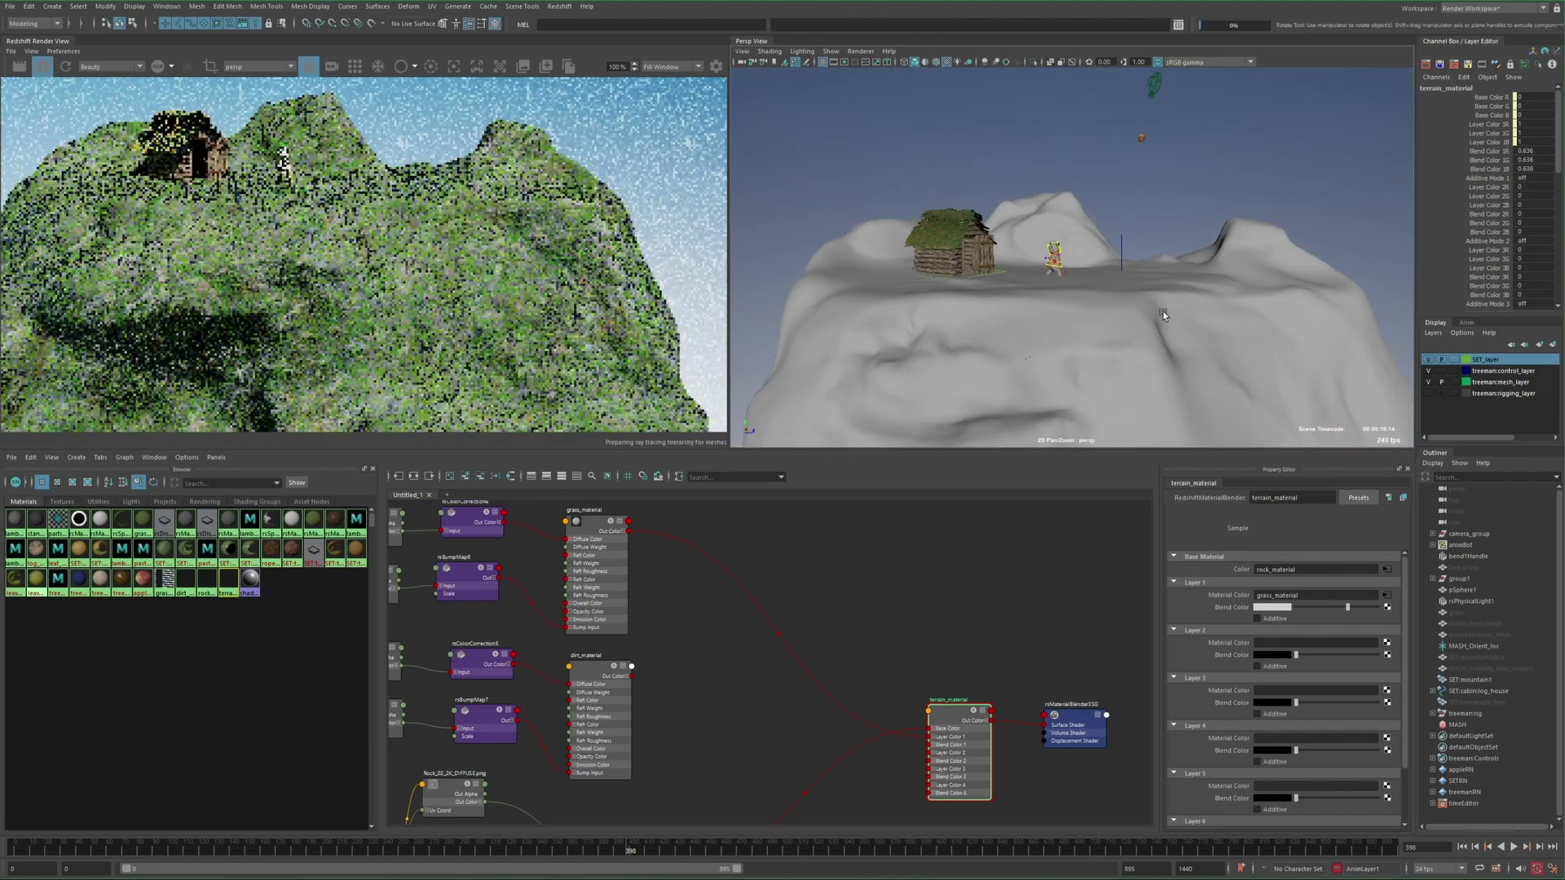
drag(1347, 608, 899, 673)
Create a Redshift State node and place it with clear space before terrain_material
click(762, 708)
key(Tab)
text(state)
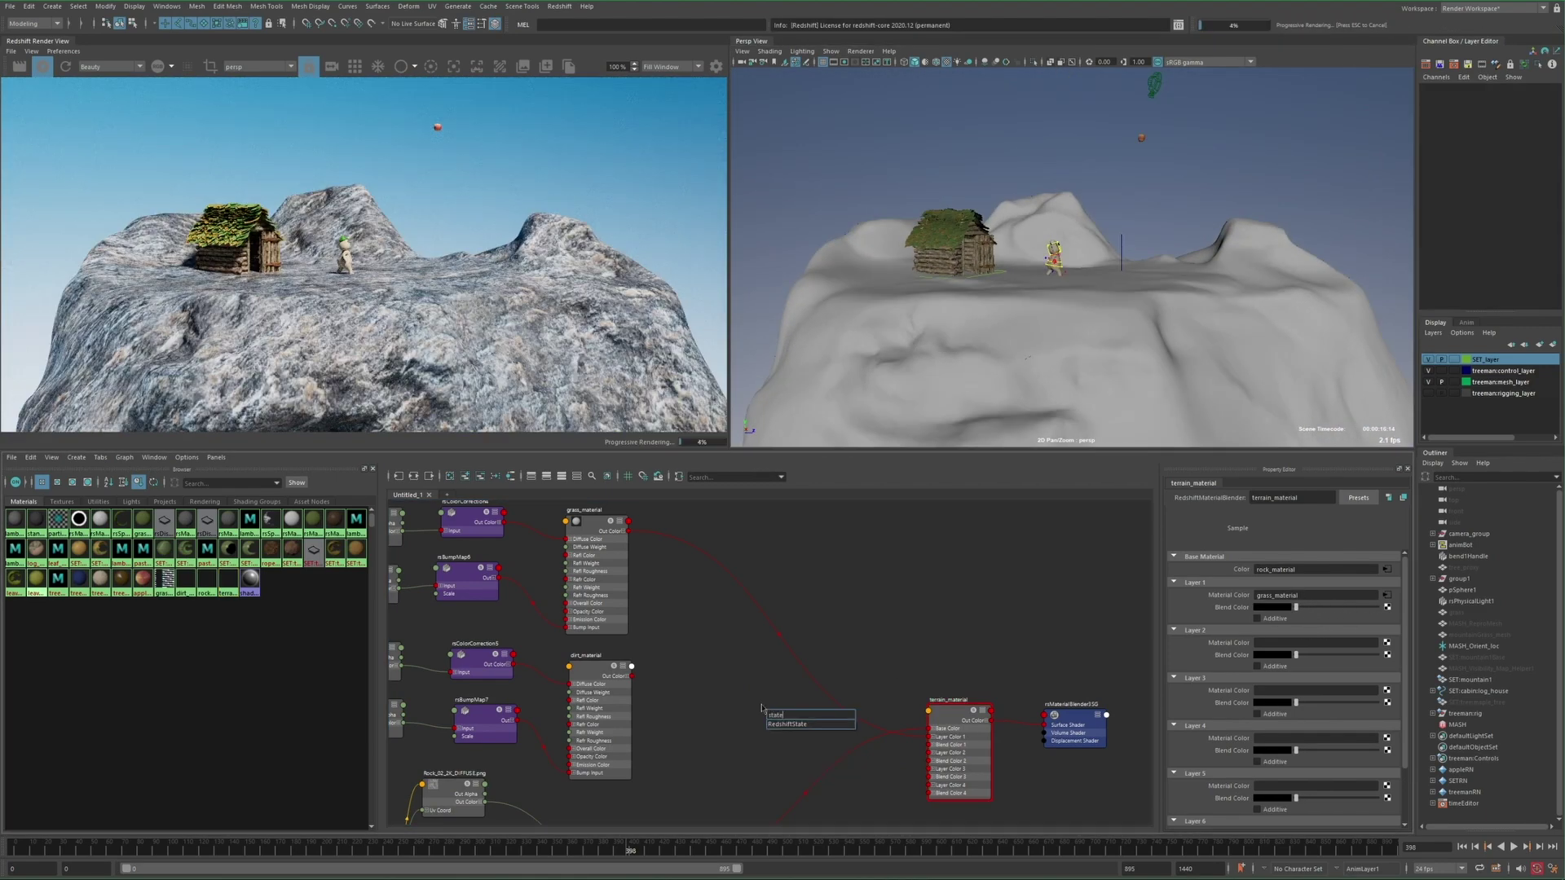
key(Return)
key(f)
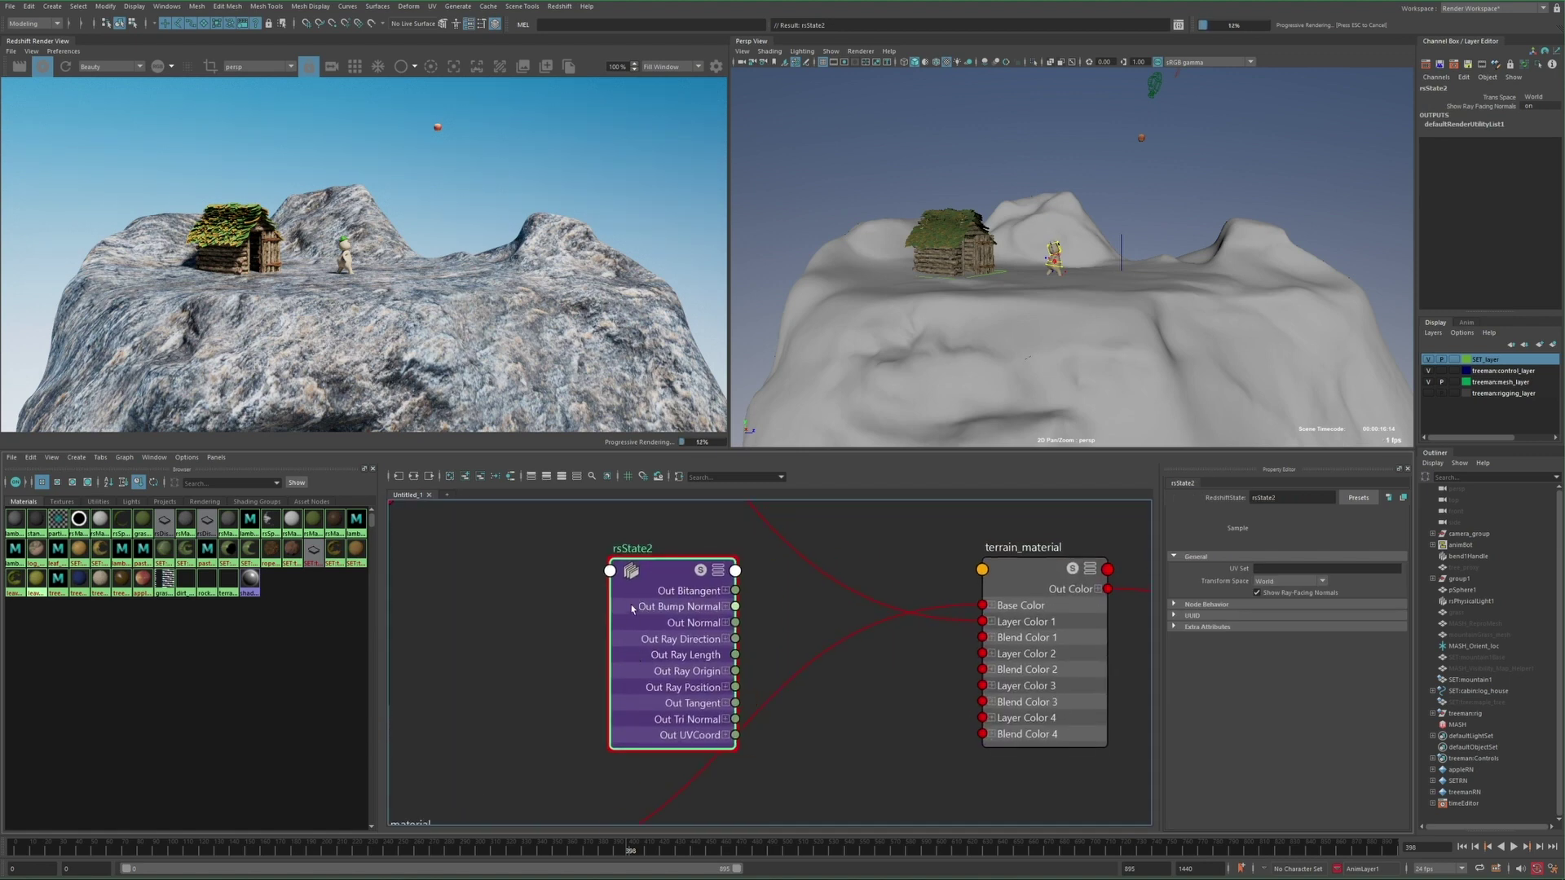
drag(632, 608, 497, 623)
Add a Remap Value node and connect the State node's Out Bump Normal 1 to its Input Value
click(976, 608)
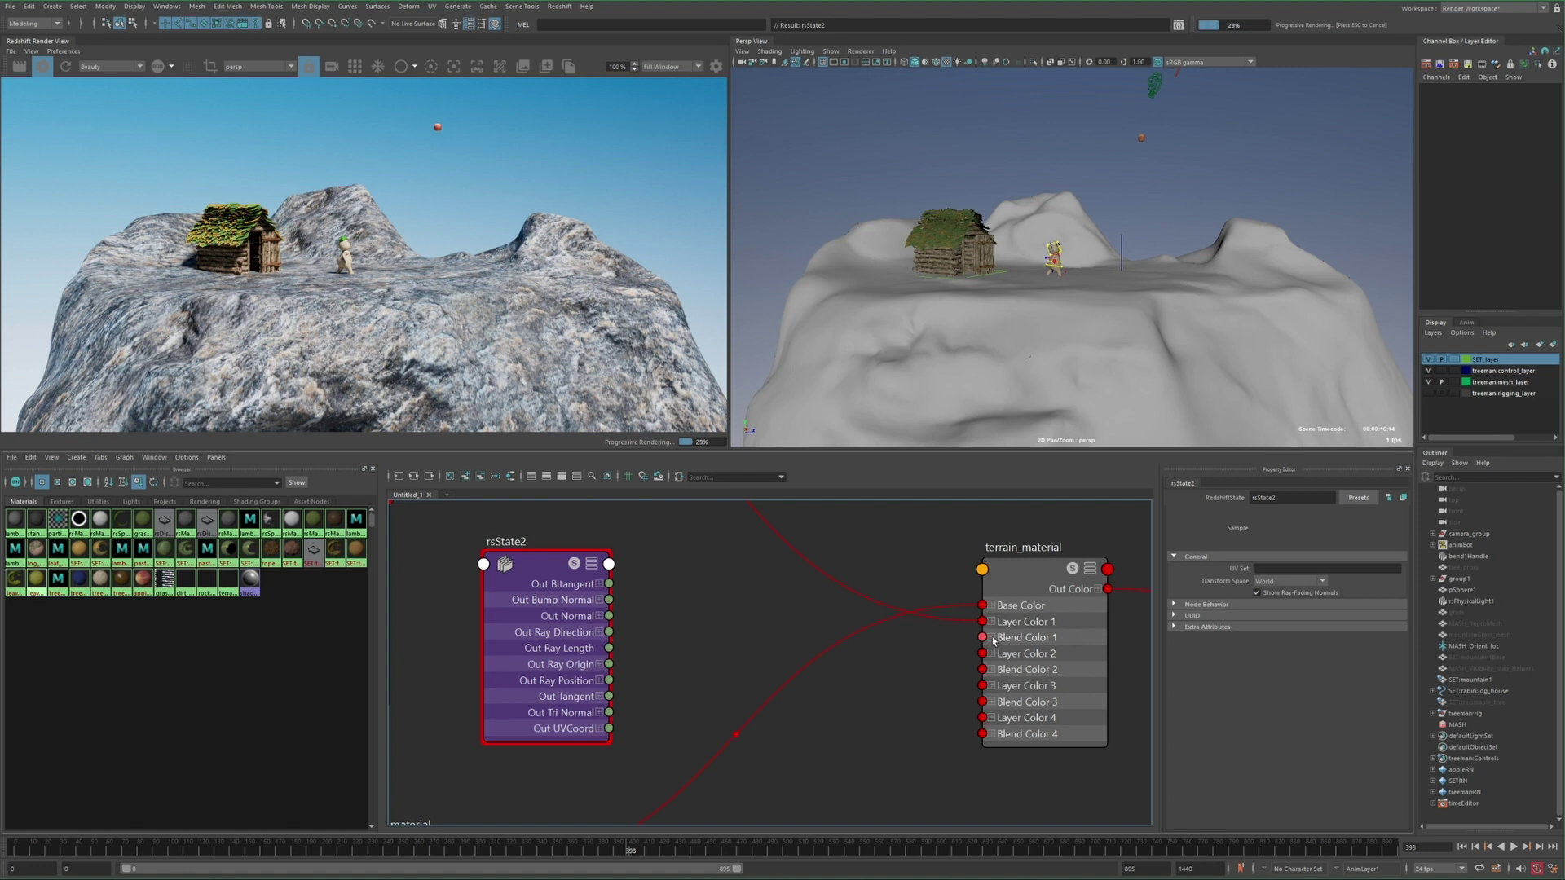
click(998, 642)
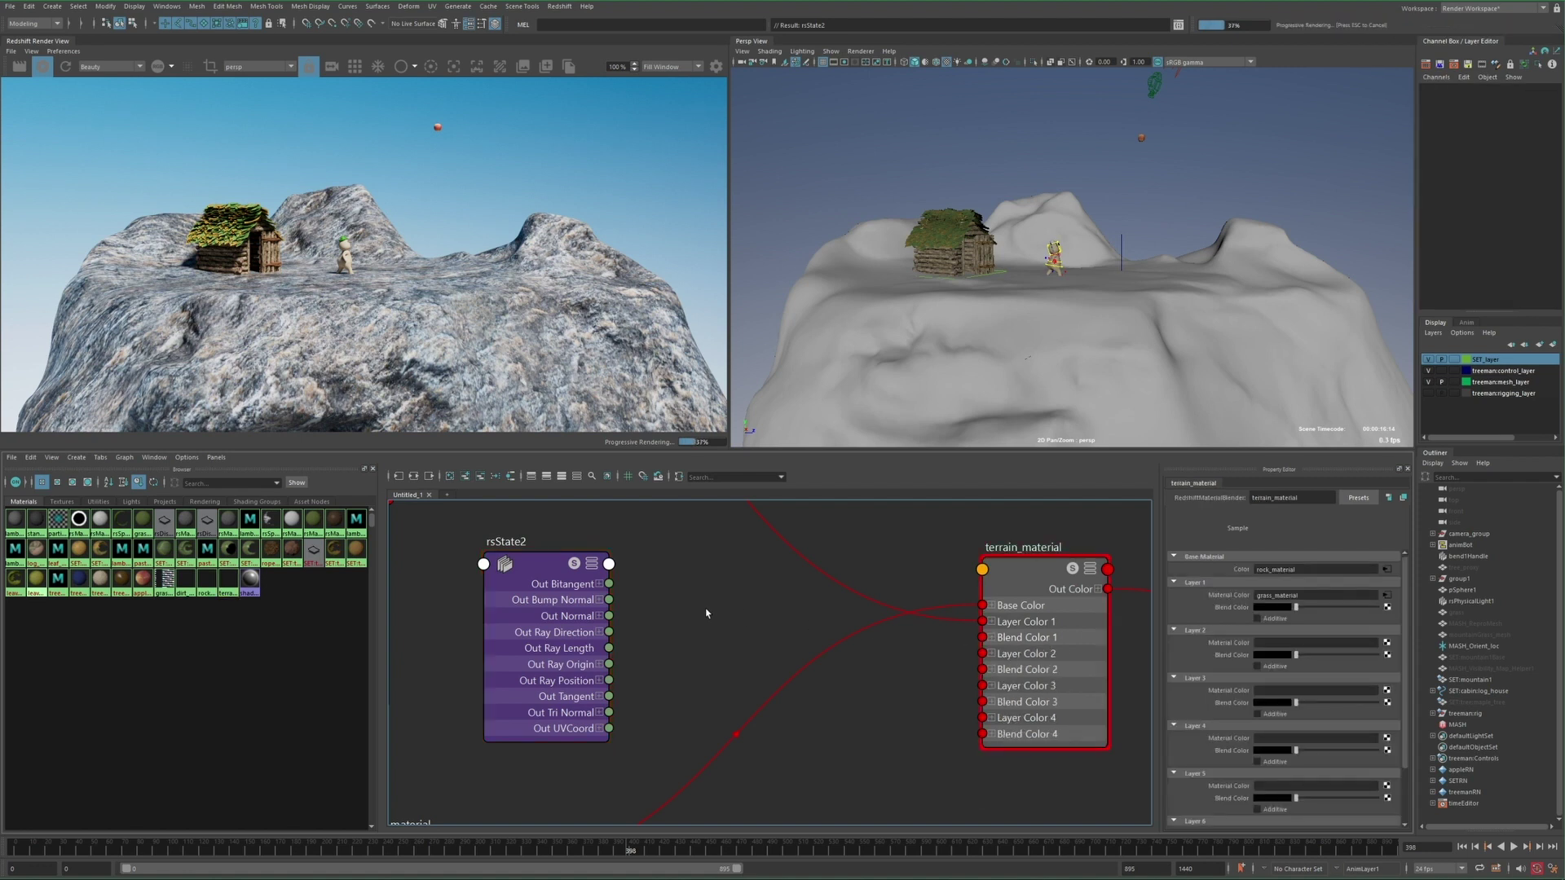
key(Tab)
text(remap)
click(734, 650)
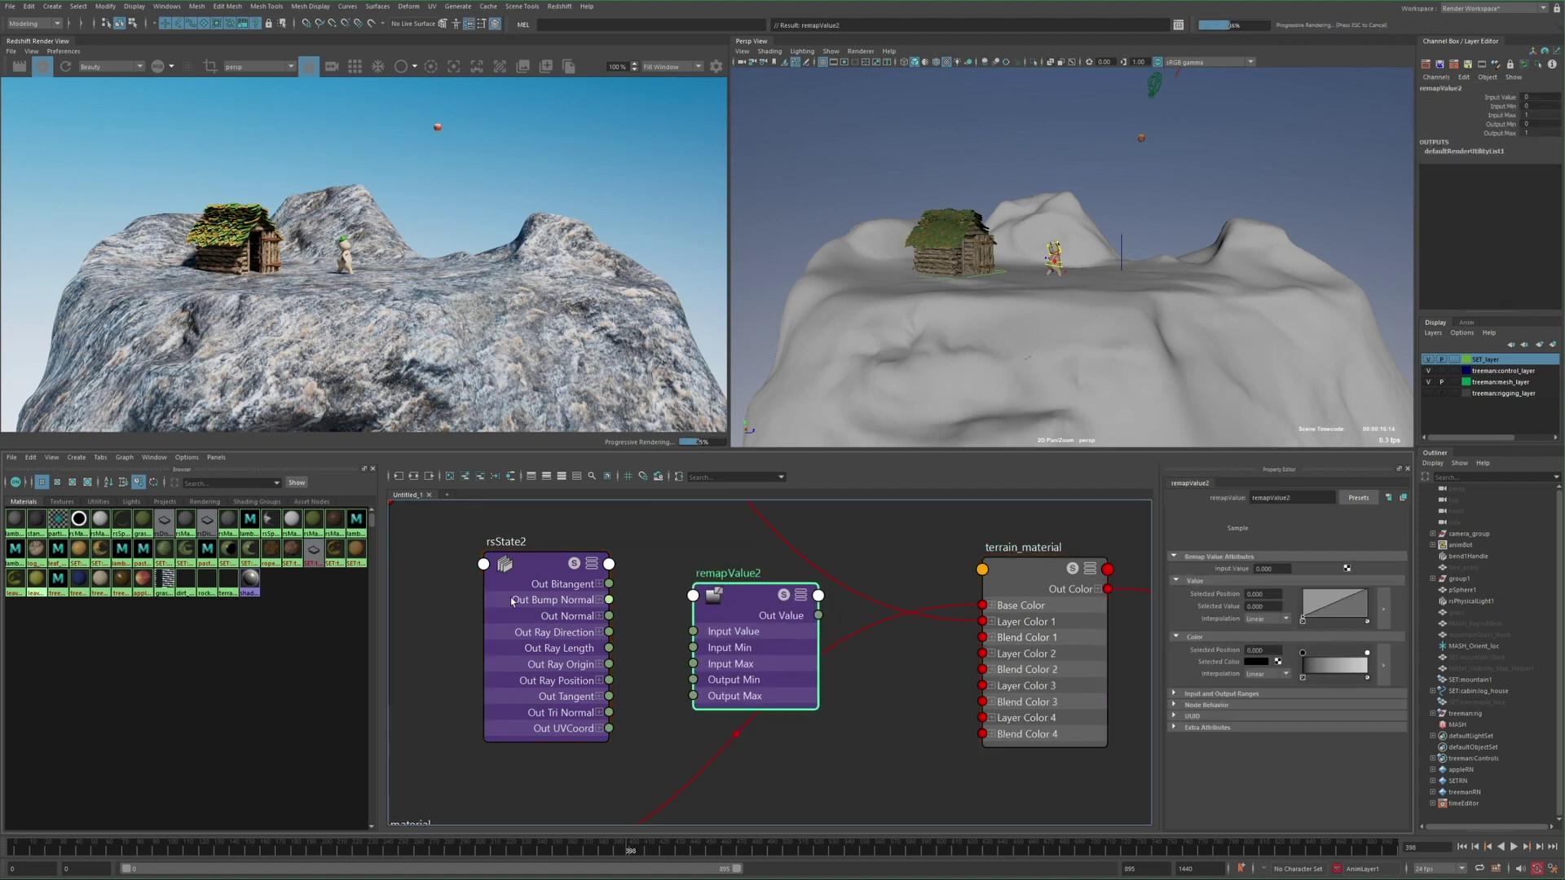
drag(533, 617, 503, 613)
click(569, 597)
drag(737, 635, 734, 613)
drag(579, 629, 623, 626)
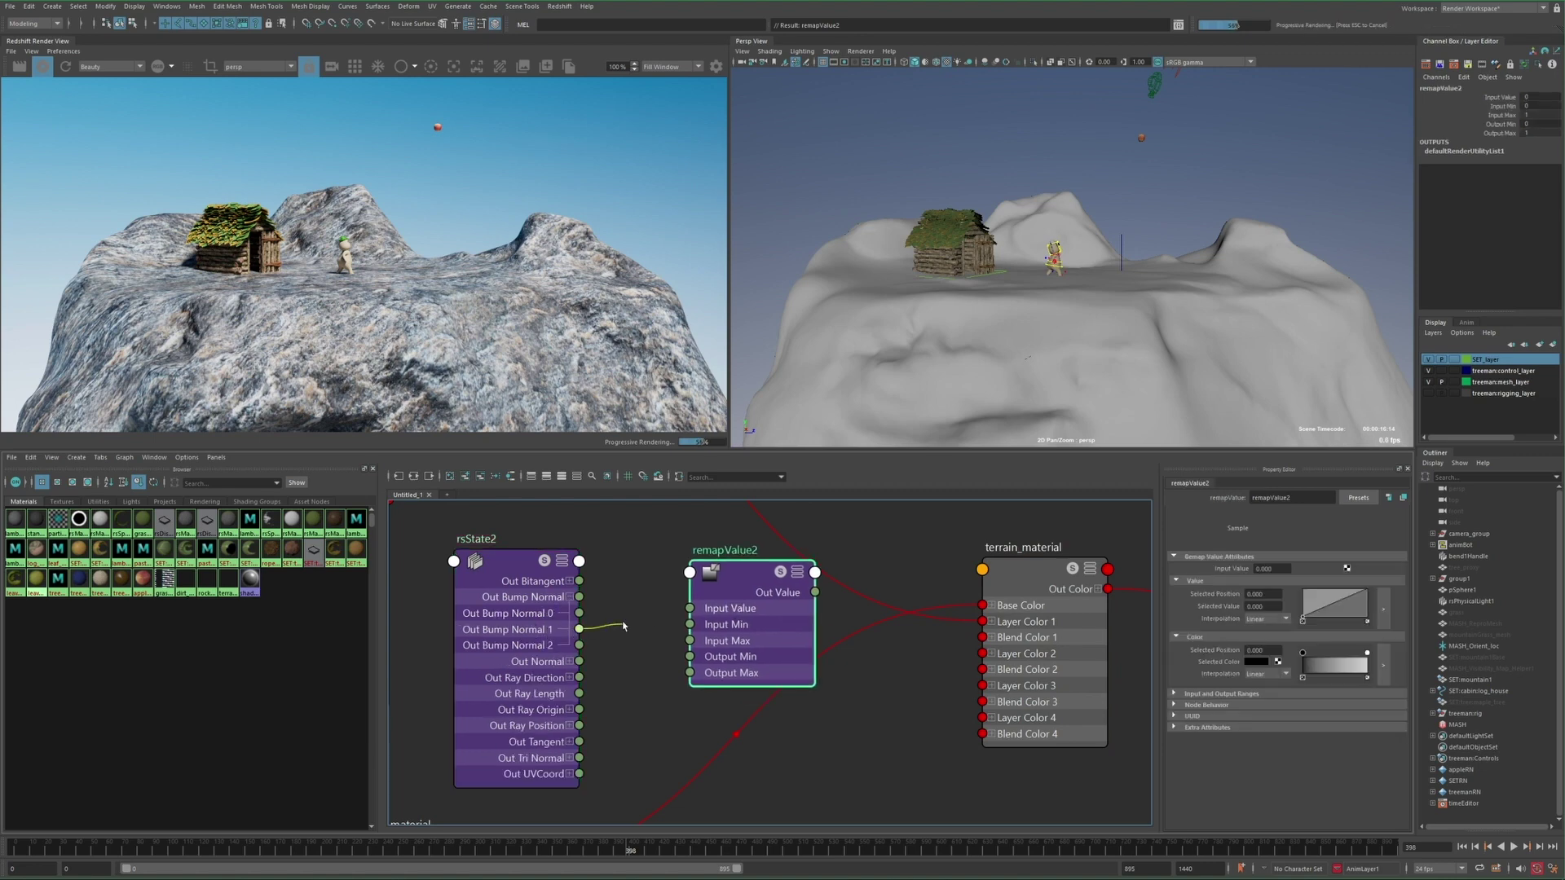
Connect the Remap Value's Out Color to terrain_material's Blend Color 1 and shift its color ramp's black handle toward white
drag(795, 573, 765, 560)
click(783, 577)
click(784, 577)
click(783, 577)
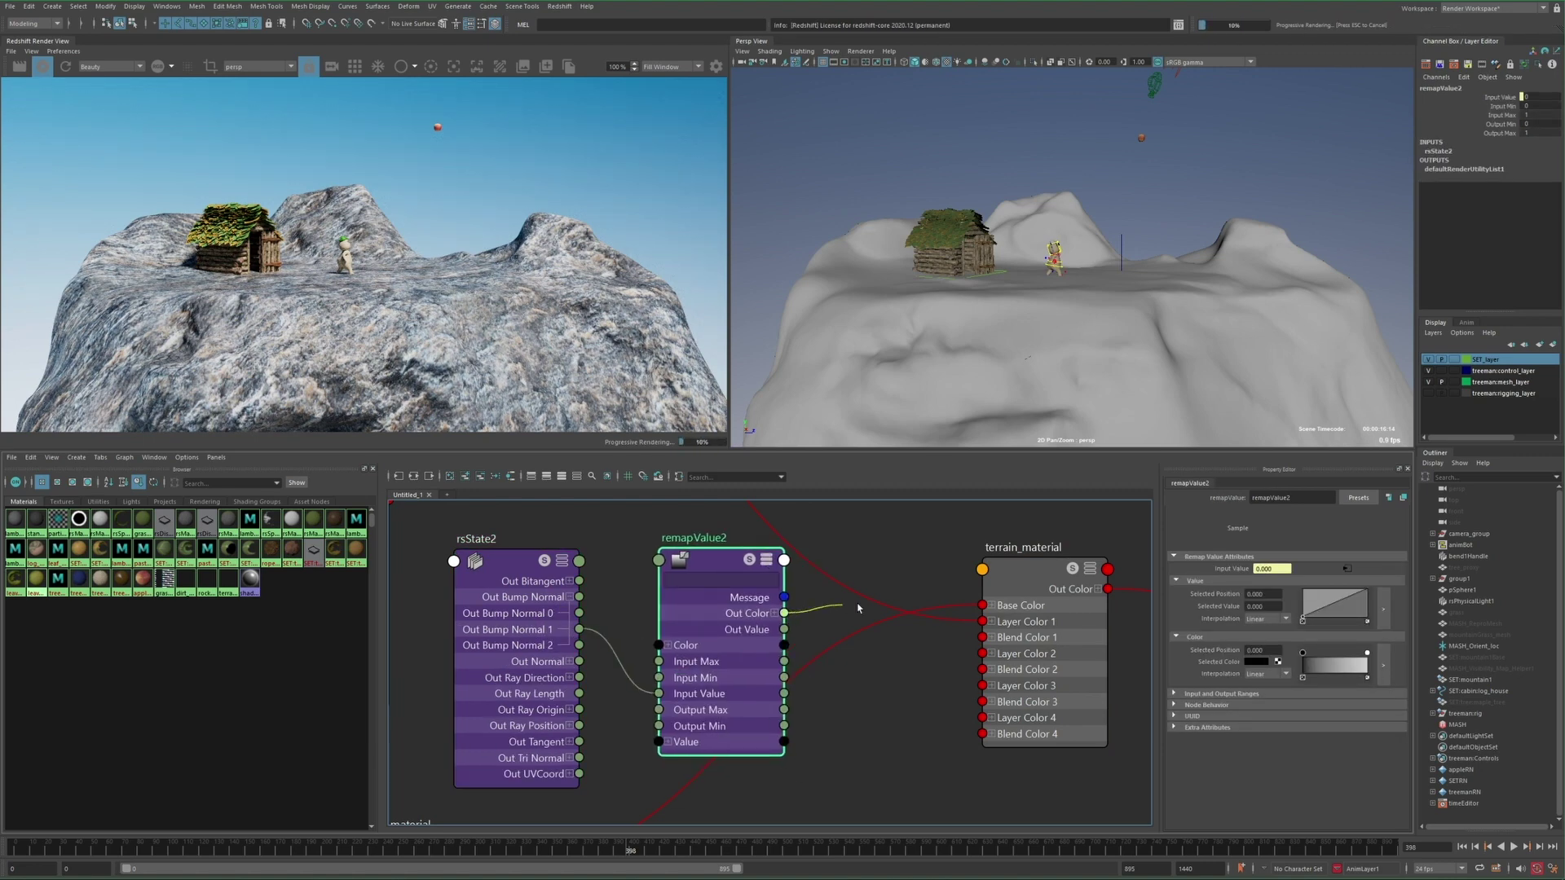
drag(983, 640, 980, 638)
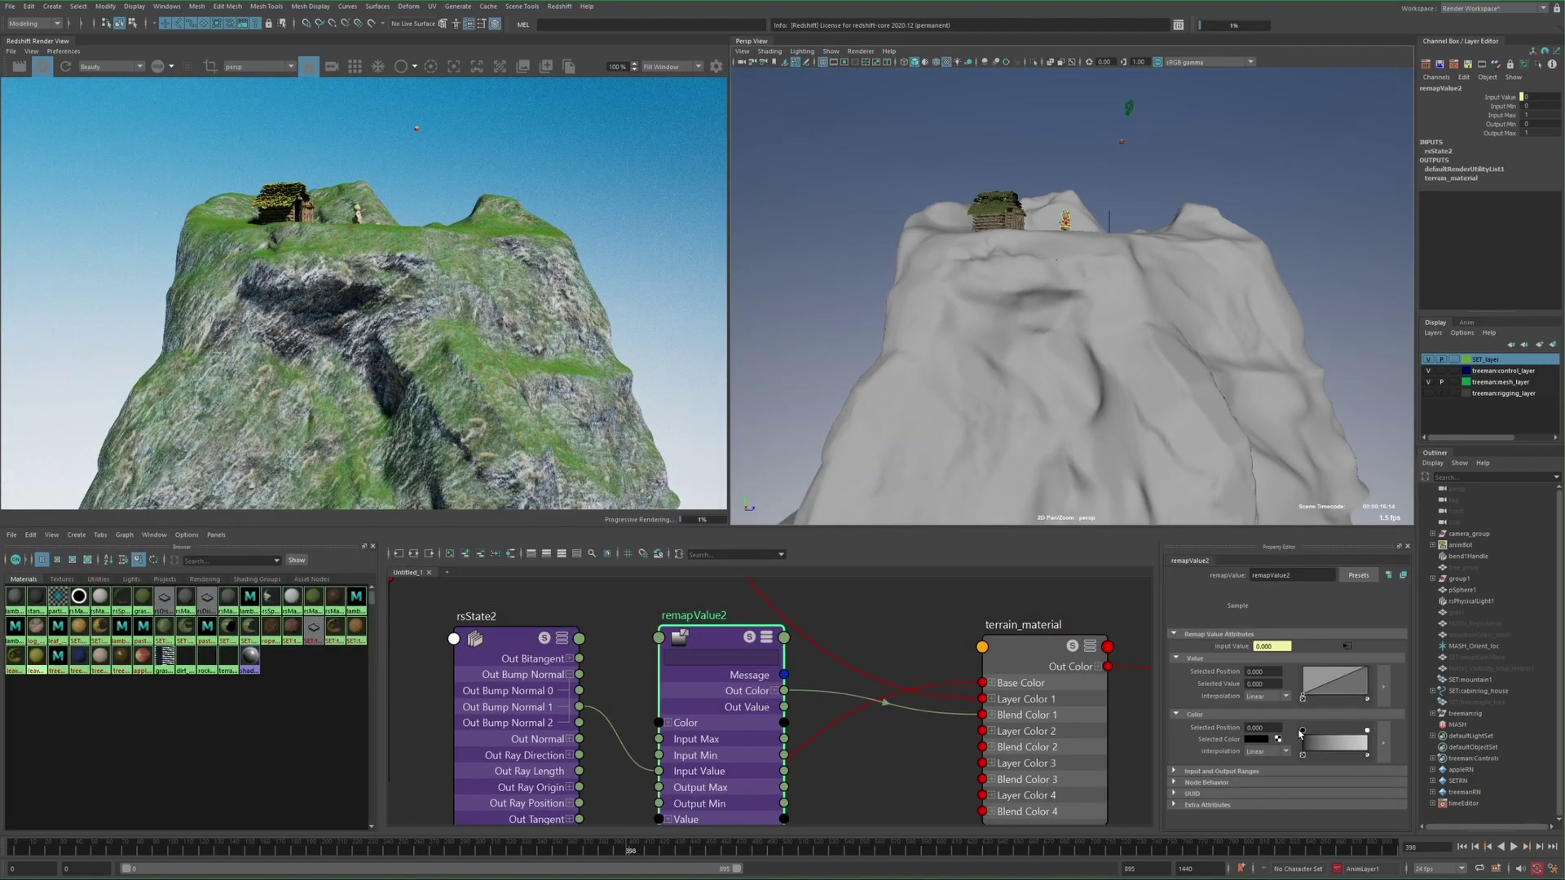
drag(1305, 731, 1353, 733)
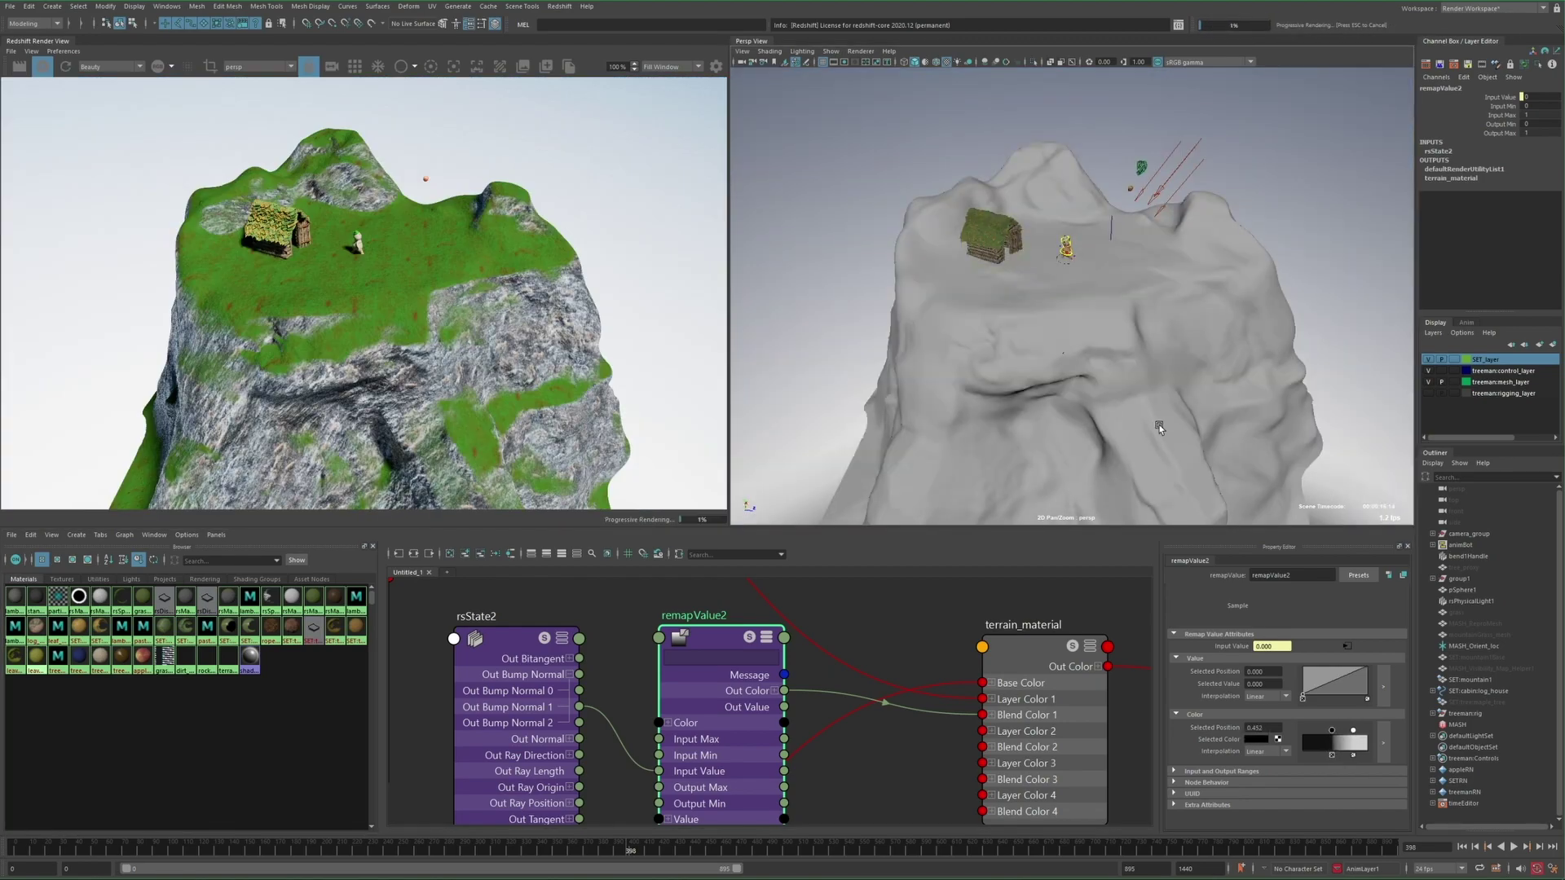
Spread the State and Remap Value nodes apart to make room between them for more nodes
scroll(844, 720, down, 5)
key(1)
scroll(864, 721, up, 3)
drag(844, 720, 1014, 721)
scroll(807, 681, up, 4)
key(2)
scroll(816, 685, down, 4)
Create a Redshift Maxon Noise node and an addDoubleLinear node beside the State and Remap Value nodes
key(Tab)
text(ma)
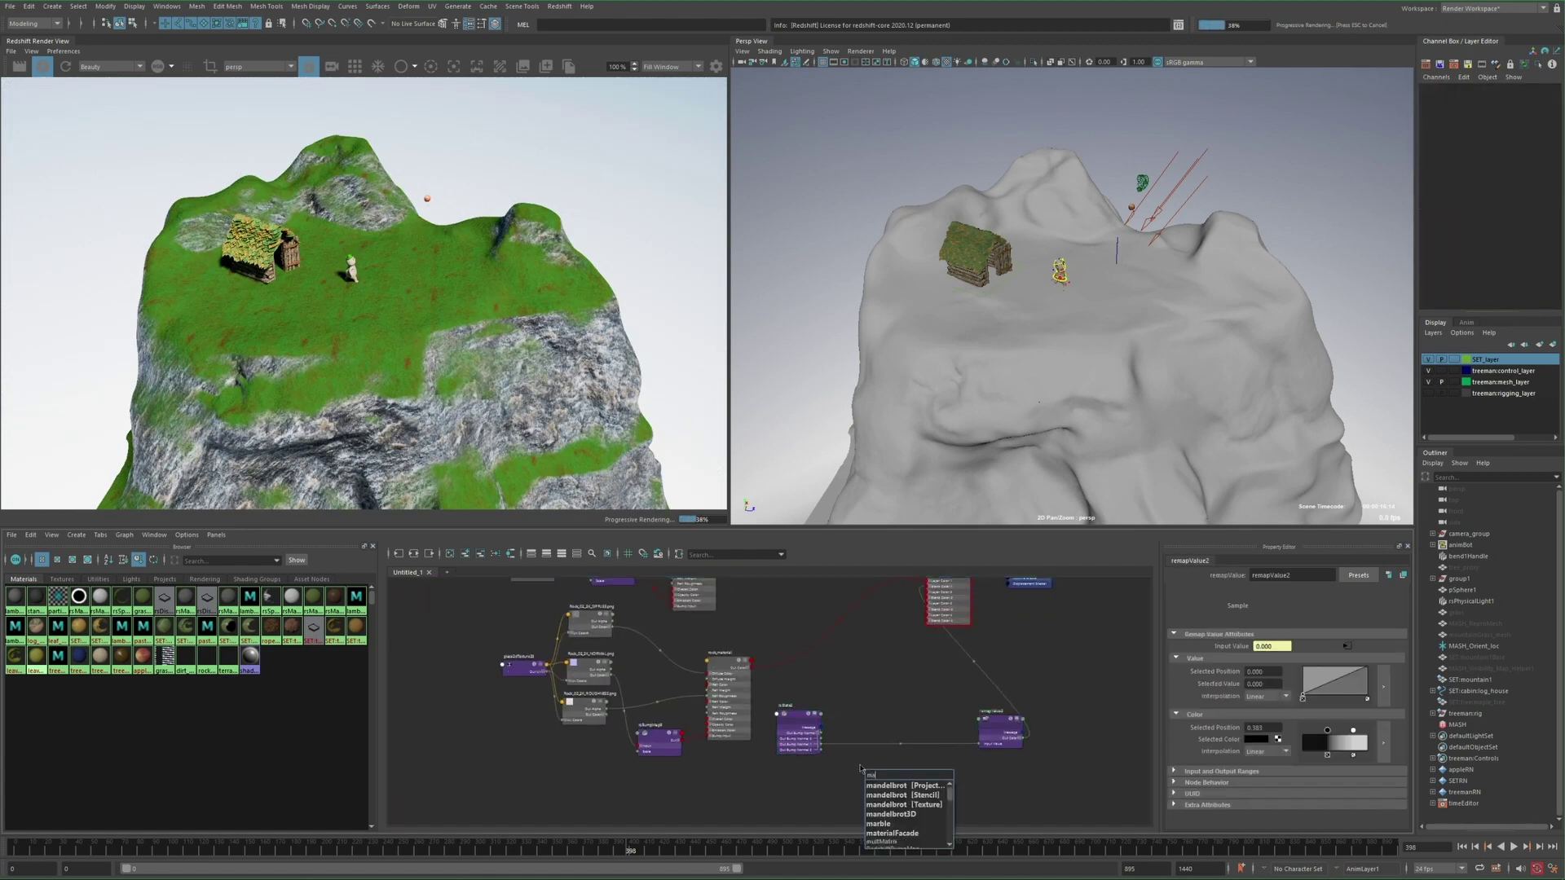
text(x)
key(Return)
key(Tab)
text(ad)
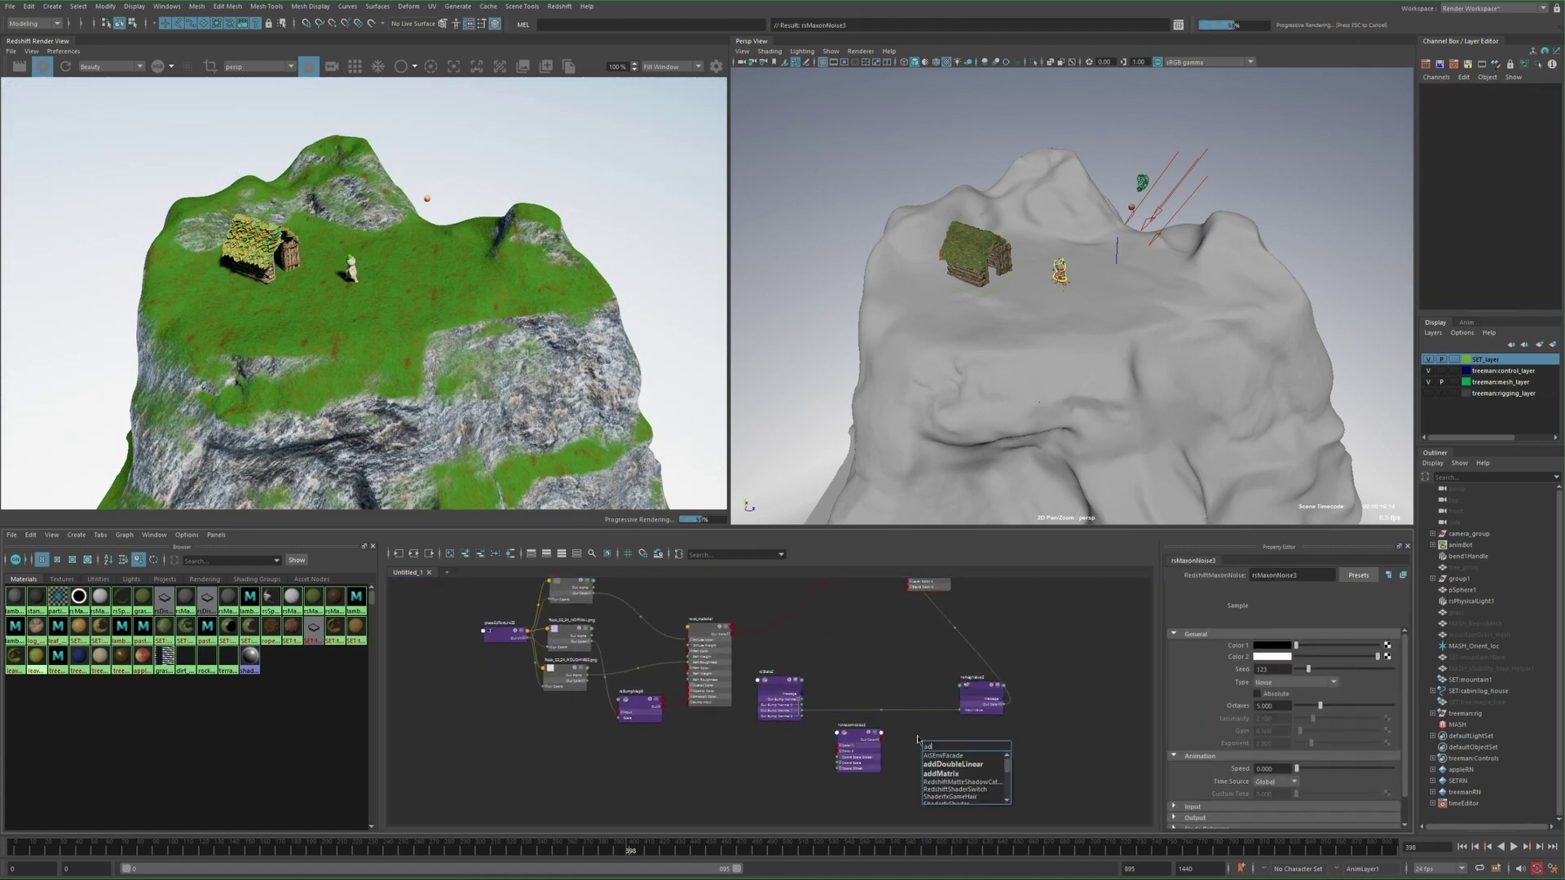
key(Return)
Sum the State's Out Bump Normal 1 and the noise's Out Color R in addDoubleLinear, feeding the Remap Value's Input Value
click(812, 748)
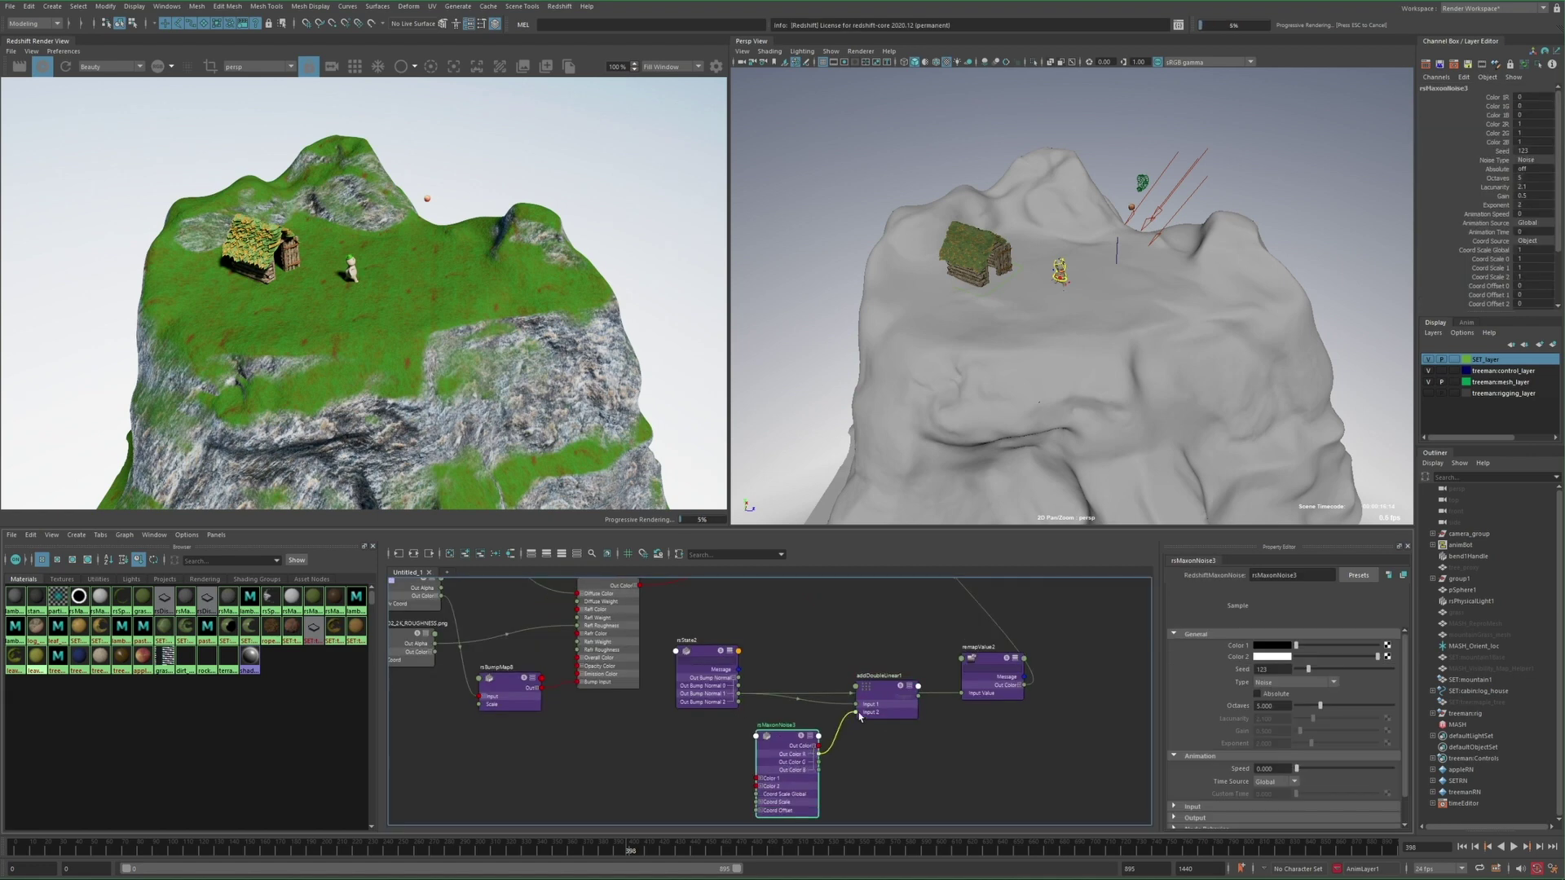
drag(881, 689, 858, 699)
drag(896, 707, 962, 692)
drag(789, 738, 757, 735)
Darken the Maxon Noise's Color 2 to 0.322 and readjust the handles of the Remap Value's color ramp
click(988, 668)
drag(1334, 733, 1330, 734)
click(754, 736)
drag(1386, 656, 1321, 656)
click(864, 699)
click(988, 668)
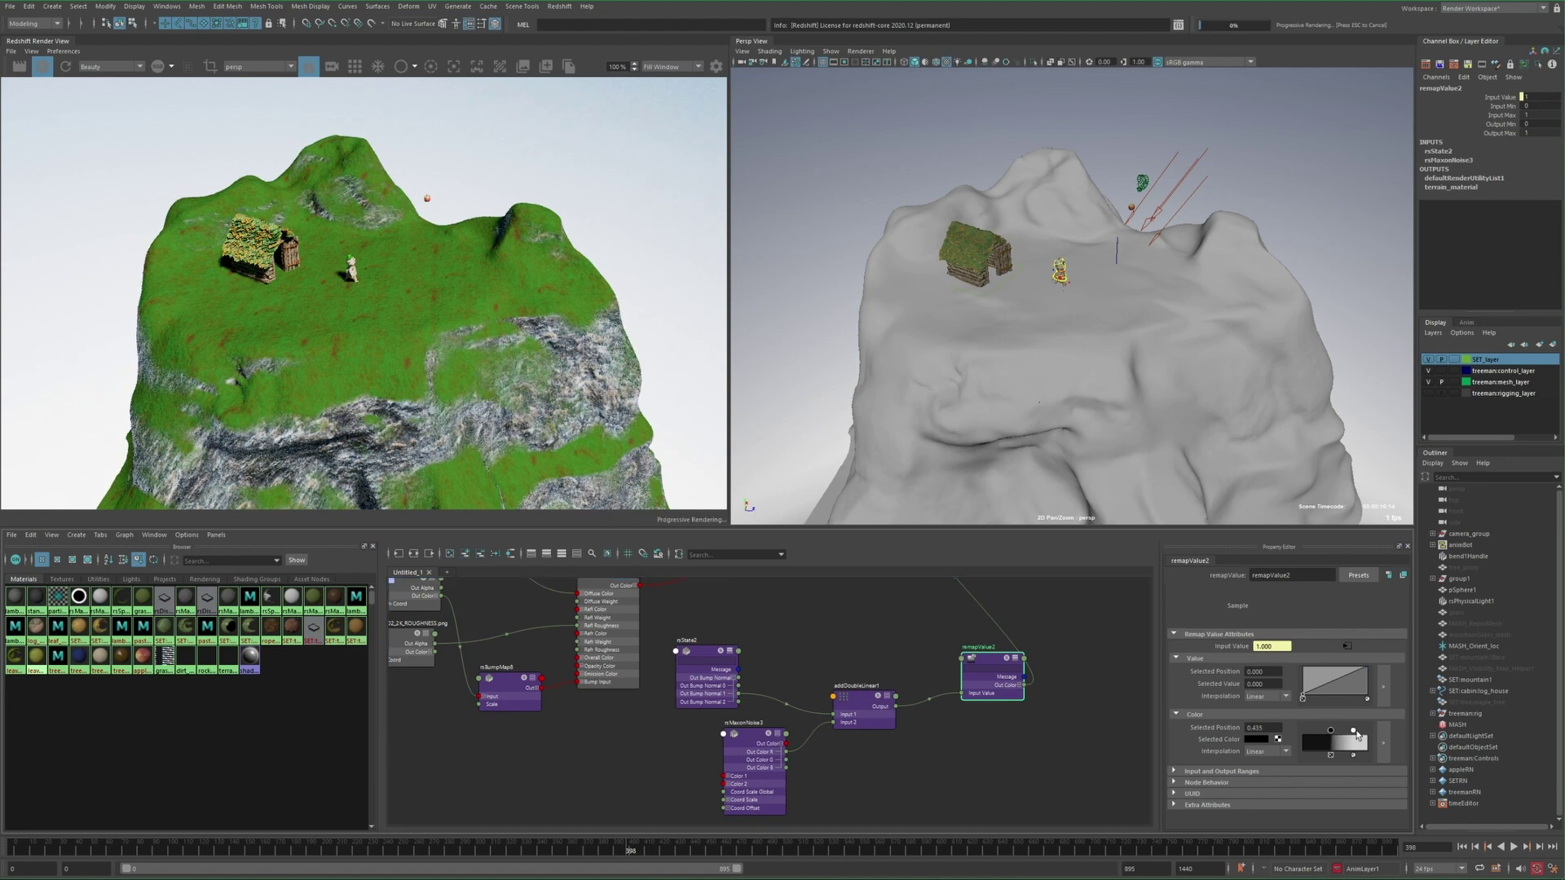
mouse_move(1354, 732)
mouse_down()
mouse_move(1338, 732)
mouse_move(1351, 733)
mouse_up()
Isolate the Maxon Noise in the render view and set its Overall Scale to 100
click(754, 735)
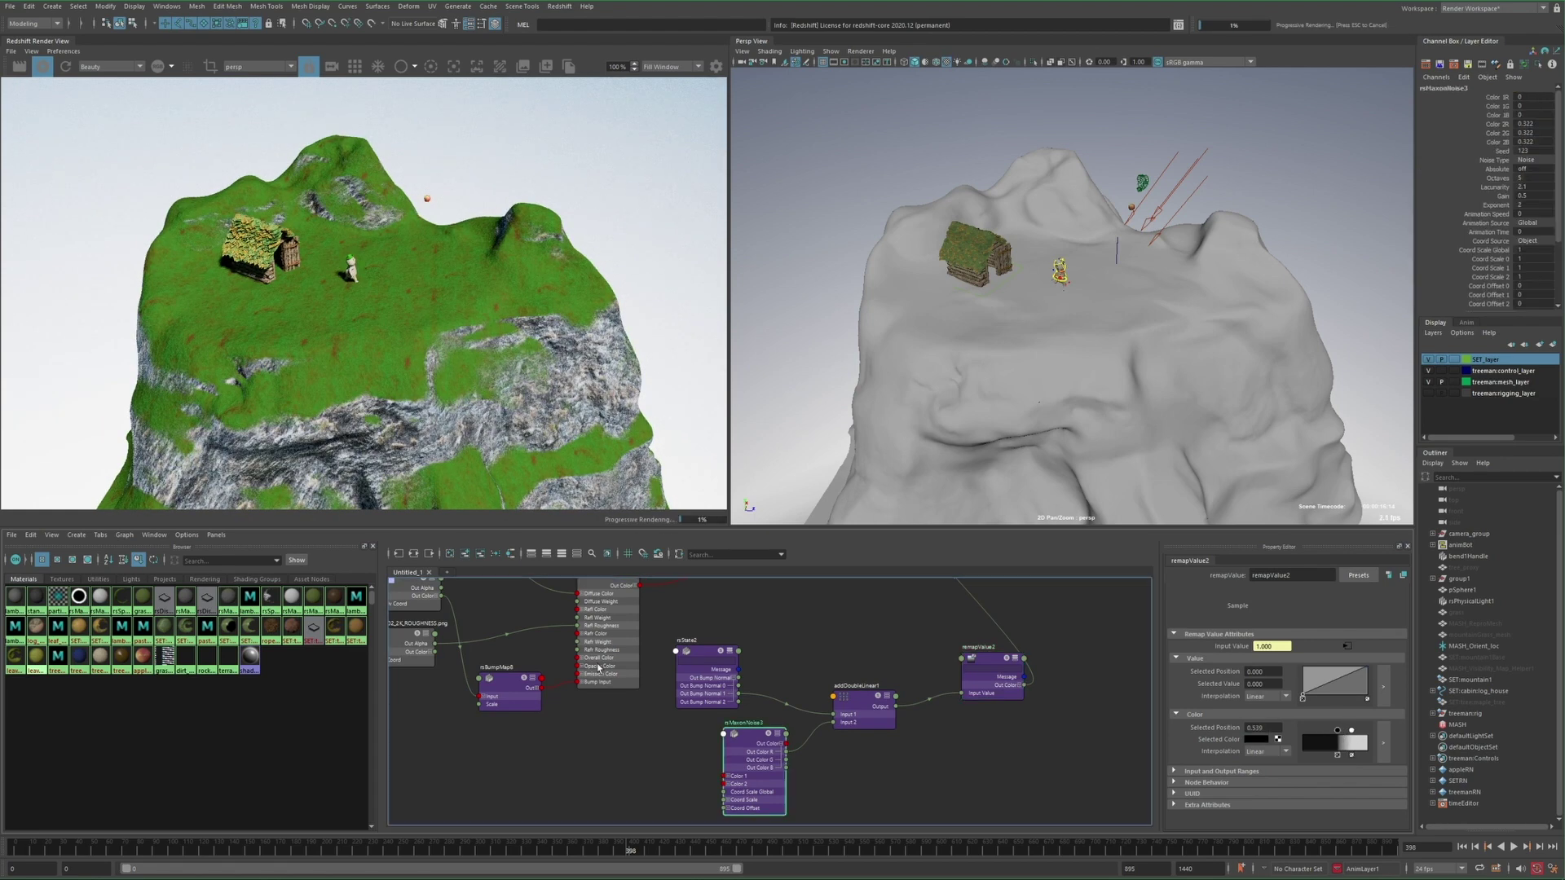
click(429, 70)
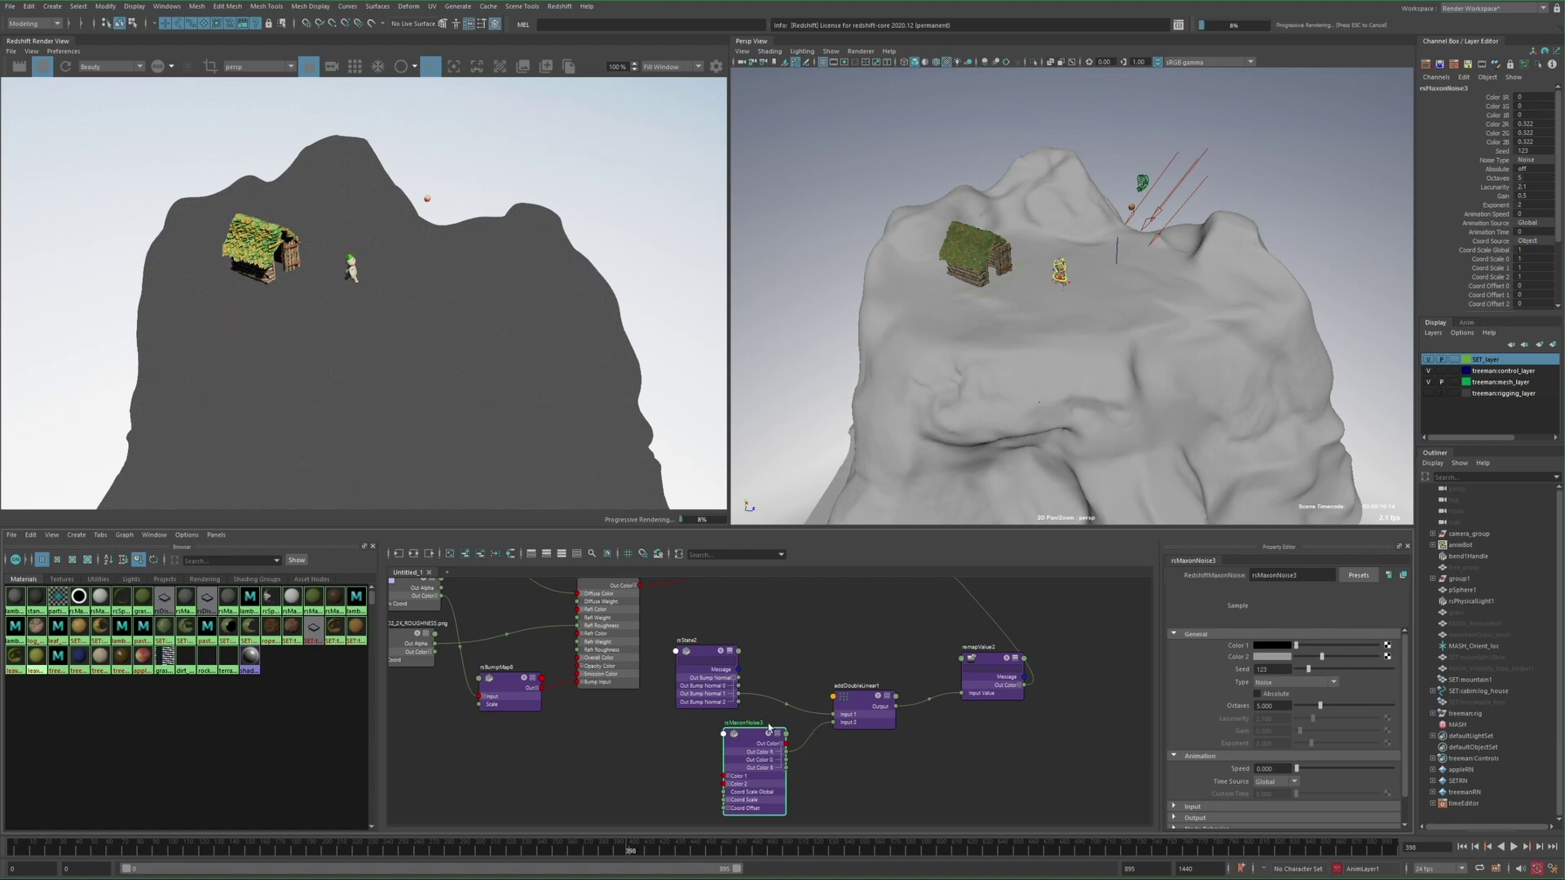
scroll(1248, 729, down, 2)
click(1199, 777)
scroll(1206, 784, down, 2)
double_click(1270, 751)
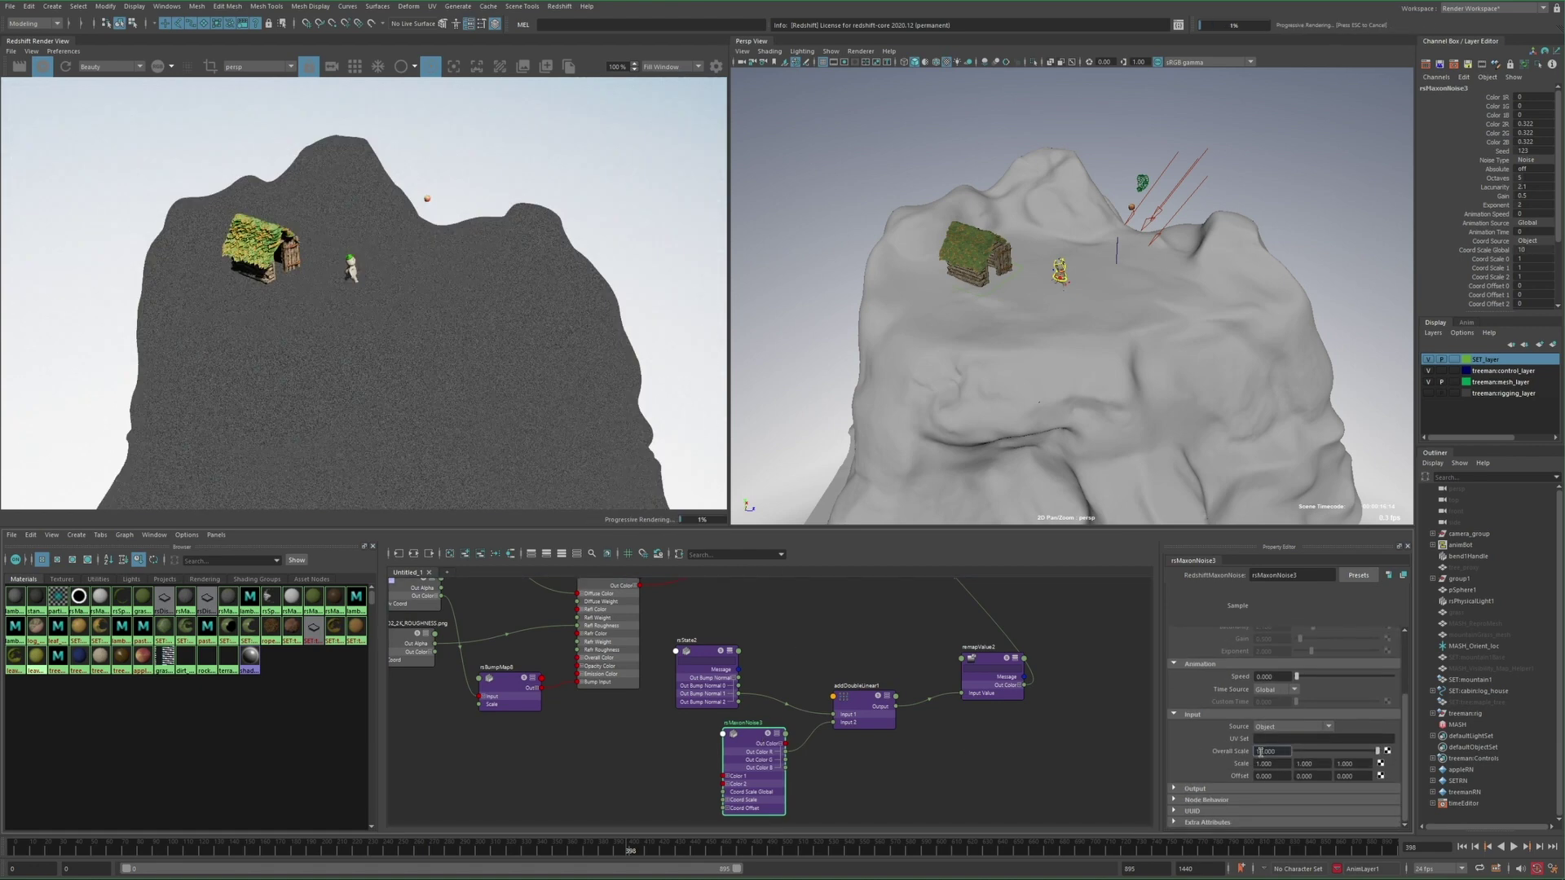
text(100)
key(Return)
Review the Maxon Noise's output settings and change its noise type to a displaced pattern
click(1199, 789)
scroll(1272, 784, down, 2)
drag(1345, 788, 1372, 789)
scroll(1353, 766, up, 4)
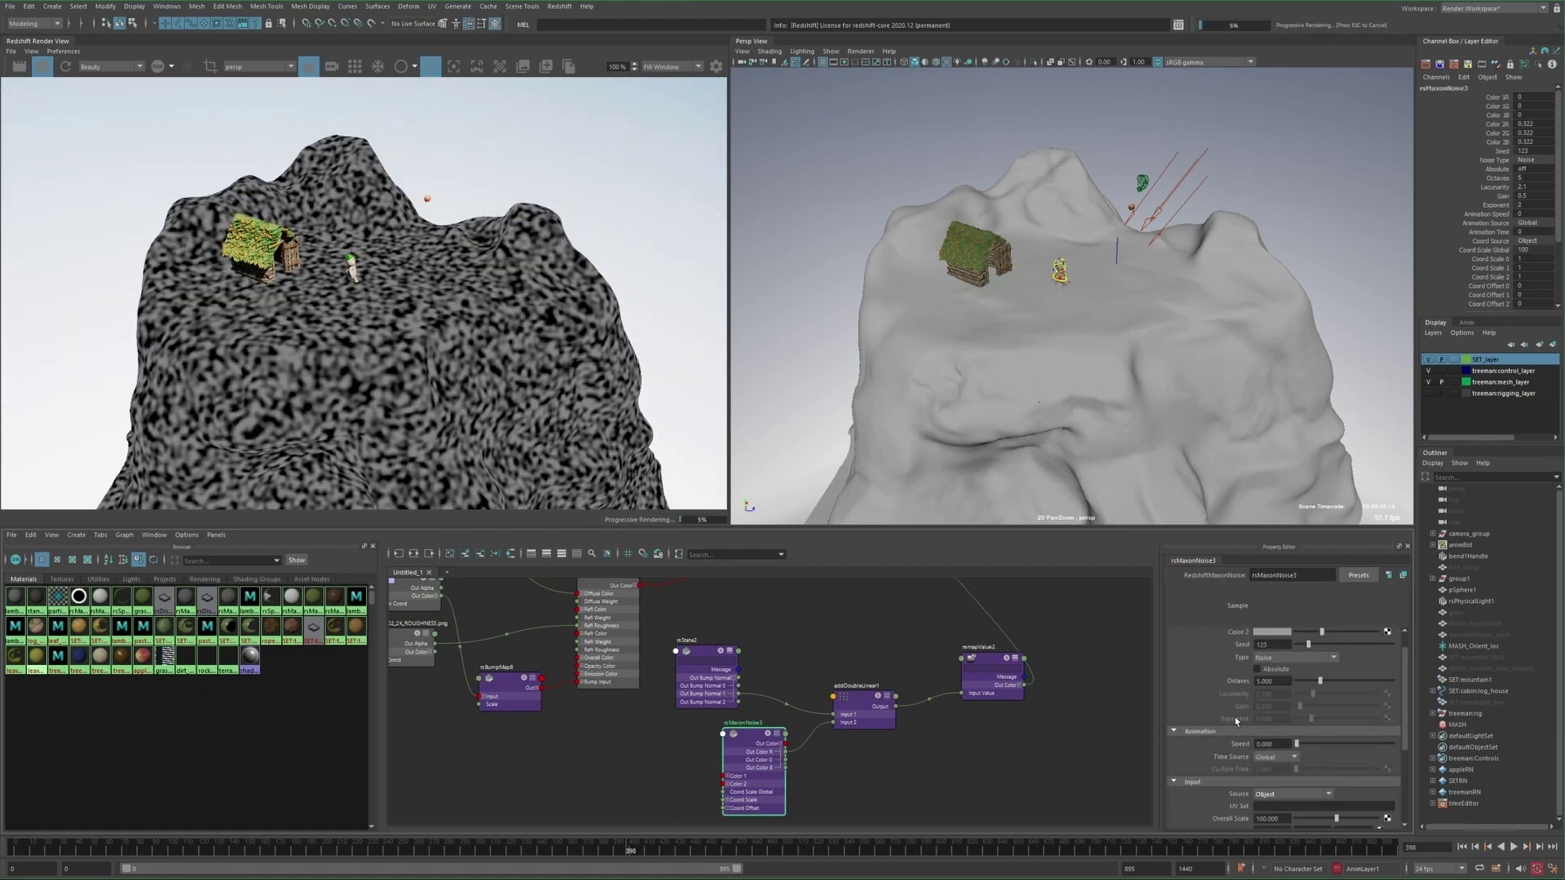
click(1288, 683)
click(1279, 706)
click(1268, 683)
click(1284, 694)
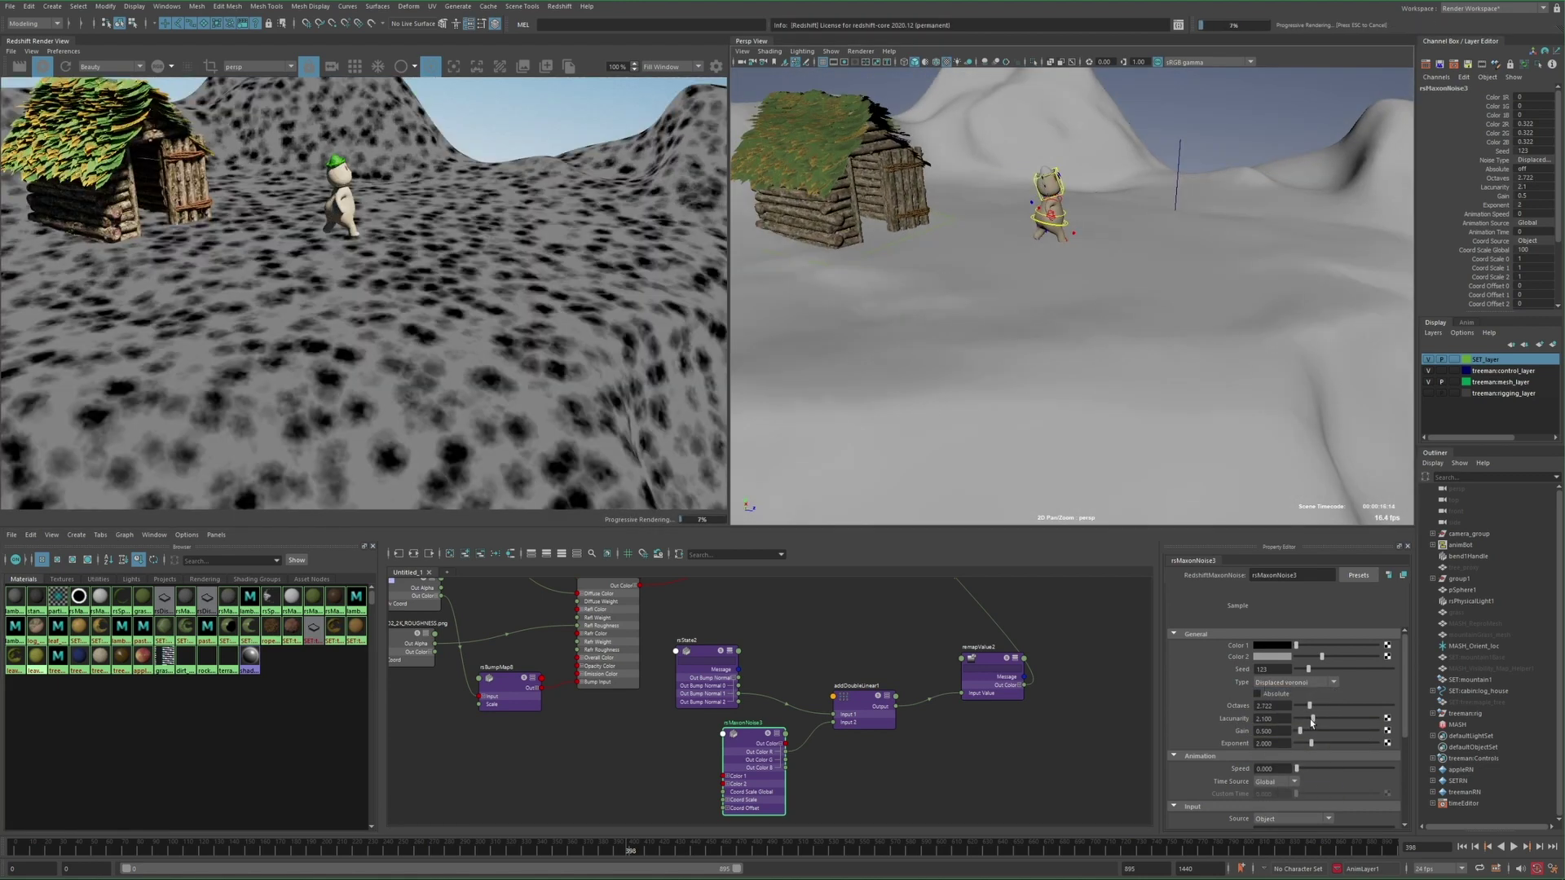
Tune the Maxon Noise to about 3.43 octaves, 1.68 lacunarity, 0.56 gain and 3.49 exponent
drag(1307, 734, 1323, 742)
scroll(1272, 734, down, 3)
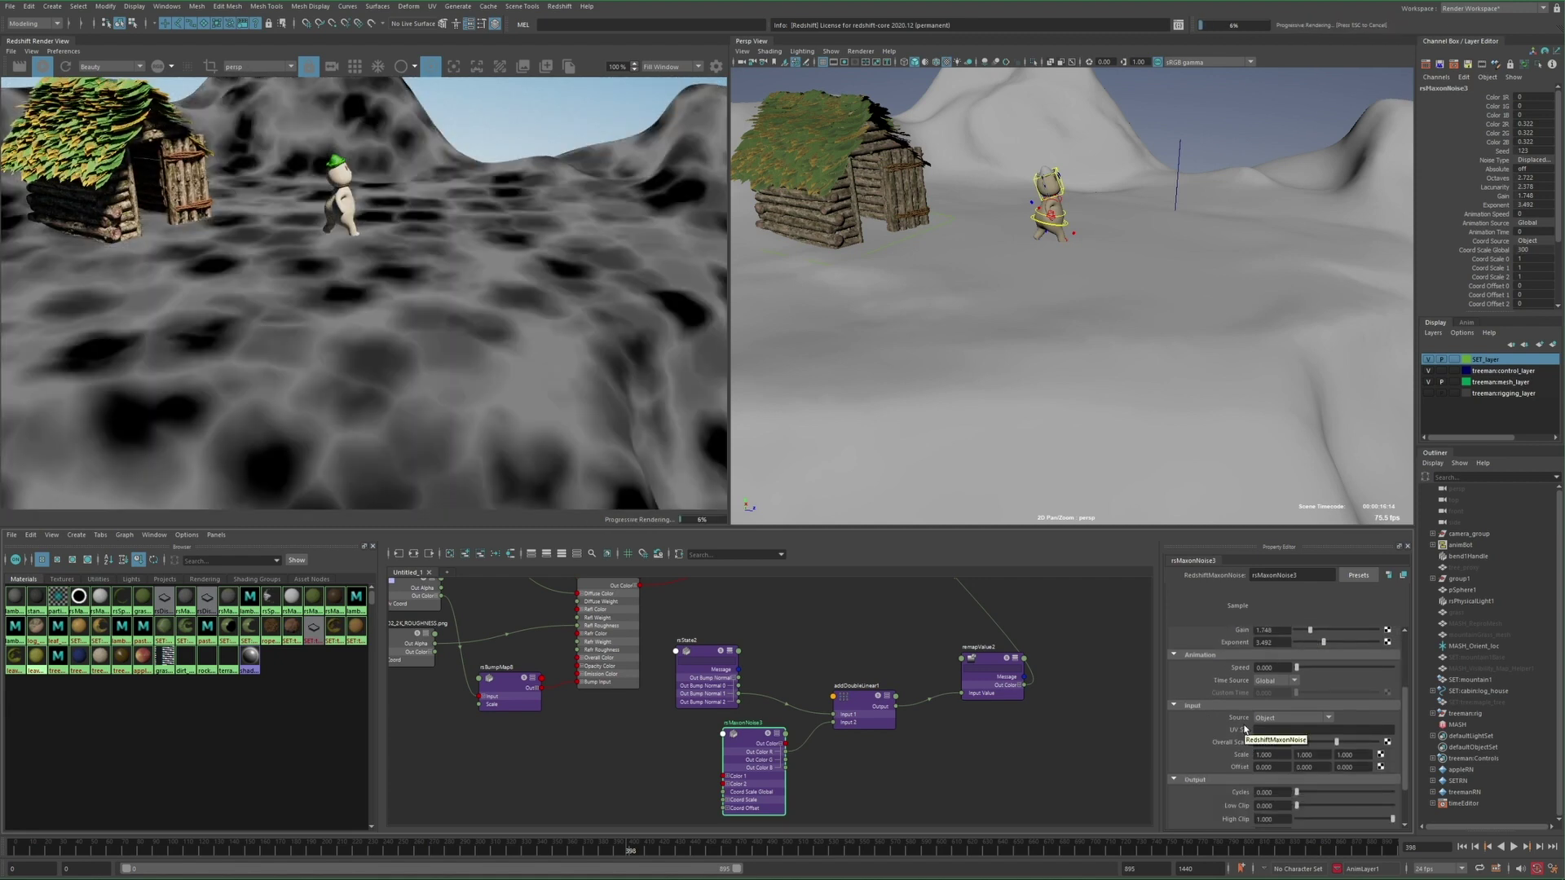
scroll(1244, 730, up, 3)
drag(1310, 706, 1301, 734)
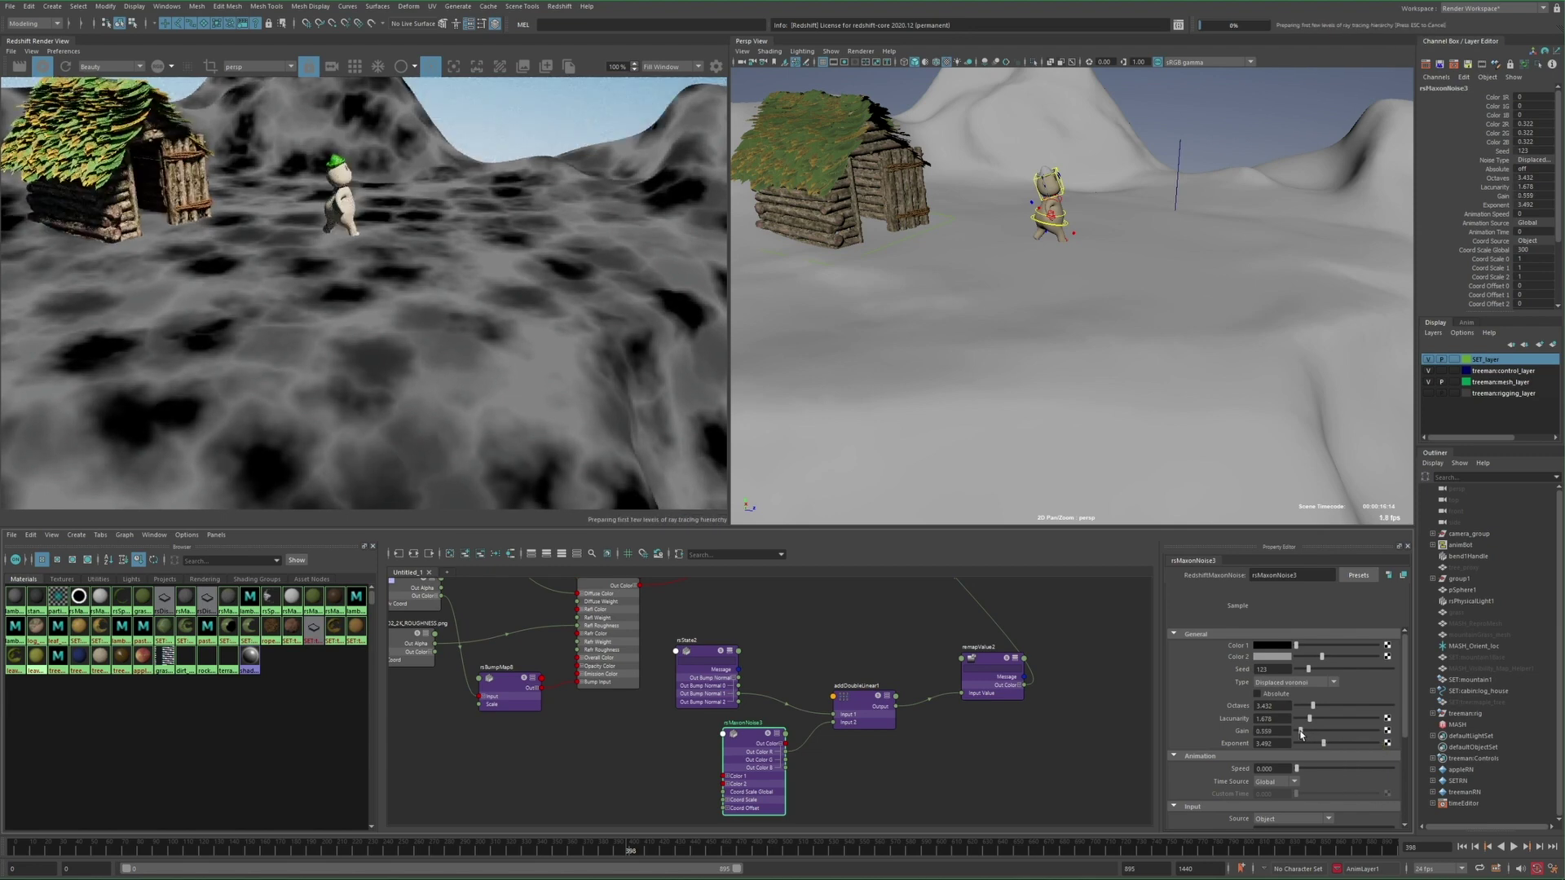
Return the render to full shading and push the Remap Value's color ramp handles close together near the white end
click(768, 733)
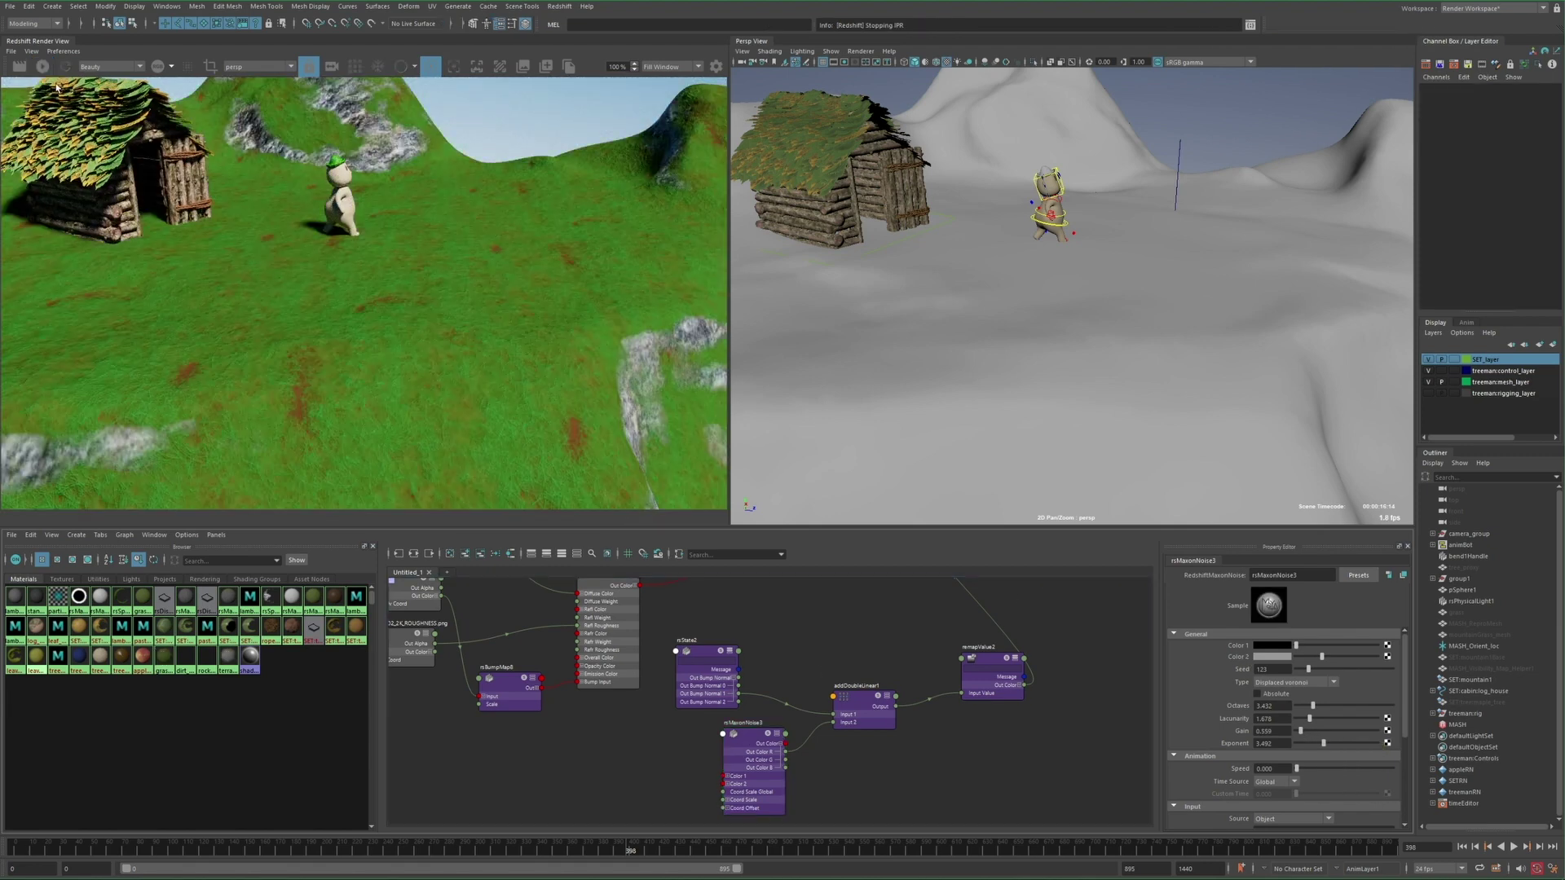
alt+middle_drag(768, 618, 756, 633)
click(976, 674)
drag(1341, 736, 1351, 735)
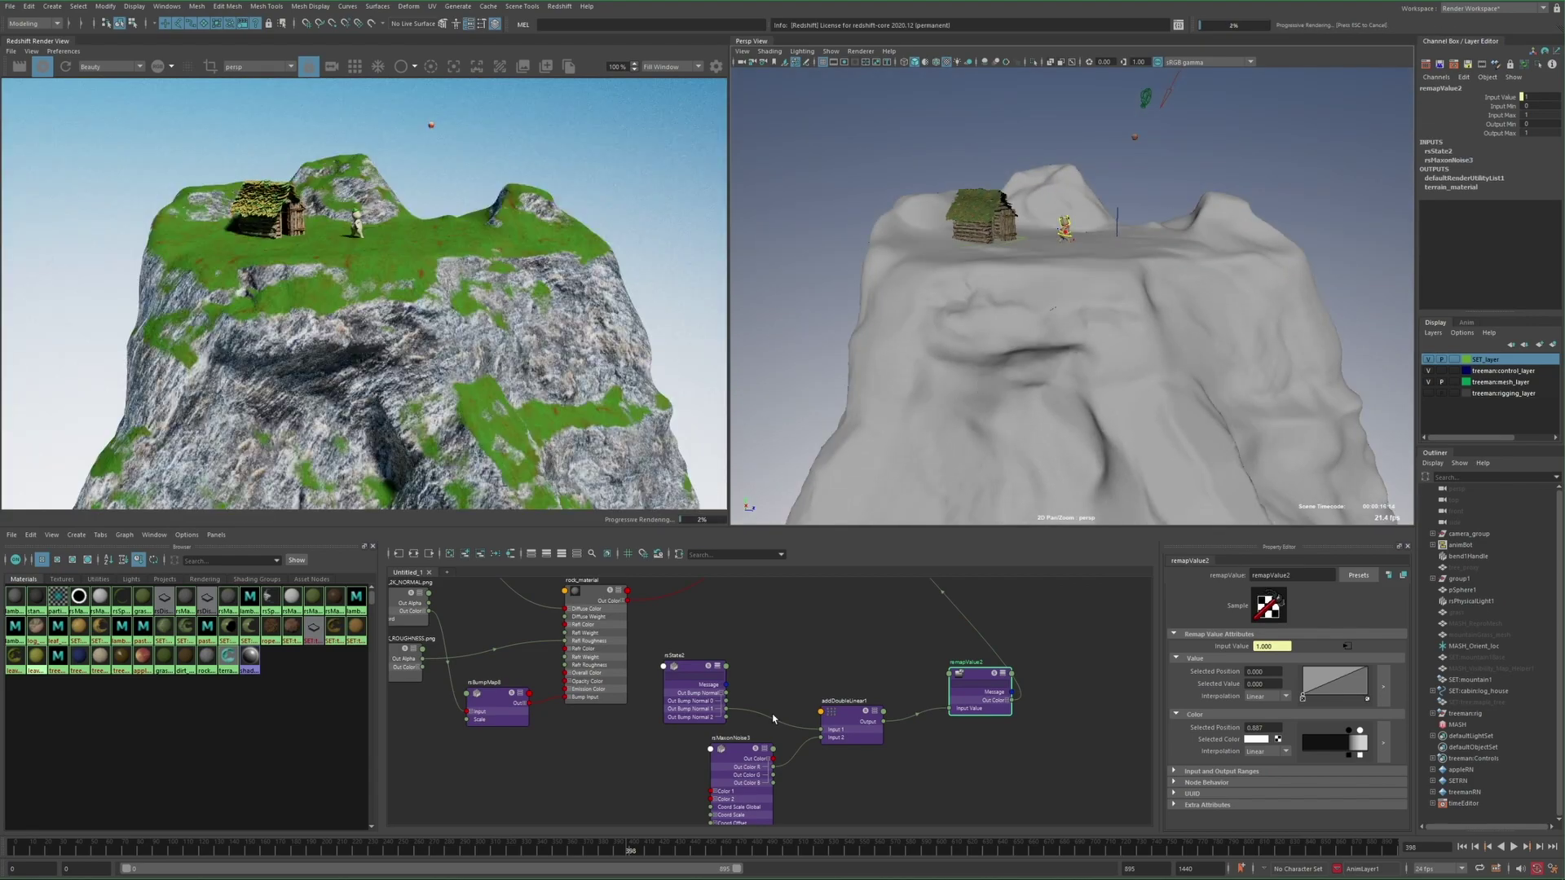
Raise the Maxon Noise's Color 2 to 0.448, try a lighter Color 1 and return it to black
click(741, 766)
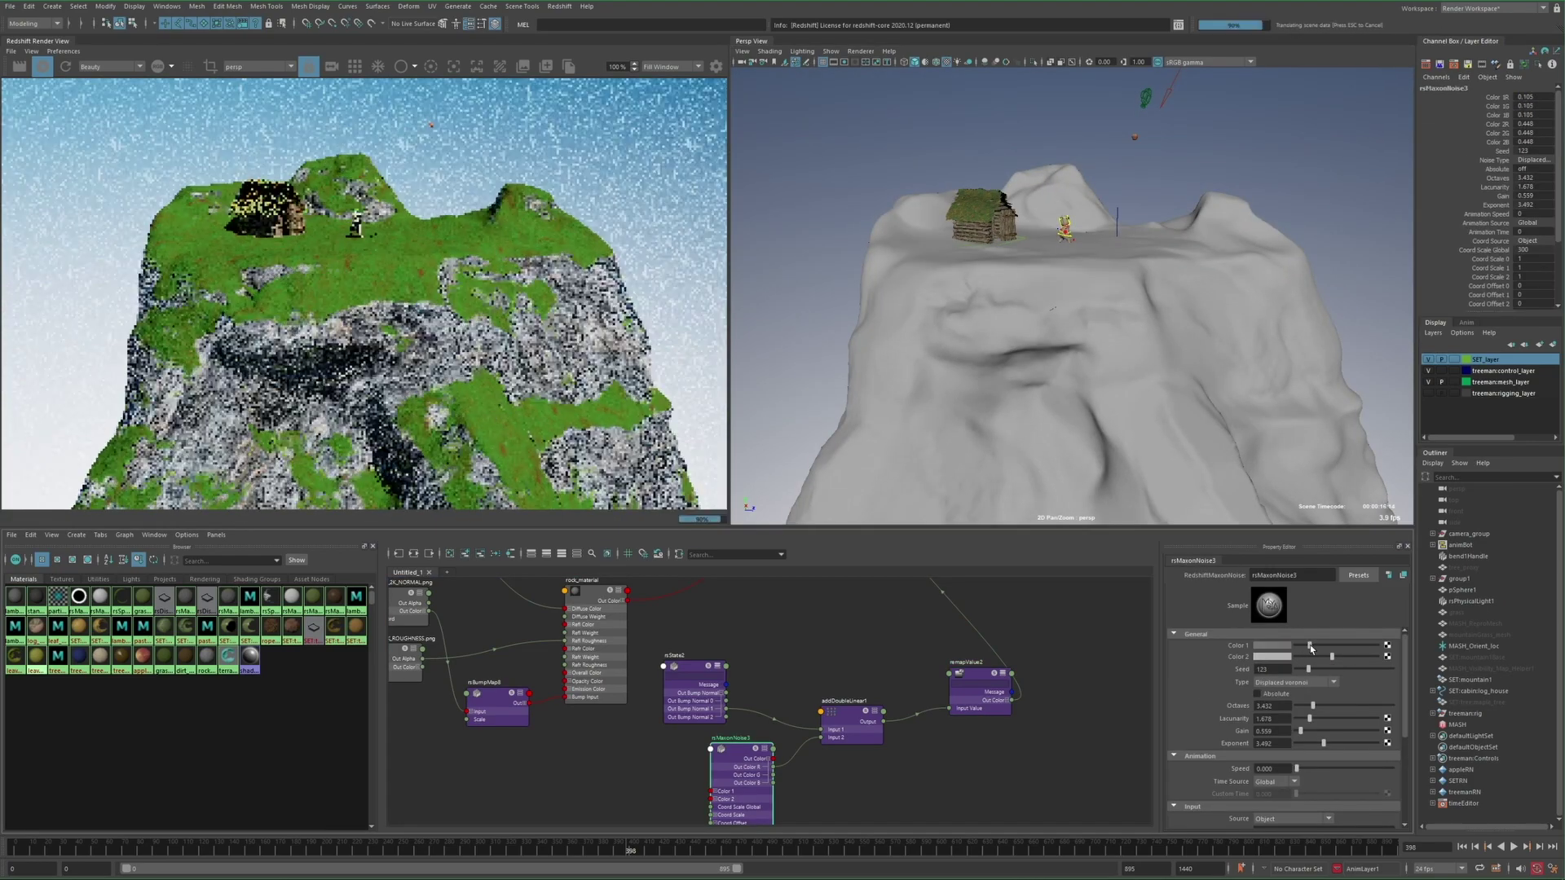
drag(1311, 649, 882, 683)
alt+right_drag(984, 301, 1063, 326)
alt+drag(1064, 327, 1092, 375)
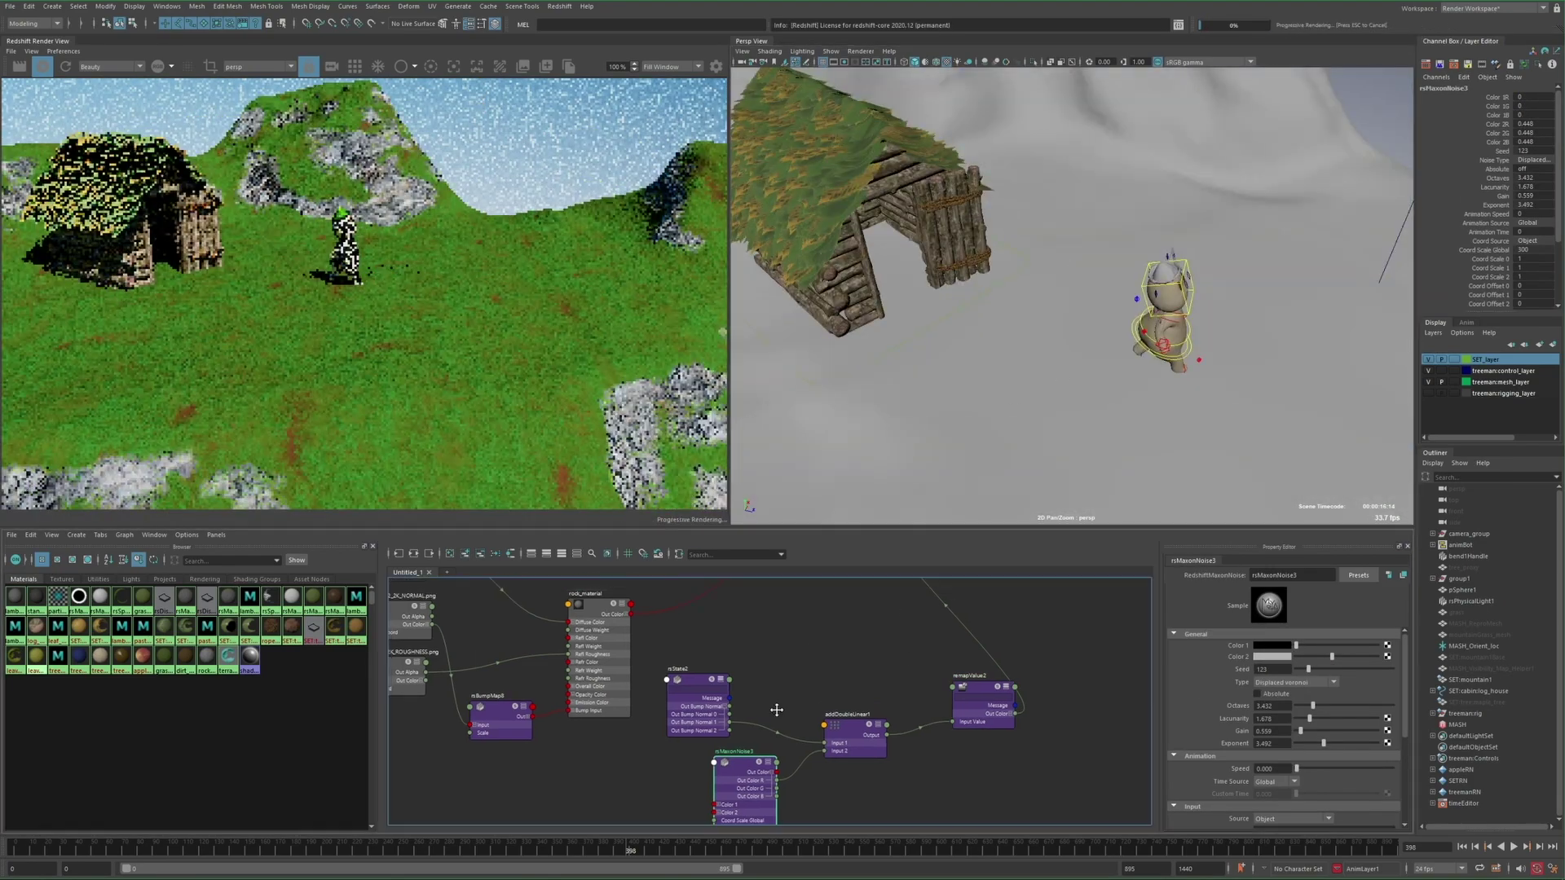
Collapse and tidy the State, noise, addDoubleLinear and Remap Value nodes into a compact group
scroll(856, 763, down, 5)
key(1)
drag(950, 710, 780, 733)
drag(856, 742, 824, 728)
drag(920, 725, 889, 728)
scroll(746, 721, up, 5)
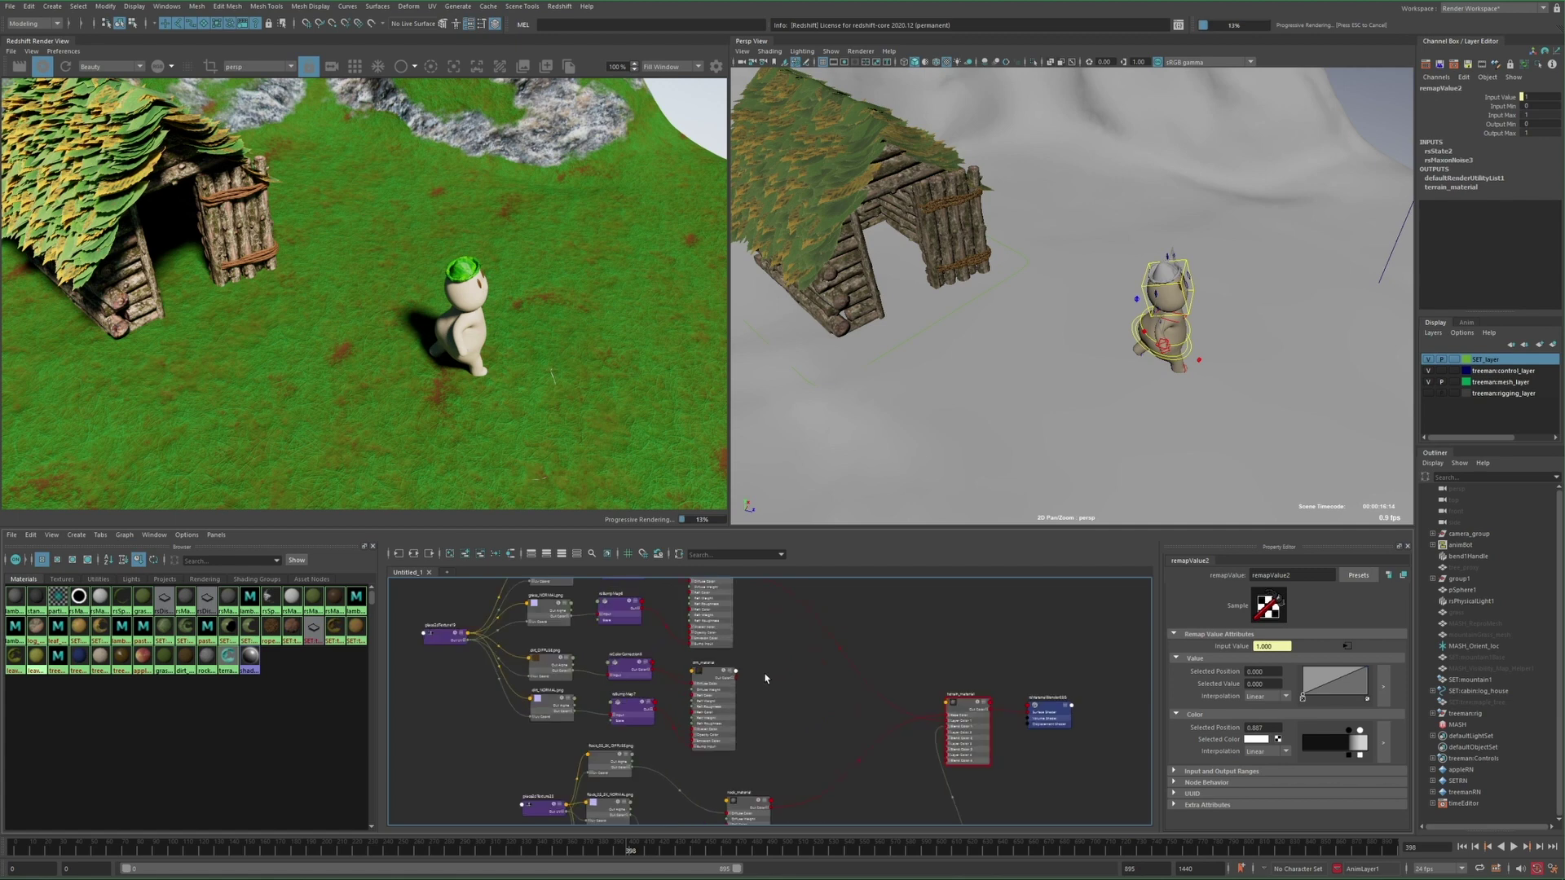
Create a second Redshift Material Blender near the grass and dirt materials and delete its shading group
key(Tab)
text(blender)
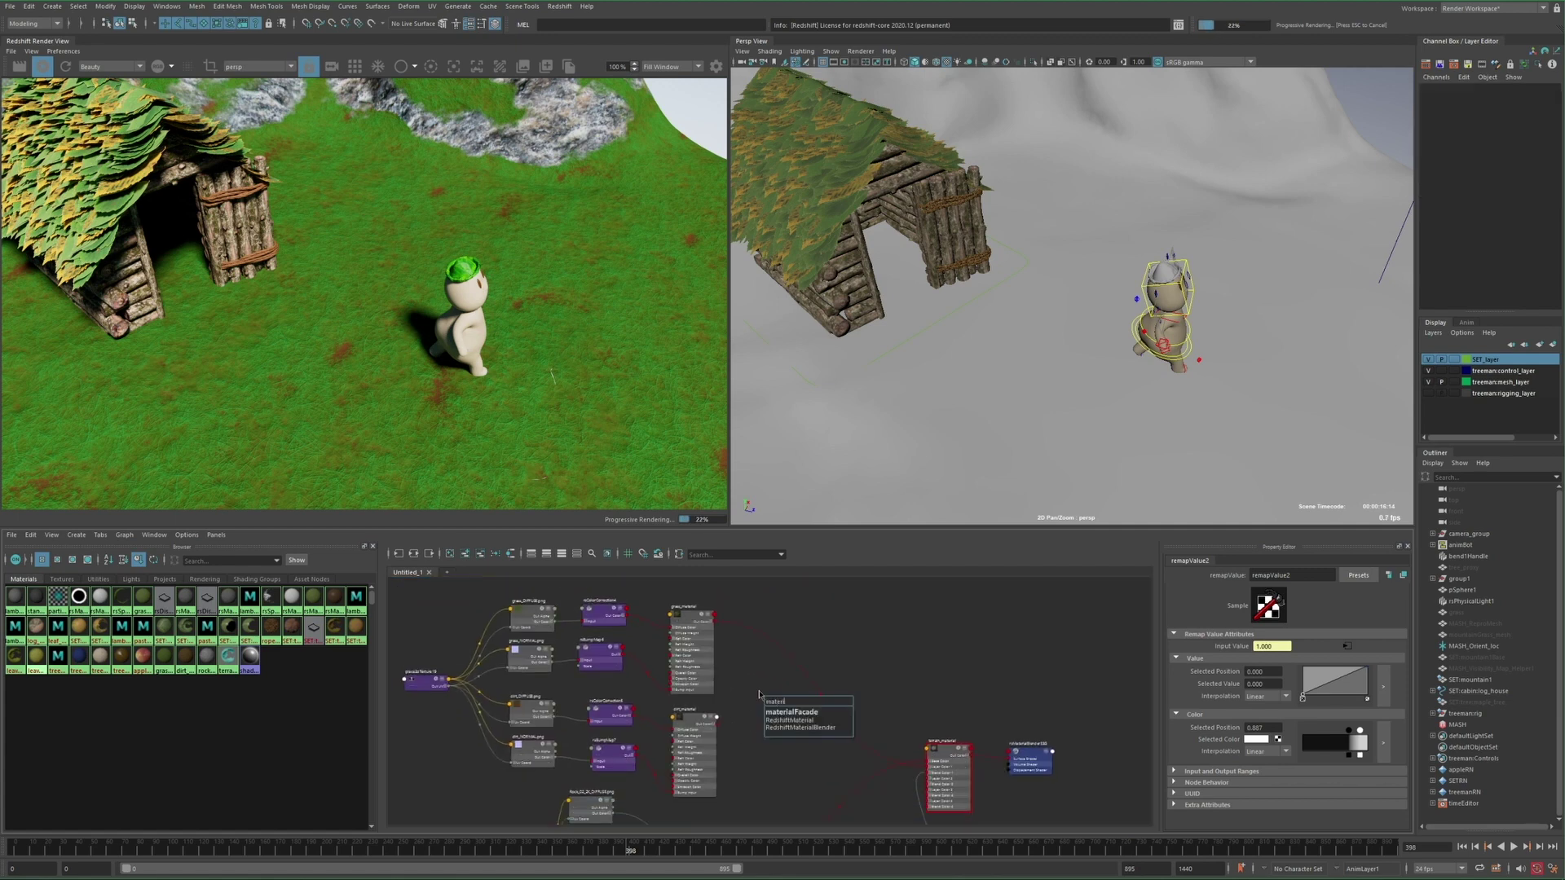
key(Return)
click(828, 702)
key(Delete)
Connect grass_material as the new blender's Base Color and dirt_material as Layer Color 1, feeding the blender into terrain_material's Layer Color 1
scroll(821, 707, up, 3)
alt+middle_drag(757, 673, 778, 684)
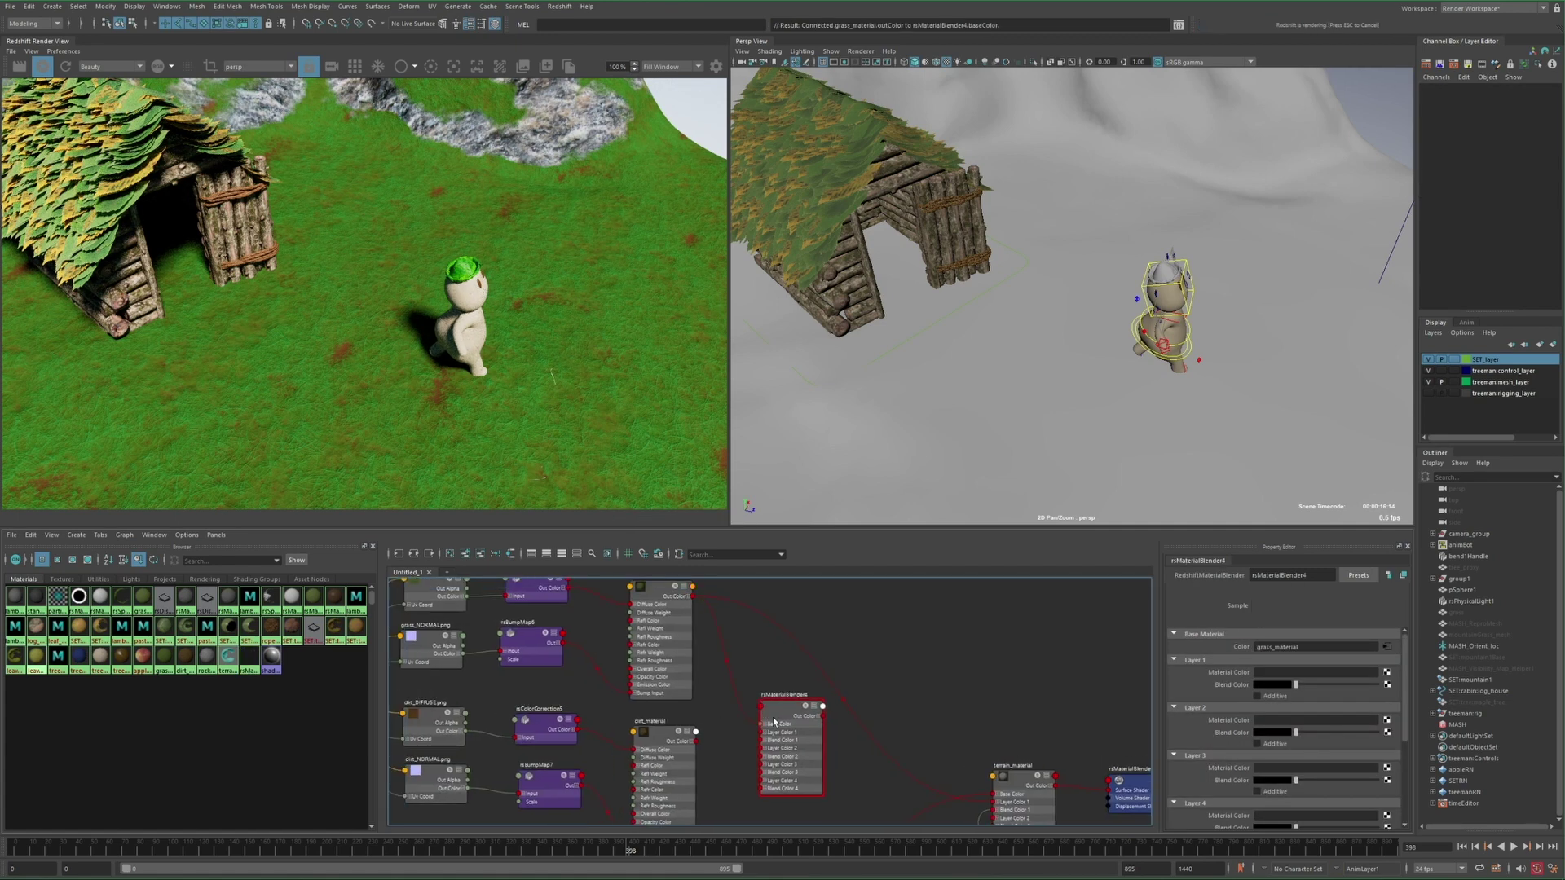
drag(761, 737, 848, 677)
drag(972, 794, 993, 794)
scroll(950, 405, down, 8)
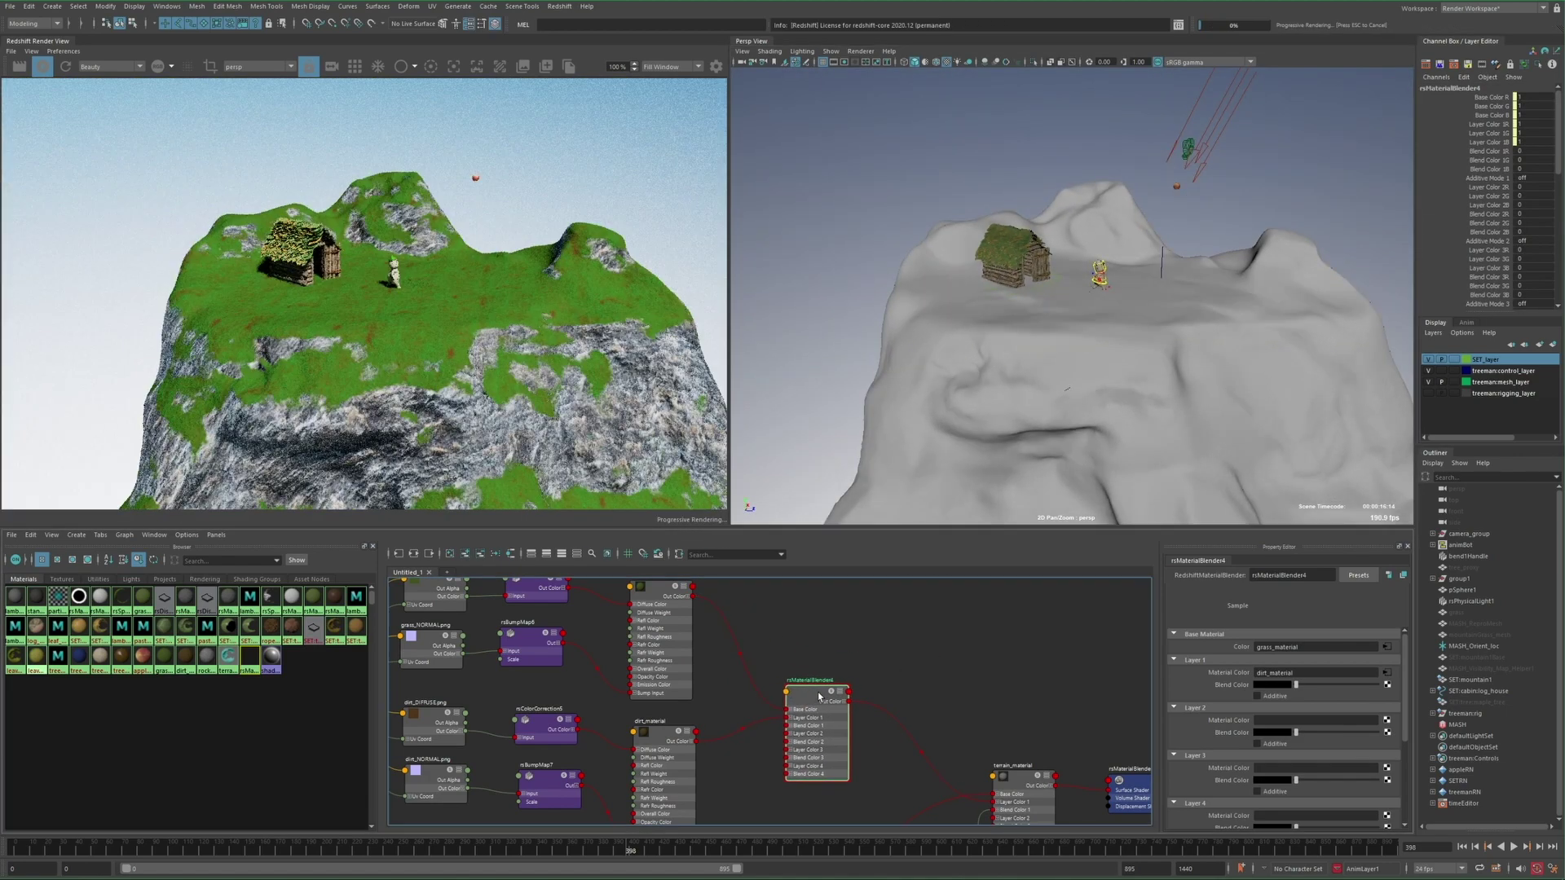
drag(1297, 689, 1221, 708)
drag(823, 692, 841, 686)
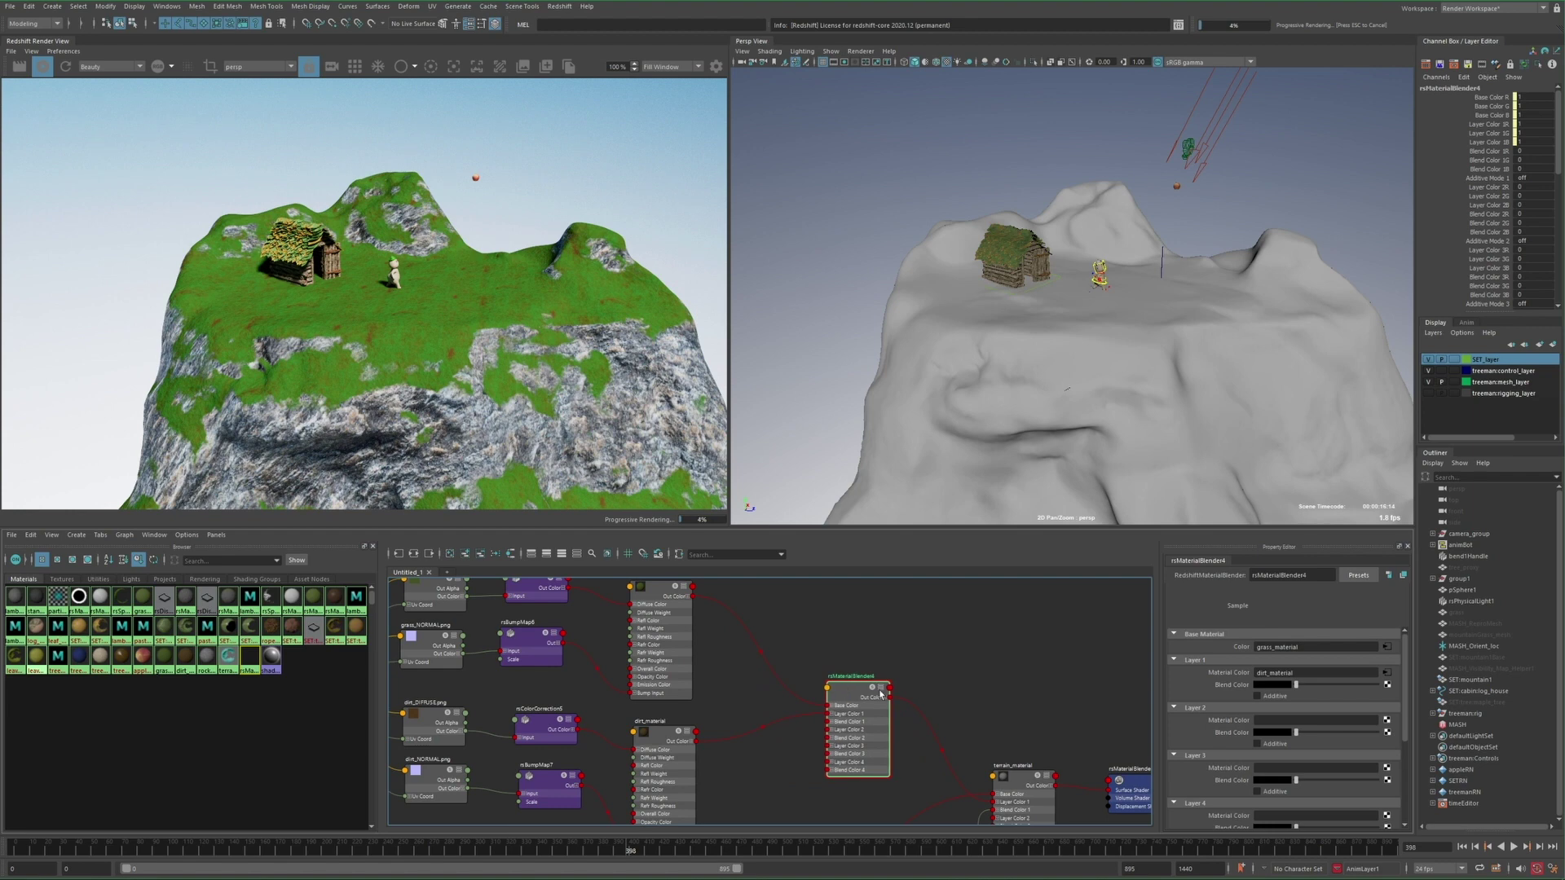
Select the mountain mesh, try the 3D Paint Tool on it and go to its File Textures settings
scroll(882, 691, down, 2)
alt+drag(945, 379, 937, 413)
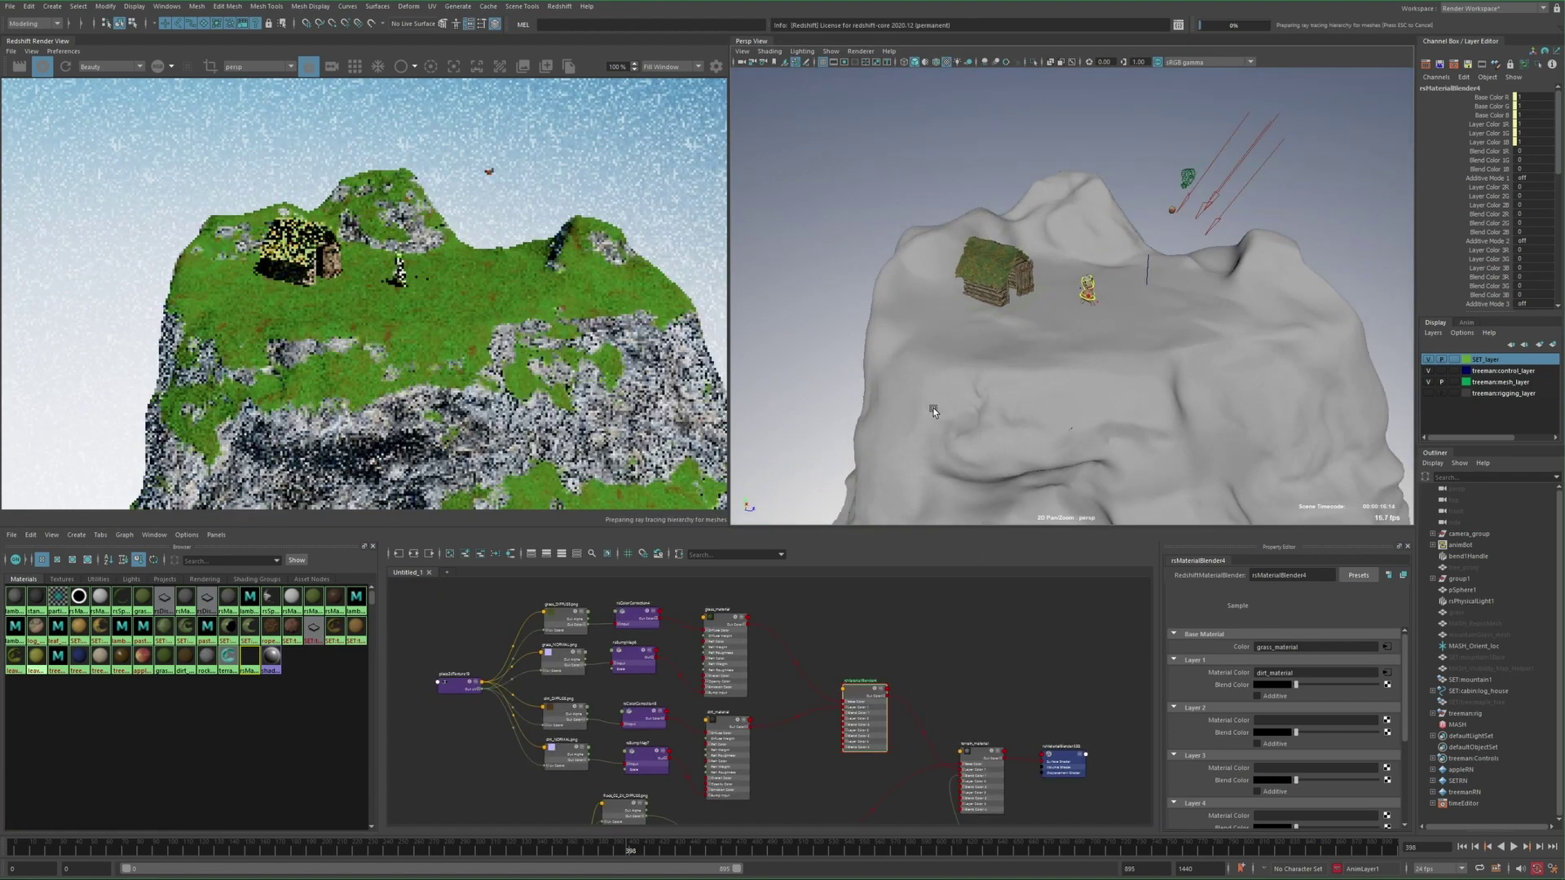
click(935, 412)
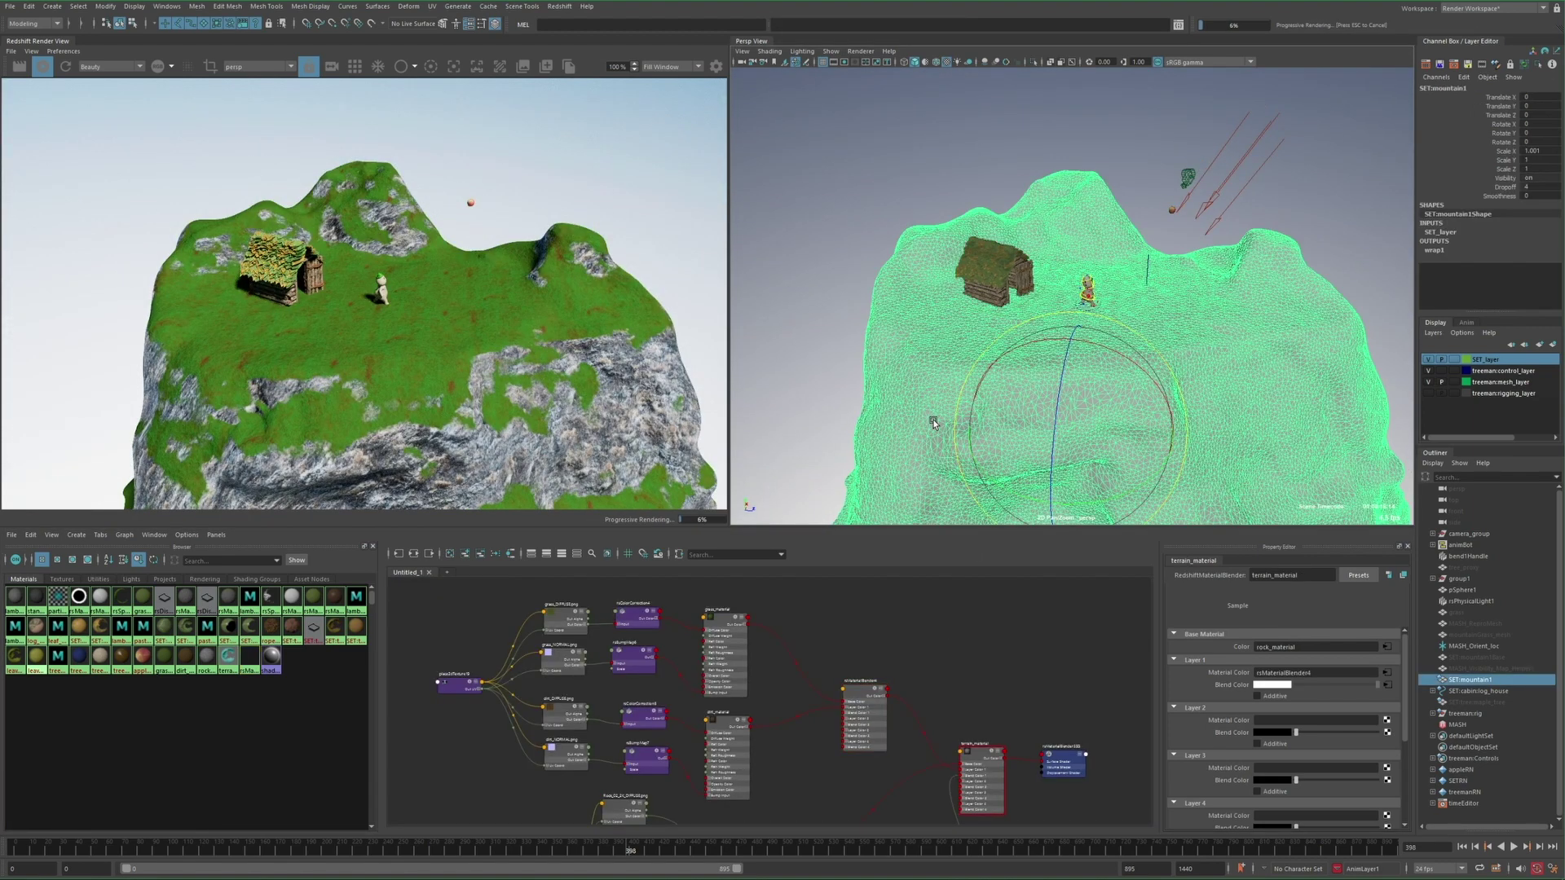
key(Tab)
text(3d p)
key(Return)
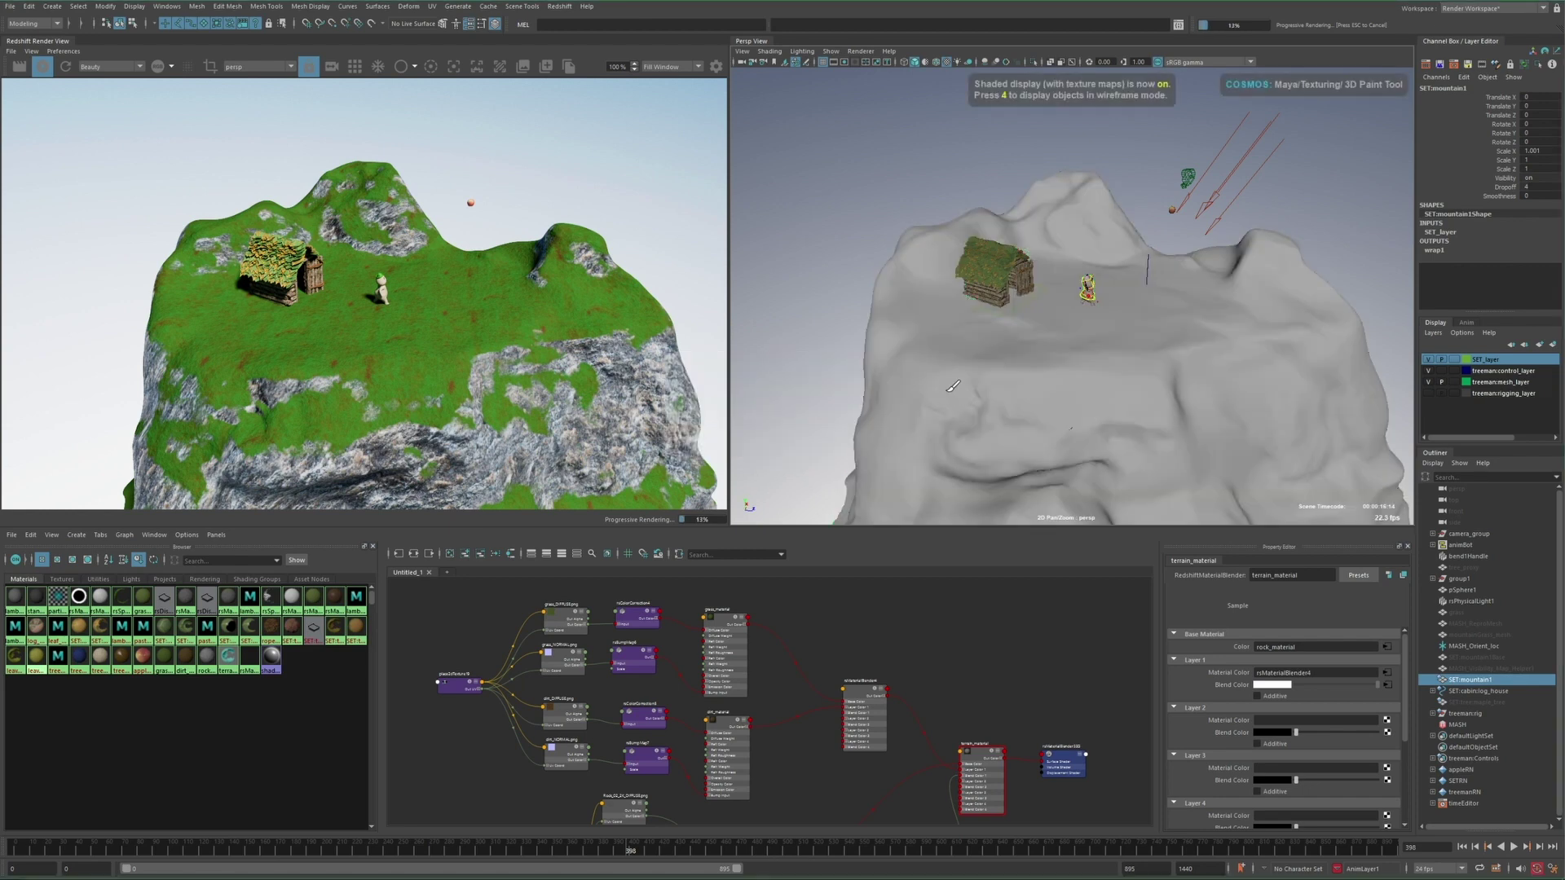
click(88, 216)
drag(97, 201, 359, 188)
scroll(330, 554, down, 2)
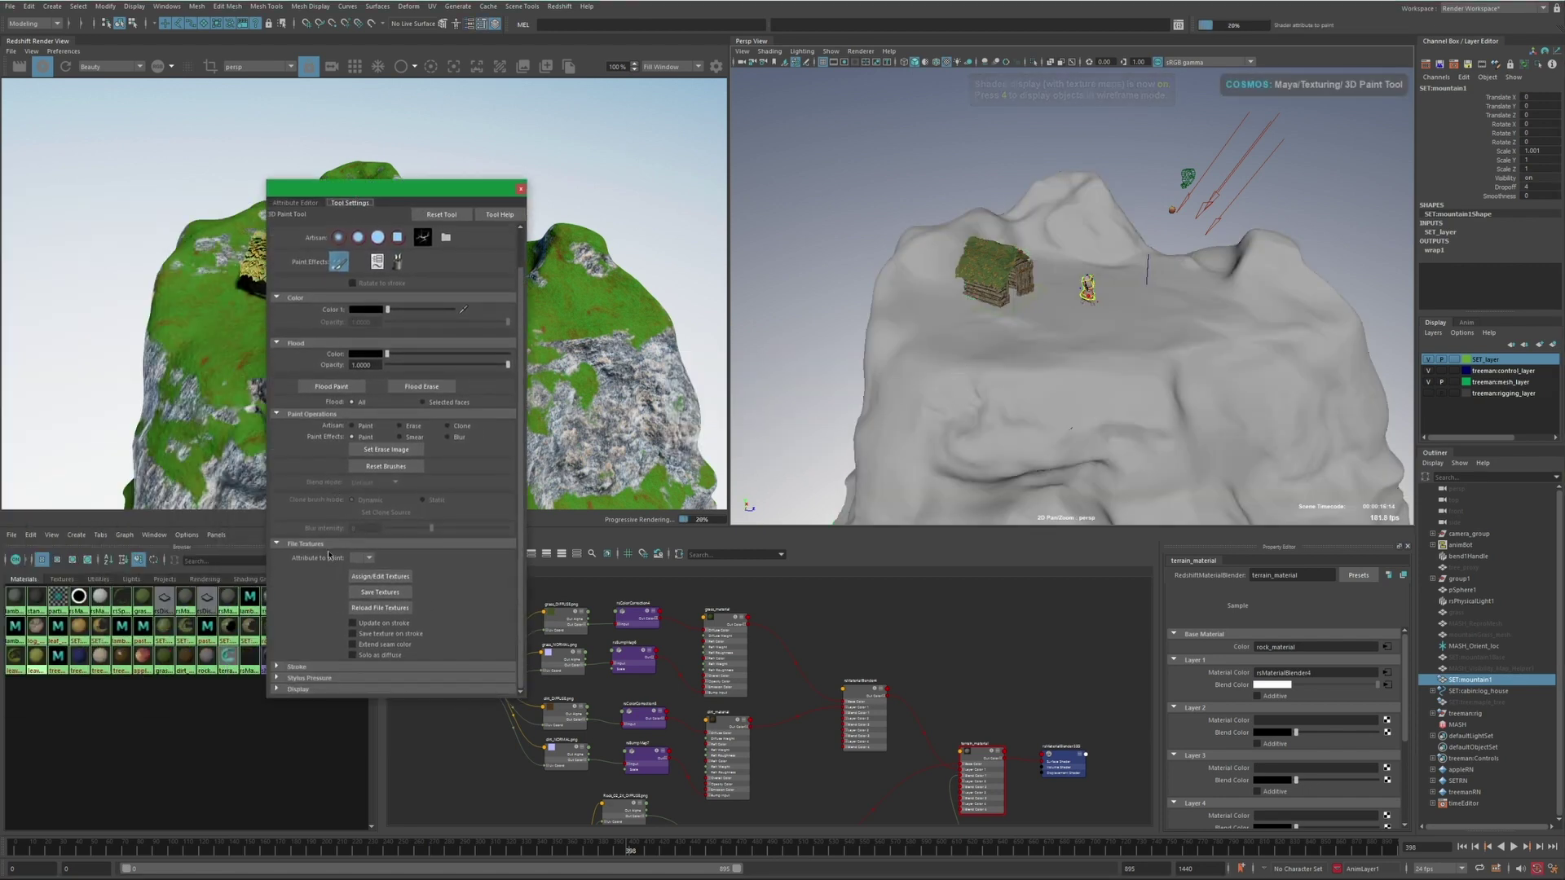
scroll(750, 649, down, 2)
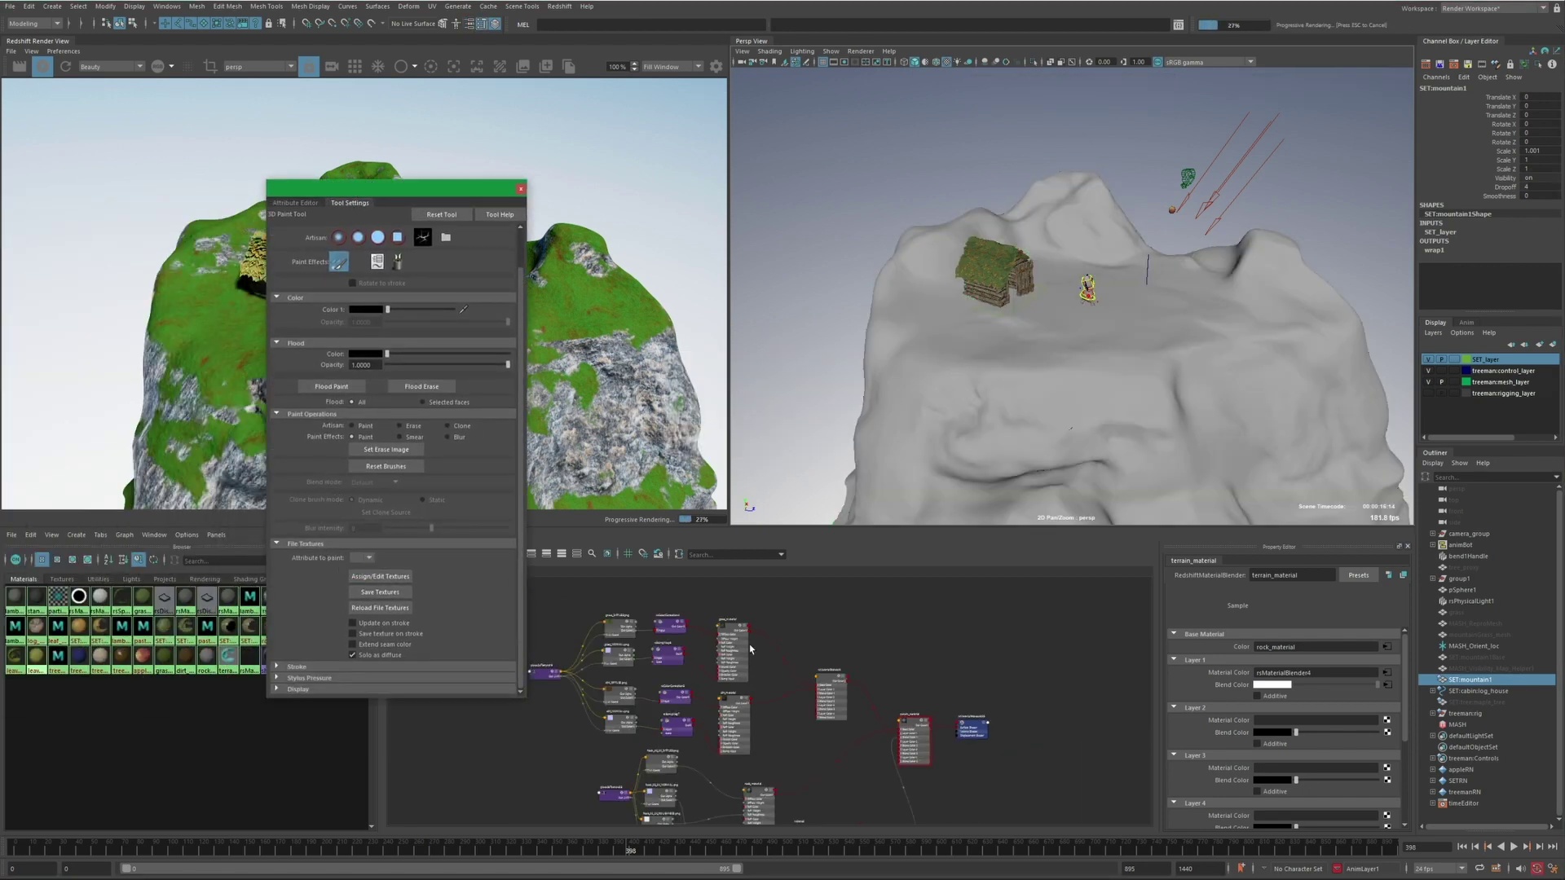
Restart the 3D Paint Tool on the mountain mesh, try to choose an attribute to paint, and return to the Move tool
click(936, 401)
key(w)
key(Tab)
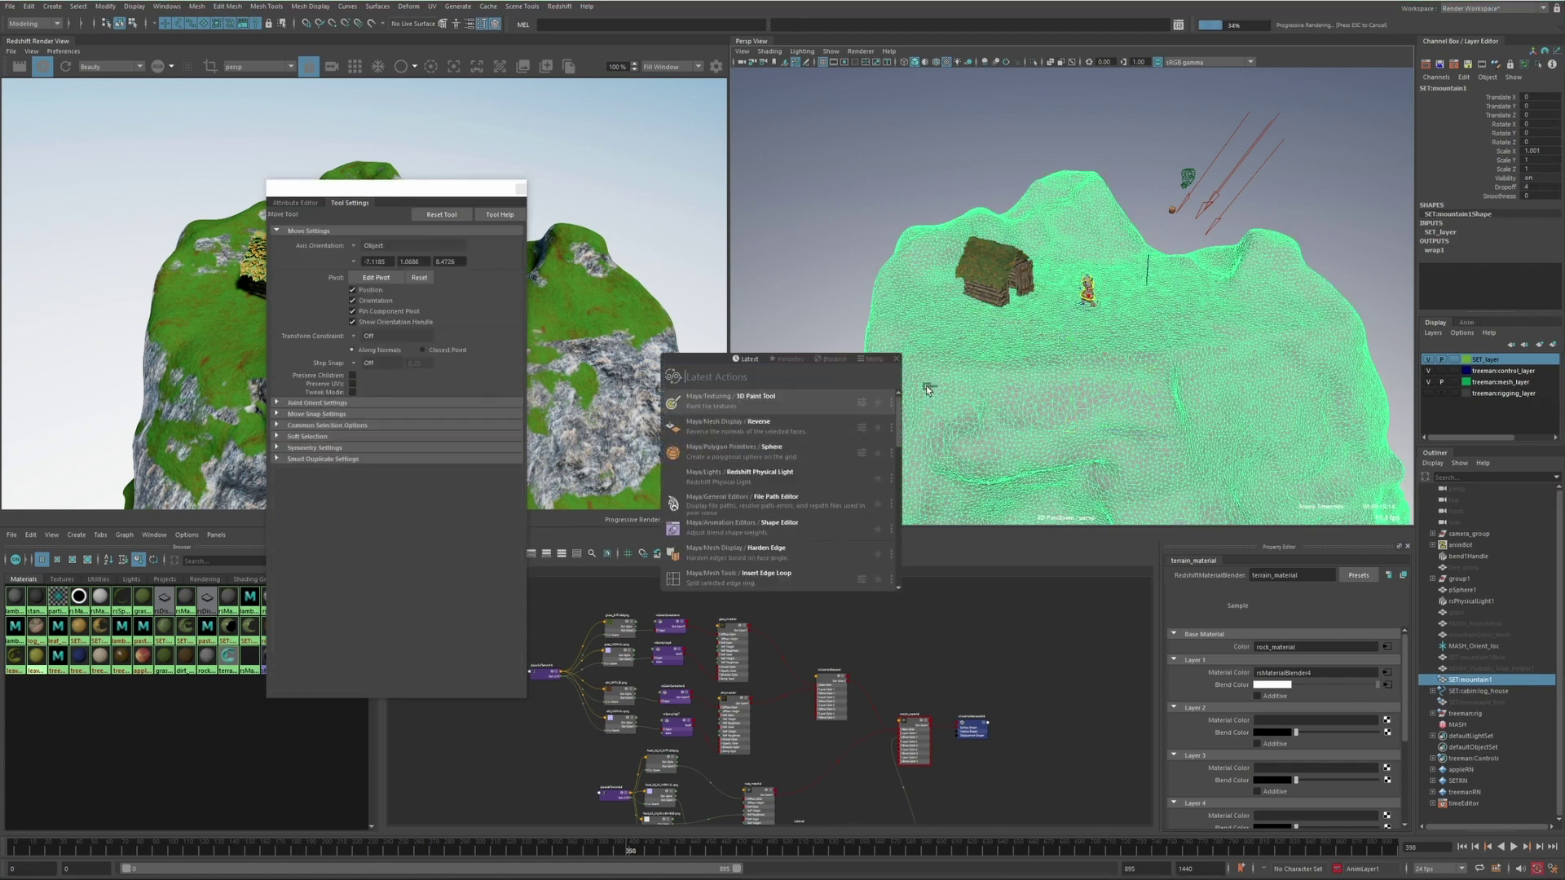
key(Return)
alt+middle_drag(982, 710, 897, 681)
scroll(874, 683, down, 3)
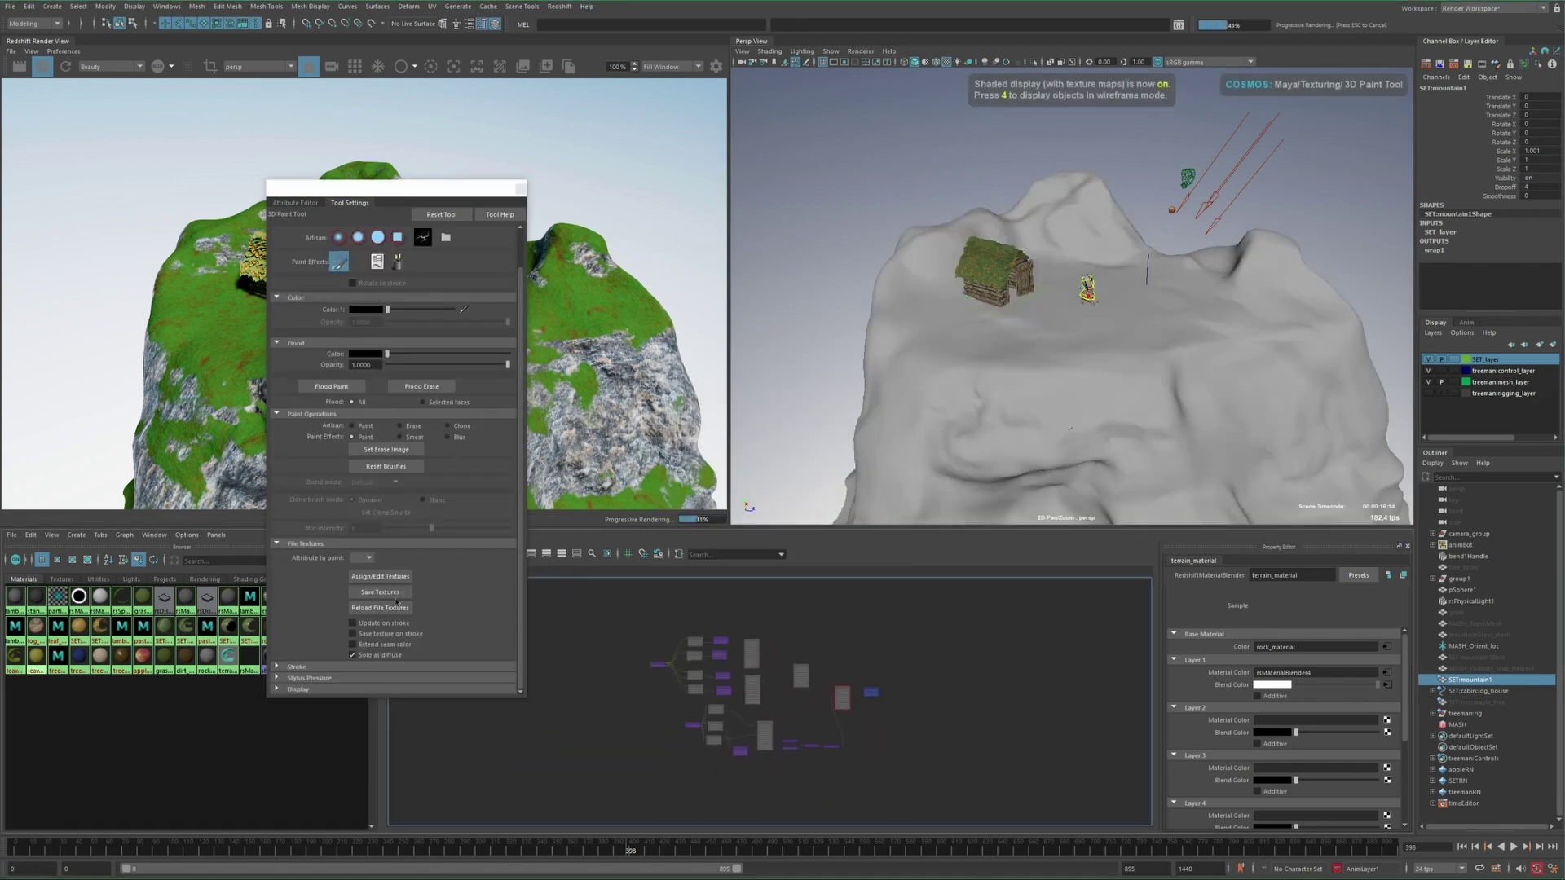
click(363, 561)
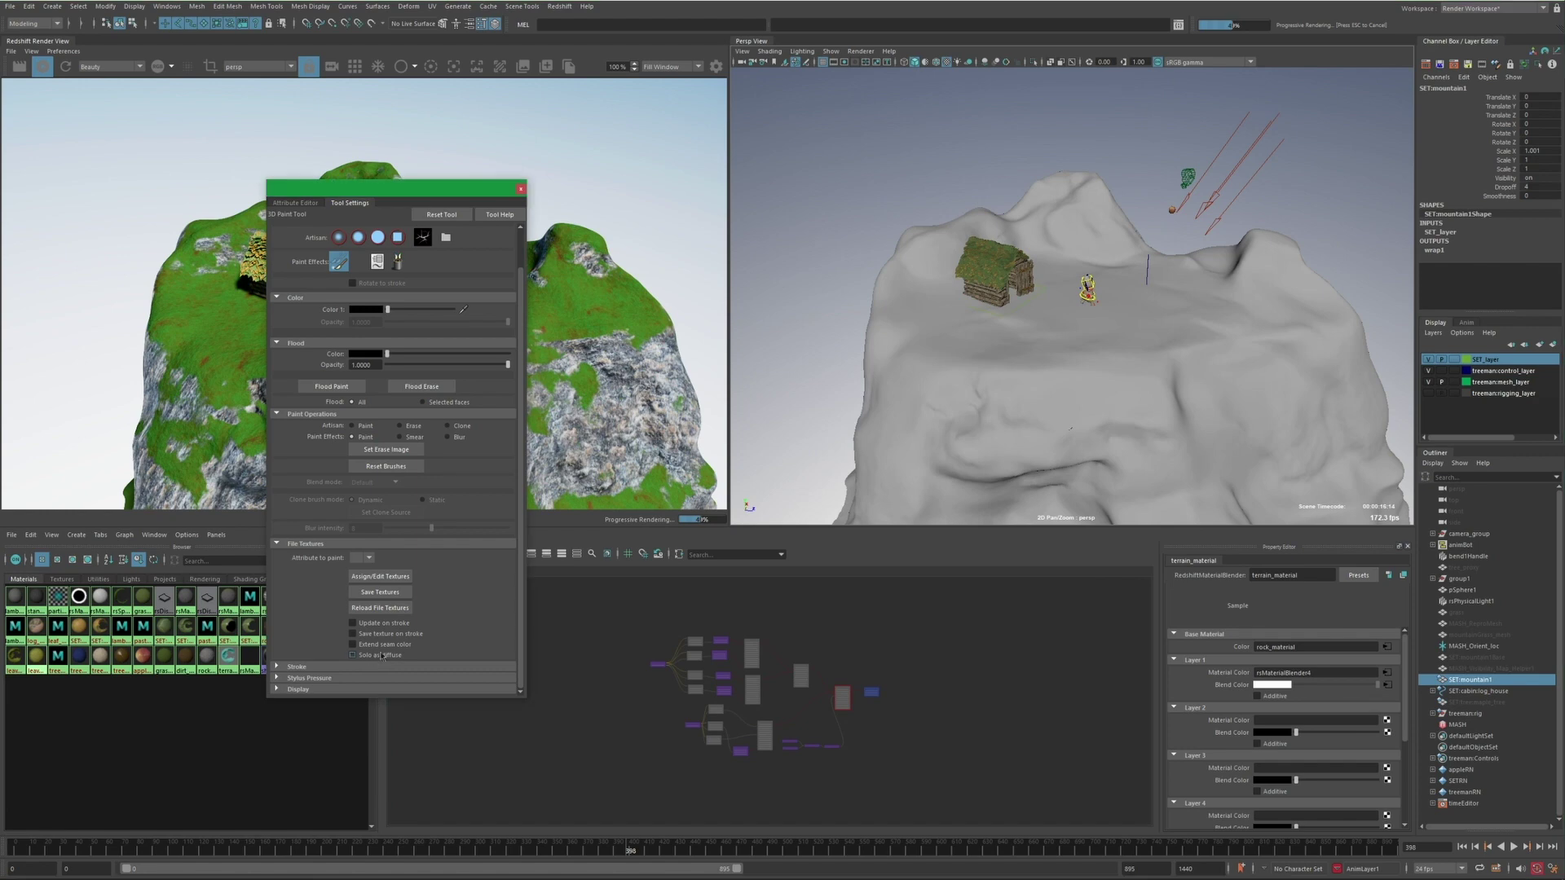
key(w)
scroll(882, 697, up, 3)
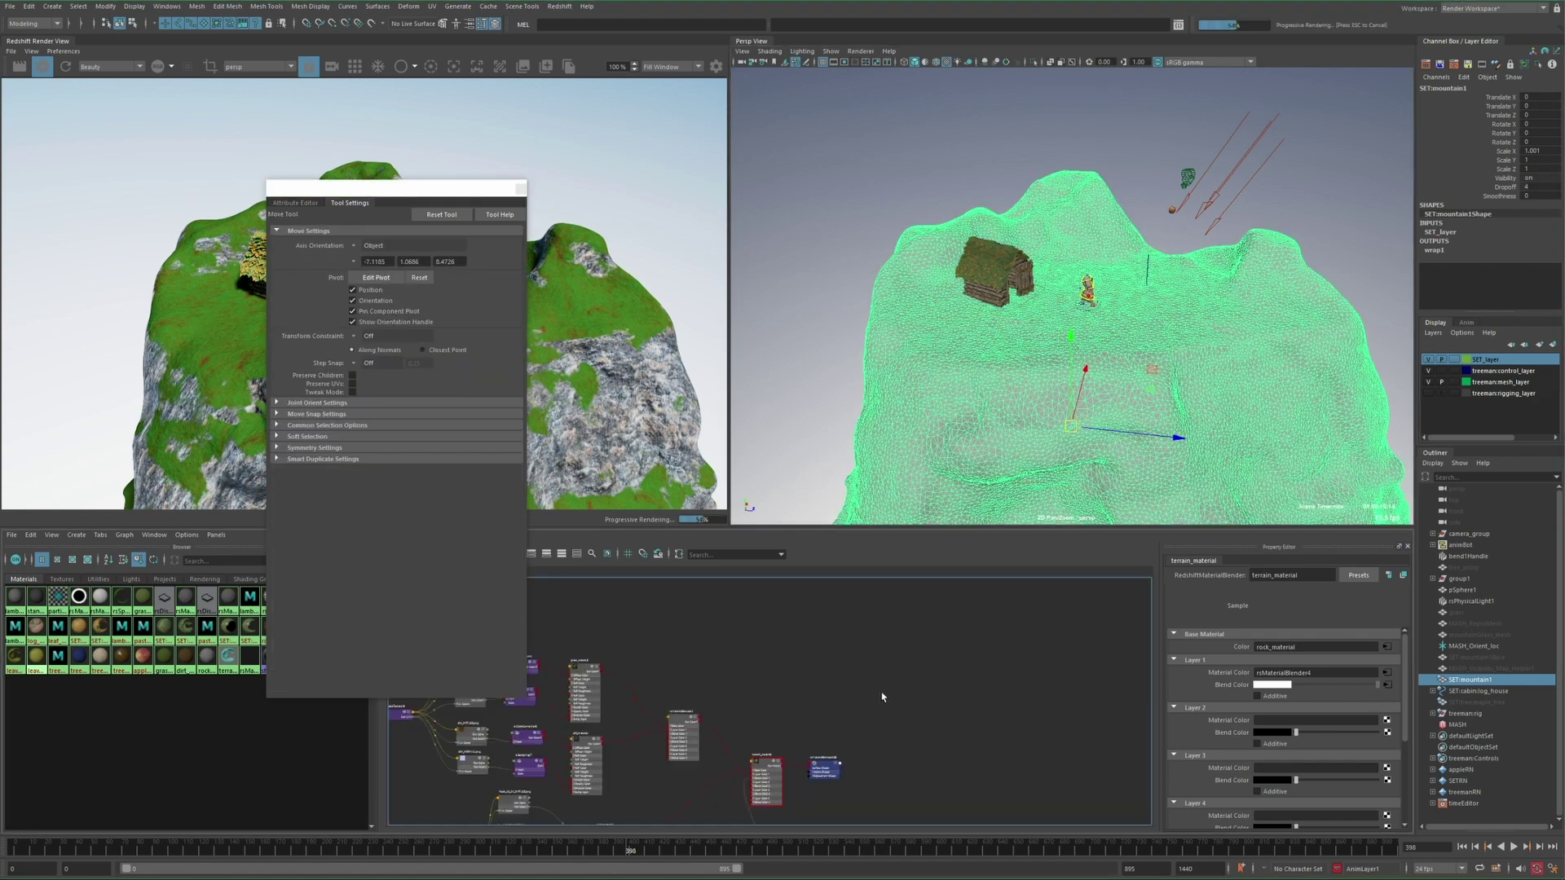
Reassign terrain_material from the terrain shading group's regular surface material to its Redshift Surface Shader
click(828, 769)
scroll(832, 734, up, 3)
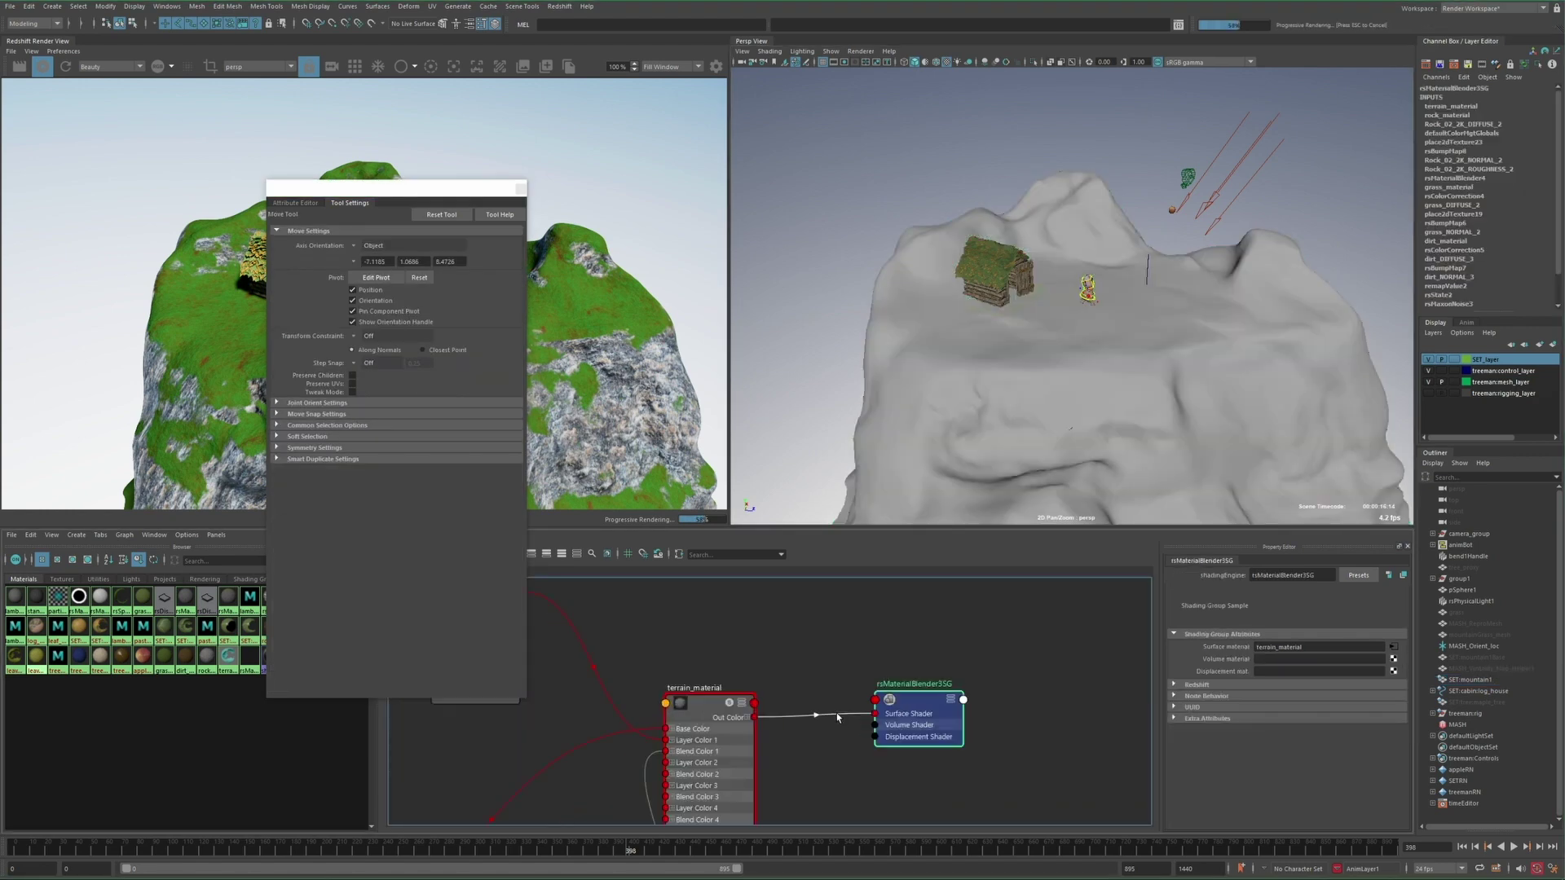
click(1196, 684)
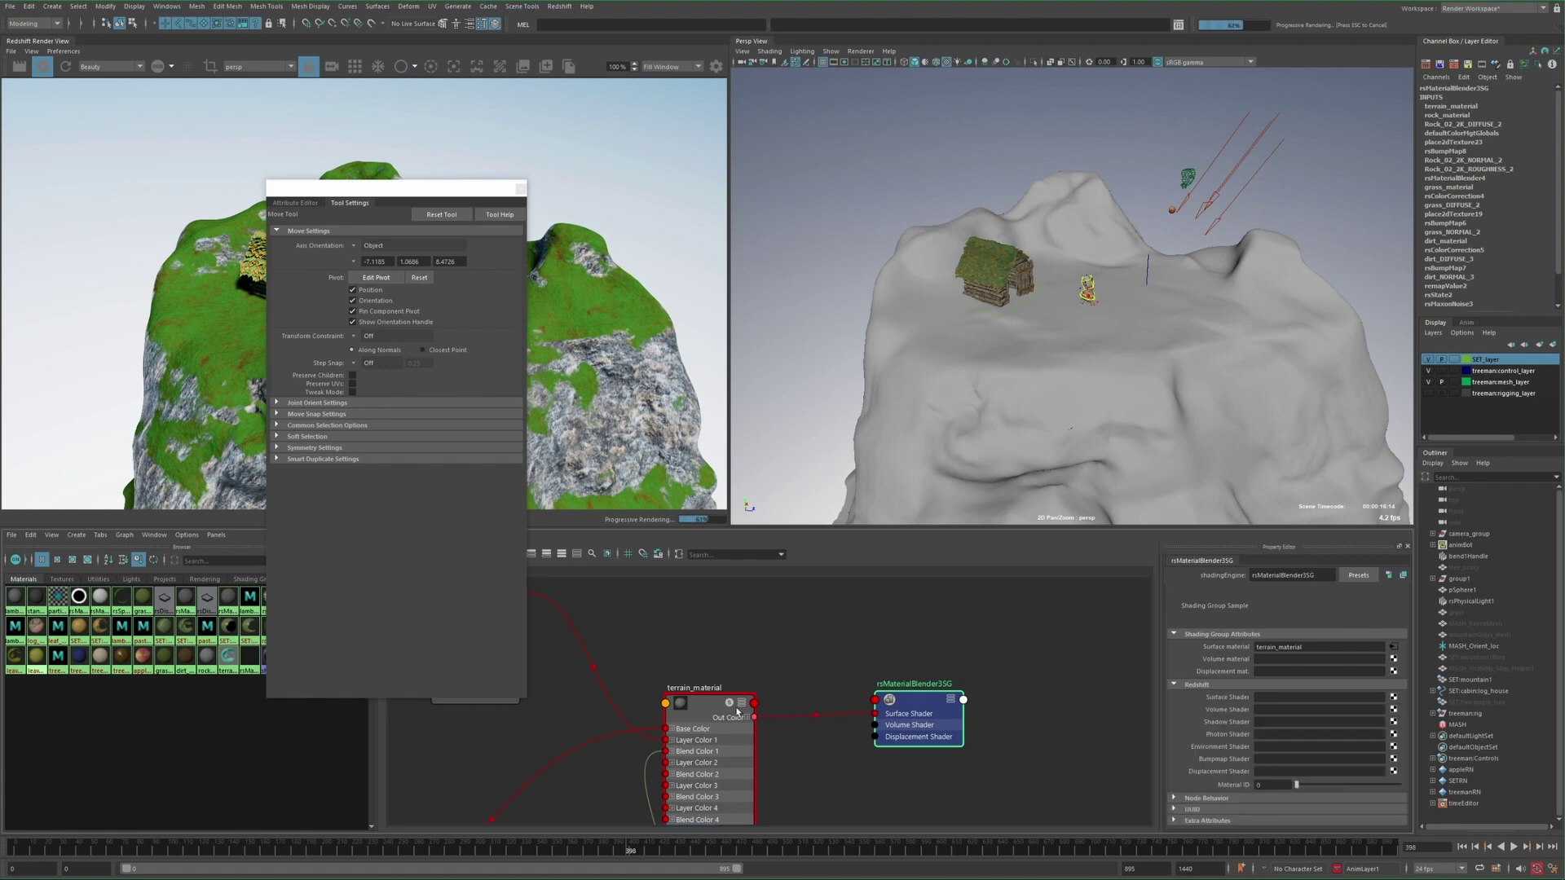
middle_drag(1209, 706, 1208, 706)
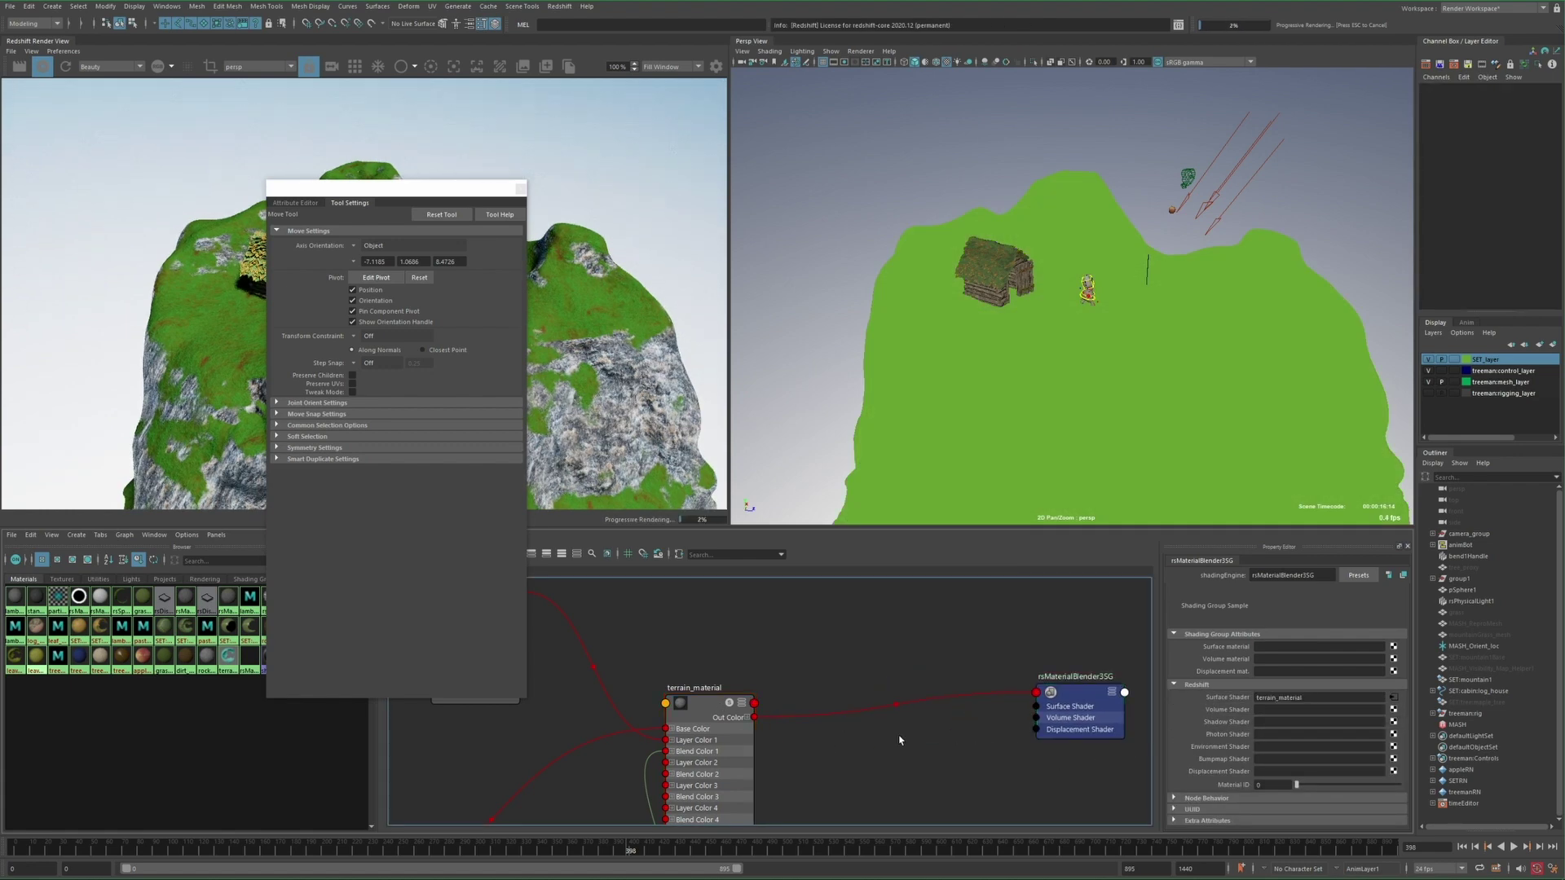
Create a Lambert material named paint_lambert and connect it as the terrain shading group's Surface Shader
key(Return)
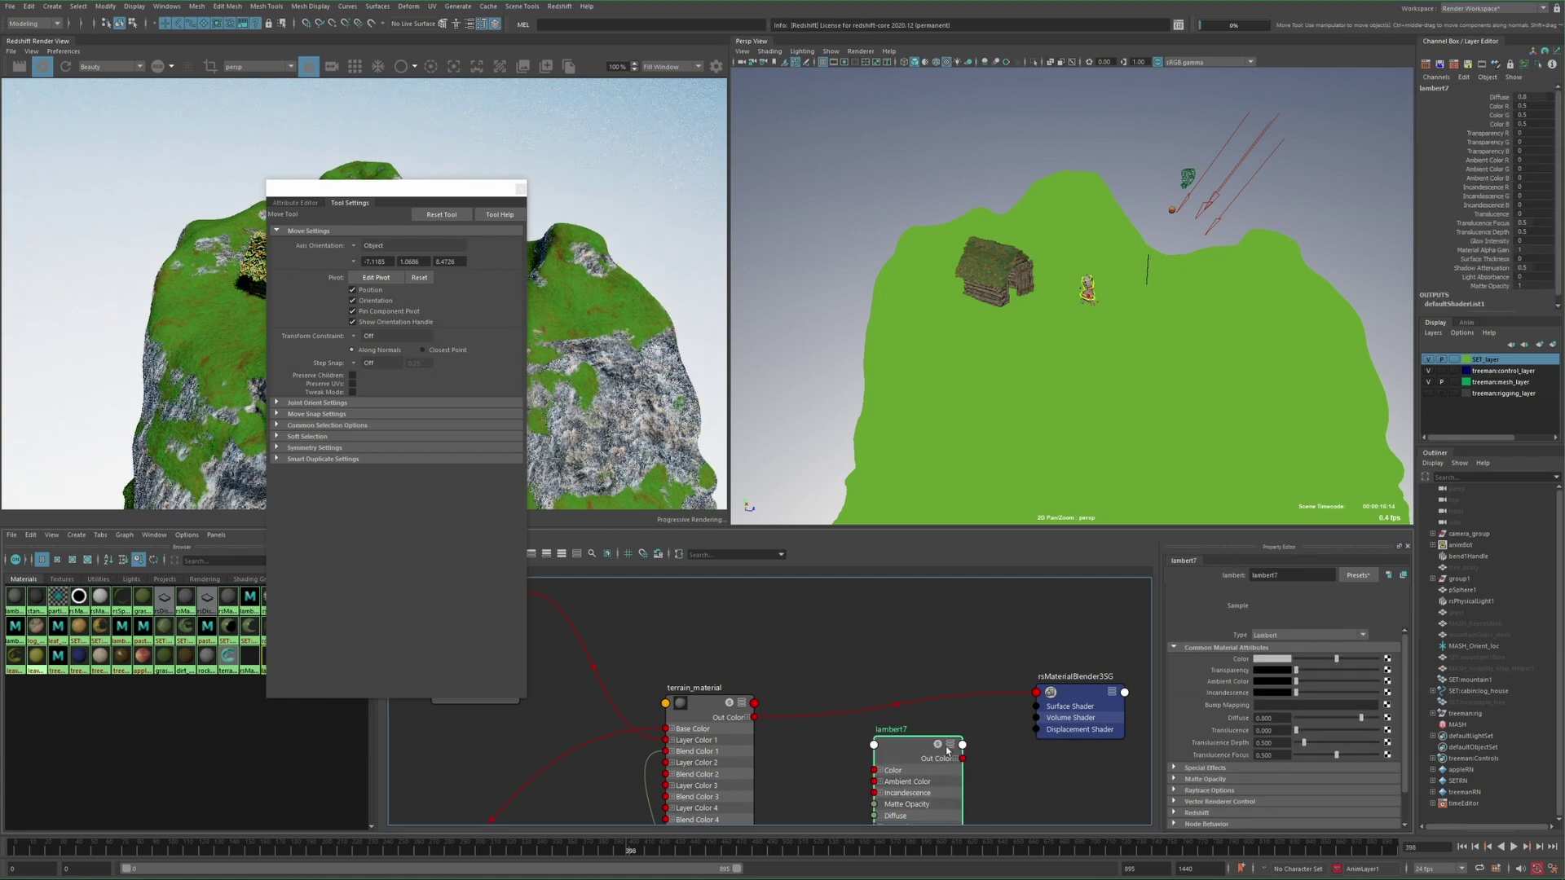
drag(962, 758, 1012, 724)
drag(903, 744, 865, 610)
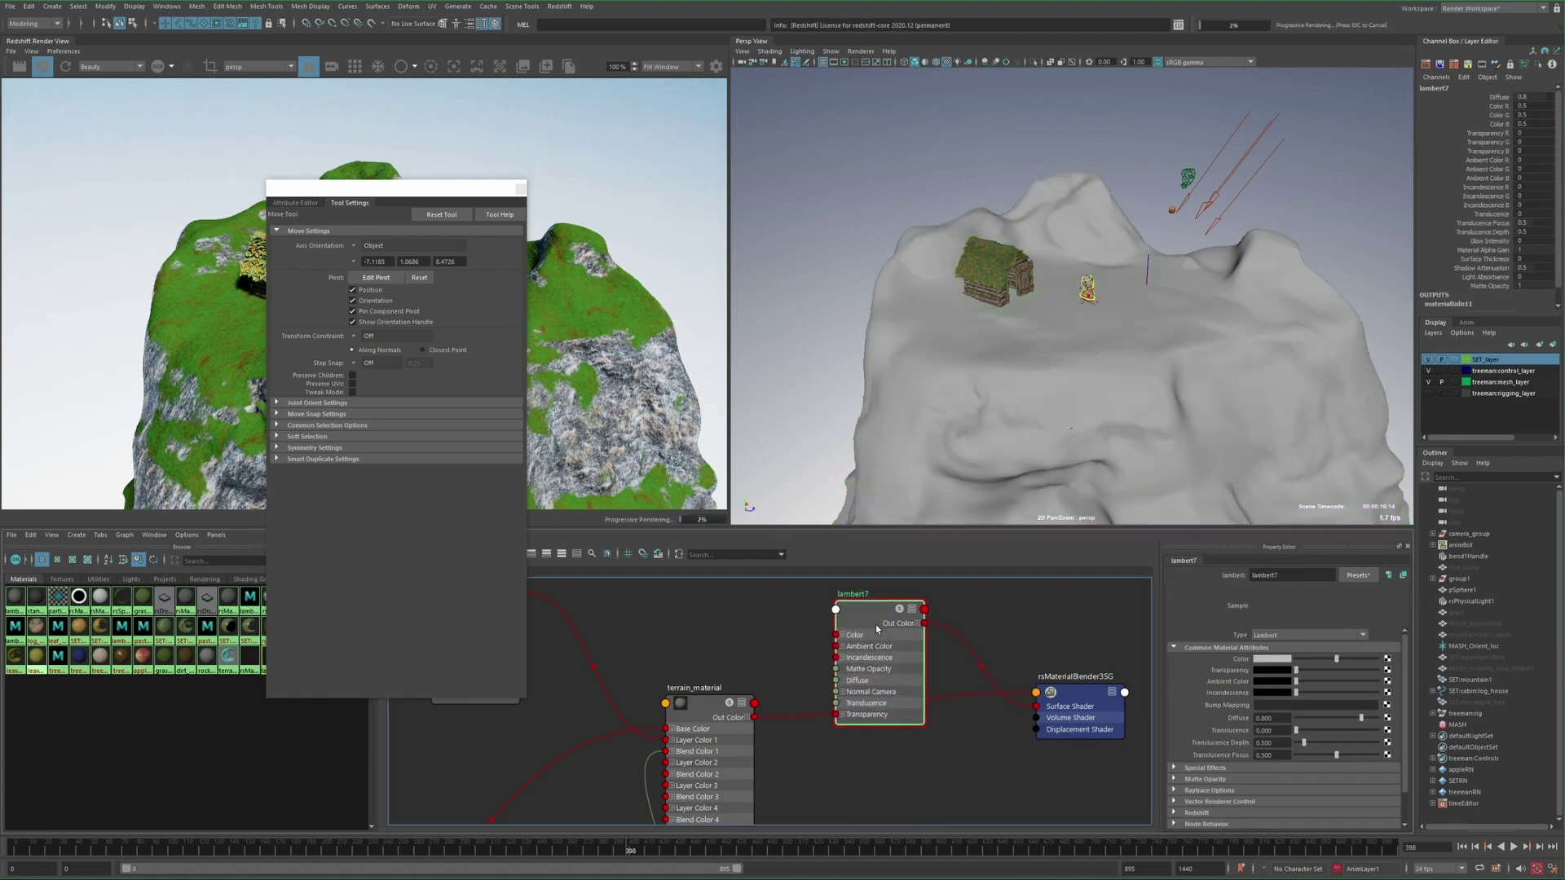
alt+middle_drag(846, 596, 871, 655)
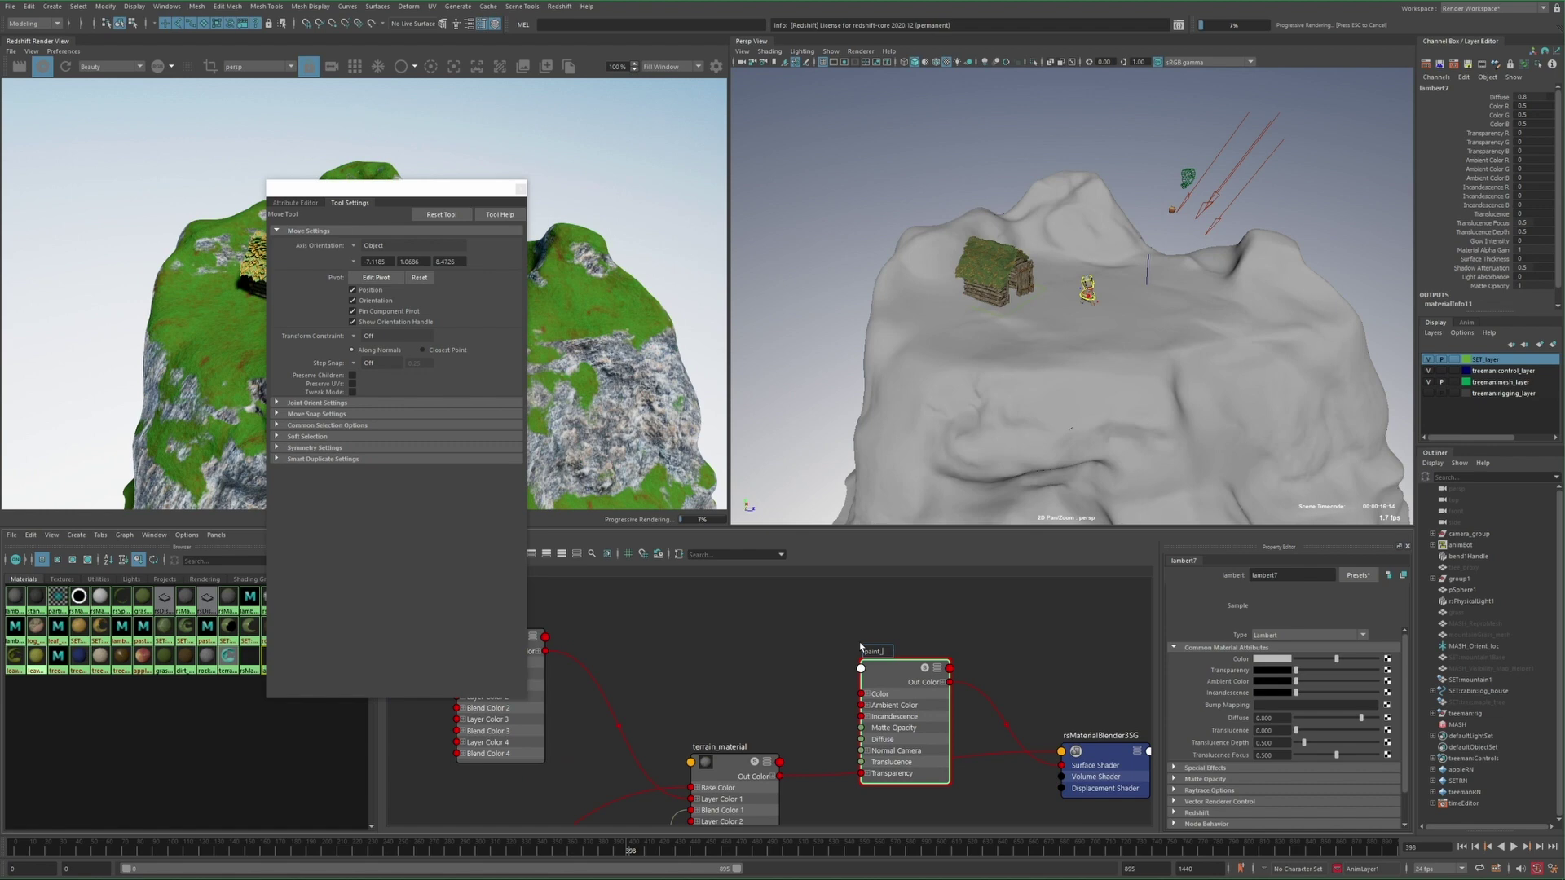
key(Return)
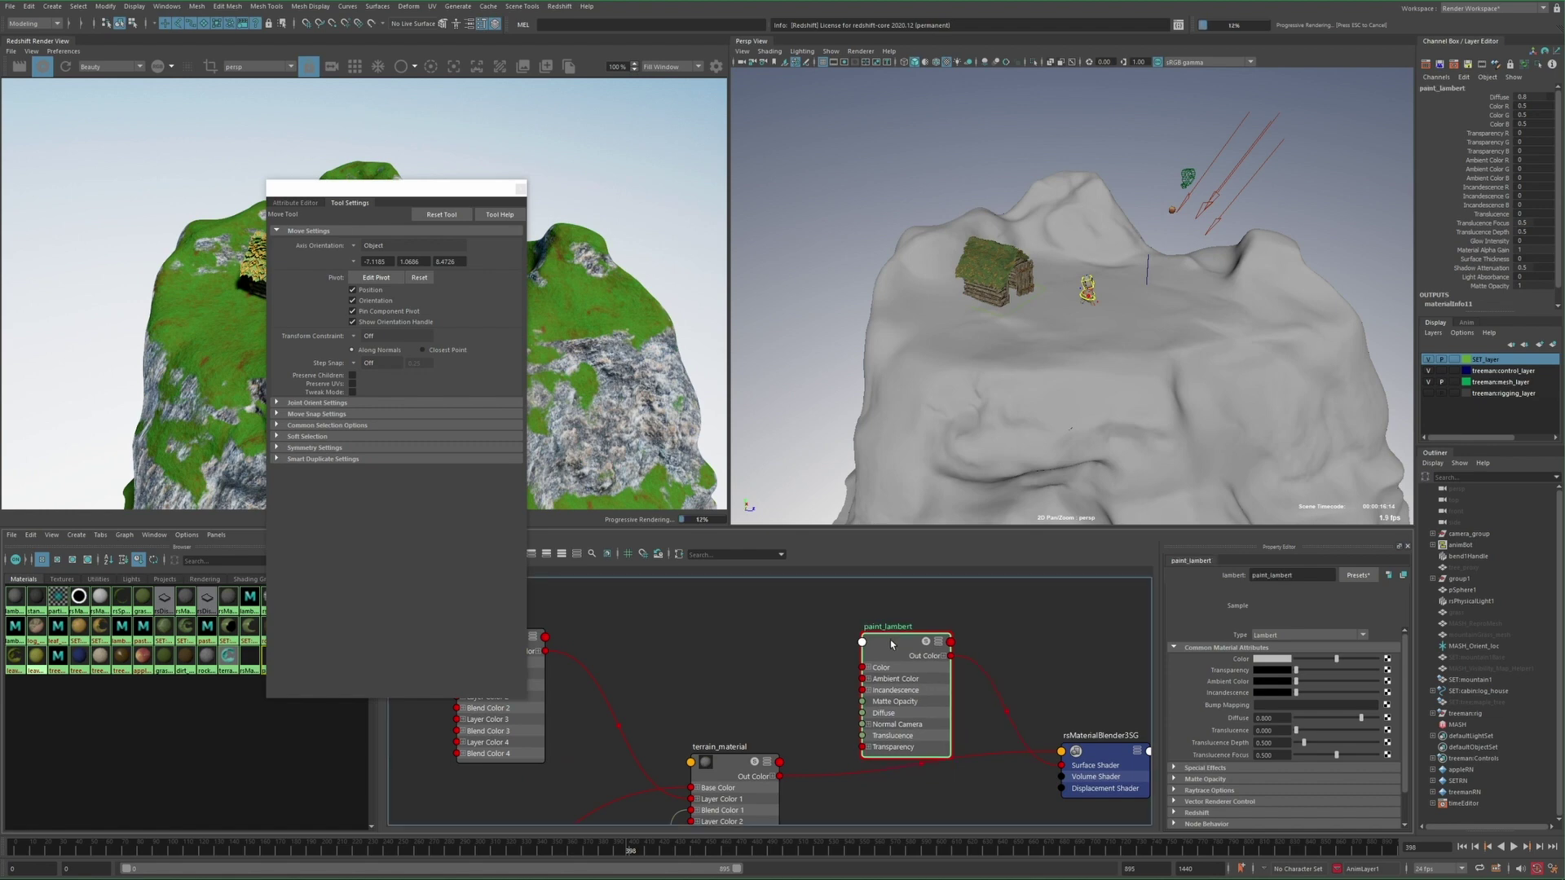
Test a teal color on paint_lambert, close the Tool Settings window and return the color to grey
click(1272, 659)
click(1173, 691)
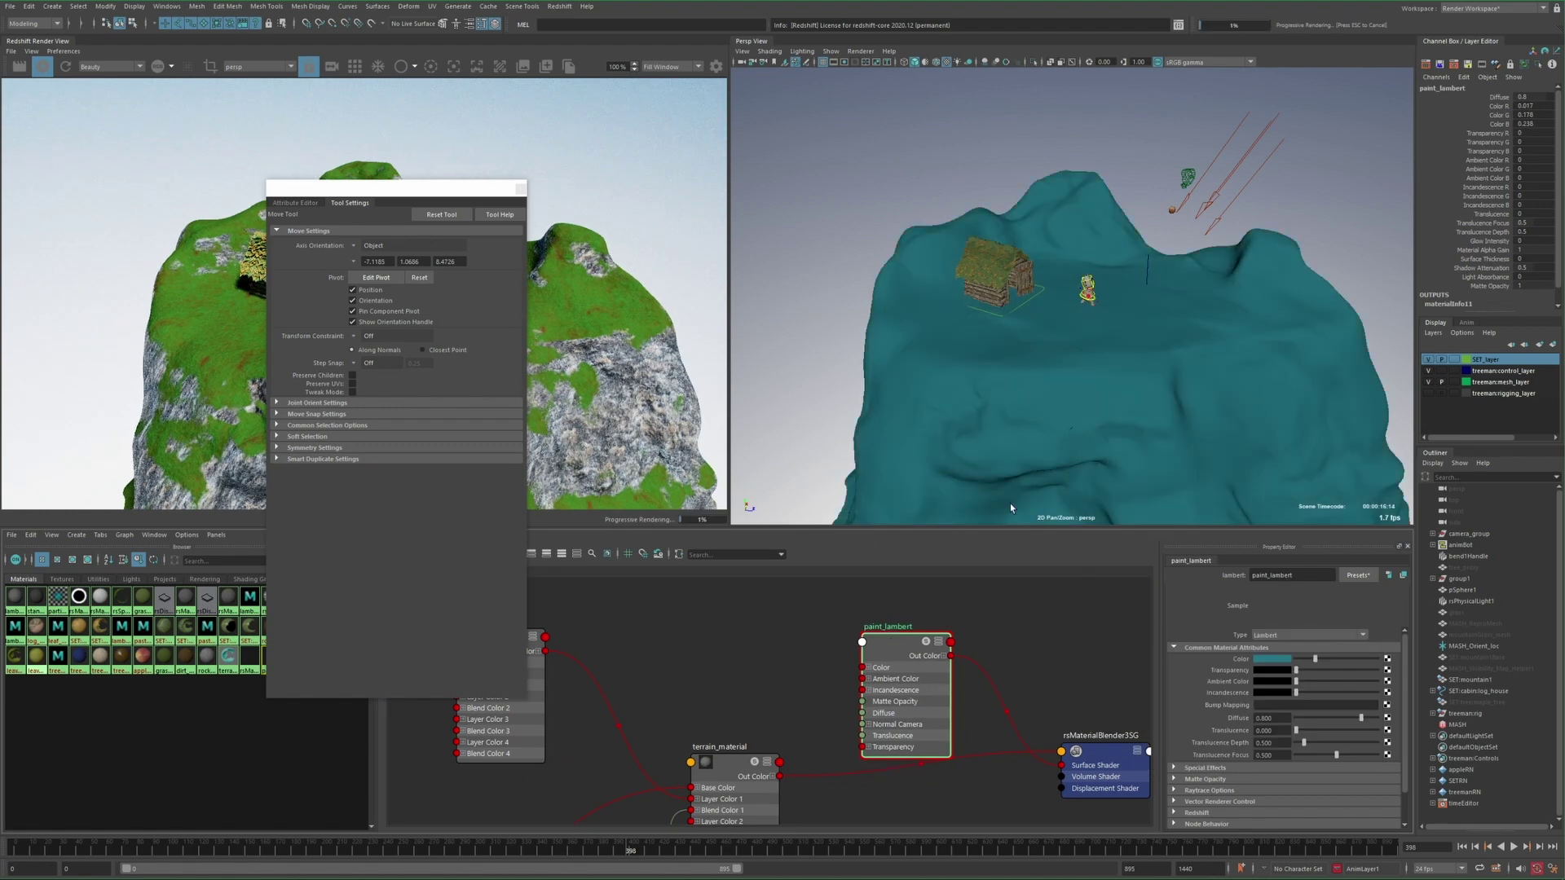
click(520, 189)
drag(737, 761, 746, 747)
mouse_move(746, 748)
alt+middle_down()
mouse_move(736, 642)
mouse_move(747, 732)
alt+middle_up()
click(901, 627)
mouse_move(1315, 659)
mouse_down()
mouse_move(1359, 662)
mouse_move(1333, 661)
mouse_up()
Start the 3D Paint Tool on the mountain mesh and open the texture assignment for its Color attribute
click(1051, 395)
key(Tab)
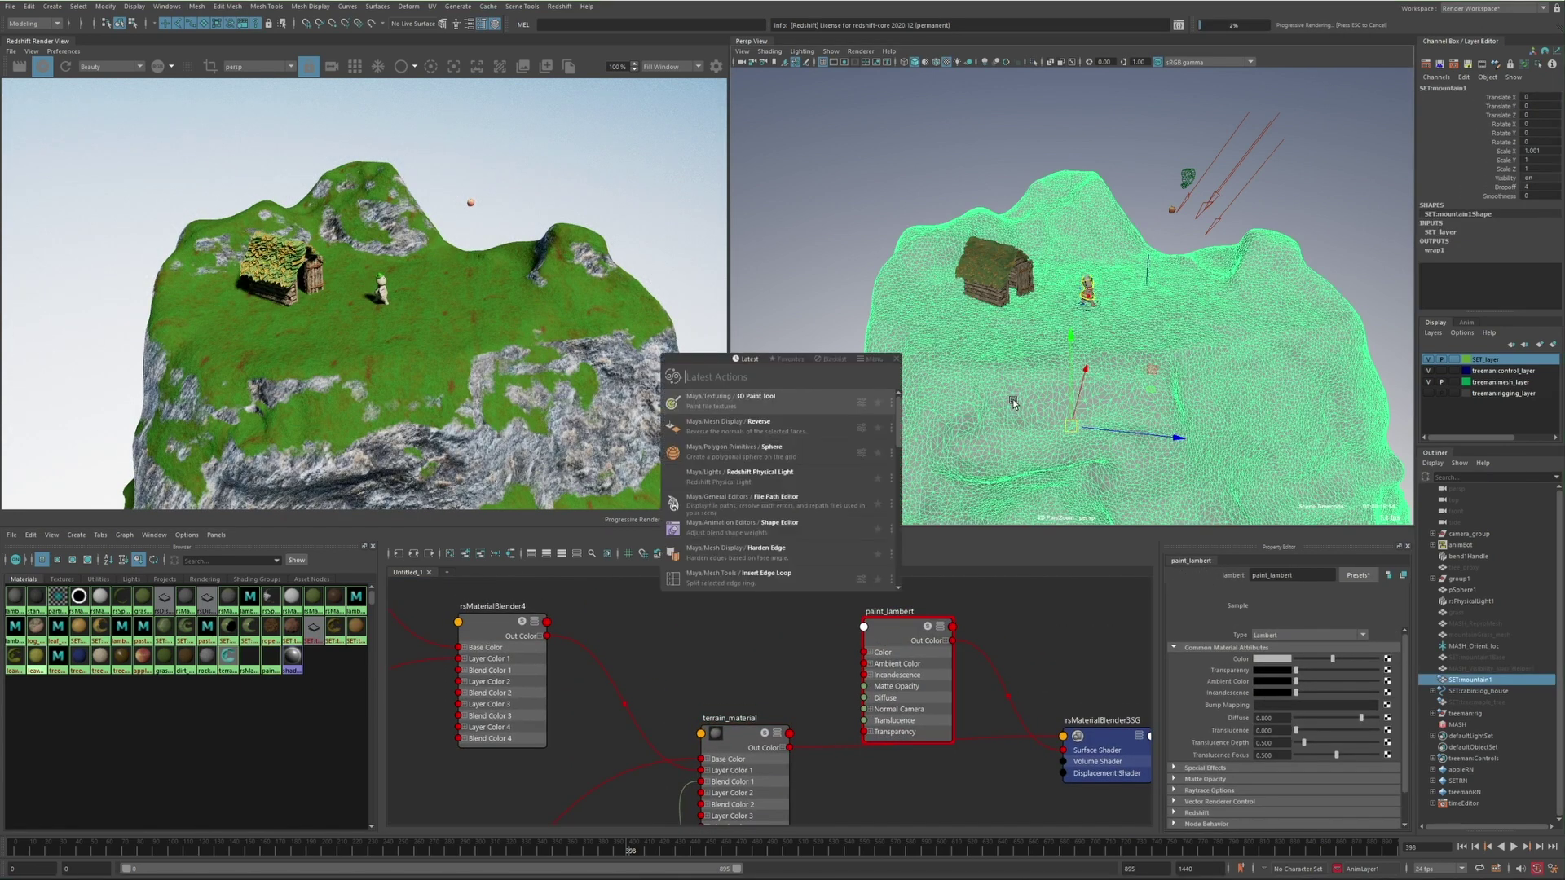
key(Return)
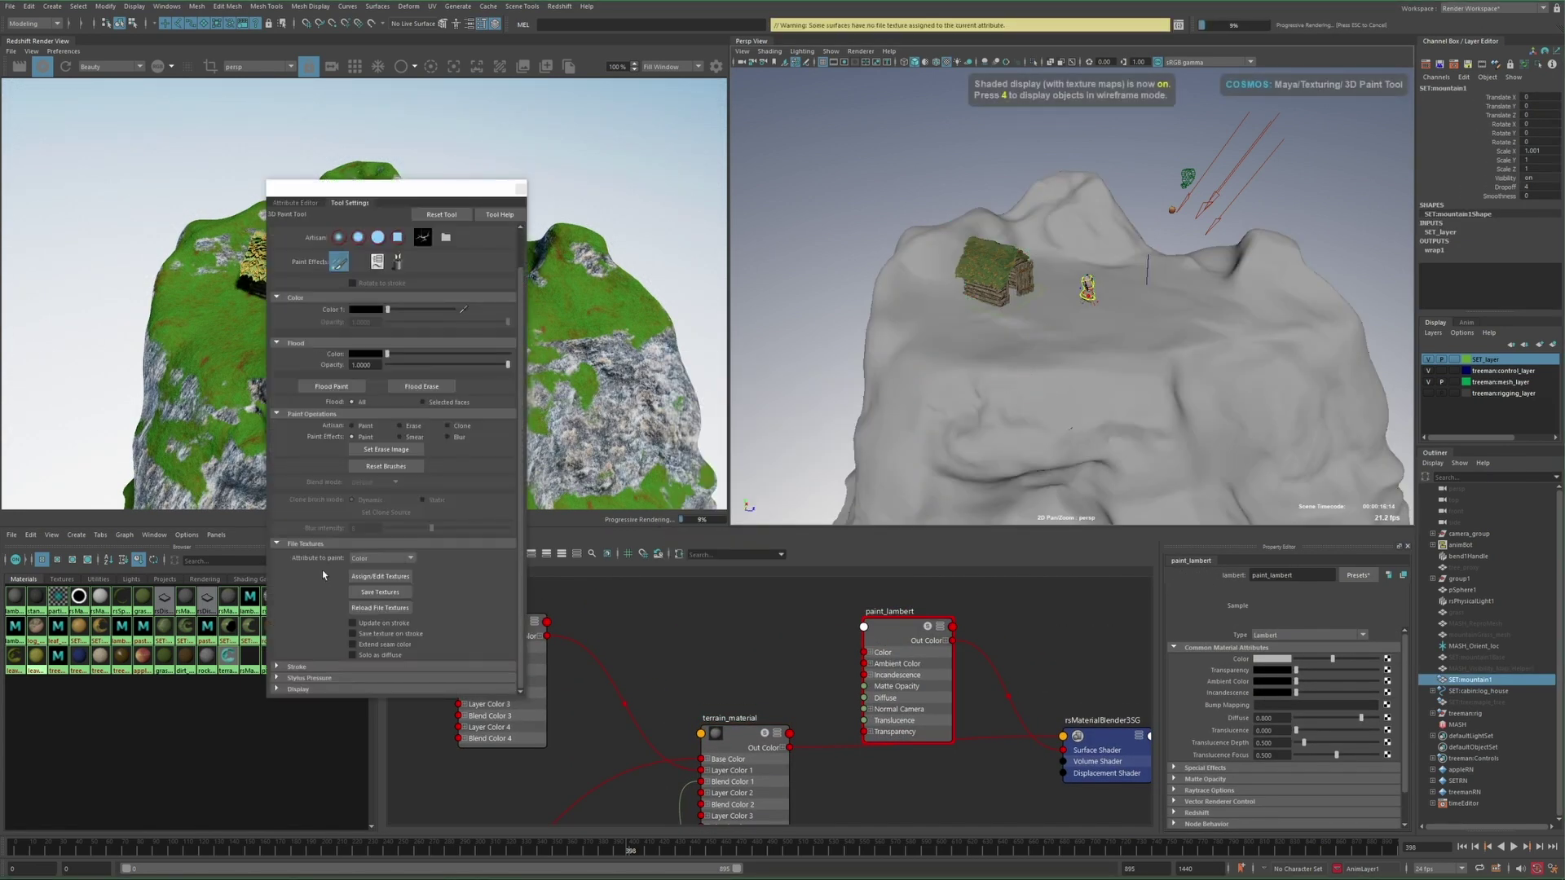
click(371, 577)
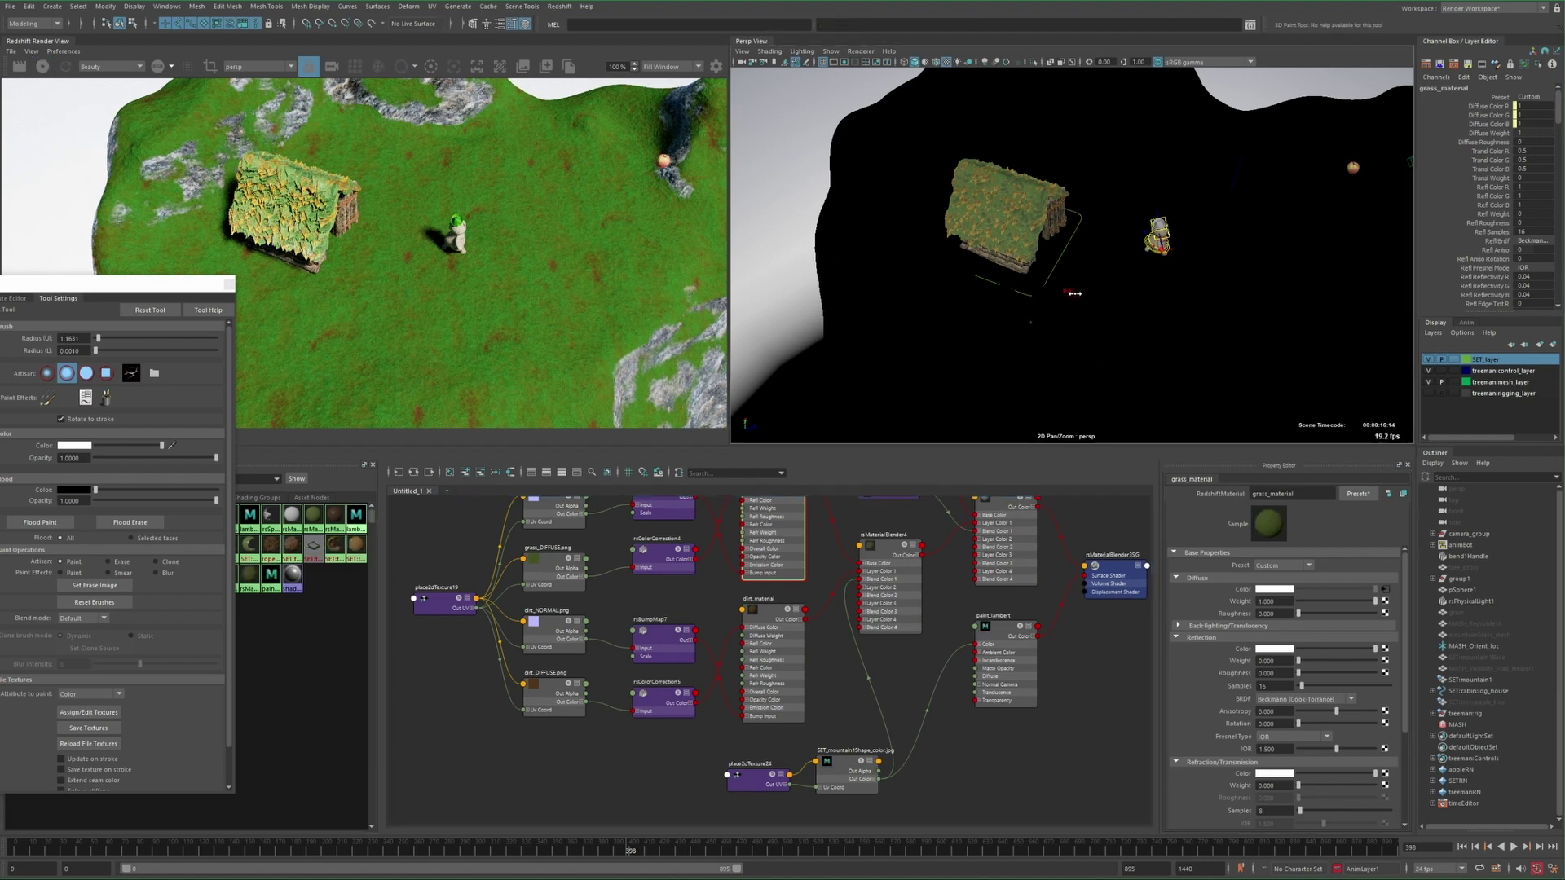
Paint a white dirt-mask patch on the ground in front of the hut and save the textures
click(79, 726)
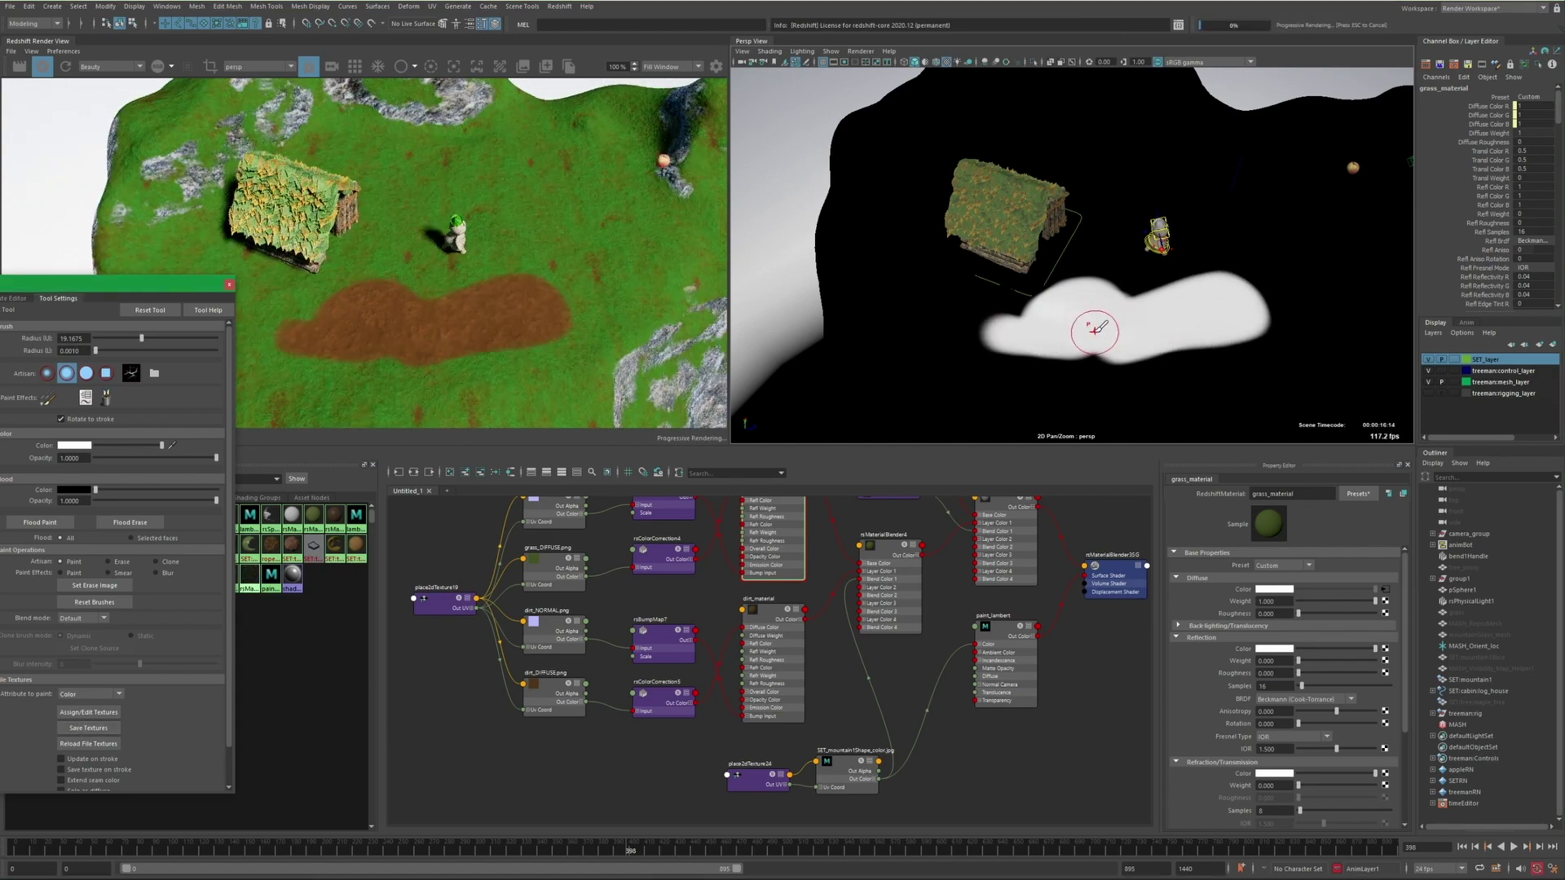
scroll(1093, 309, up, 5)
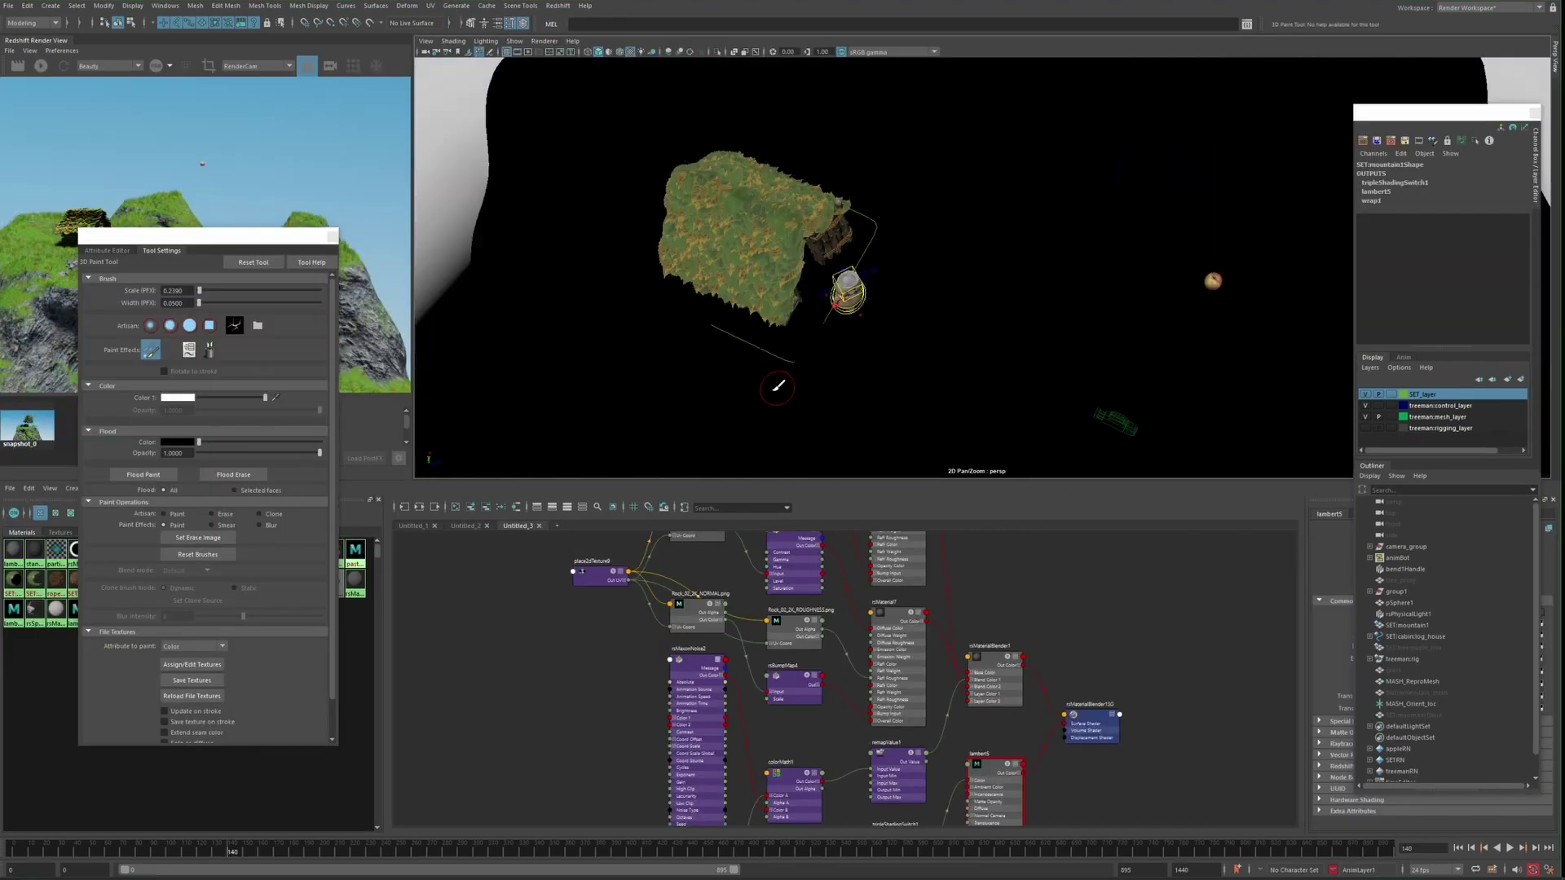
Browse for an image file and load it as the 3D Paint Tool's brush shape
mouse_move(816, 261)
alt+mouse_down()
mouse_move(902, 285)
mouse_move(560, 394)
mouse_move(1123, 340)
mouse_move(978, 359)
mouse_move(891, 342)
alt+mouse_up()
click(257, 326)
click(674, 403)
click(1245, 653)
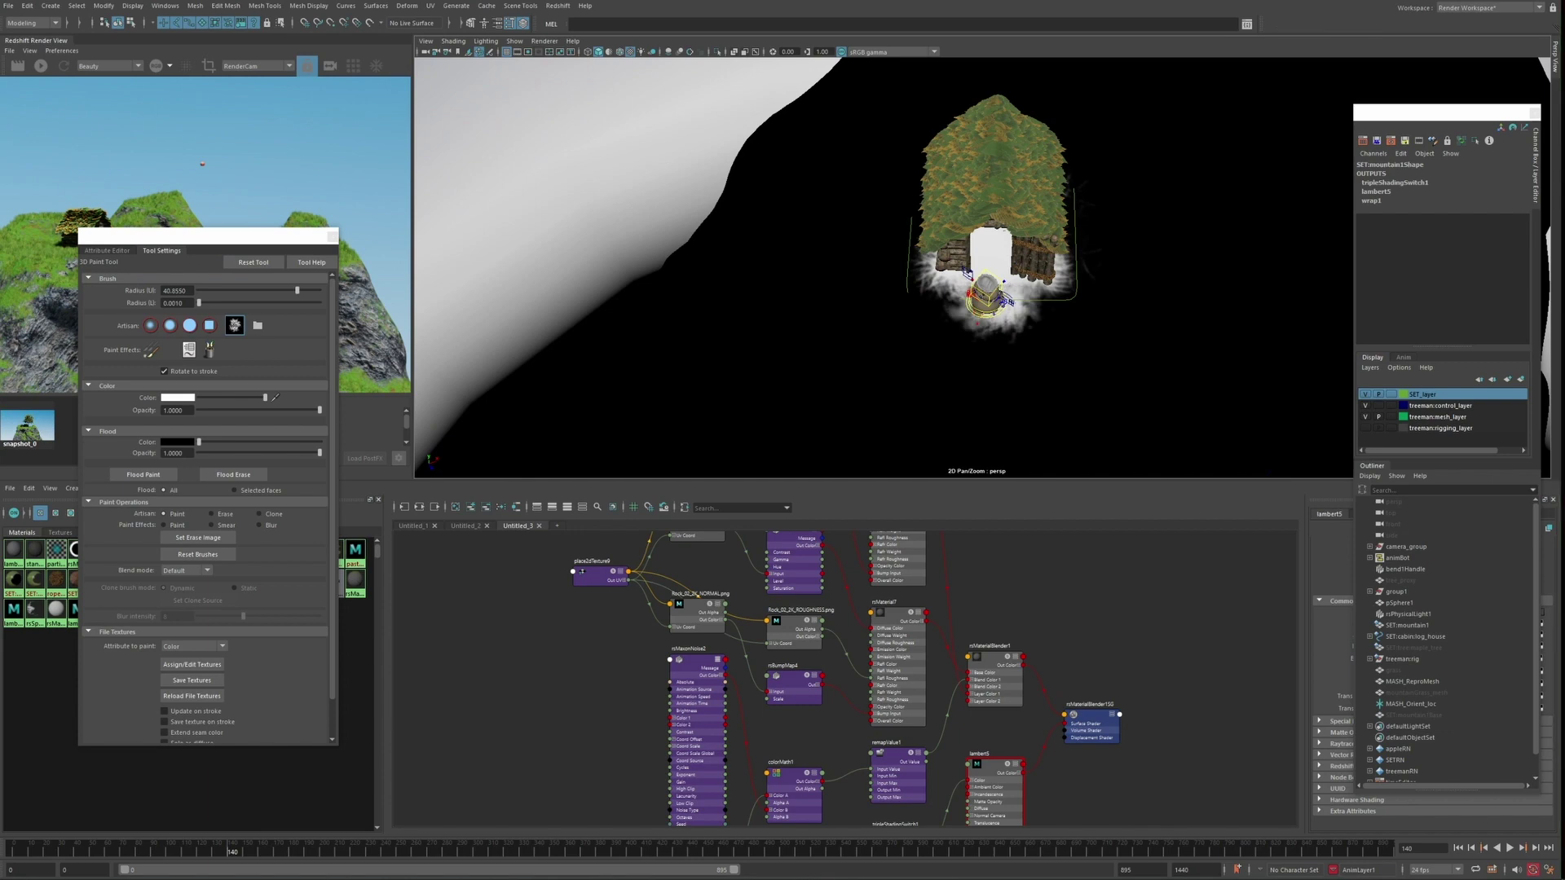
Paint a textured white path from the hut's doorway across the ground to the character
alt+middle_drag(995, 359, 988, 277)
drag(991, 245, 995, 315)
alt+middle_drag(995, 315, 984, 220)
drag(983, 220, 986, 277)
mouse_move(937, 291)
mouse_down()
mouse_move(985, 291)
mouse_move(867, 300)
mouse_move(971, 321)
mouse_move(848, 321)
mouse_move(1037, 280)
mouse_up()
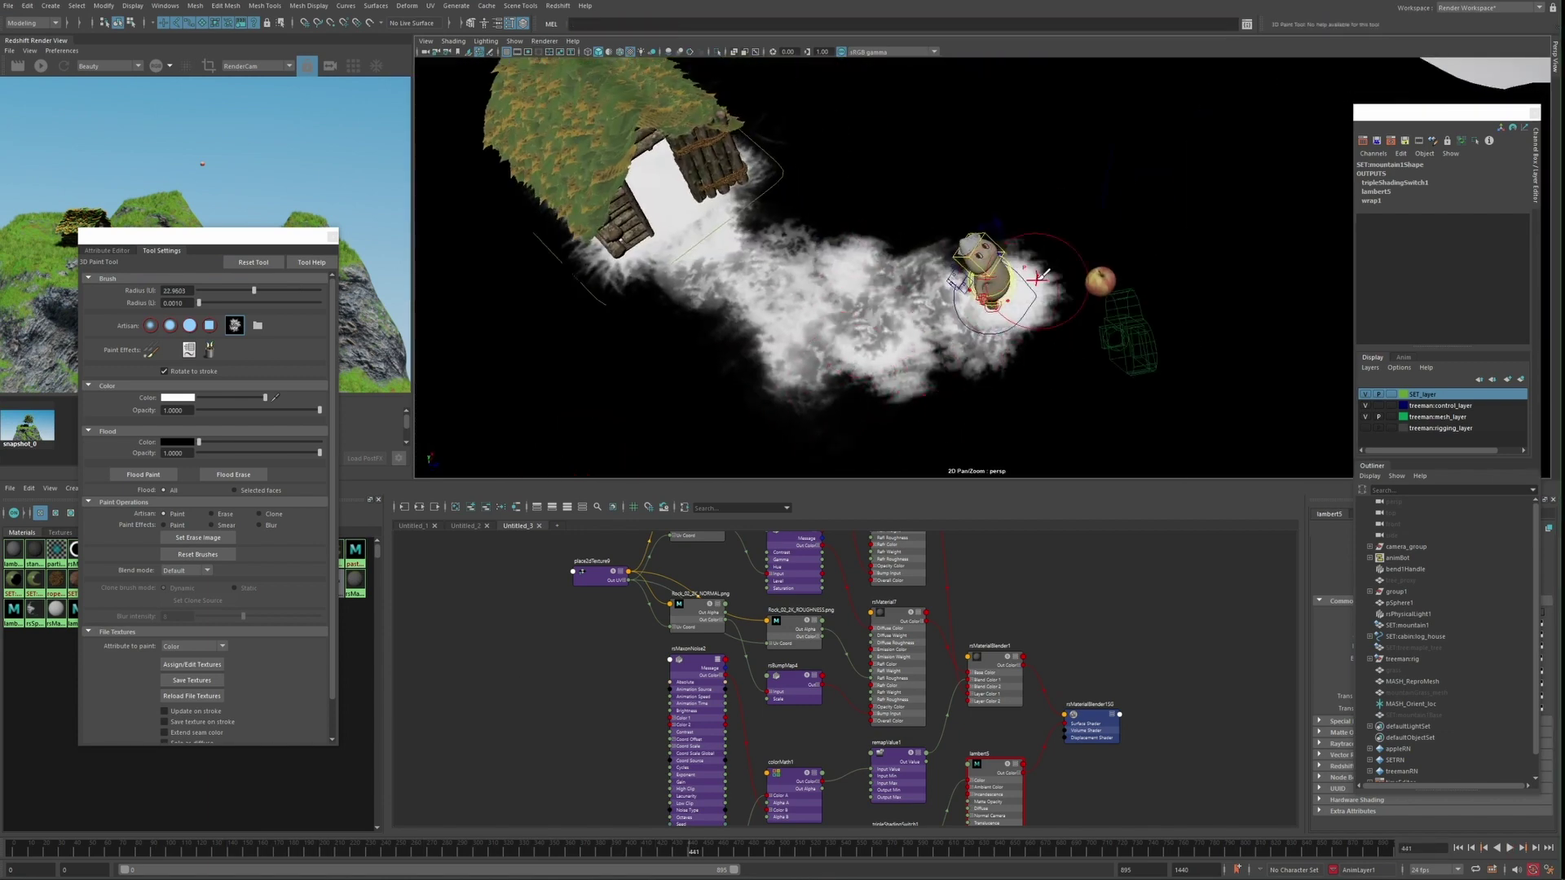
alt+right_drag(1038, 279, 937, 285)
drag(840, 359, 889, 407)
alt+right_drag(856, 261, 896, 249)
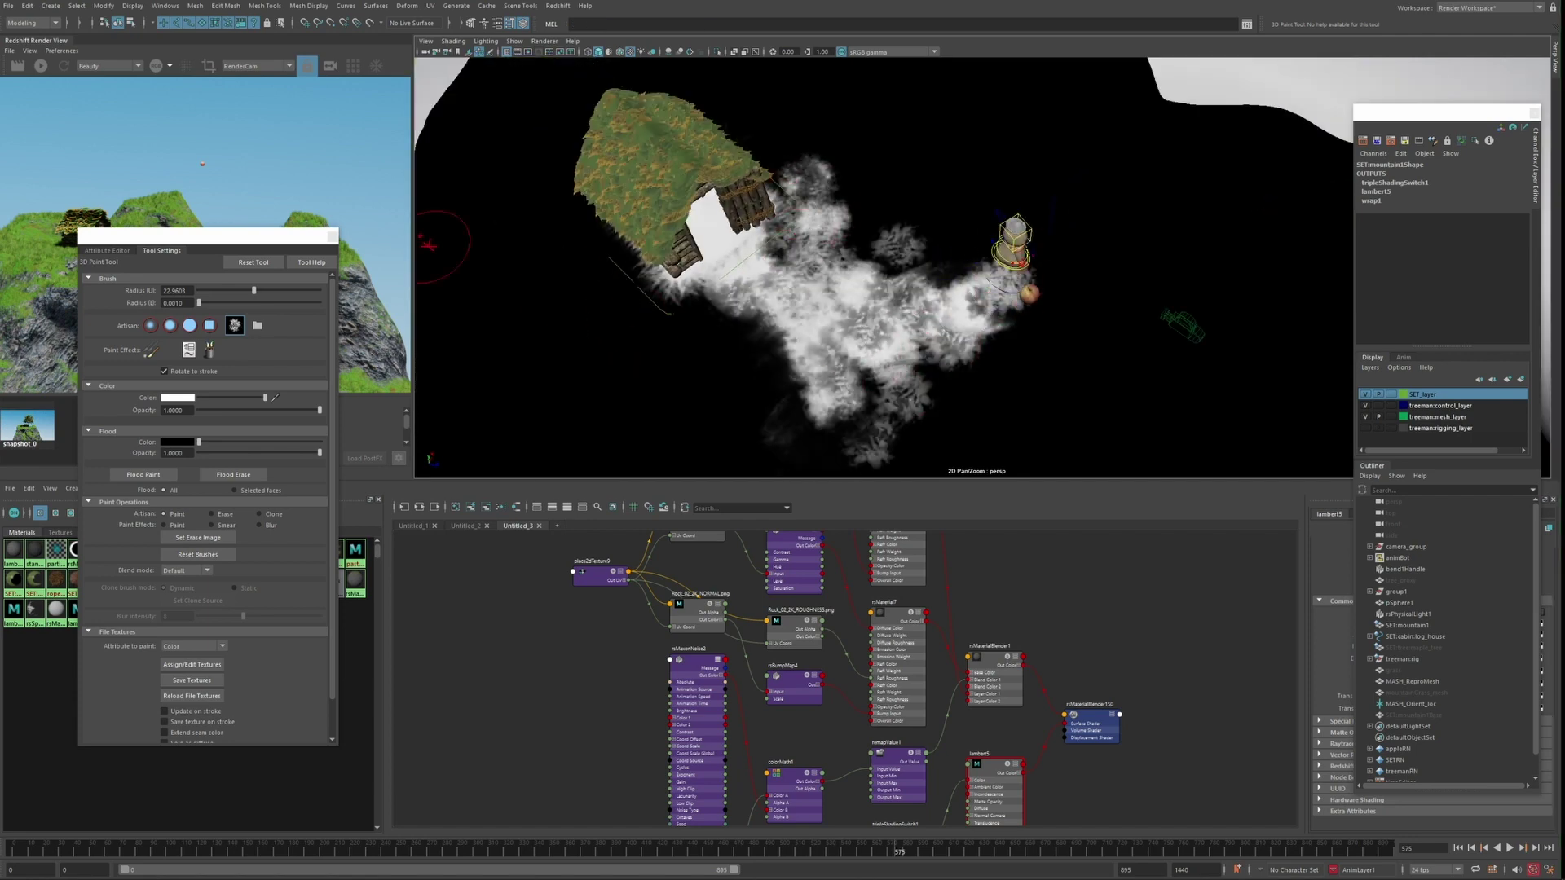
Advance the animation timeline and paint more white mask strokes around the character's position
alt+drag(840, 408, 838, 286)
alt+right_drag(838, 286, 832, 440)
drag(899, 847, 1224, 848)
alt+drag(994, 220, 999, 326)
drag(974, 306, 1004, 319)
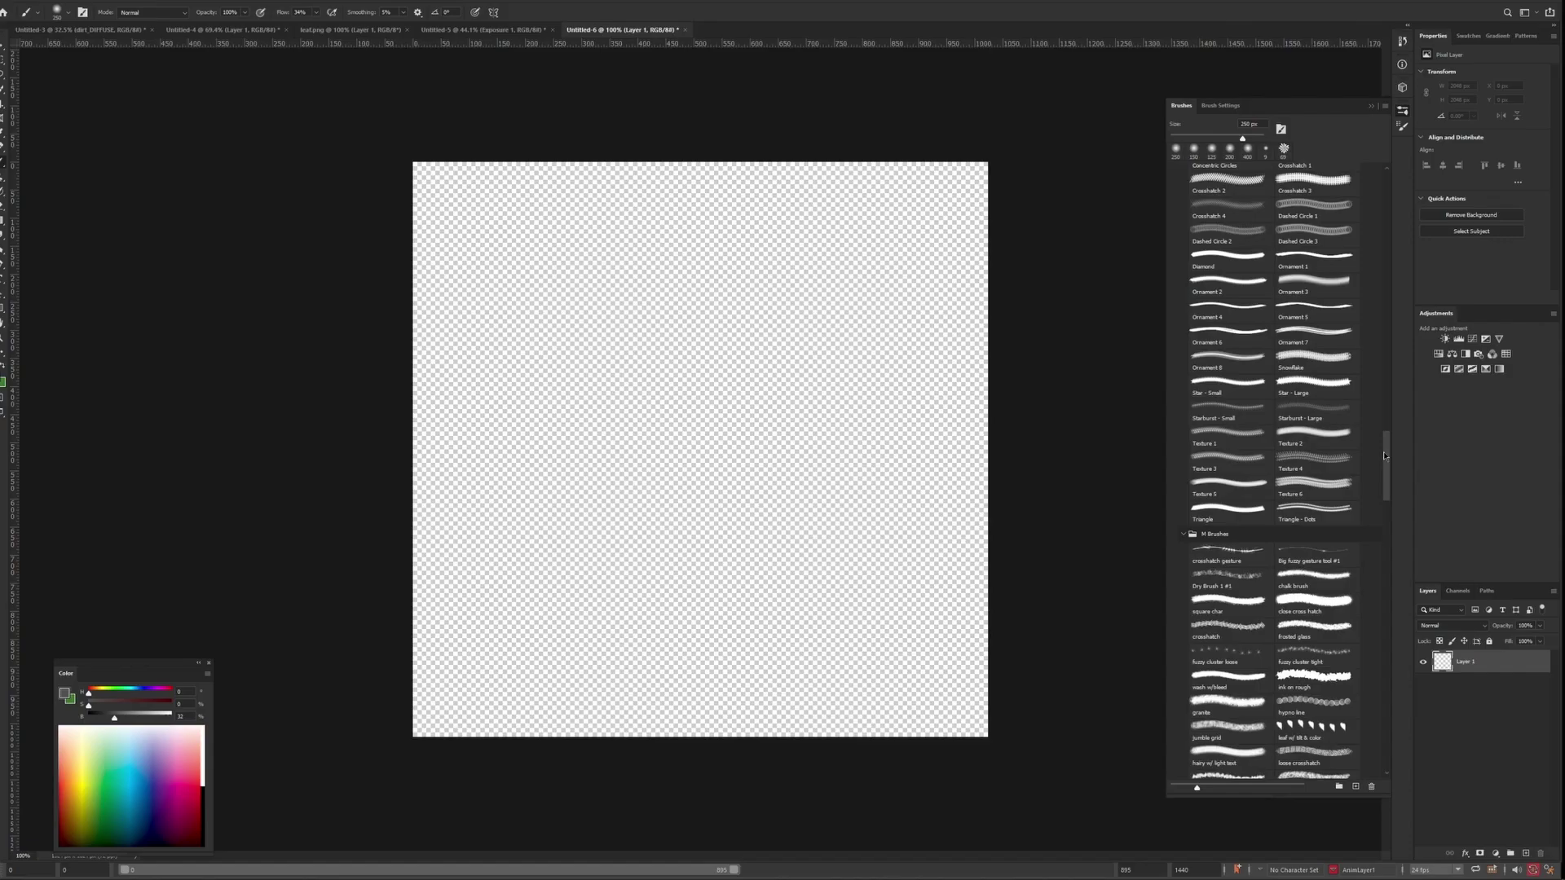
Switch to Photoshop and look through the brush presets for a grass brush, expanding the groups up to Basic Brushes
scroll(1184, 423, up, 14)
scroll(1184, 408, down, 2)
click(1184, 377)
click(1184, 361)
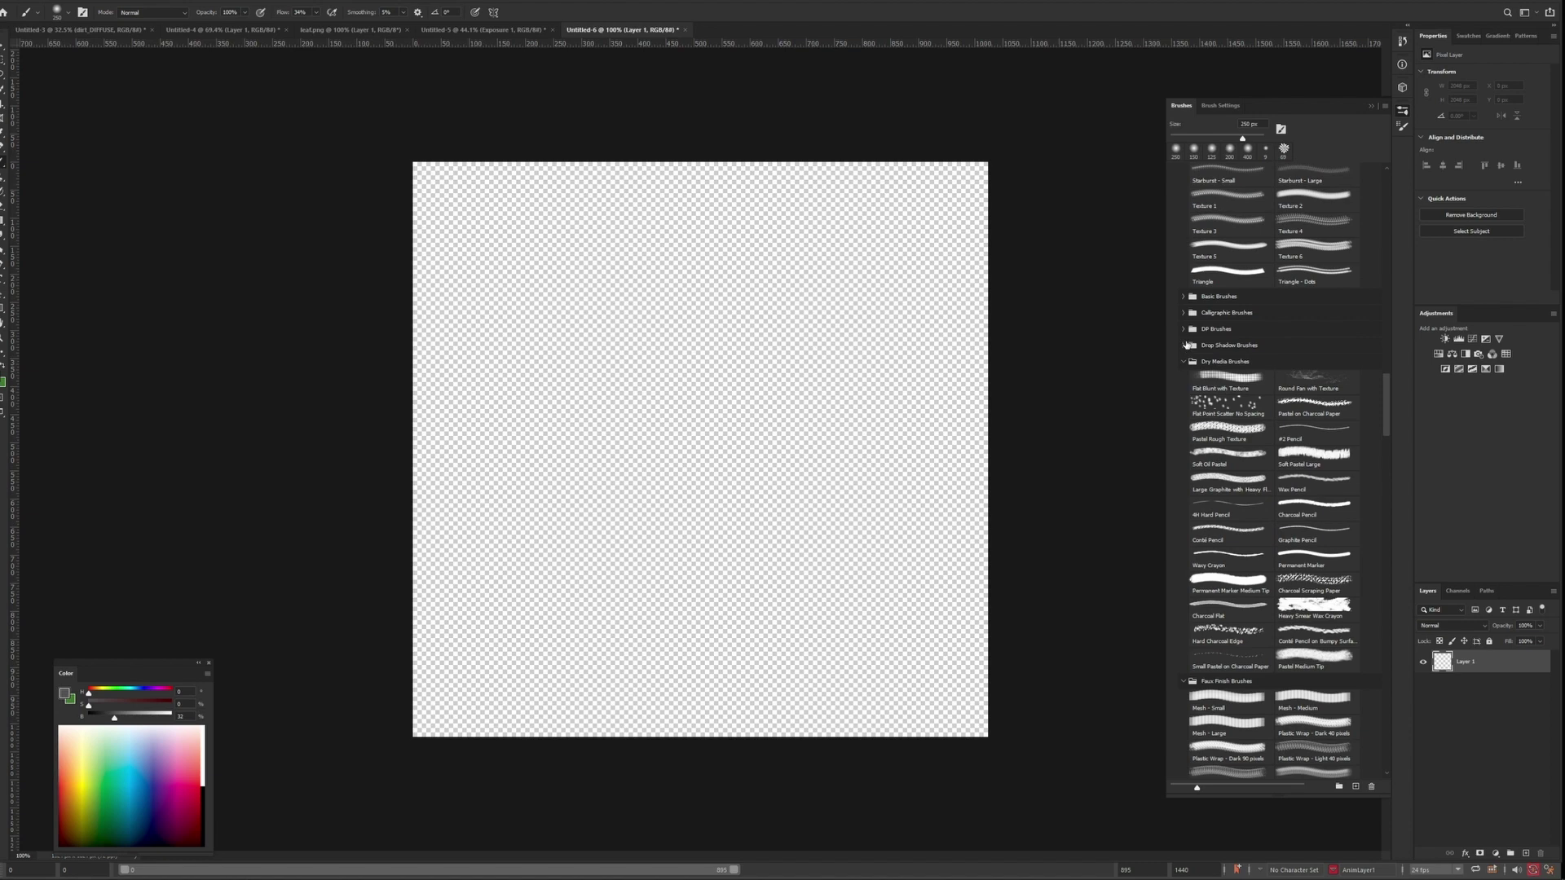
click(1184, 346)
click(1184, 330)
click(1184, 313)
click(1184, 297)
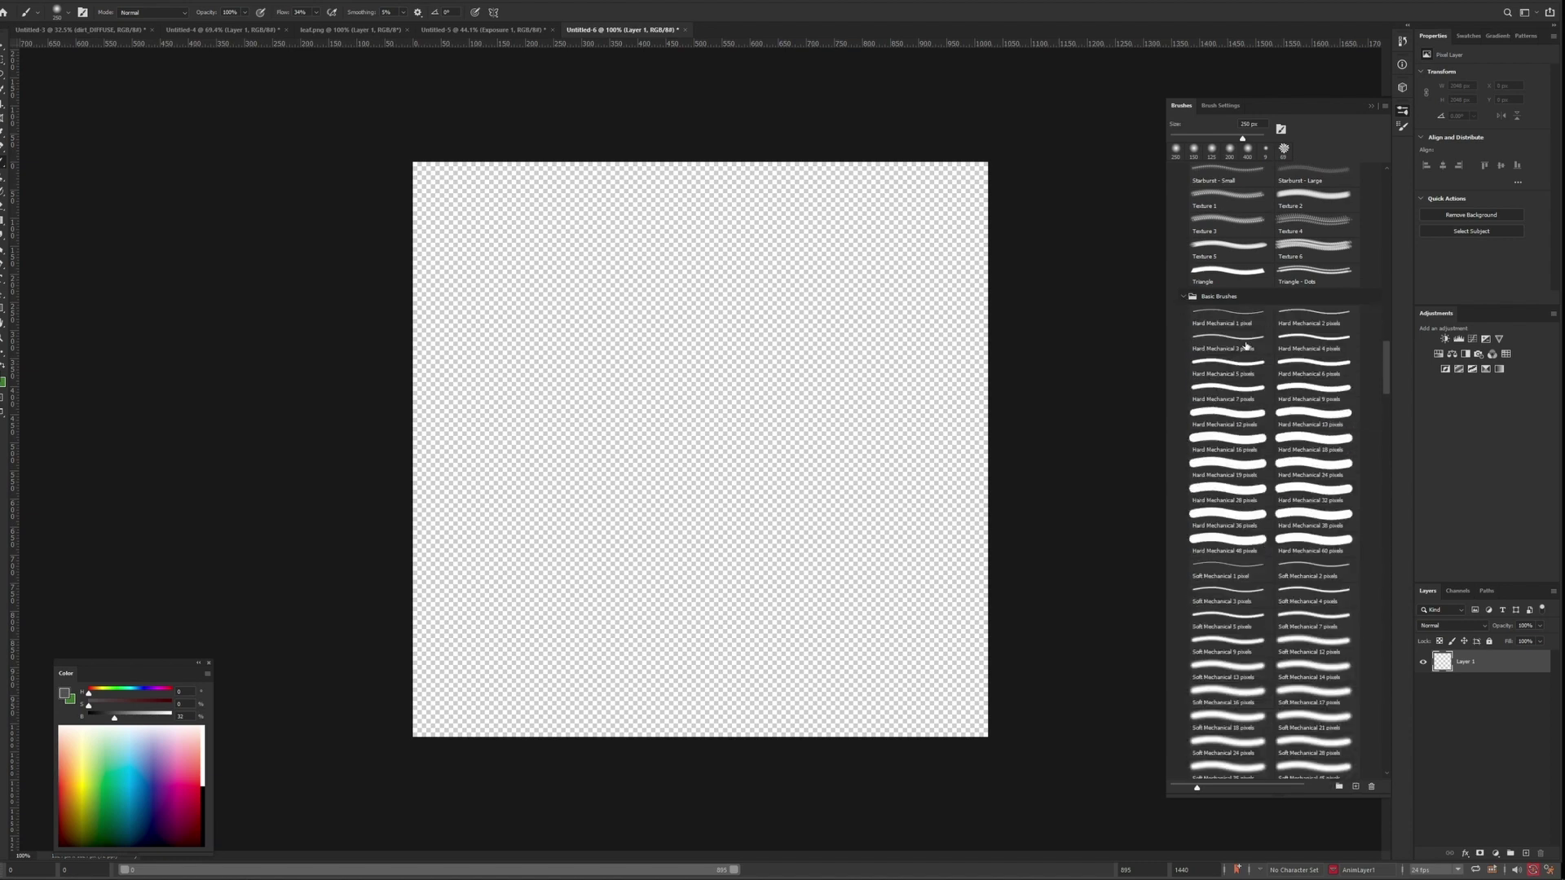
mouse_move(1384, 351)
mouse_down()
mouse_move(1382, 377)
mouse_move(1361, 278)
mouse_up()
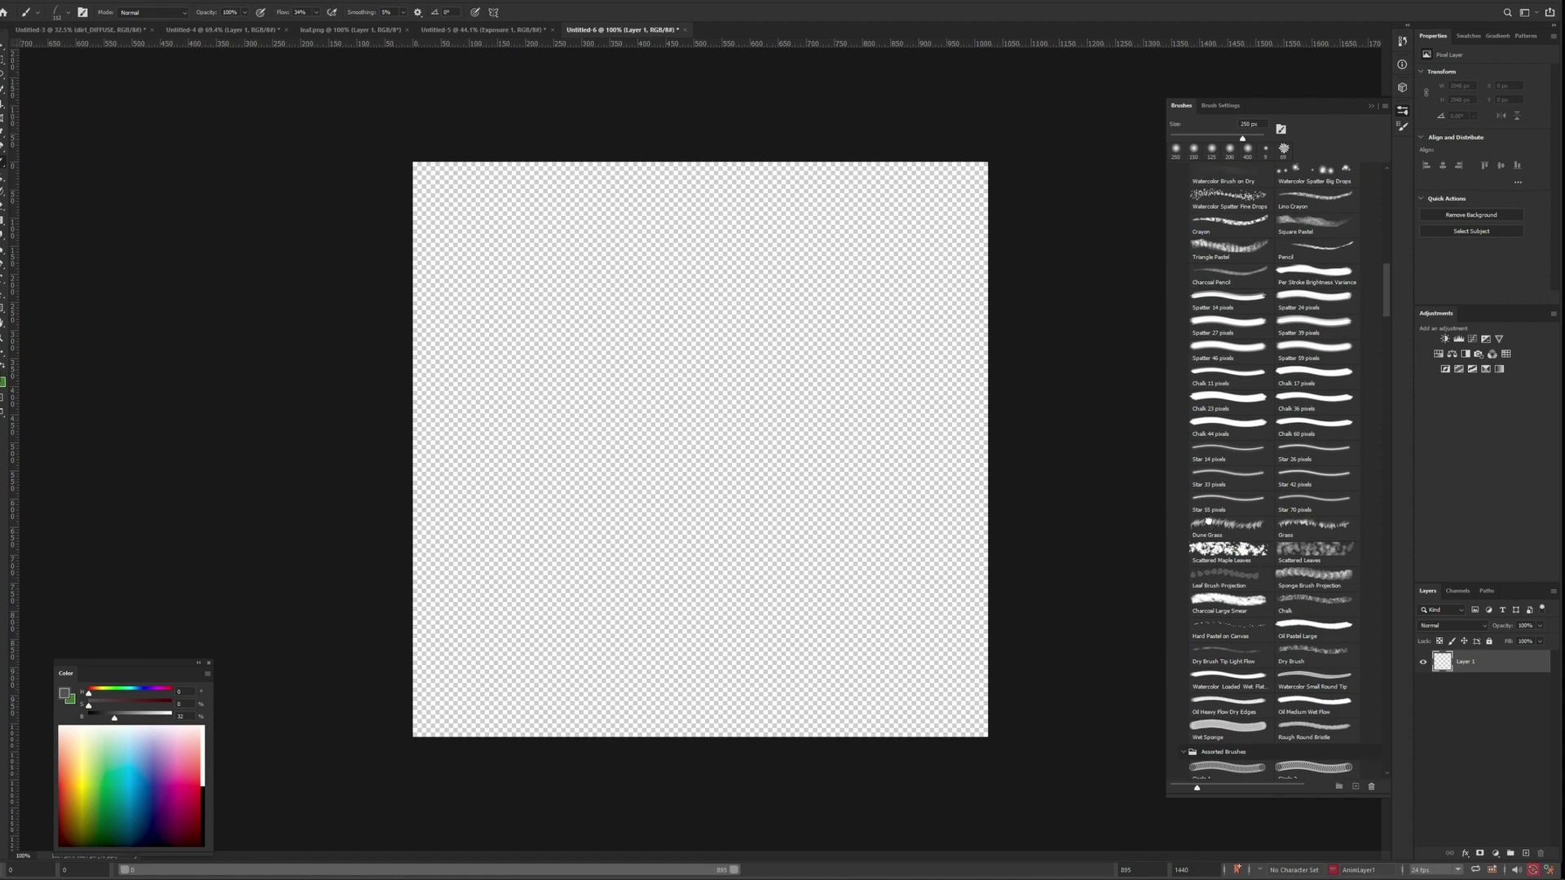
Choose the Dune Grass brush and set its Size Jitter and Roundness Jitter to 0% in Shape Dynamics
click(1208, 522)
click(1221, 105)
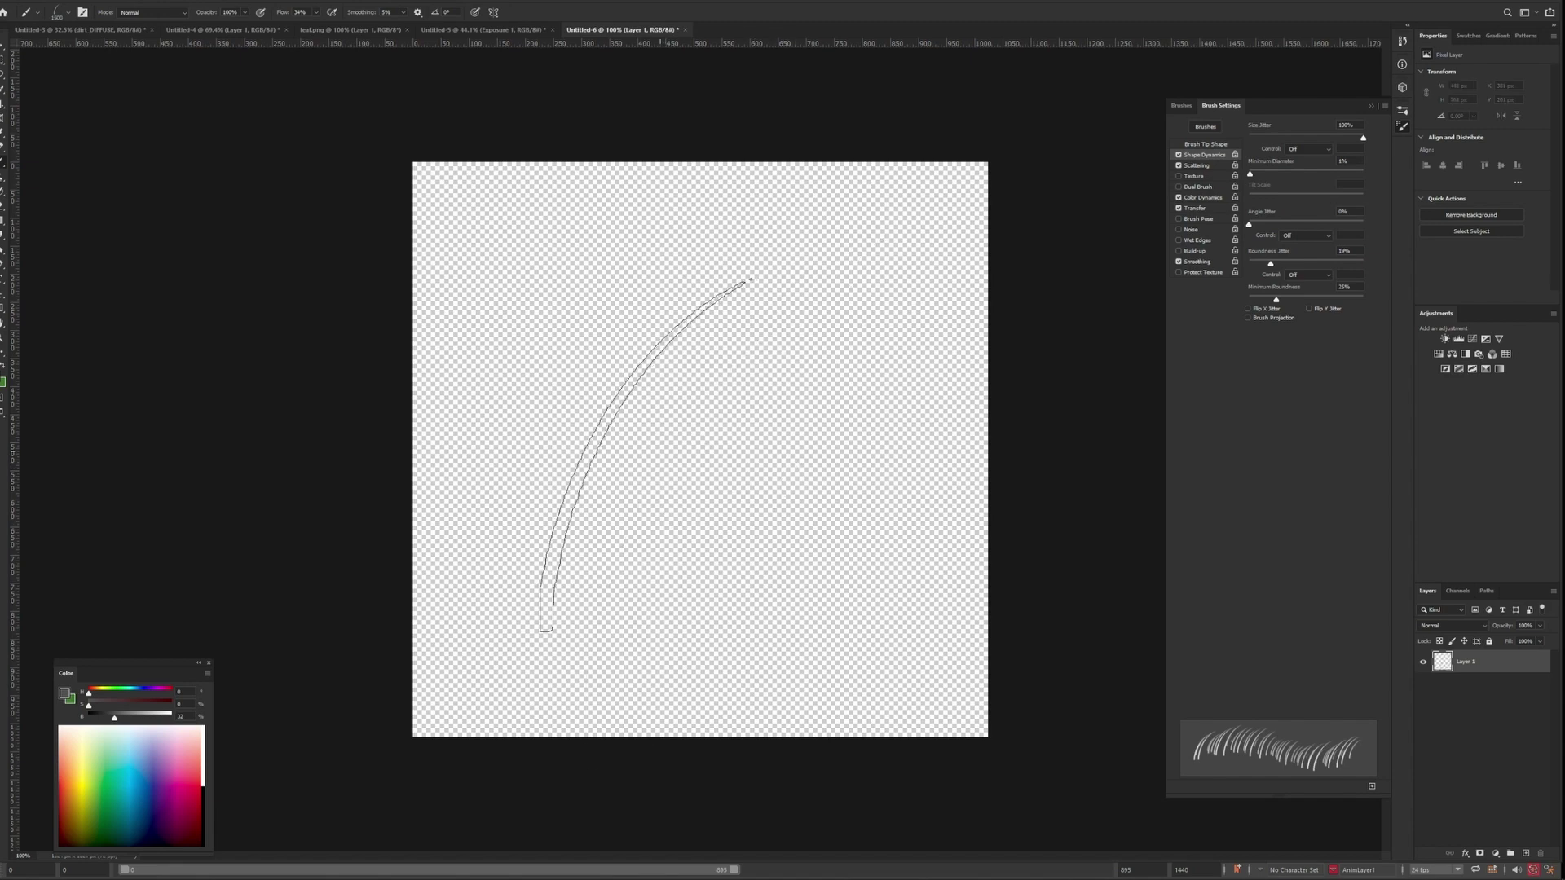
drag(1322, 141, 1248, 139)
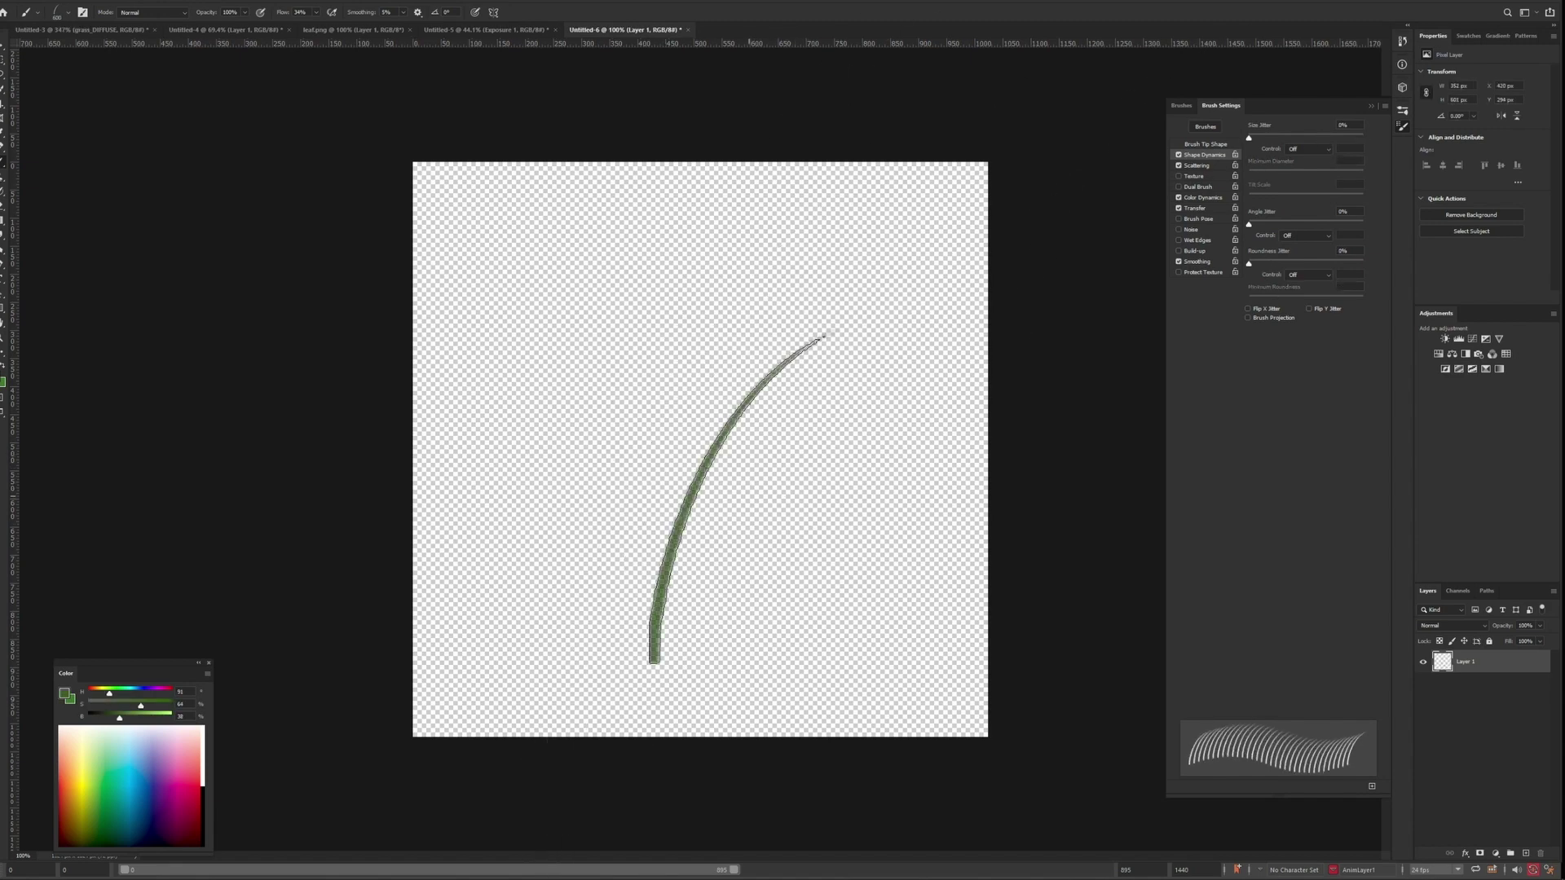
Duplicate and arrange the green grass blade into a tuft of curved blades growing from the canvas's lower edge
alt+scroll(422, 459, down, 4)
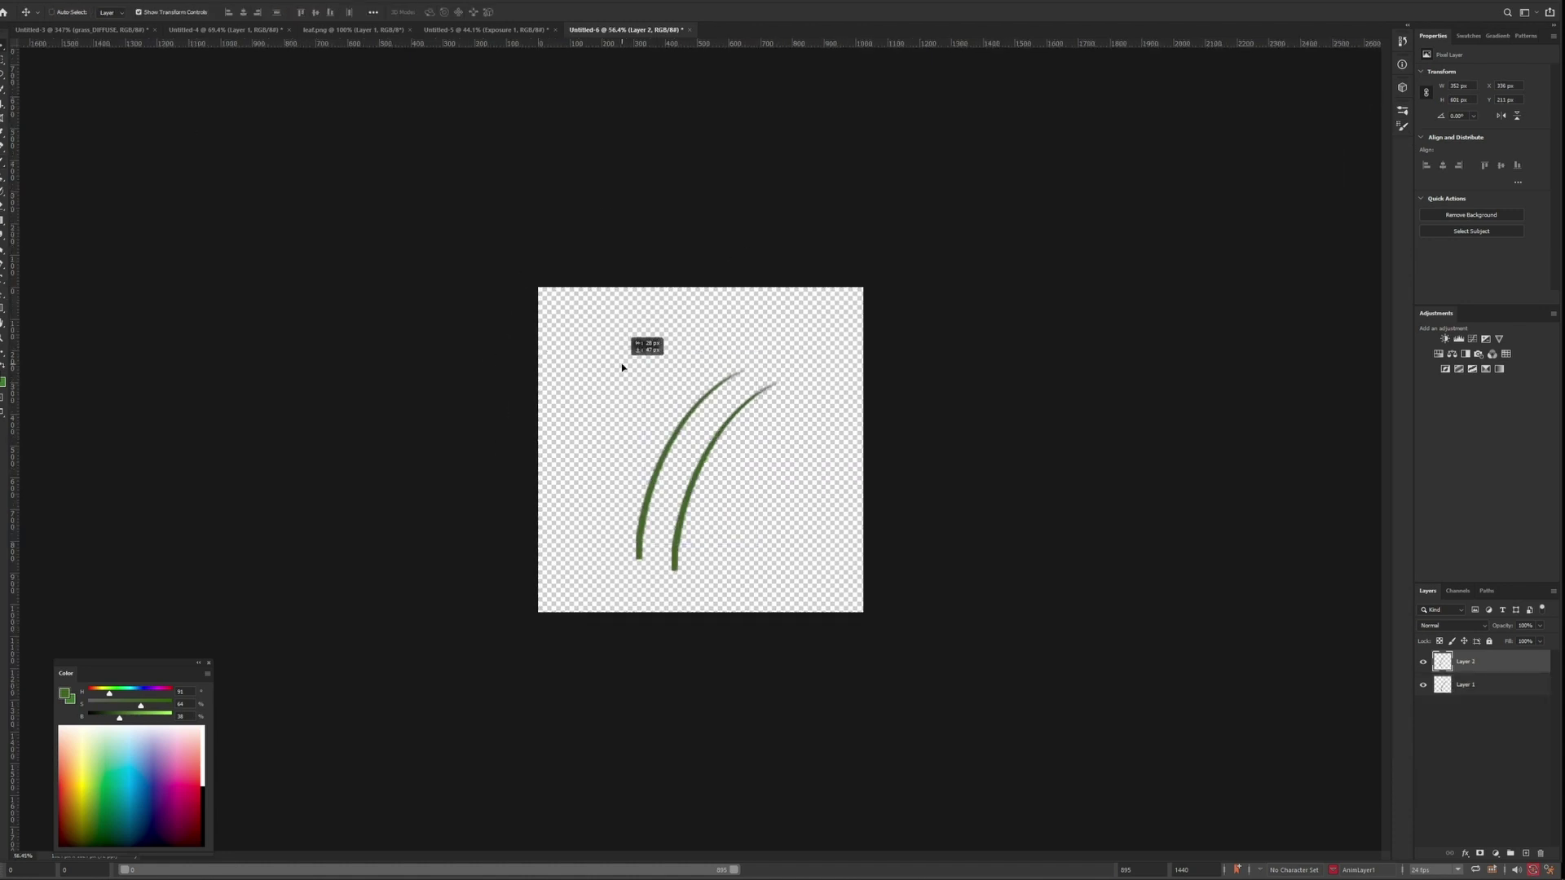
key(Return)
ctrl+click(693, 515)
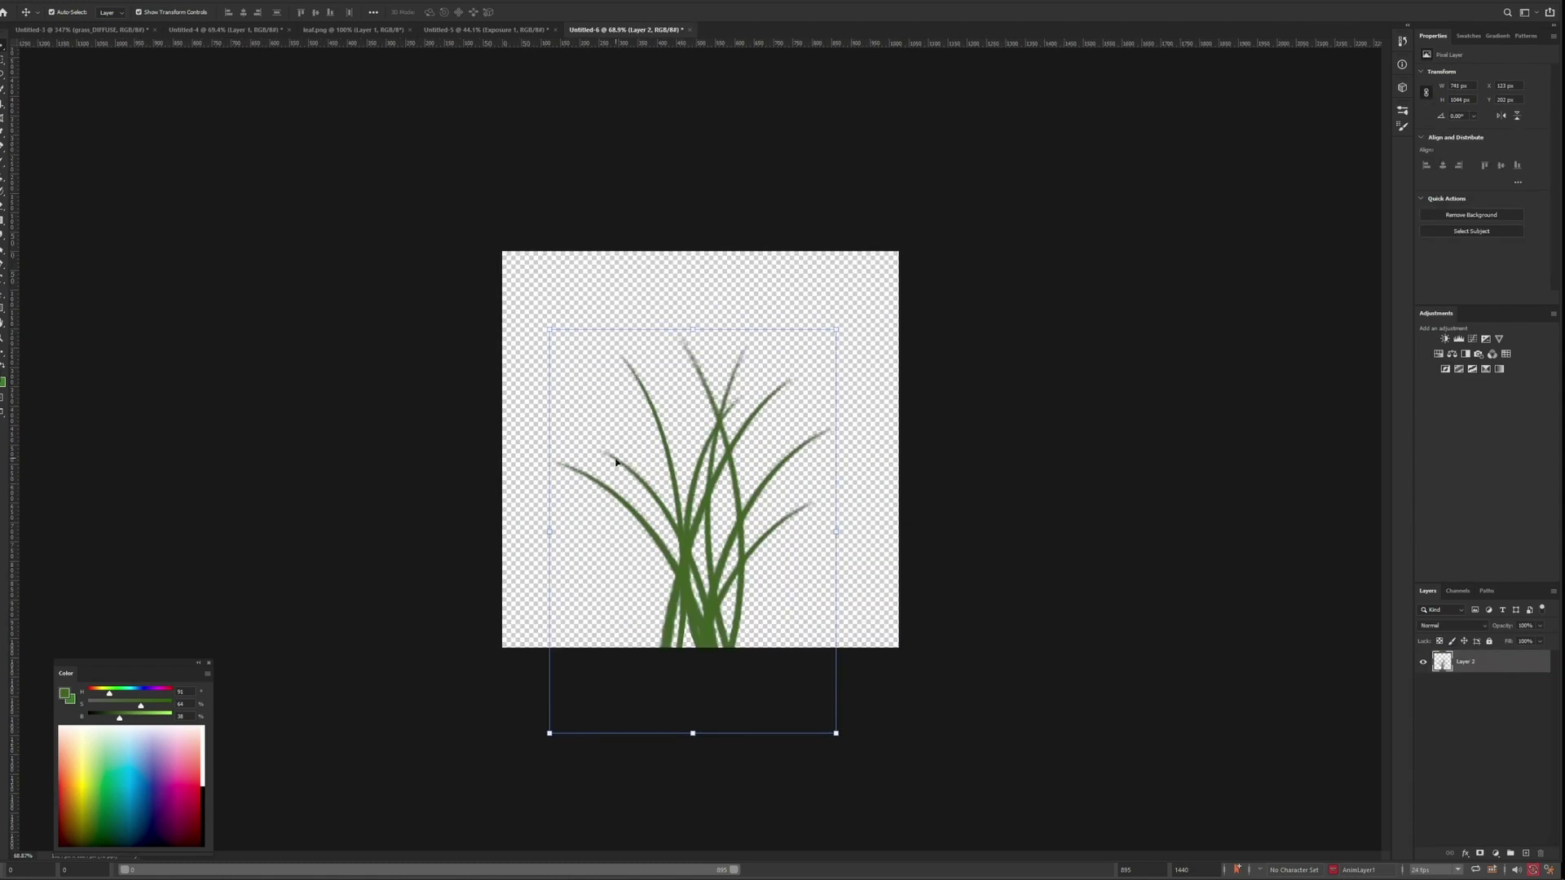
alt+scroll(626, 456, down, 3)
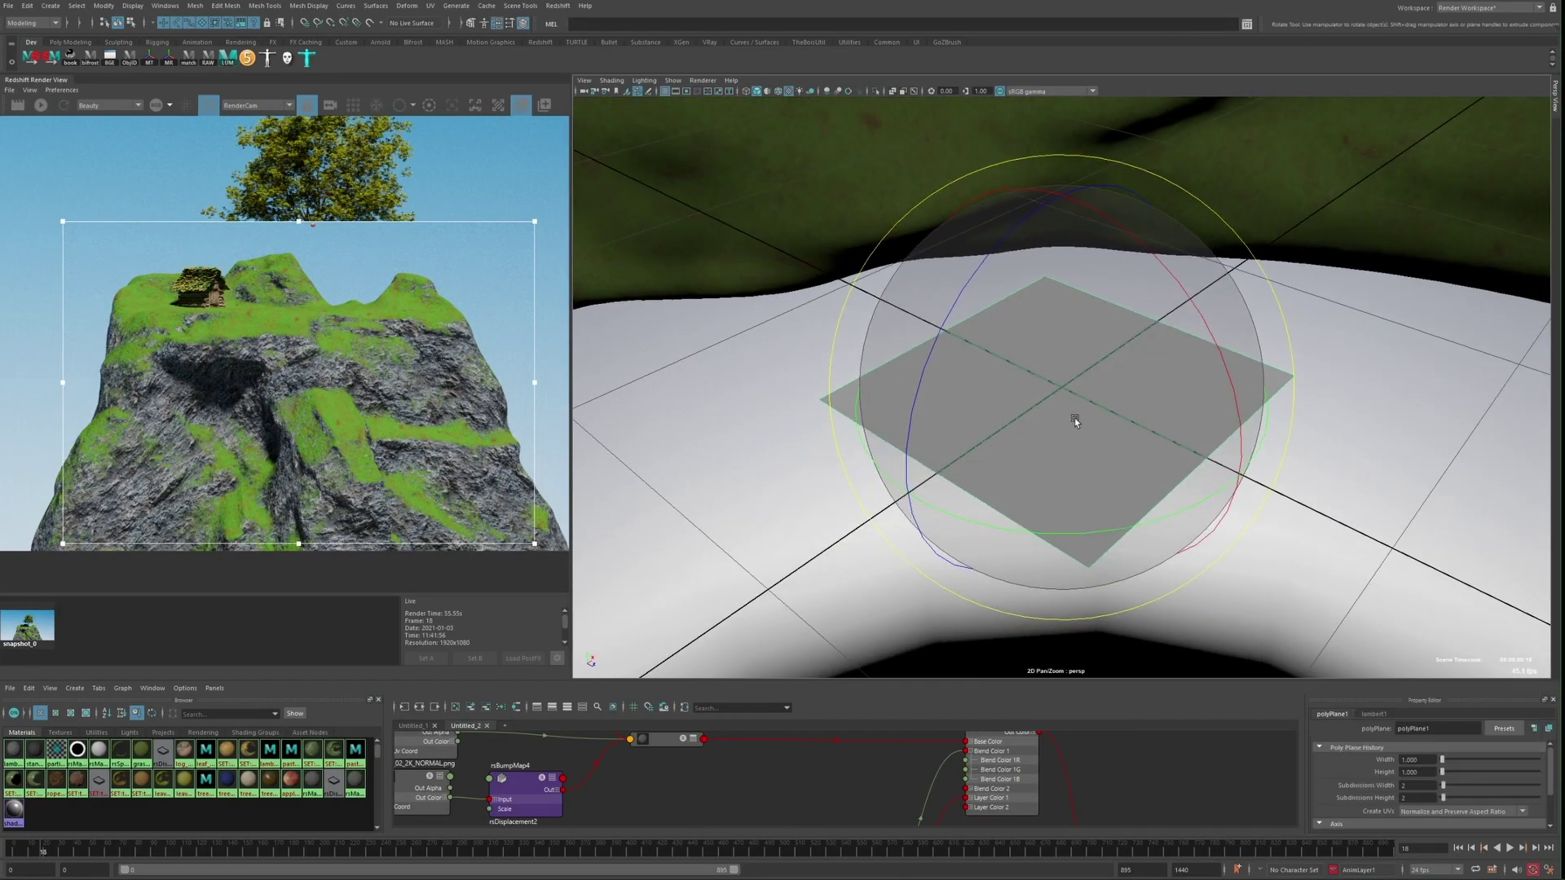
Stand the square plane upright on the ground, duplicate it crosswise and combine both planes into one grass card
drag(1073, 419, 1212, 372)
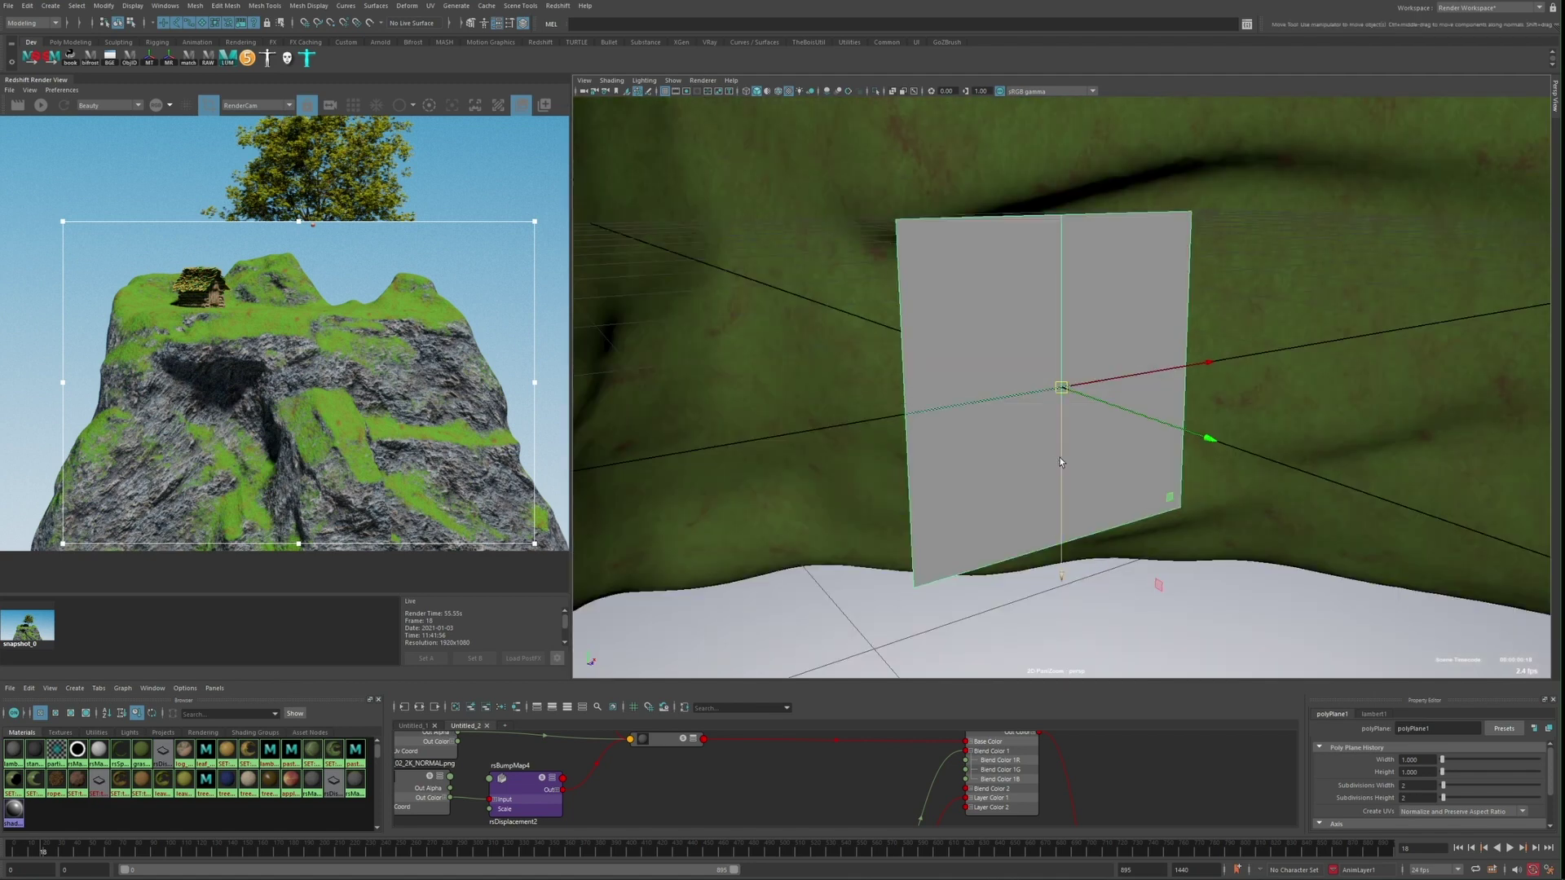
drag(1063, 477, 1064, 397)
key(shift+q)
key(shift+q)
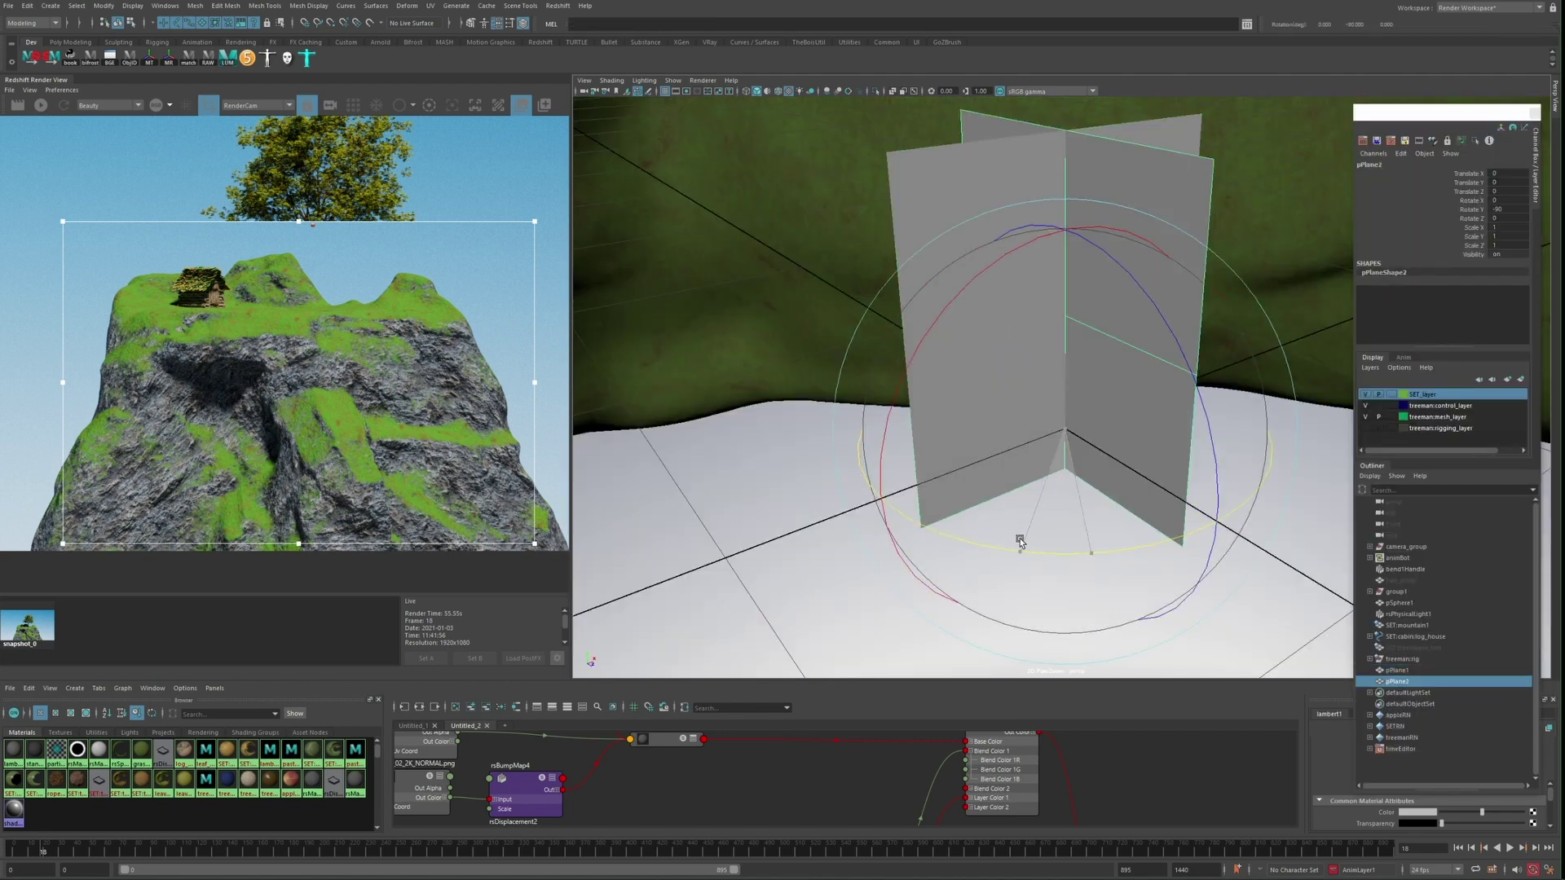
key(shift+q)
click(886, 365)
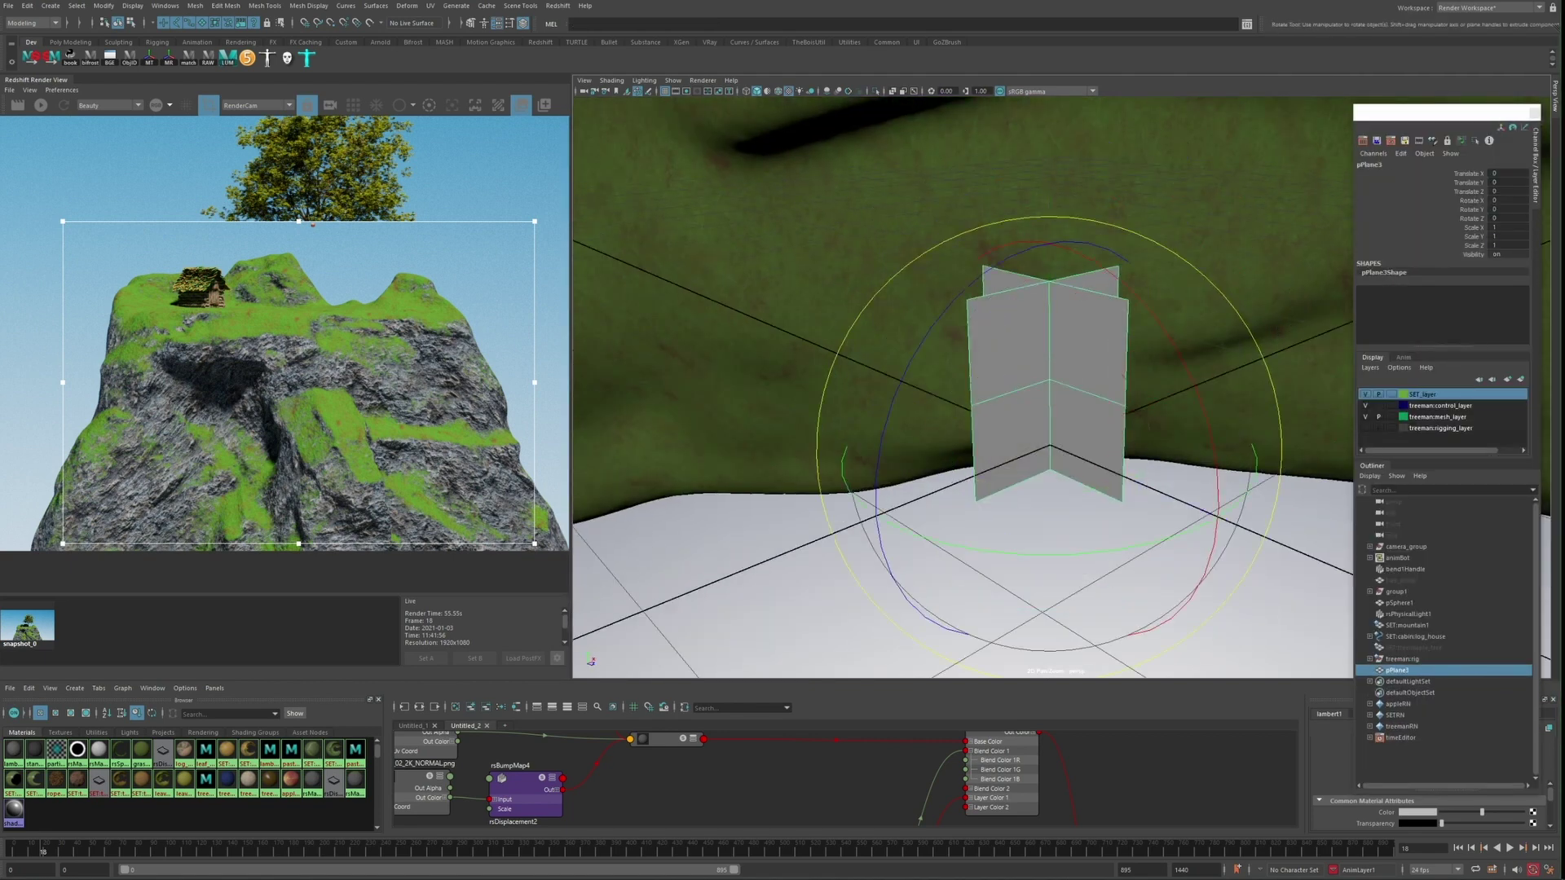
Graph the crossed card's Lambert material in a new tab and connect the grass texture file to its color and transparency
key(w)
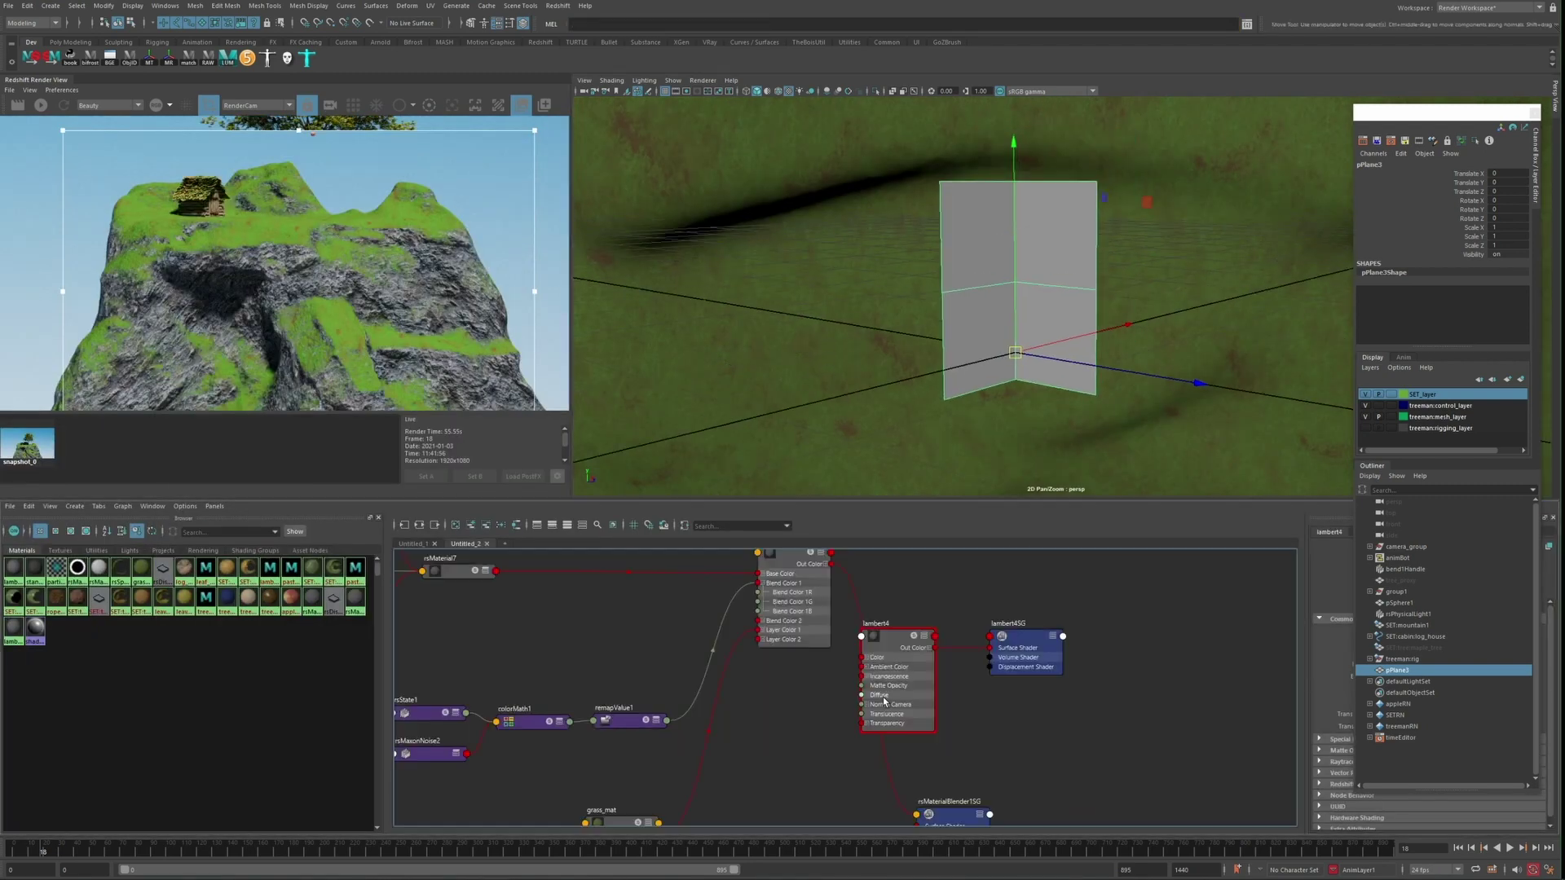
click(884, 701)
scroll(883, 701, down, 5)
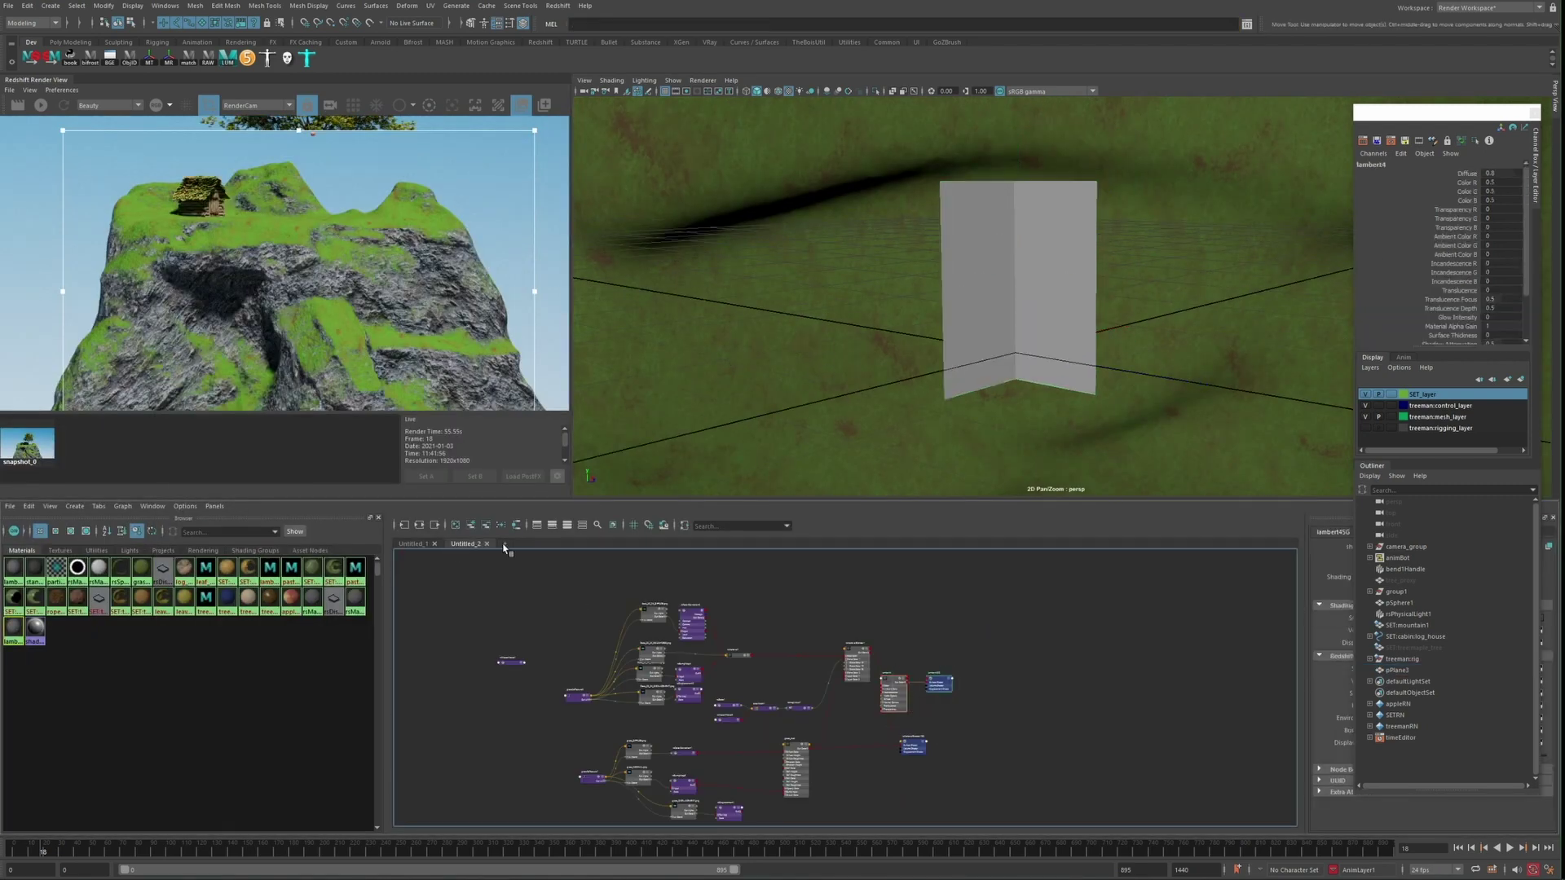
click(505, 543)
click(419, 526)
alt+middle_drag(620, 685, 687, 685)
drag(725, 650, 628, 656)
double_click(752, 633)
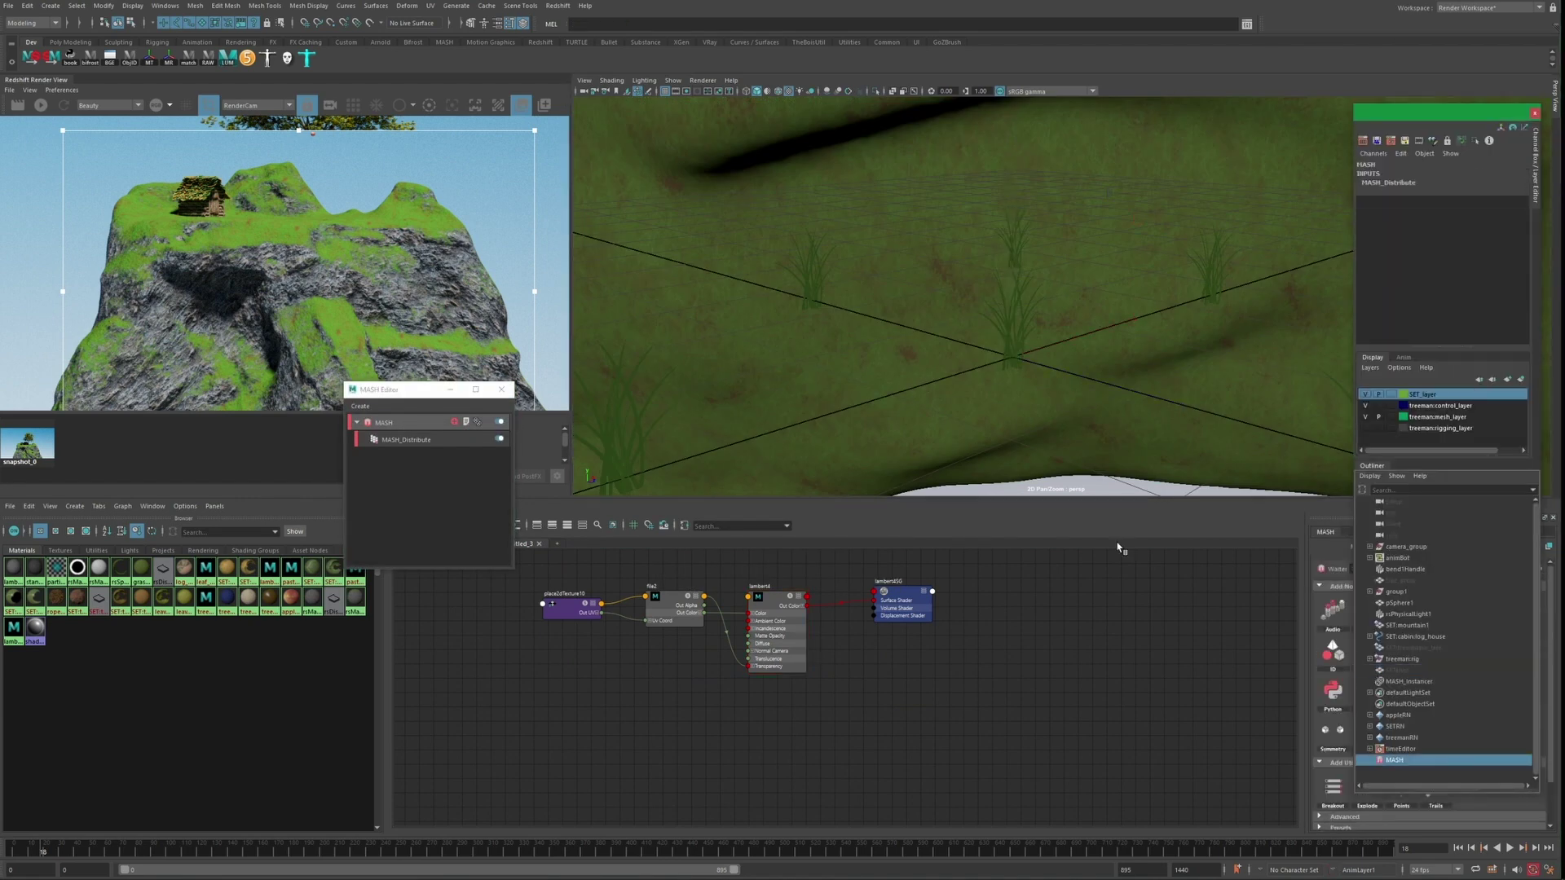
Scatter instances of the grass card over the ground beside the hut with a MASH Placer node
key(space)
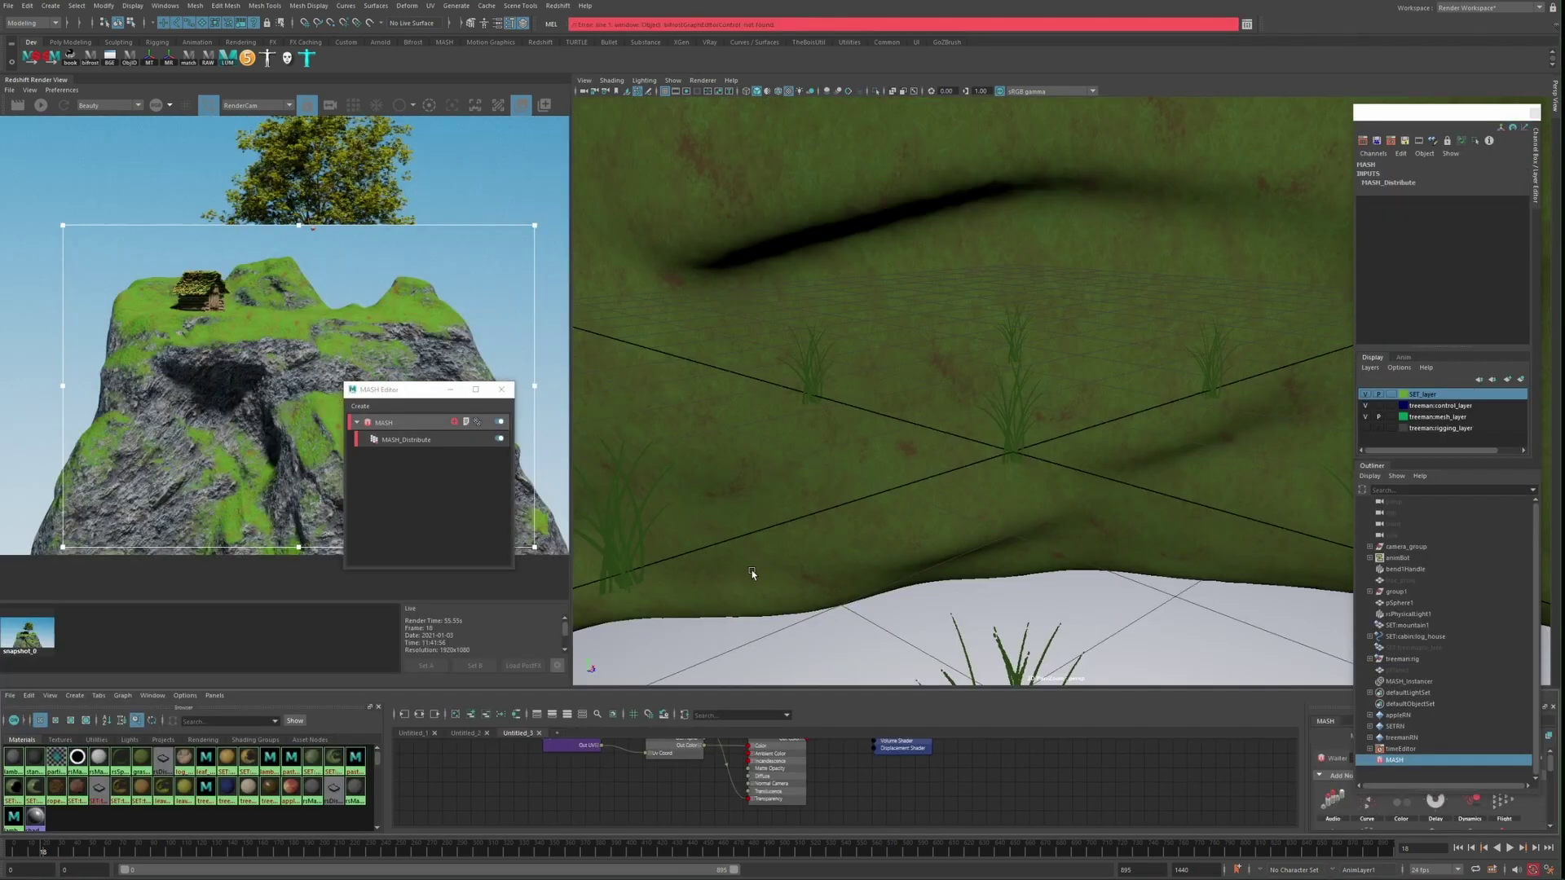
key(space)
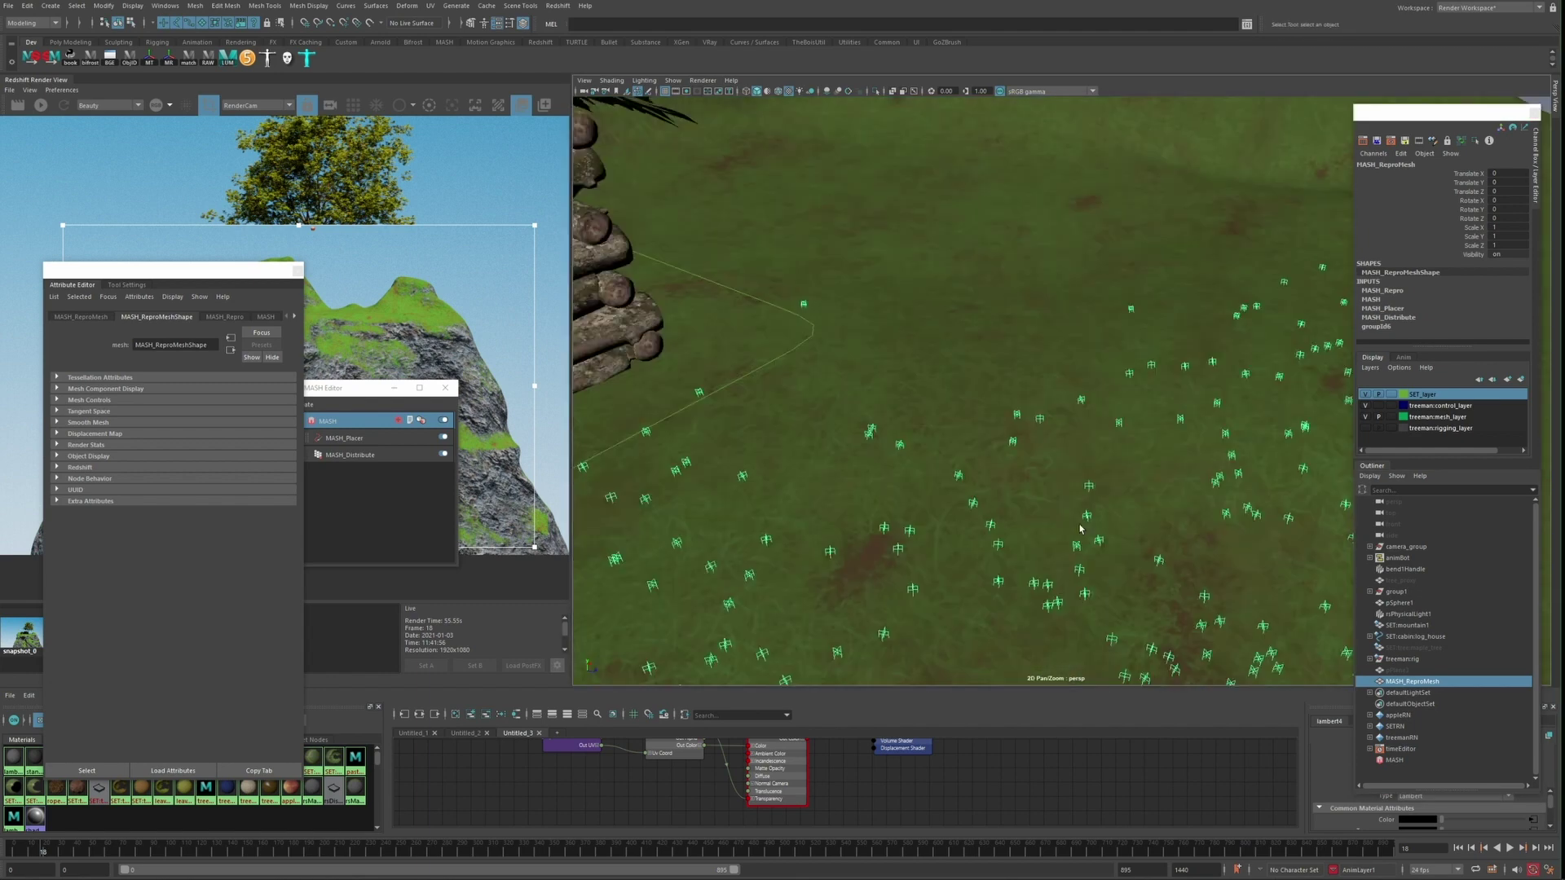
scroll(1080, 534, up, 3)
click(1080, 543)
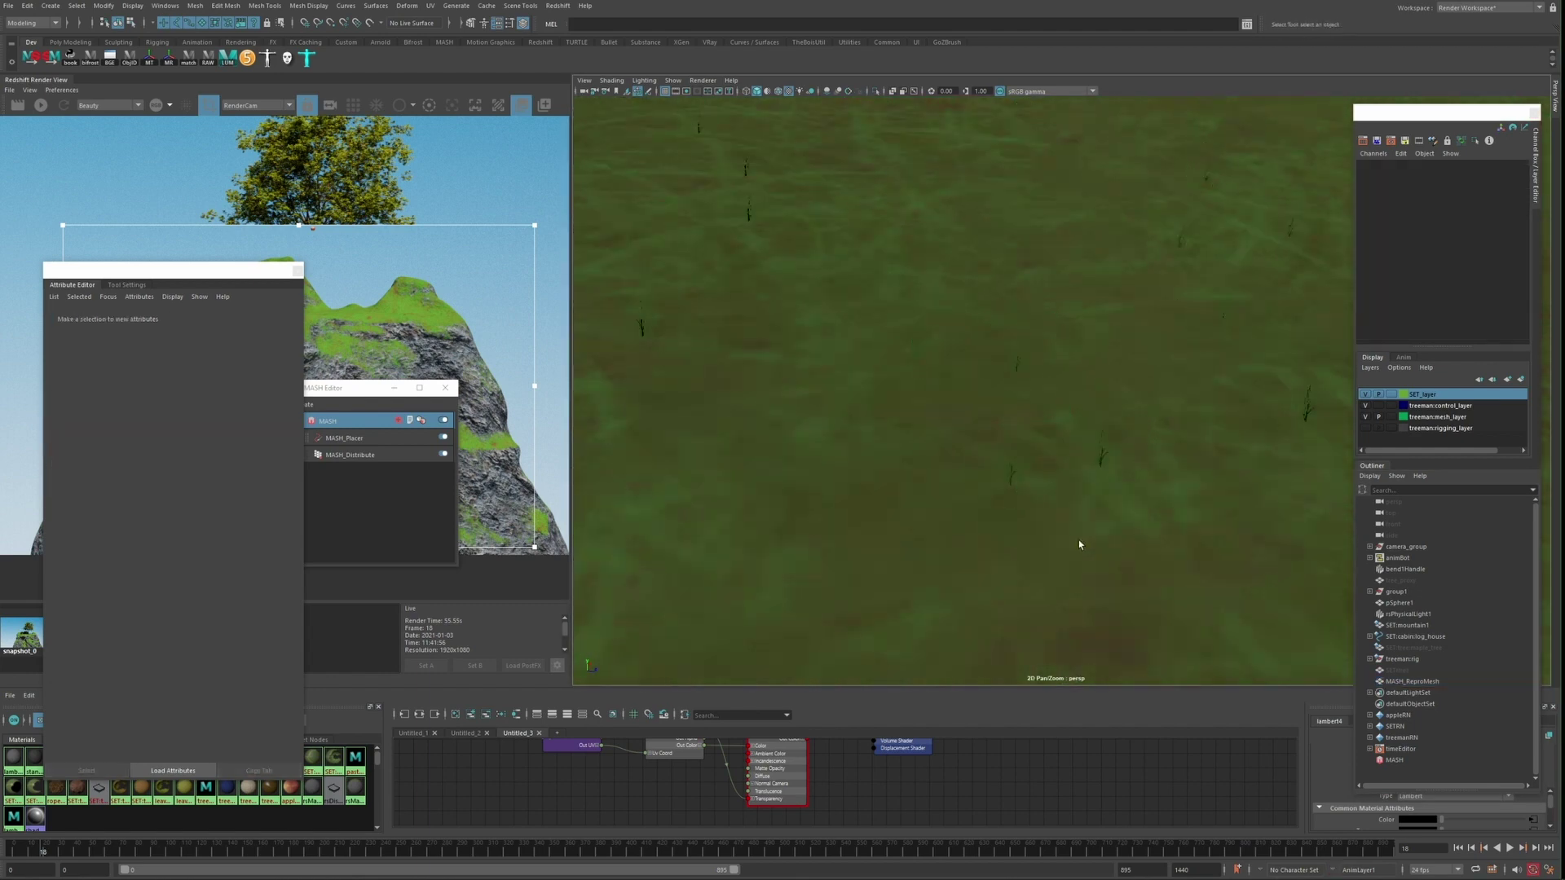
Scale the source grass card up uniformly to about 16.17 so its instances grow with it
scroll(1079, 545, down, 8)
click(1397, 670)
scroll(1076, 570, down, 3)
key(r)
drag(1061, 612, 1086, 631)
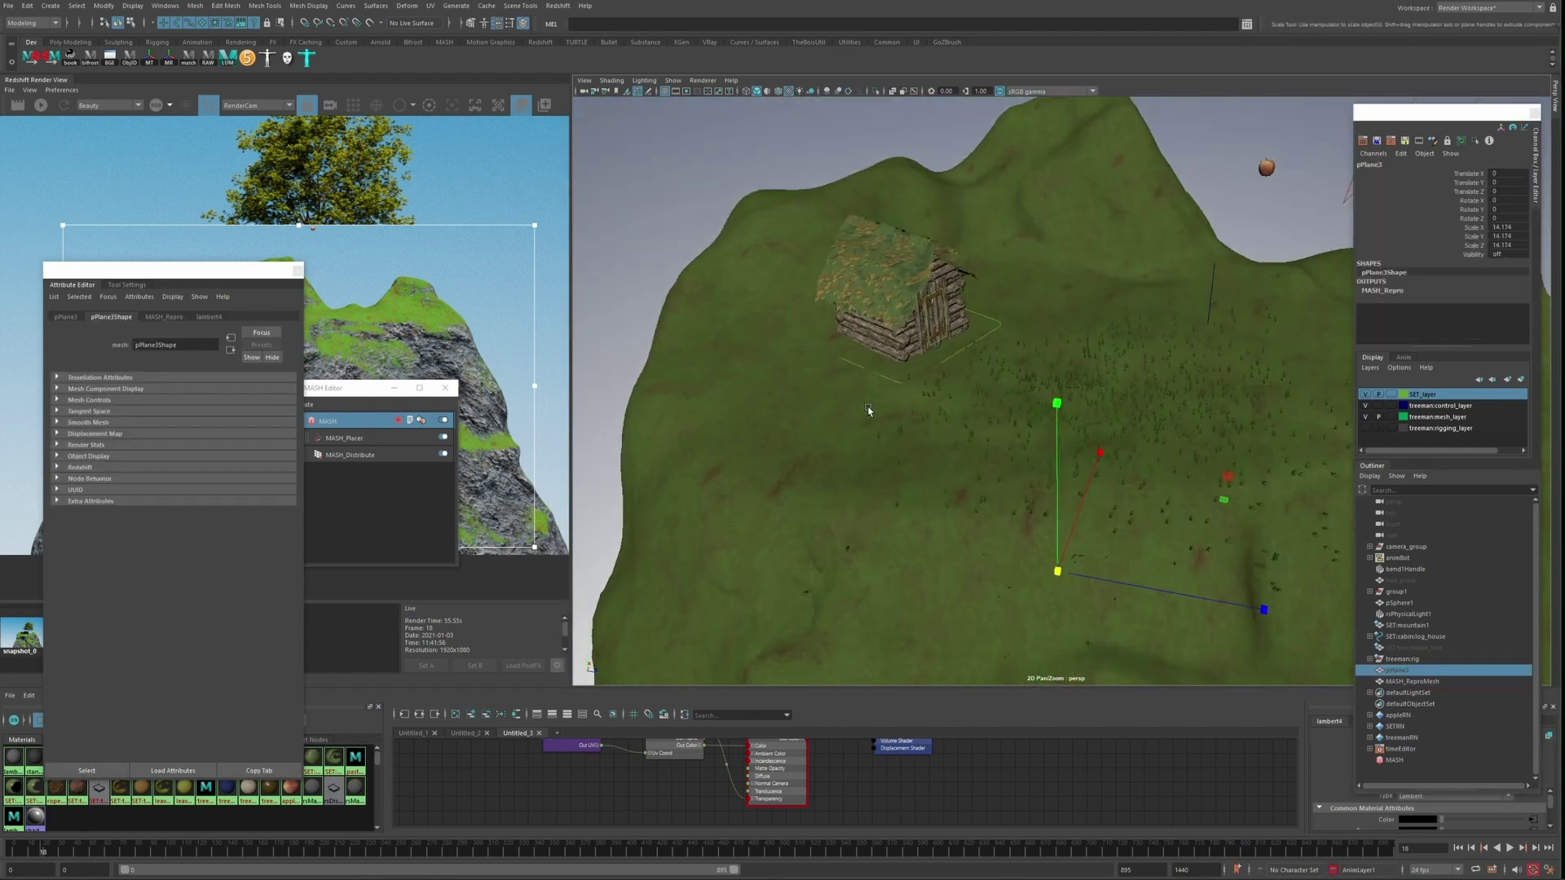
Delete the MASH Placer node and set the mountain mesh as the Distribute node's input mesh
click(343, 440)
key(Delete)
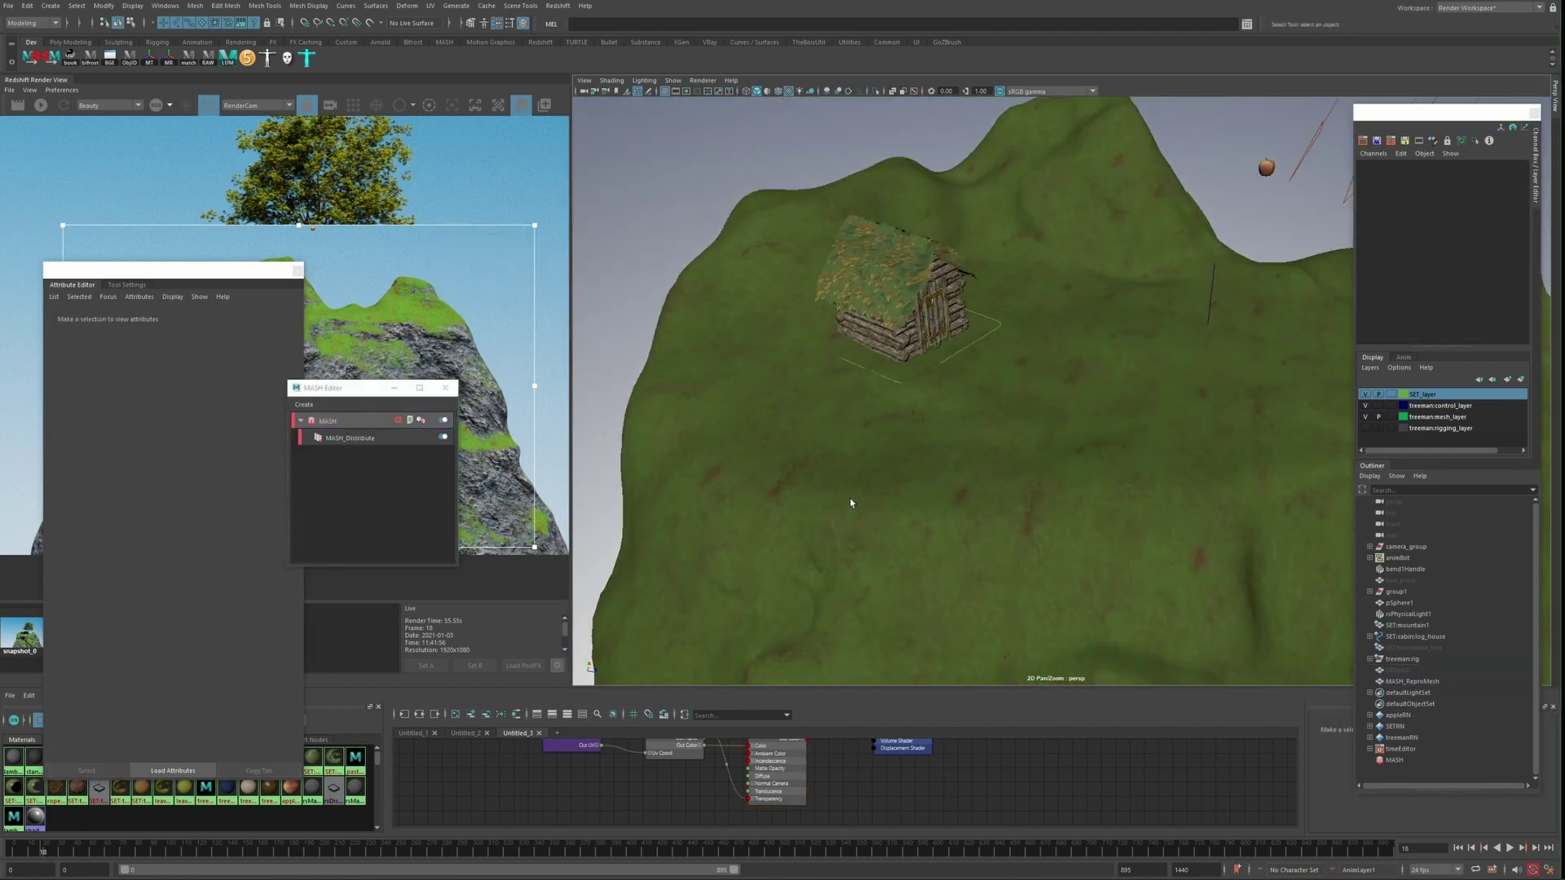
middle_drag(1418, 626, 203, 483)
drag(177, 399, 292, 399)
alt+drag(937, 587, 937, 527)
scroll(936, 527, up, 5)
scroll(936, 528, down, 5)
Isolate the mountain1 mesh, switch it to face selection and open the polygon selection constraint's orientation settings
click(86, 561)
click(86, 561)
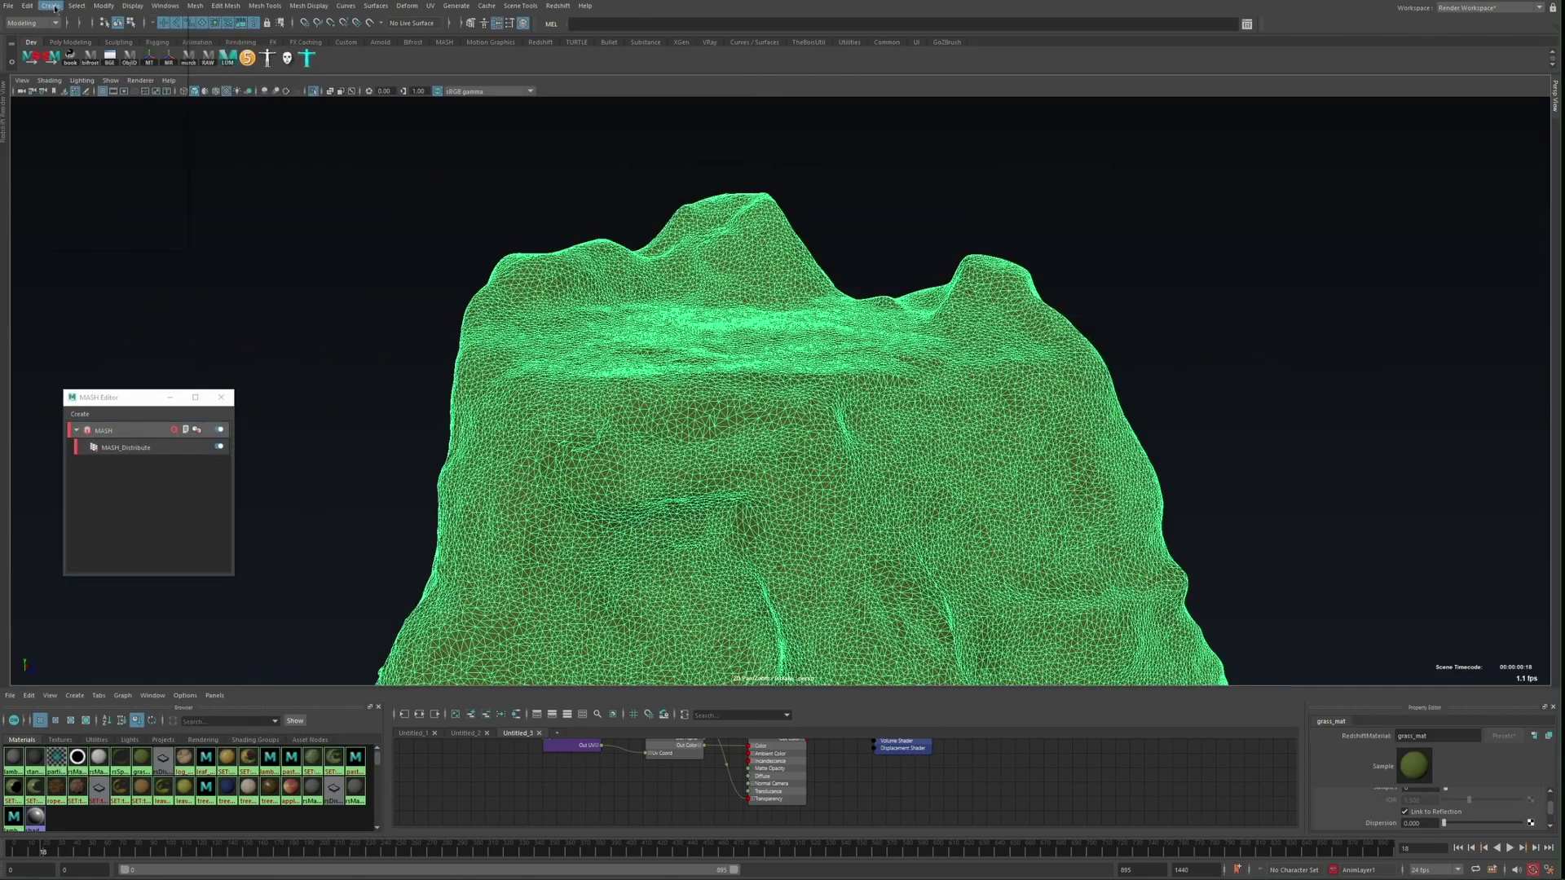
mouse_move(76, 6)
click(98, 292)
right_drag(476, 295, 475, 326)
click(87, 265)
scroll(85, 305, down, 5)
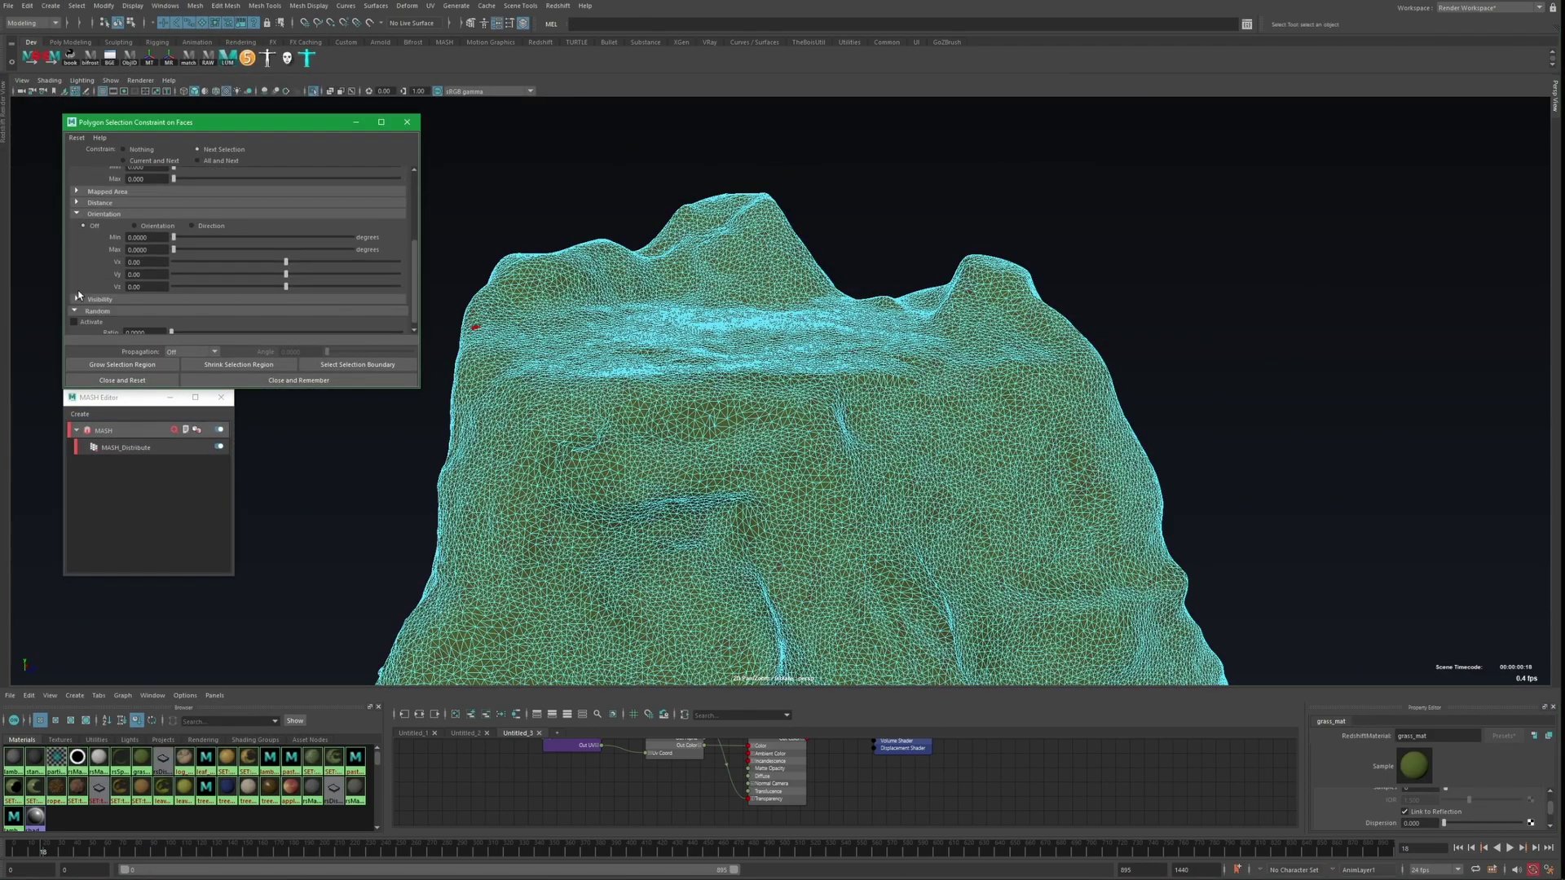
Constrain the next face selection by Direction along Y 1.00, widen the maximum angle and select the mountain's upward-facing faces
alt+drag(931, 281, 958, 303)
drag(174, 250, 182, 250)
alt+drag(1206, 423, 1109, 521)
scroll(782, 412, up, 3)
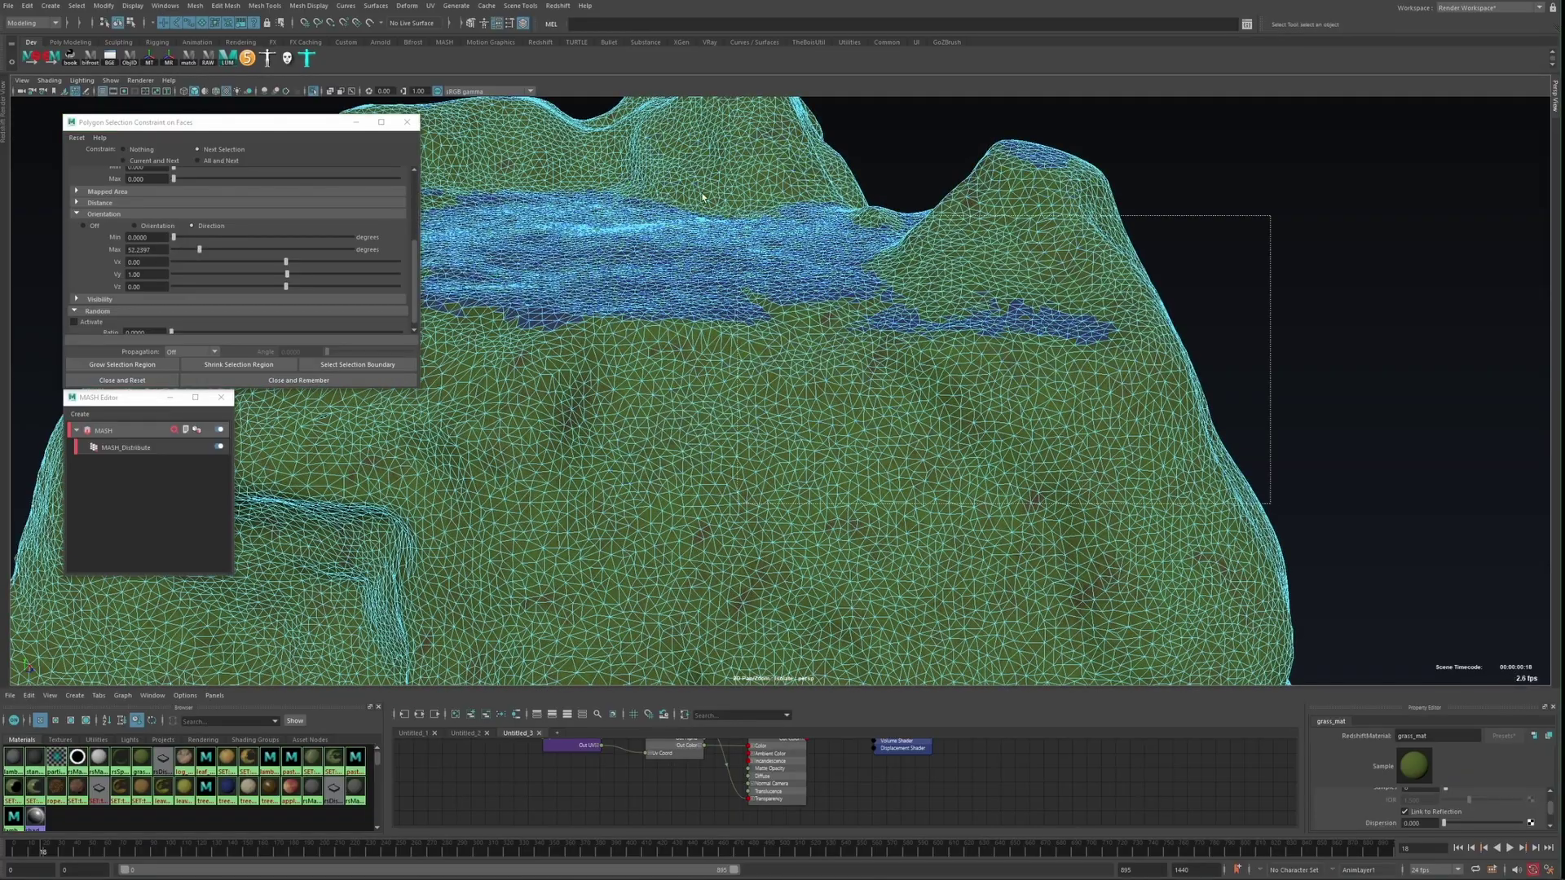
drag(702, 197, 457, 122)
alt+drag(701, 326, 799, 392)
scroll(782, 392, down, 4)
Lower the constraint's maximum angle, reselect the mountain's faces and check which slopes are included
drag(200, 249, 185, 249)
drag(1117, 497, 381, 105)
alt+drag(701, 342, 787, 395)
scroll(786, 395, up, 4)
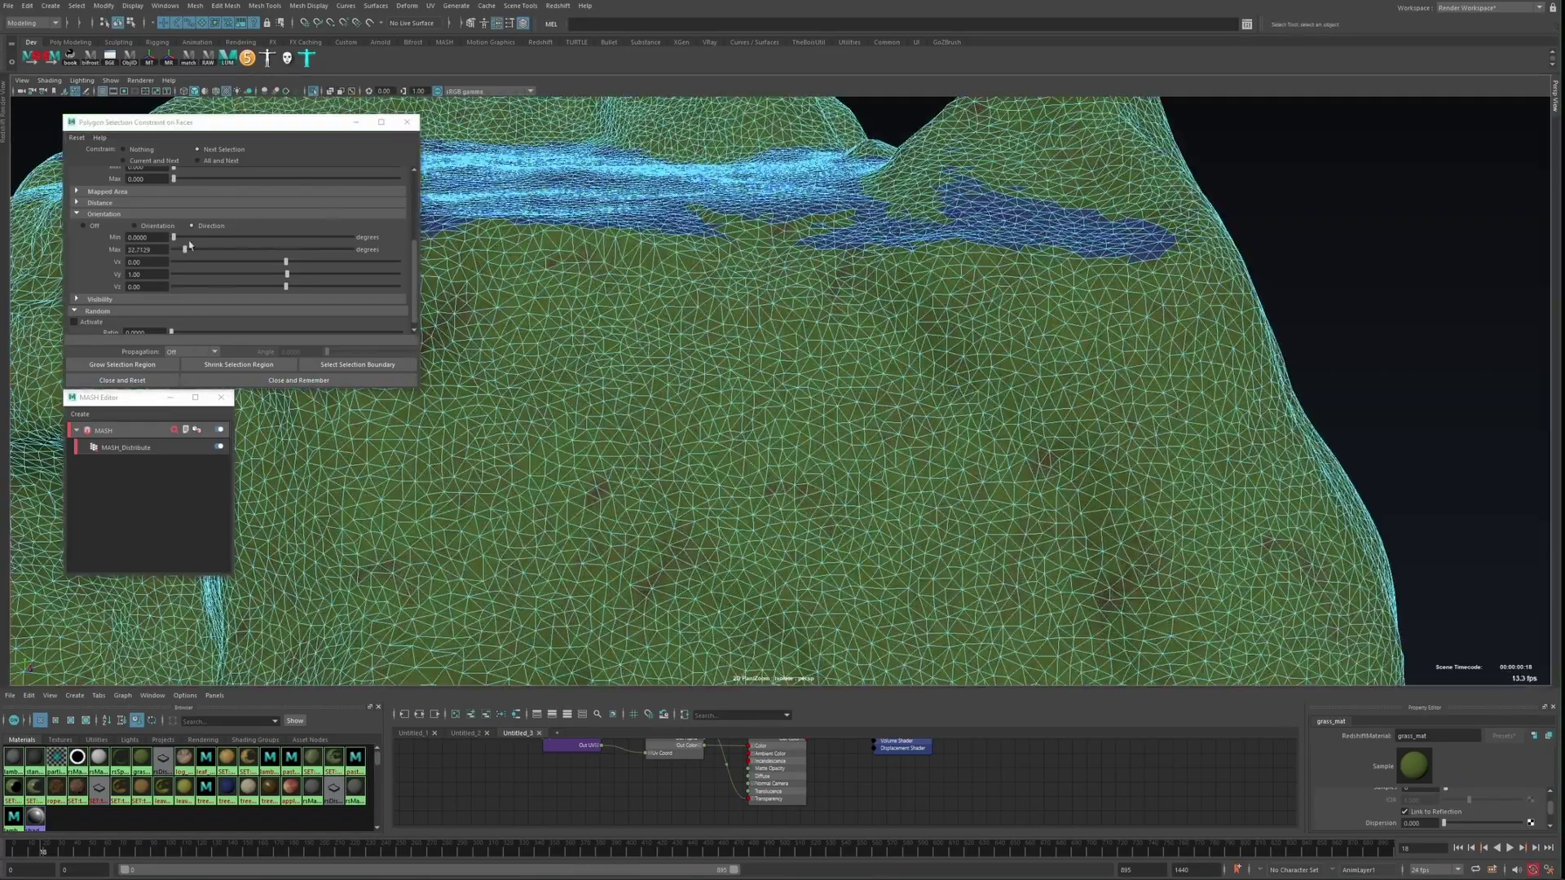
scroll(627, 291, down, 5)
alt+drag(627, 291, 766, 326)
scroll(766, 367, up, 3)
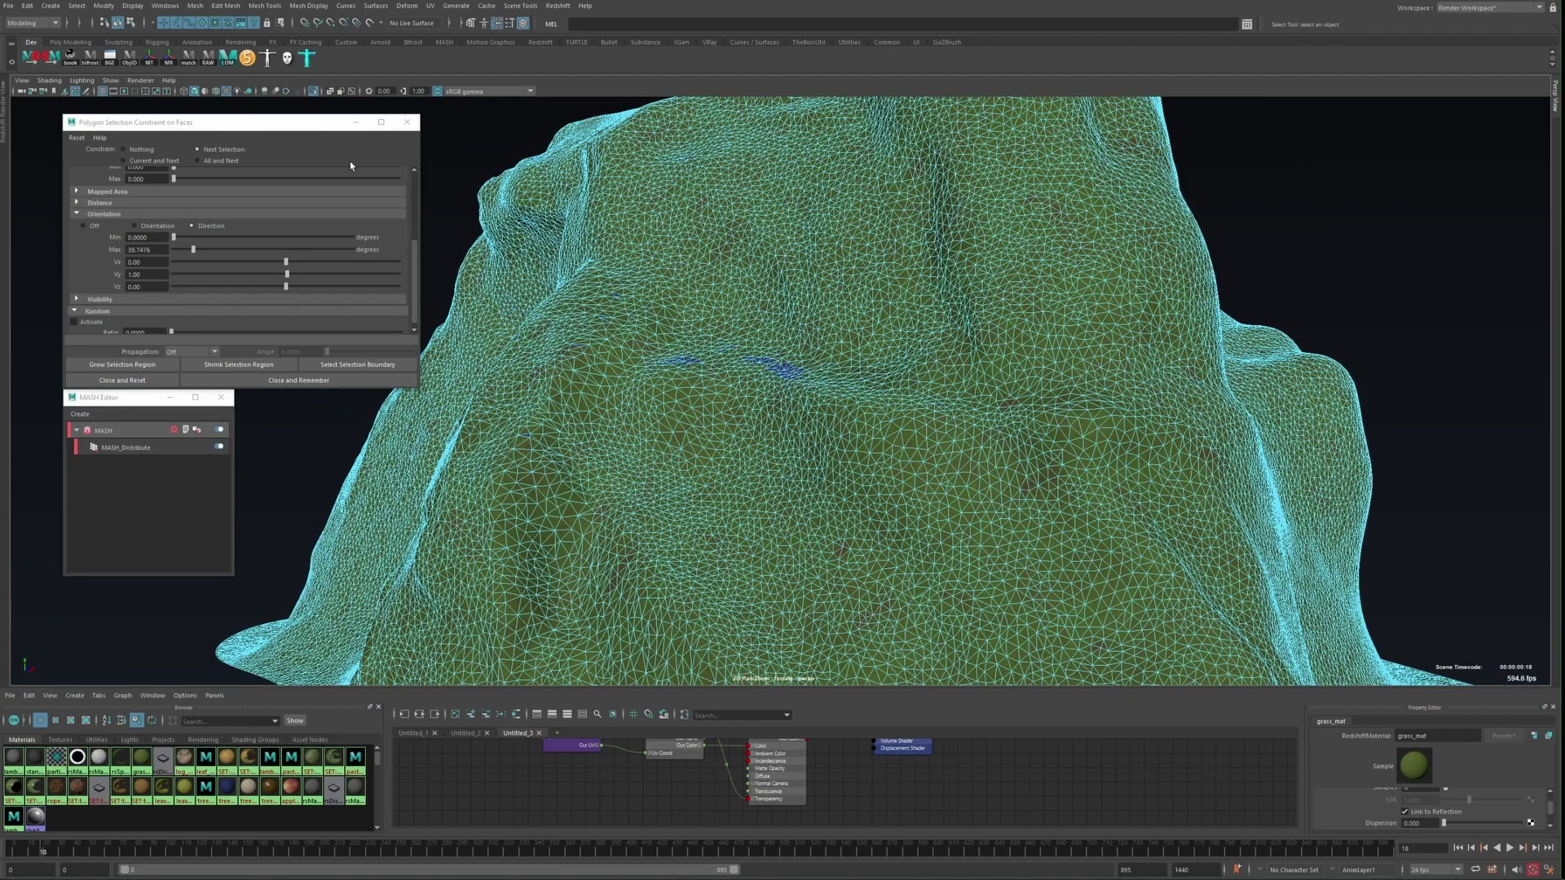
Reduce the mountain copy to its upward-facing faces by deleting all the steeper ones
scroll(565, 175, down, 5)
drag(1011, 604, 595, 269)
key(Delete)
alt+drag(538, 383, 652, 406)
click(685, 408)
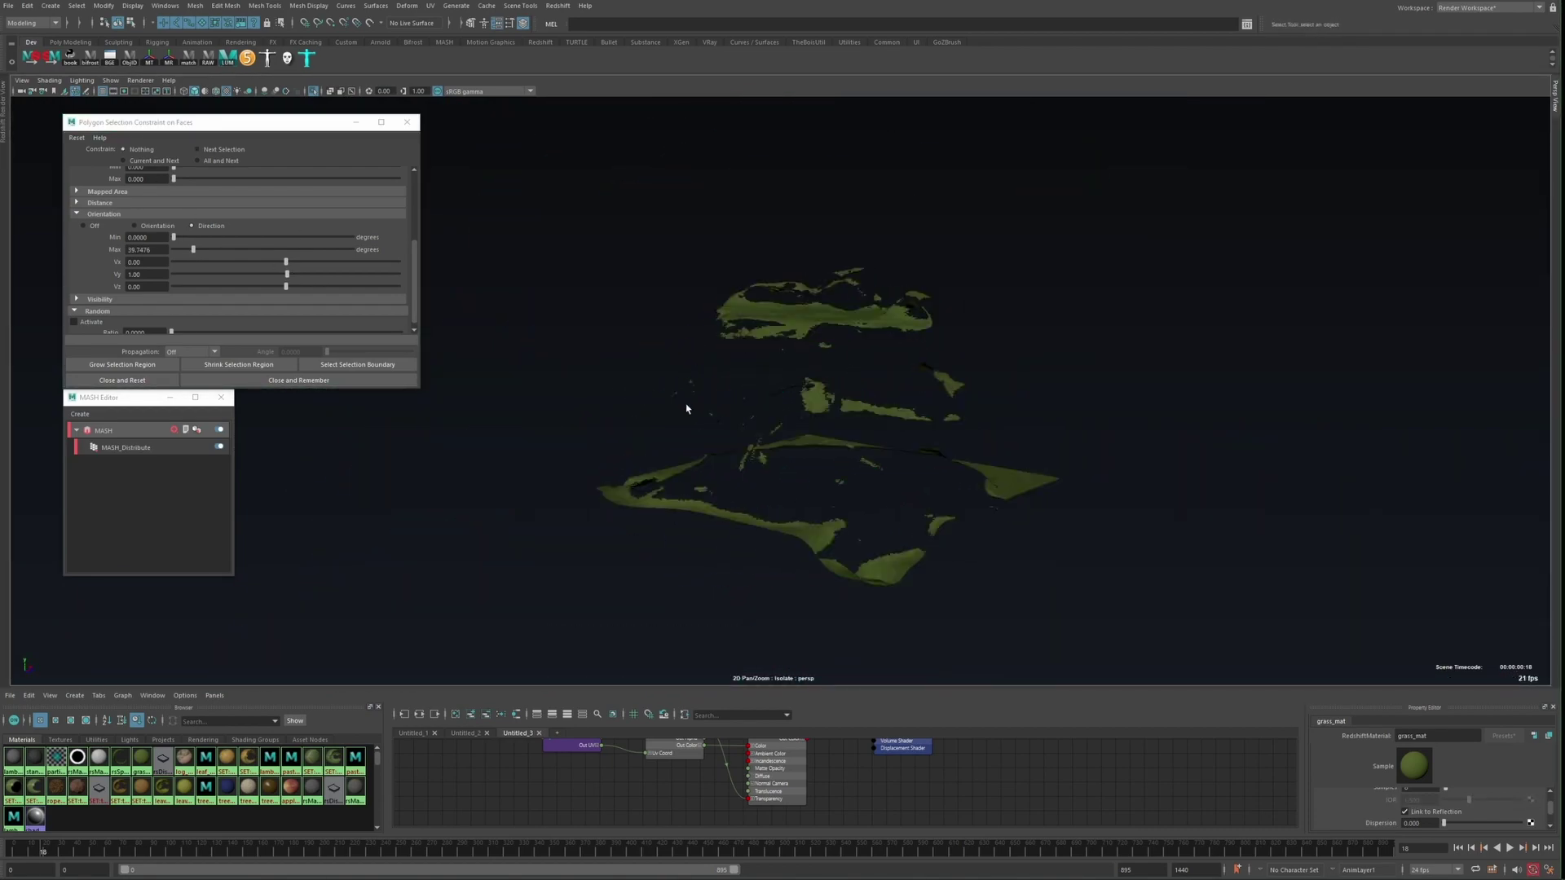
Set the selection constraint to Nothing and delete the flat faces around the mountain's base
click(123, 149)
alt+drag(457, 253, 803, 542)
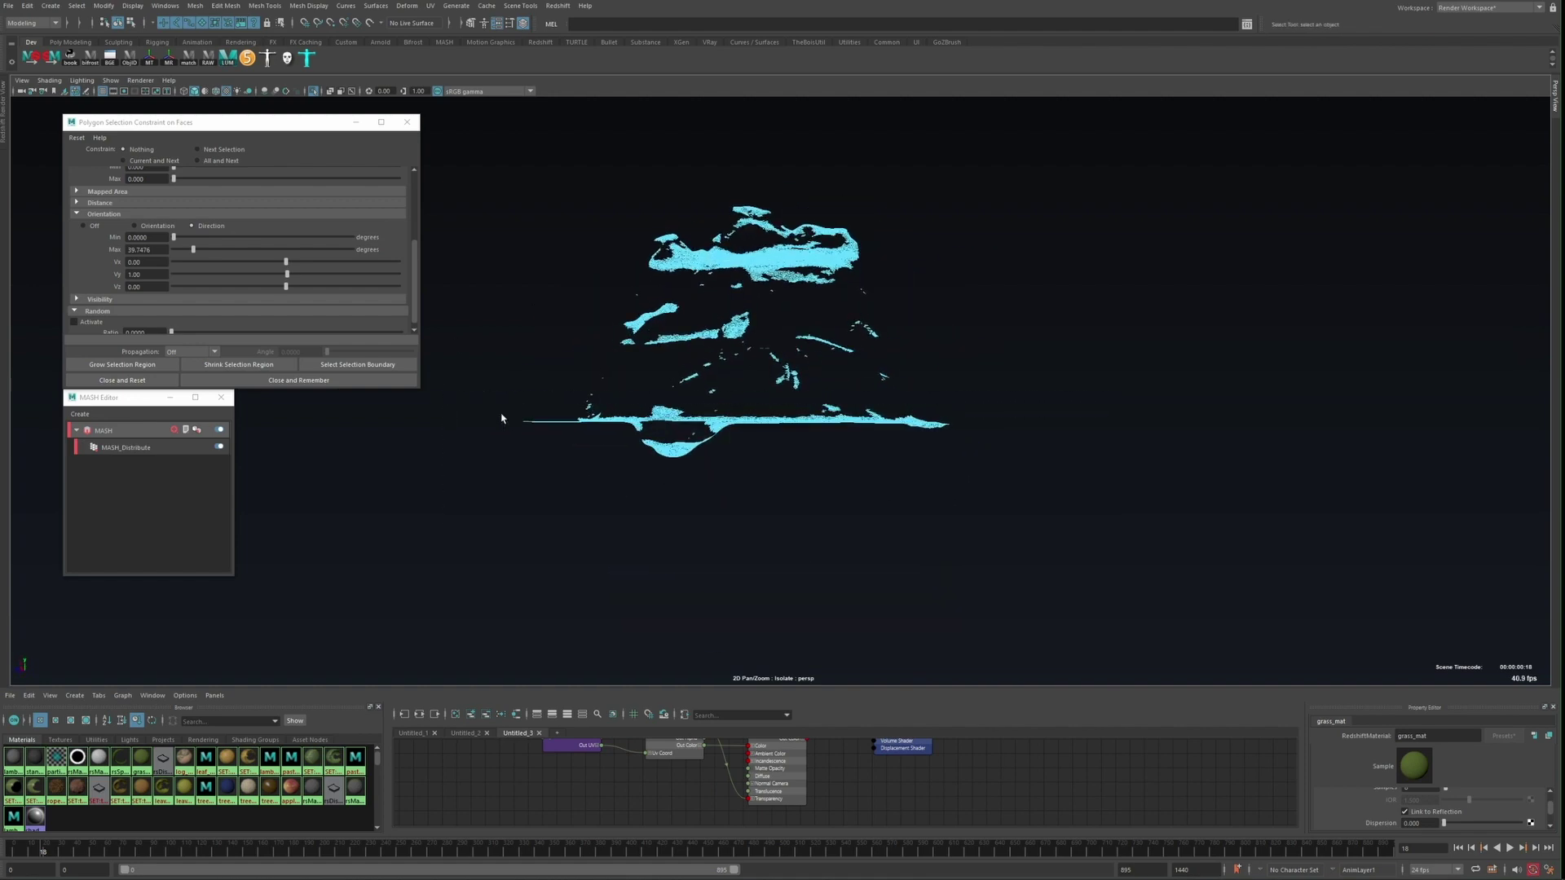
drag(500, 417, 978, 497)
key(Delete)
alt+drag(815, 310, 284, 469)
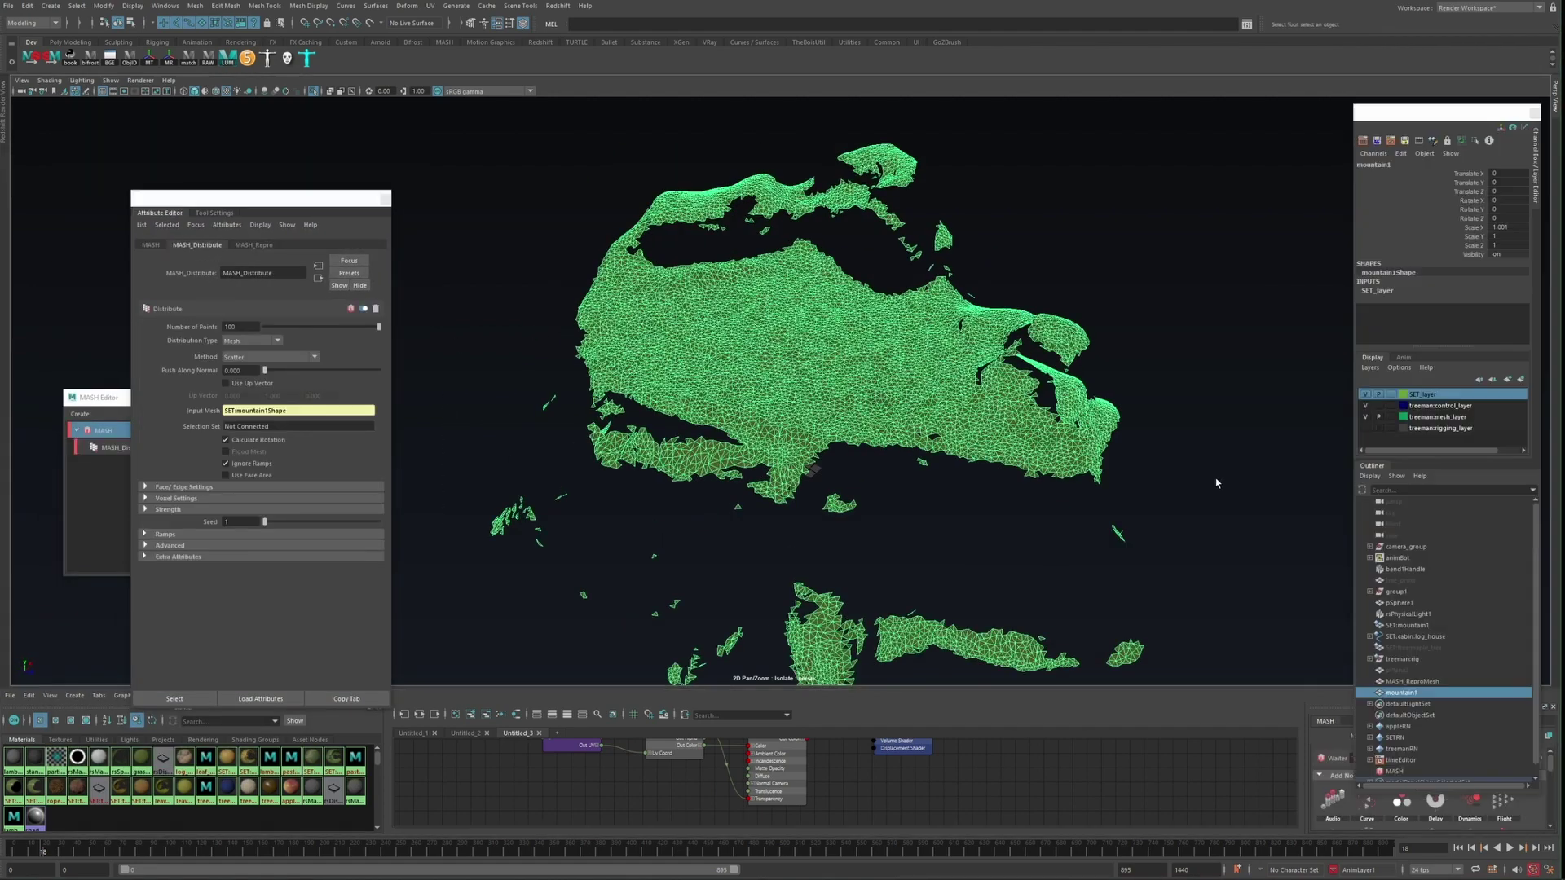
Distribute the grass over mountainGrass_mesh with an added MASH Random node and examine it in the Redshift render
alt+drag(1216, 483, 1182, 449)
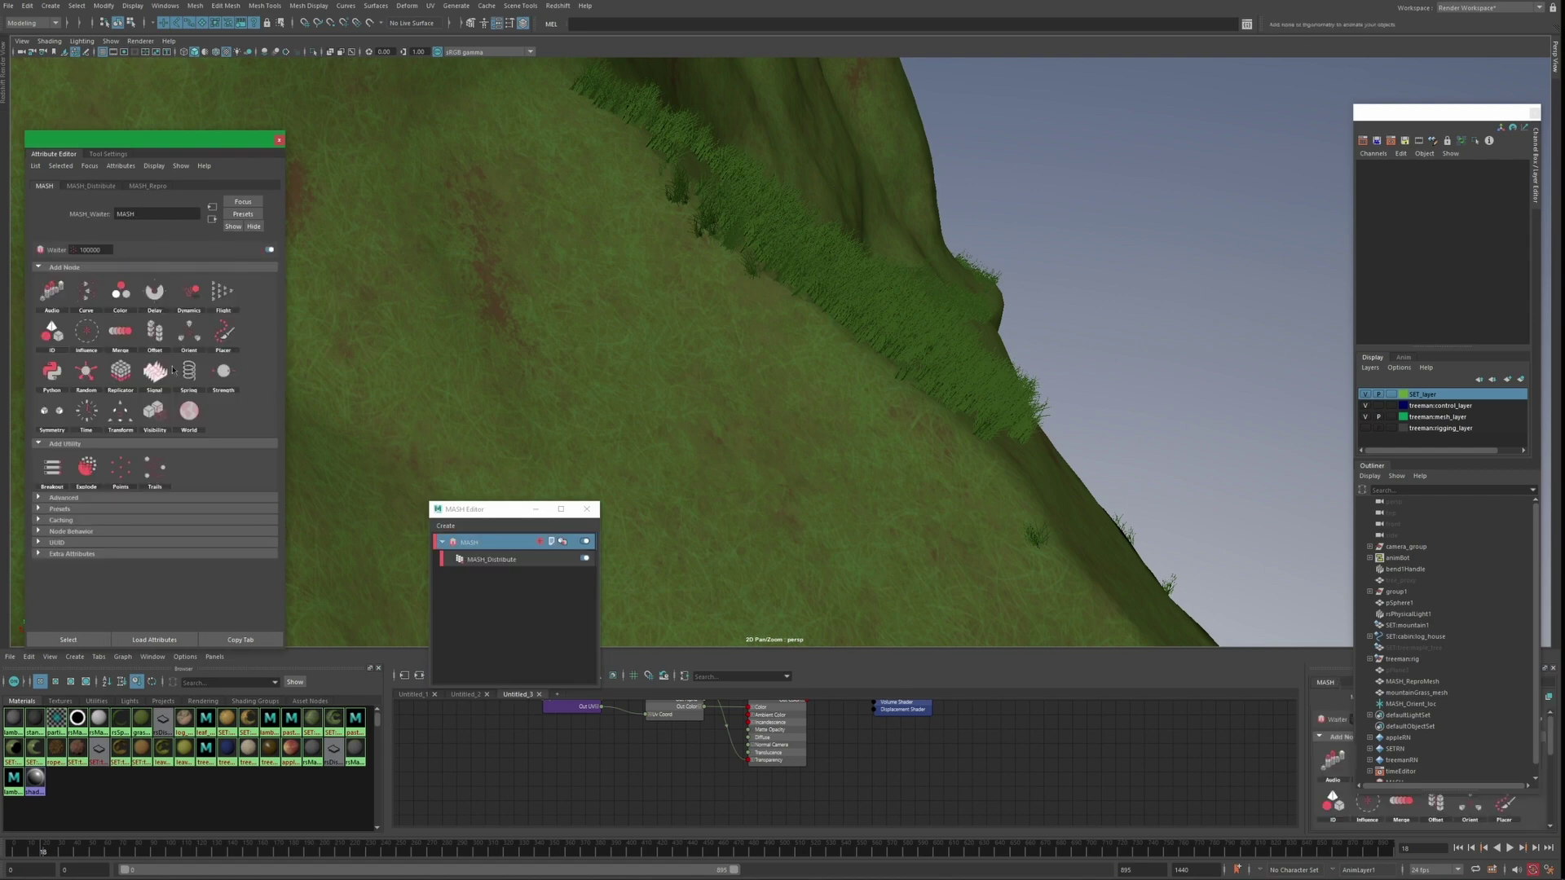
click(79, 381)
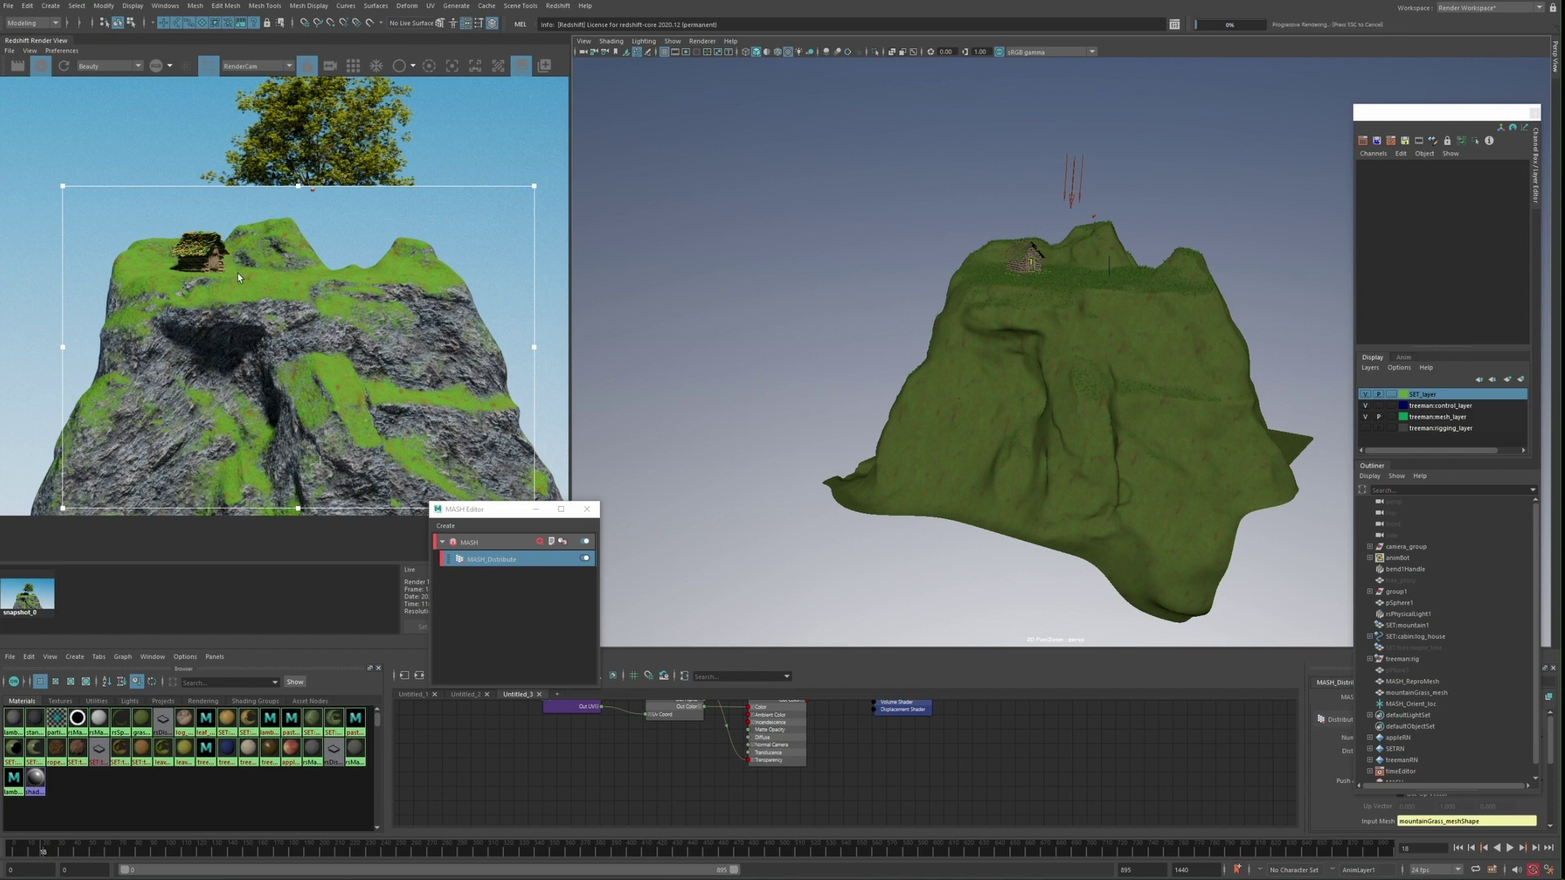
scroll(210, 473, up, 3)
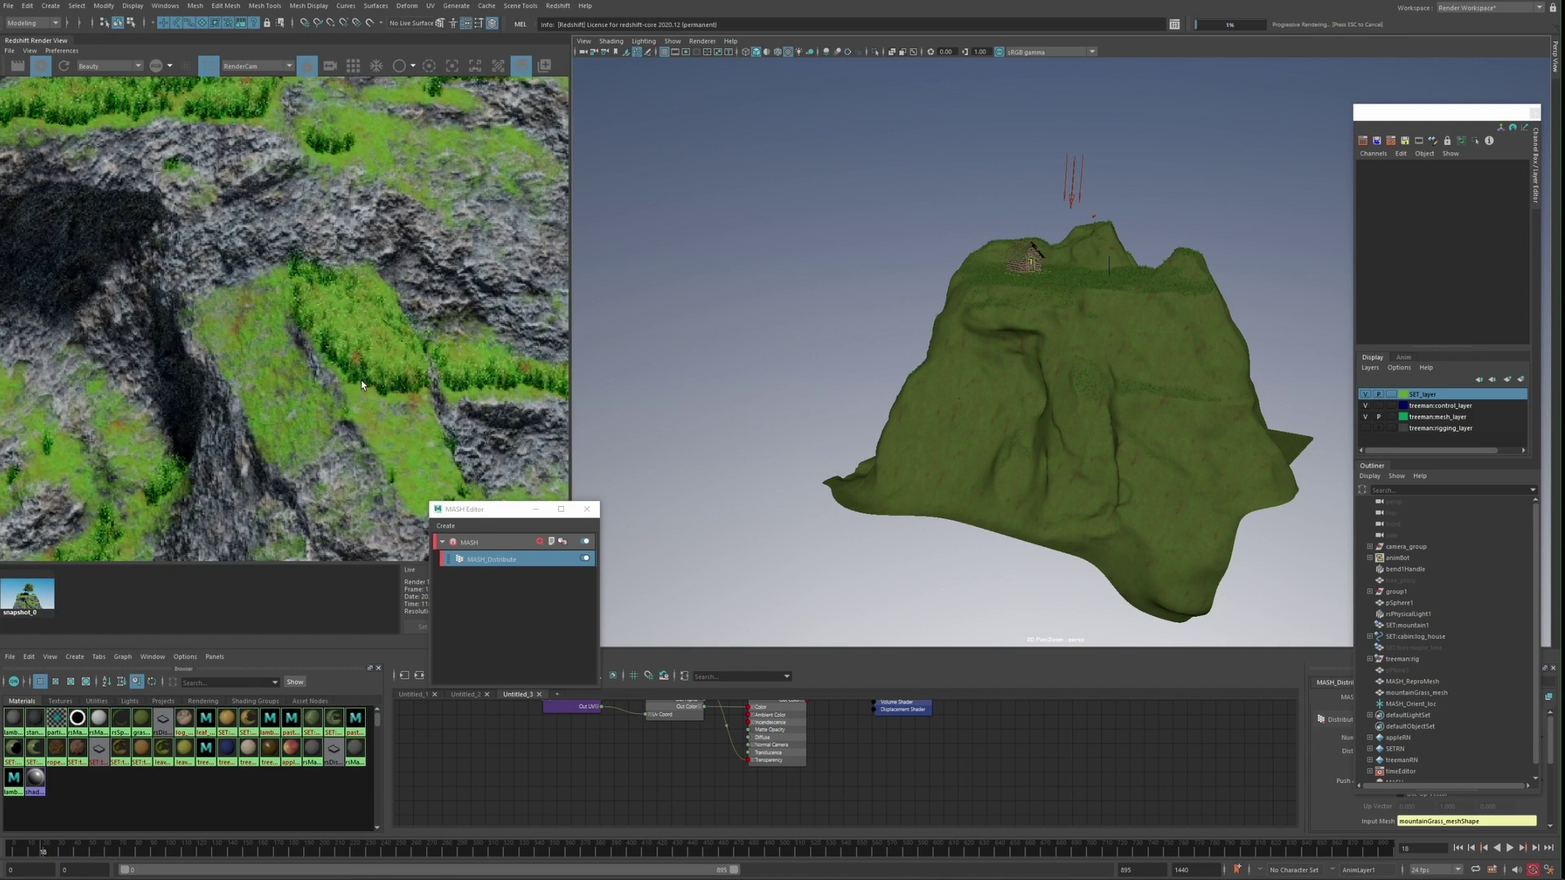
Create a Redshift Sprite node in the grass material graph and connect it to the Lambert shading group's surface shader
alt+middle_drag(845, 731, 856, 776)
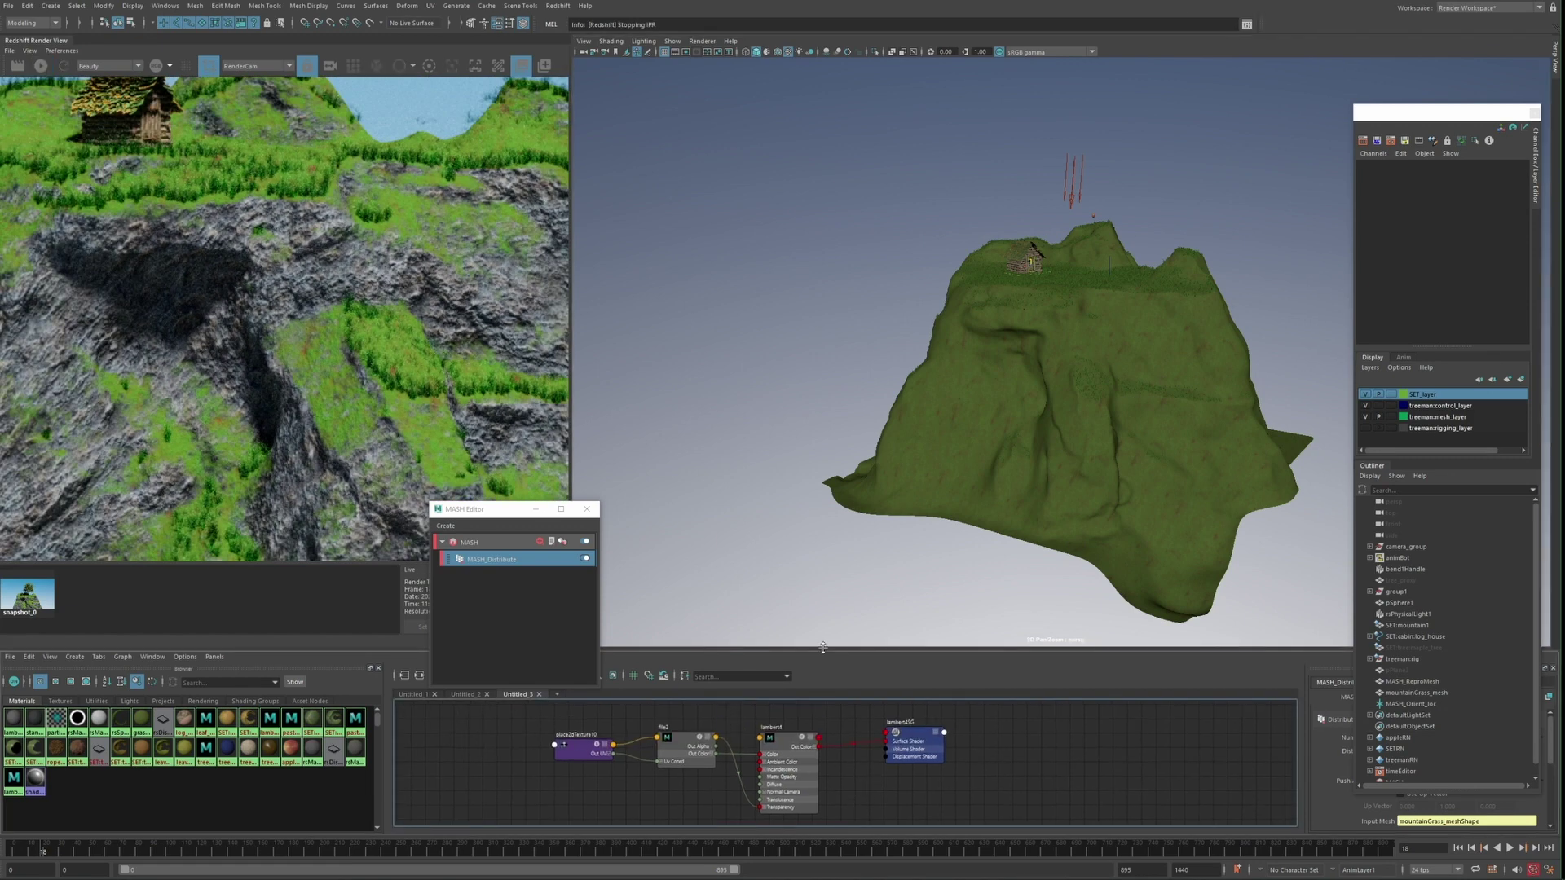
drag(829, 649, 830, 431)
key(Tab)
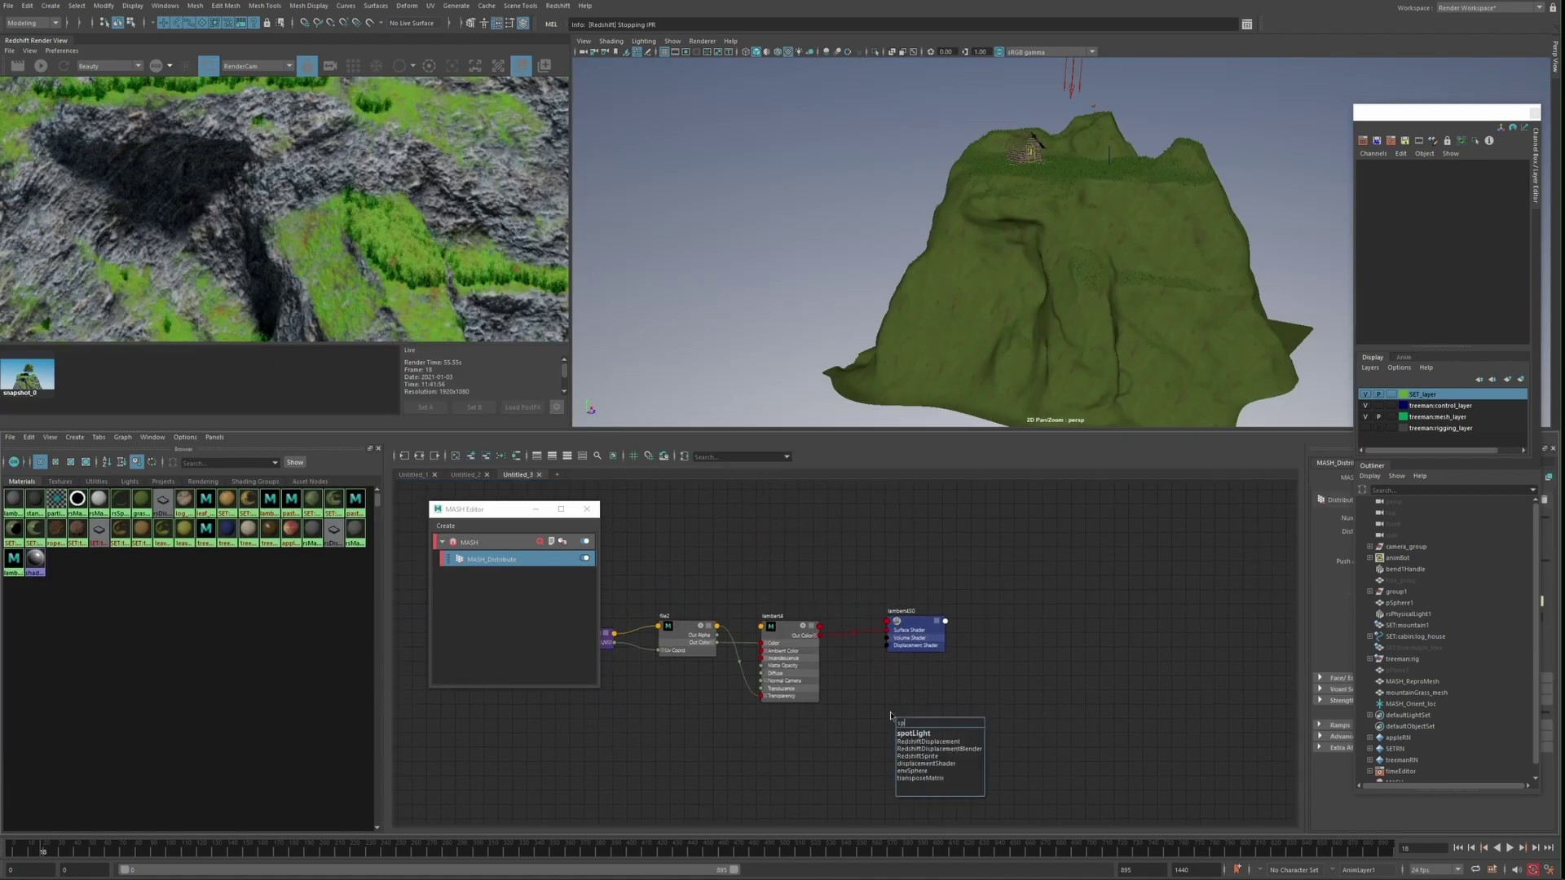
key(Return)
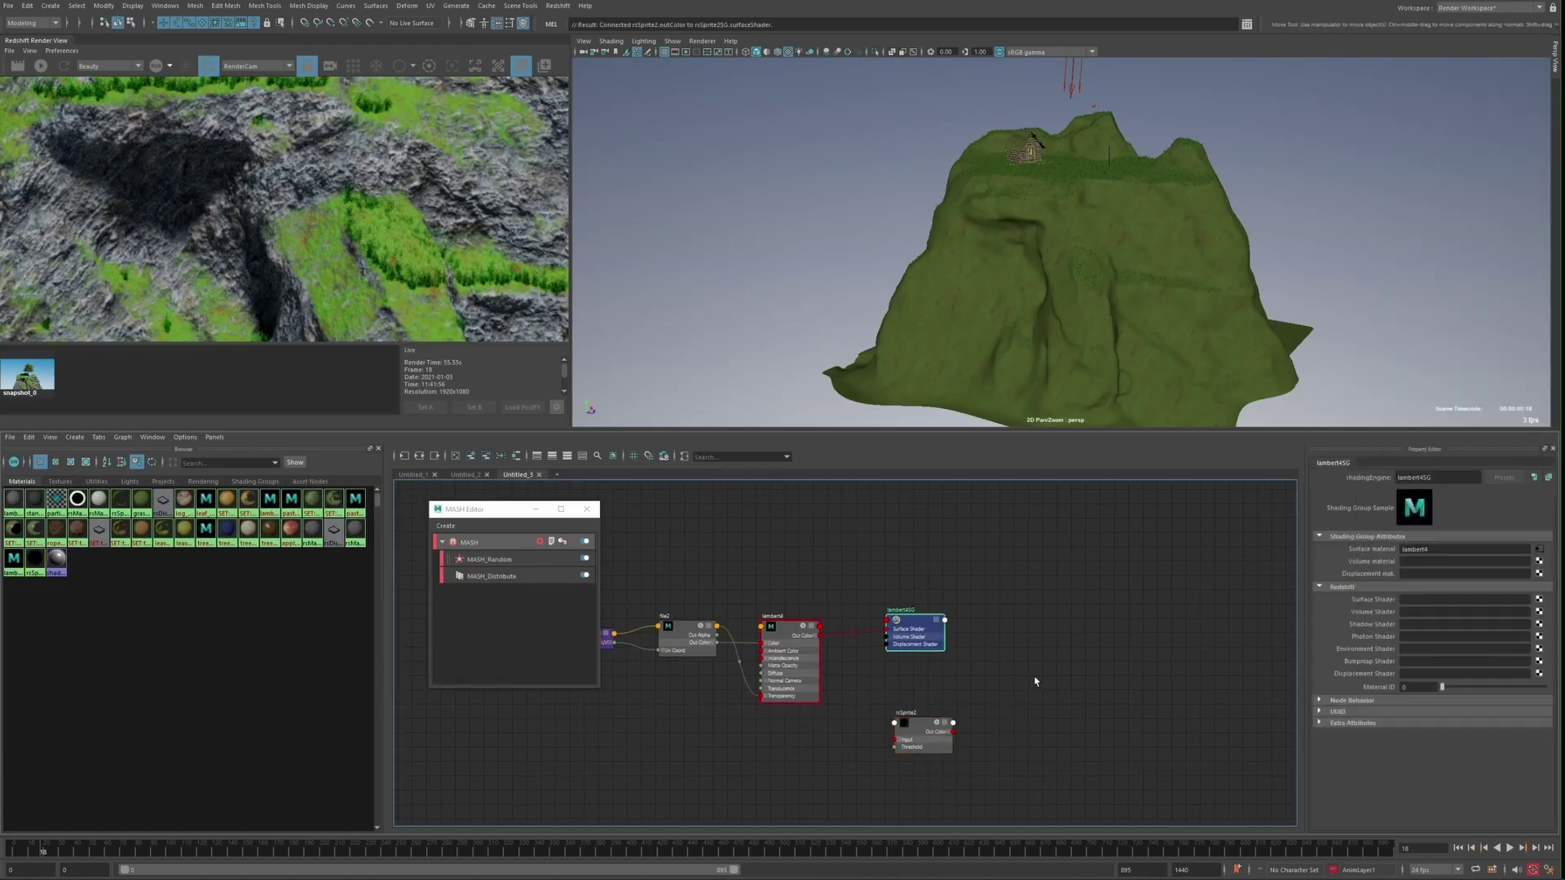
click(945, 729)
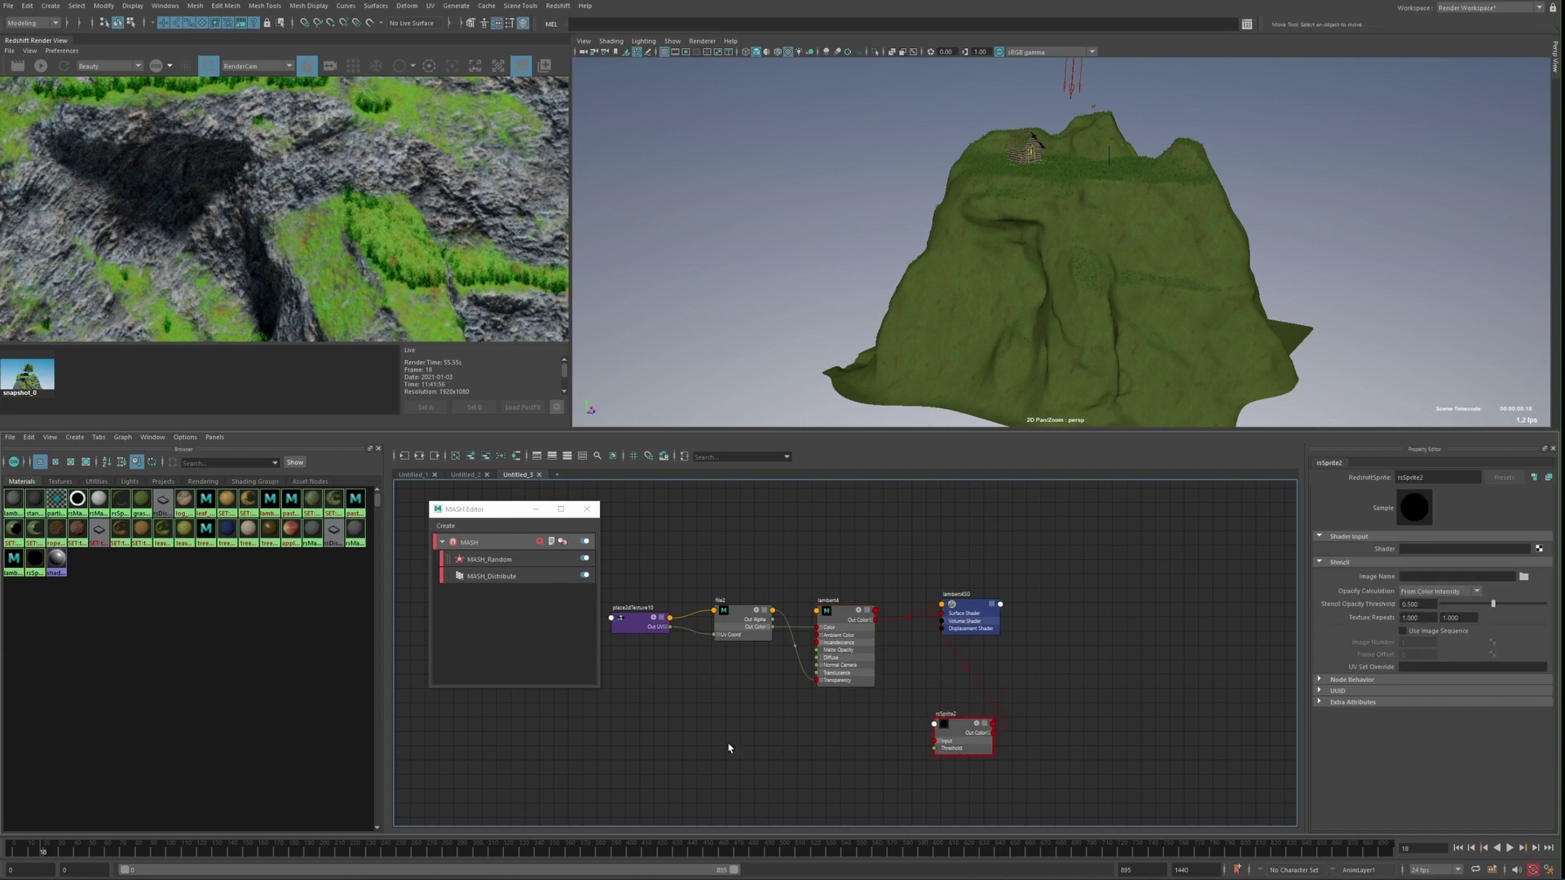
Create a Redshift Material node and connect its output color to the Sprite node's input
key(Tab)
text(ma)
key(Return)
click(834, 765)
key(Delete)
mouse_move(790, 764)
mouse_down()
mouse_move(870, 764)
mouse_move(935, 741)
mouse_move(846, 728)
mouse_up()
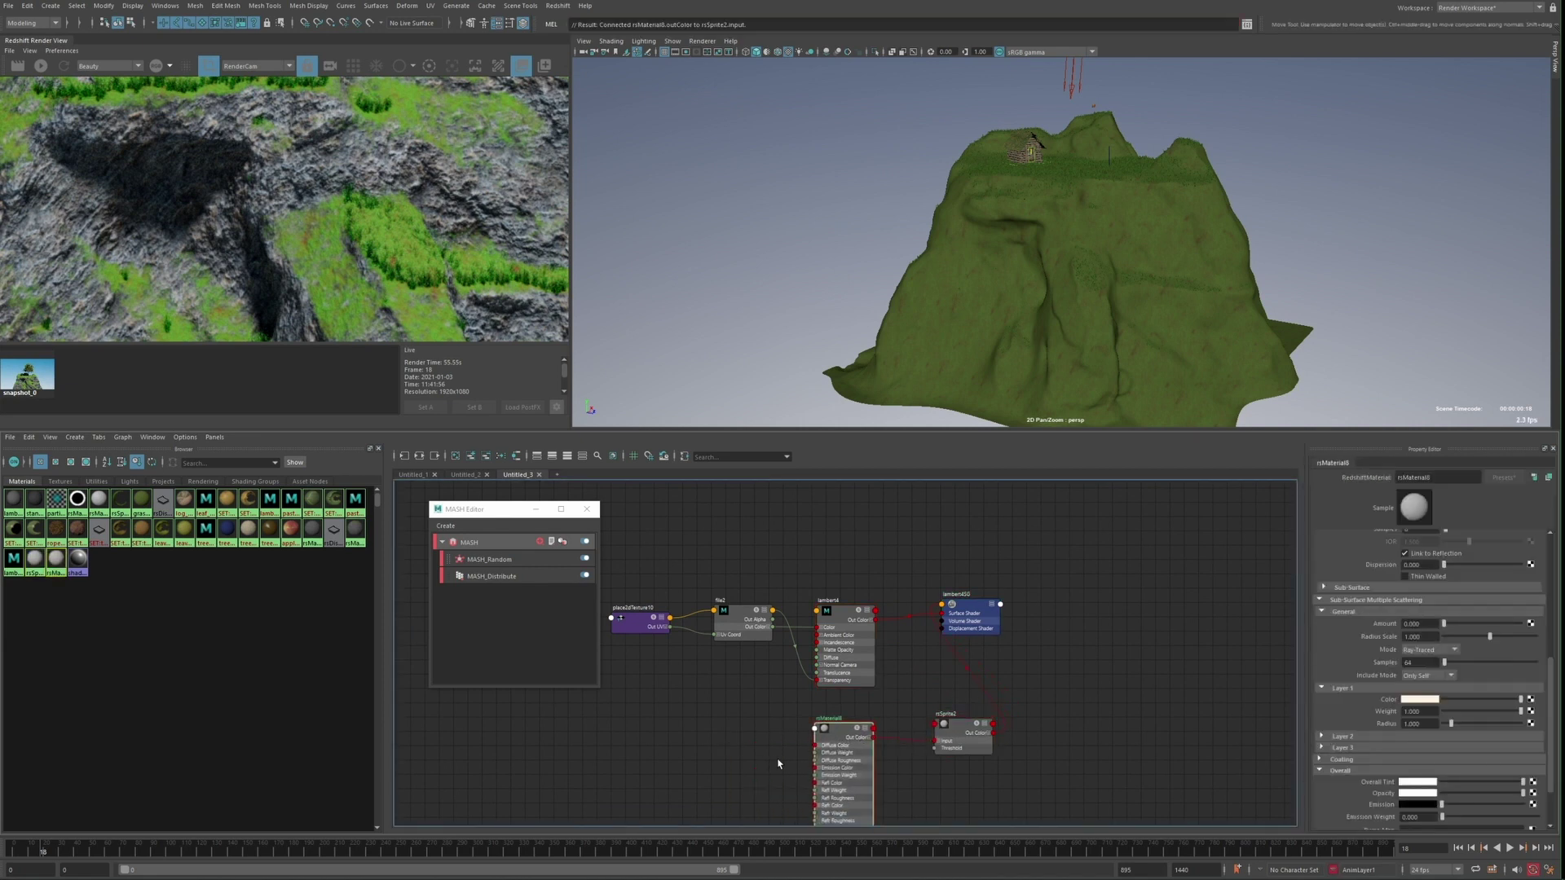
Paste the grass texture's file path from the file node into the Sprite node's stencil image name
click(744, 609)
click(960, 725)
click(1453, 577)
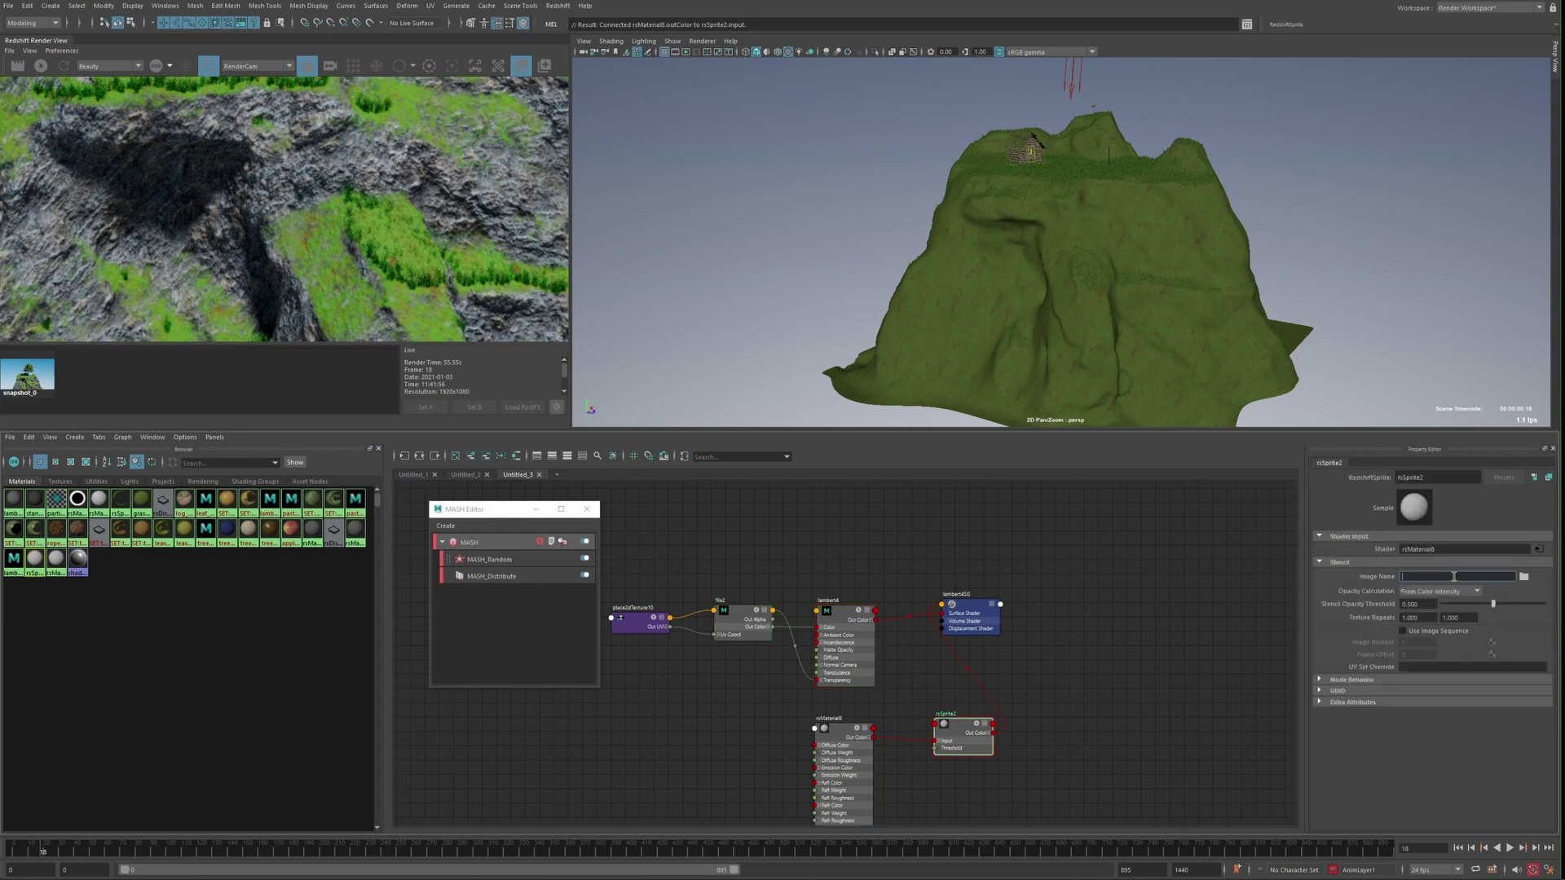
key(ctrl+v)
alt+middle_drag(1176, 643, 1265, 609)
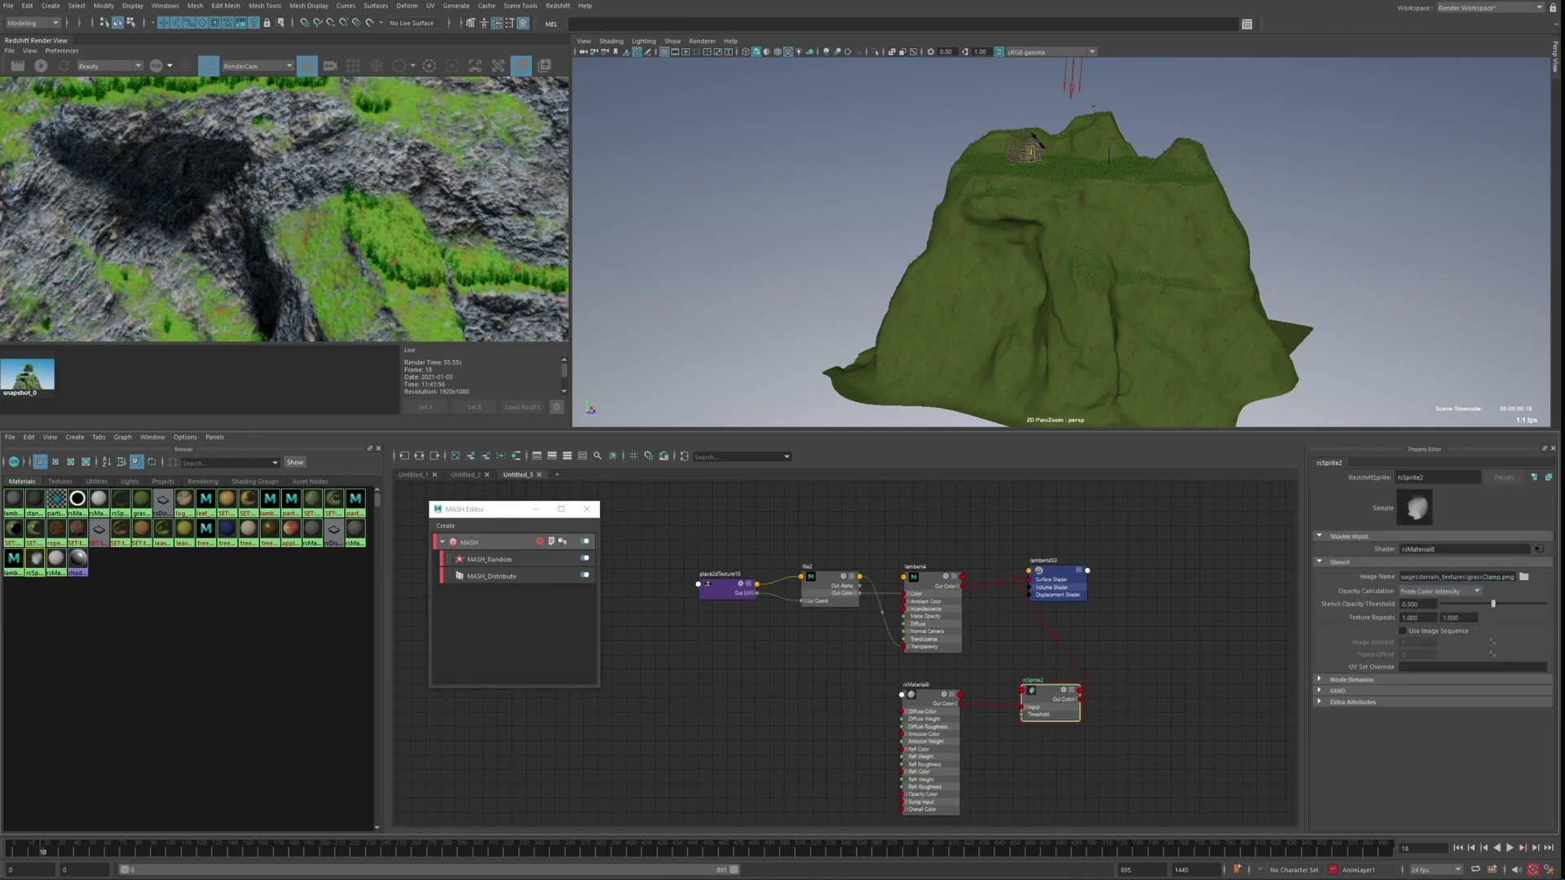
click(1022, 753)
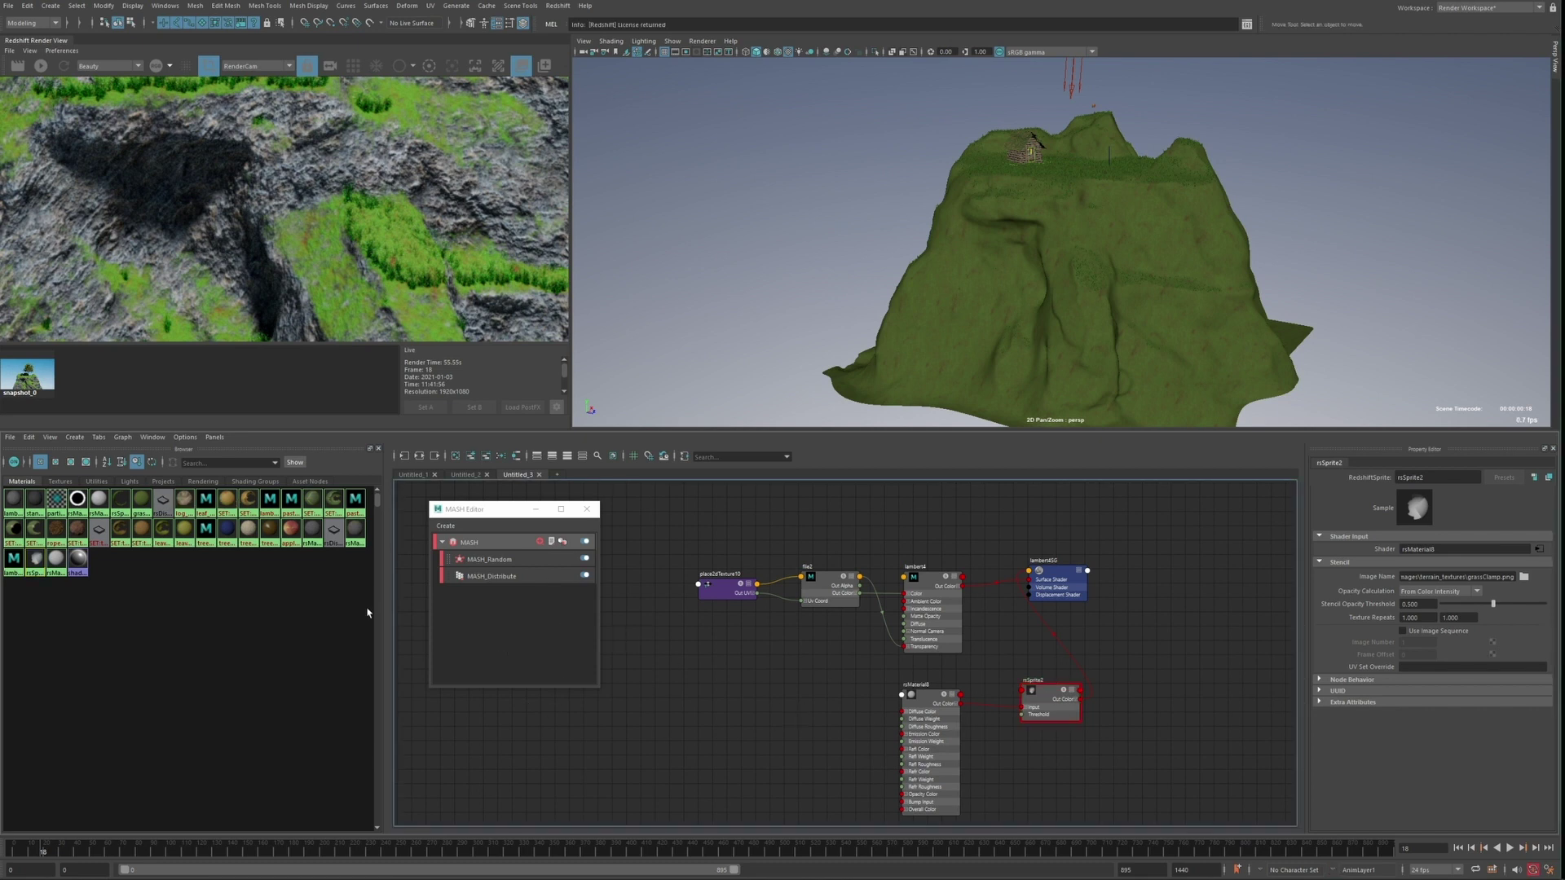
Add a Color node to the MASH grass network and create a Redshift Vertex Color node in the material graph
click(473, 542)
key(ctrl+a)
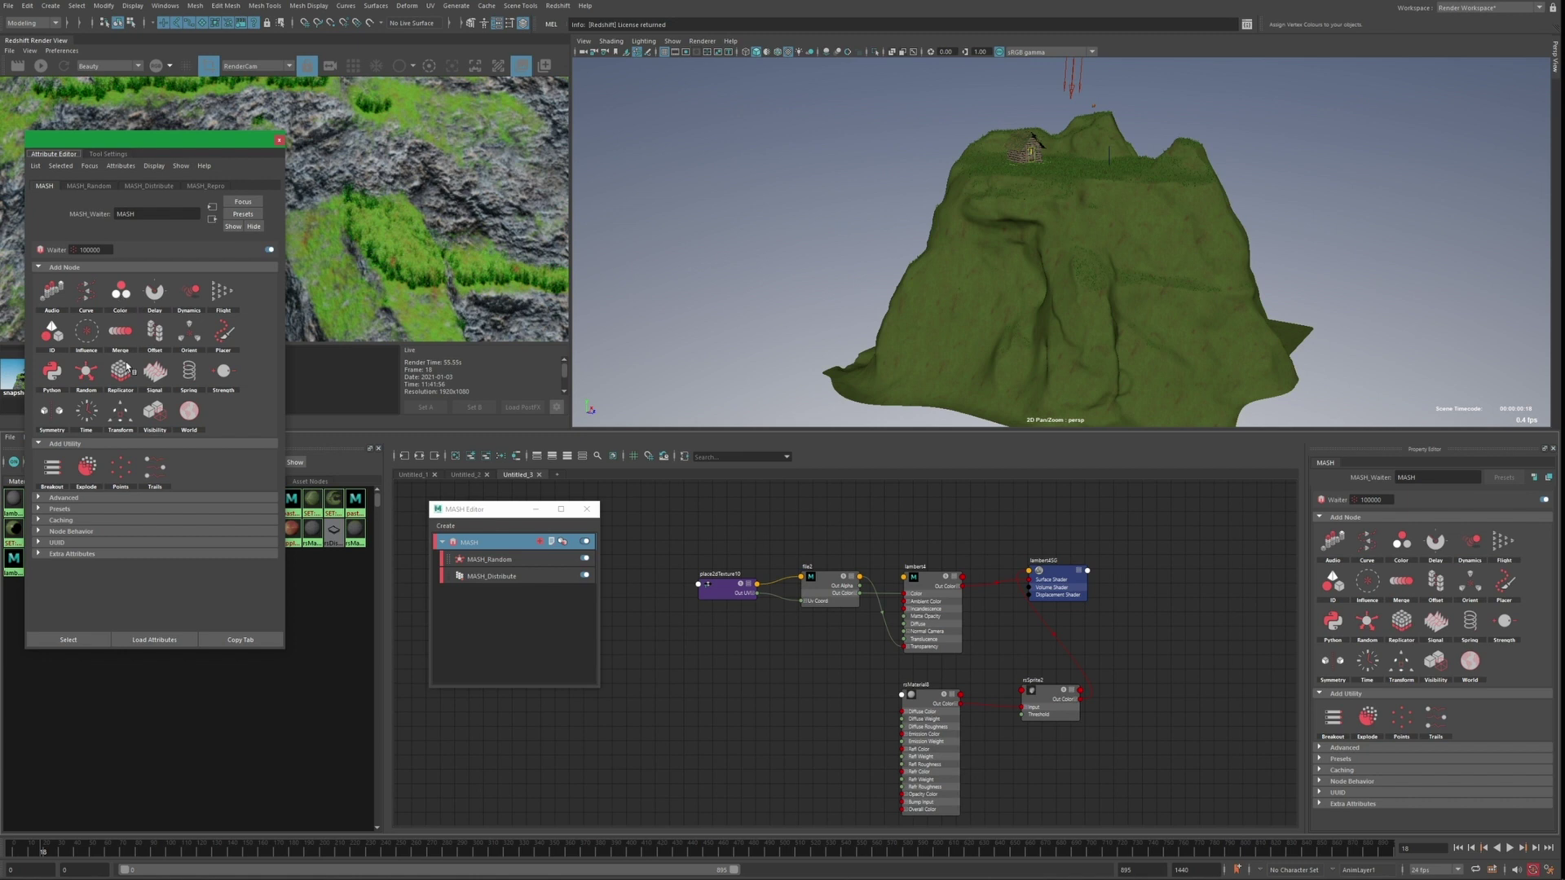
click(120, 291)
key(Tab)
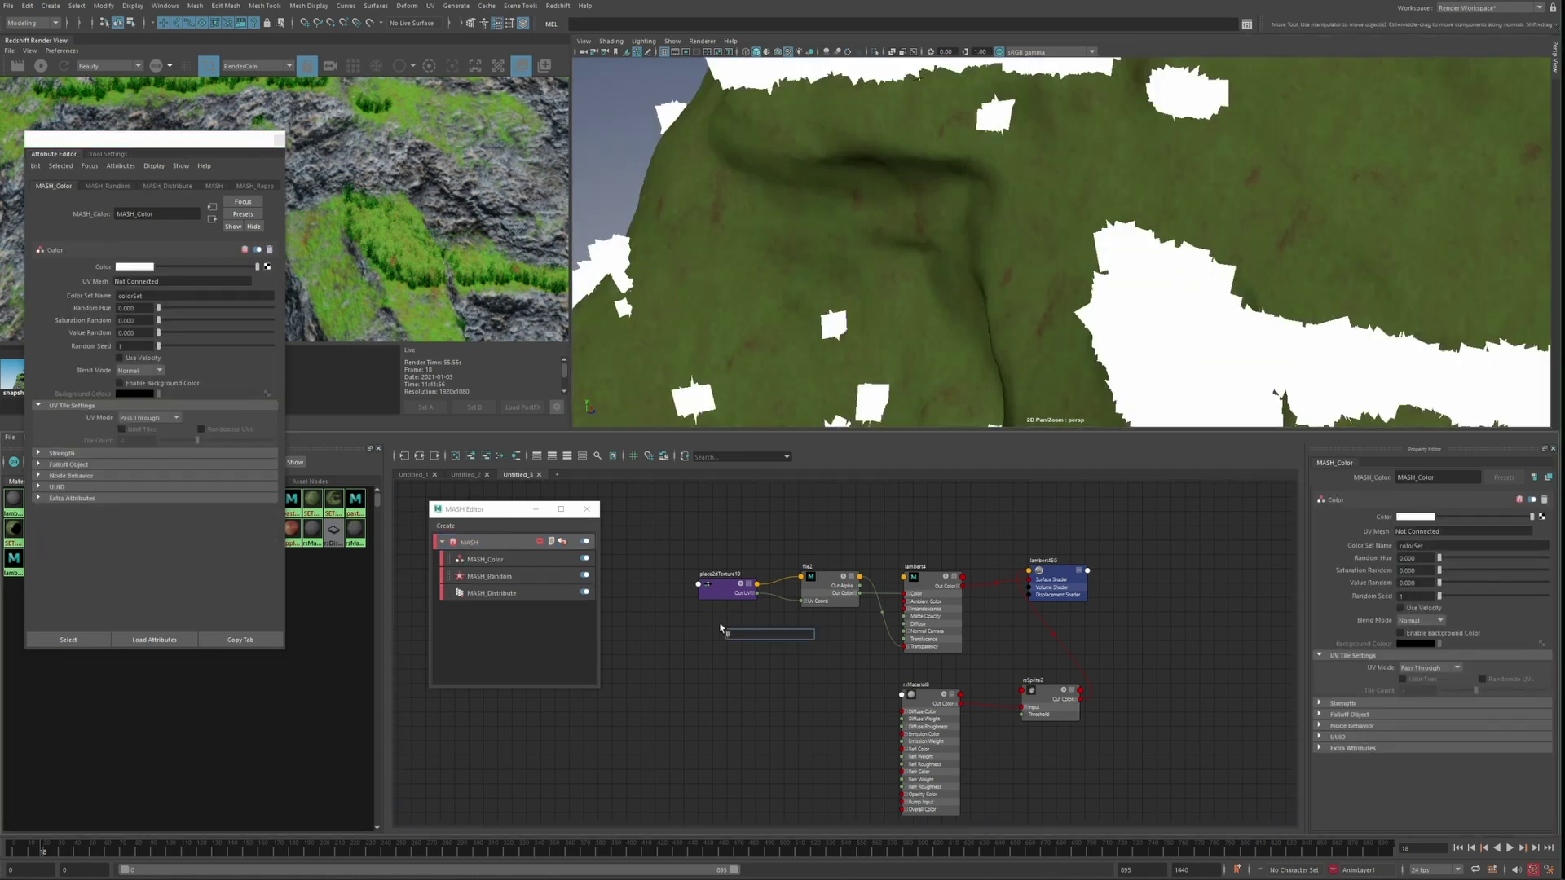
key(Return)
drag(750, 668, 754, 708)
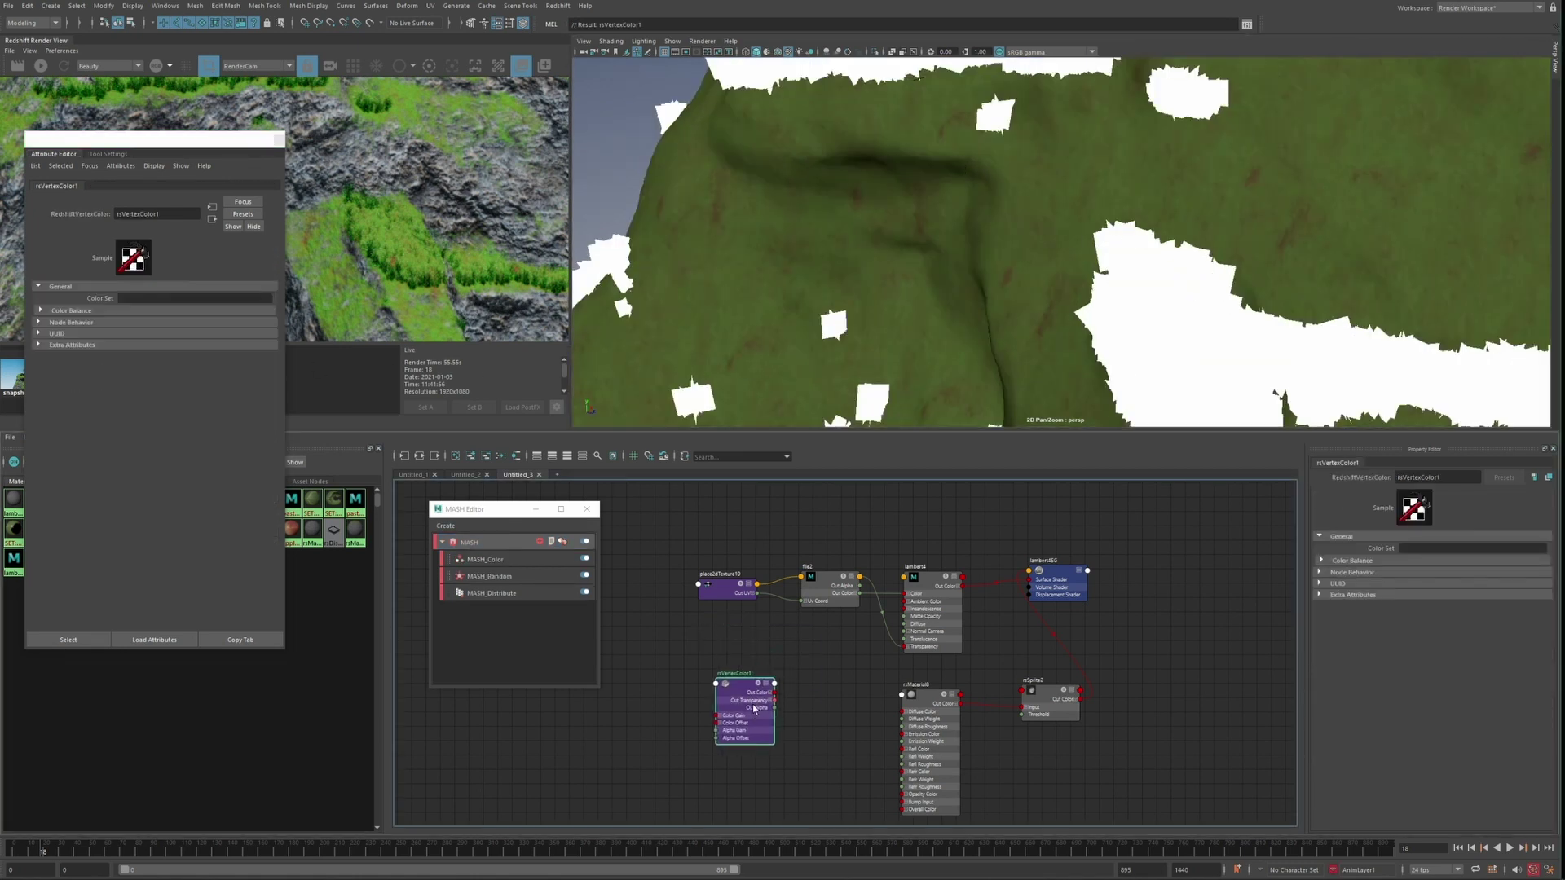
Set the Vertex Color node's color set to colorSet and connect its output color to the Redshift Material's diffuse color
click(544, 546)
click(90, 187)
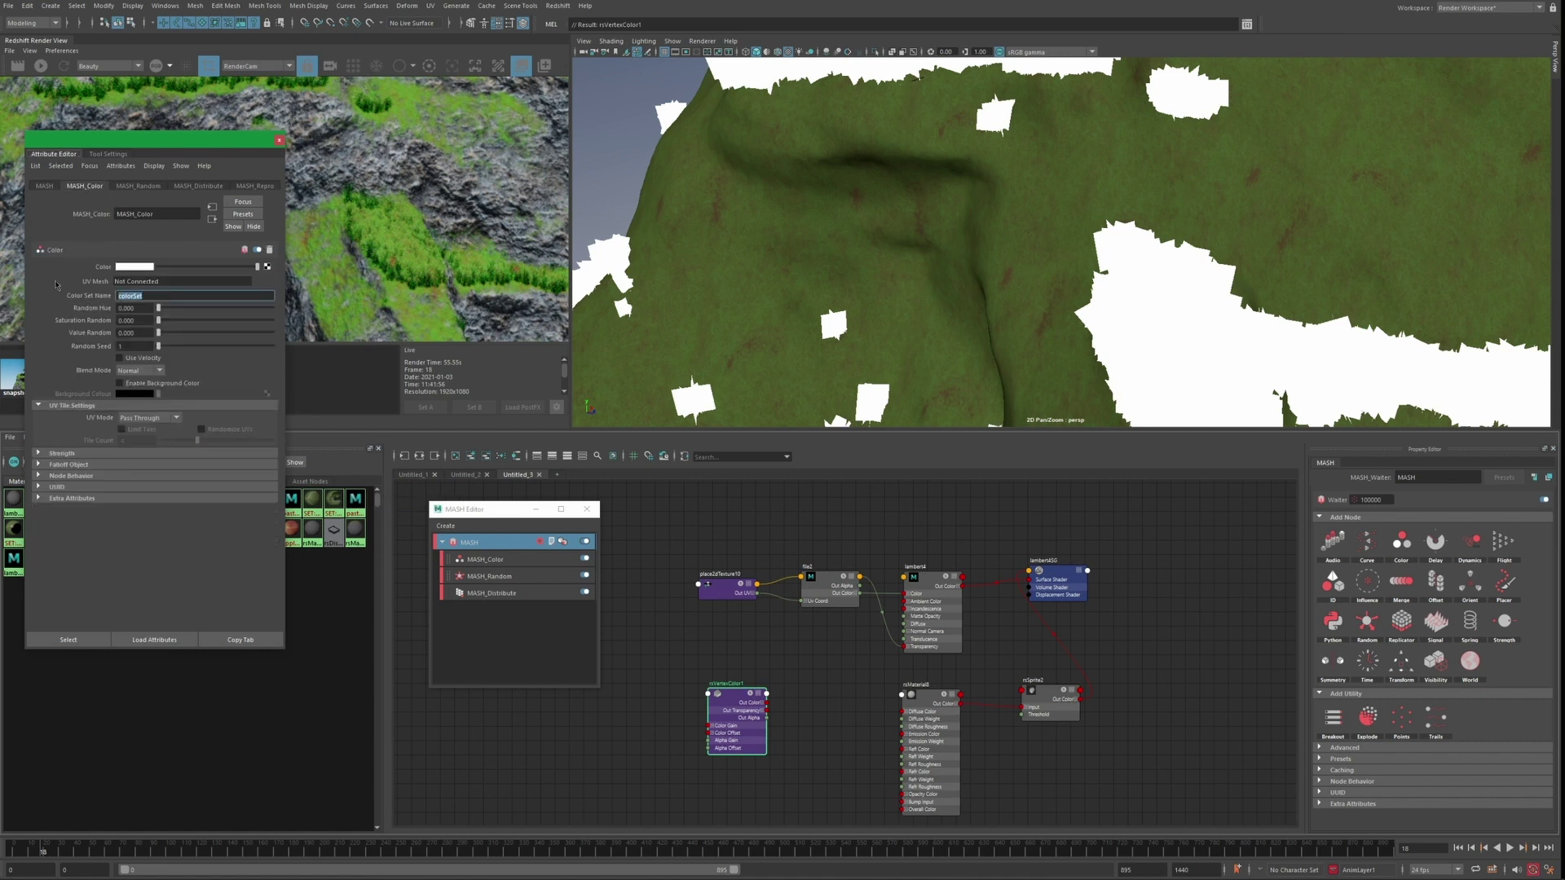
drag(713, 698, 715, 698)
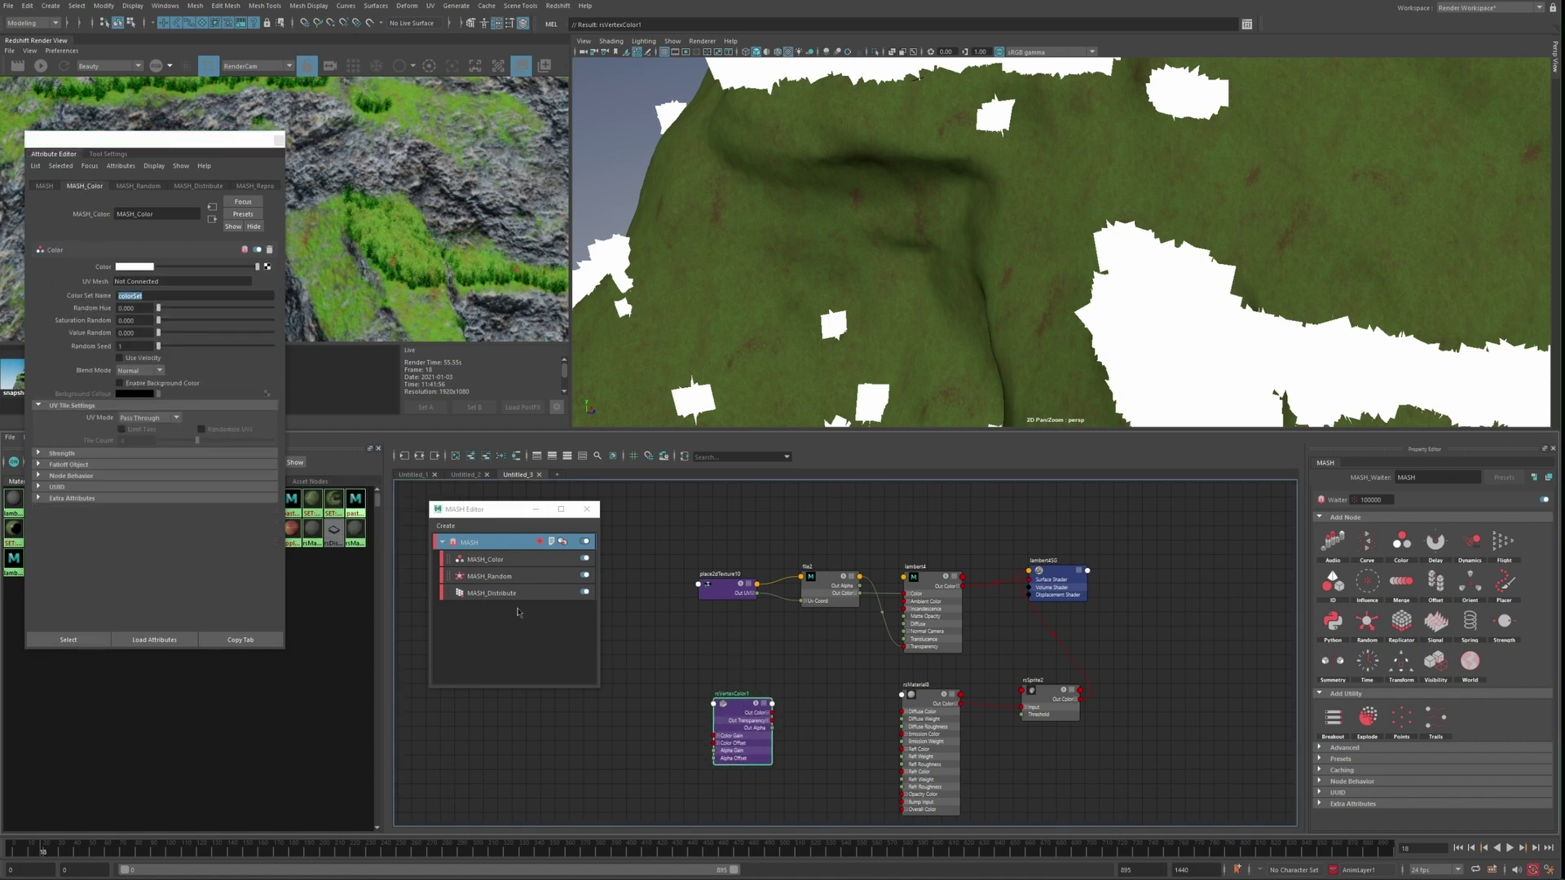
click(734, 718)
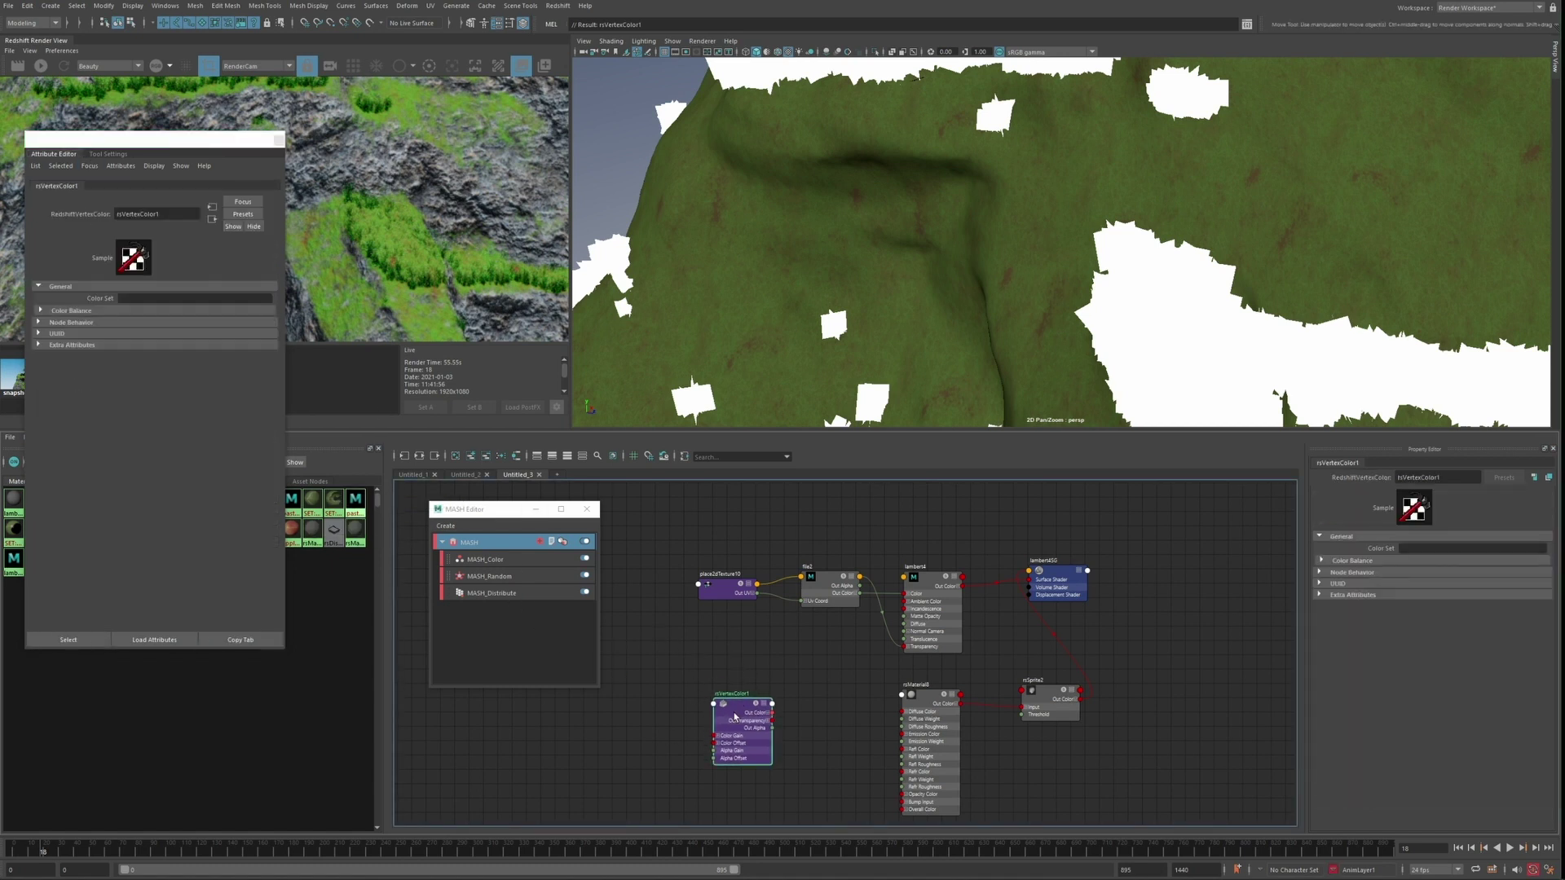
click(1404, 549)
text(colorSet)
key(Return)
drag(770, 715, 899, 712)
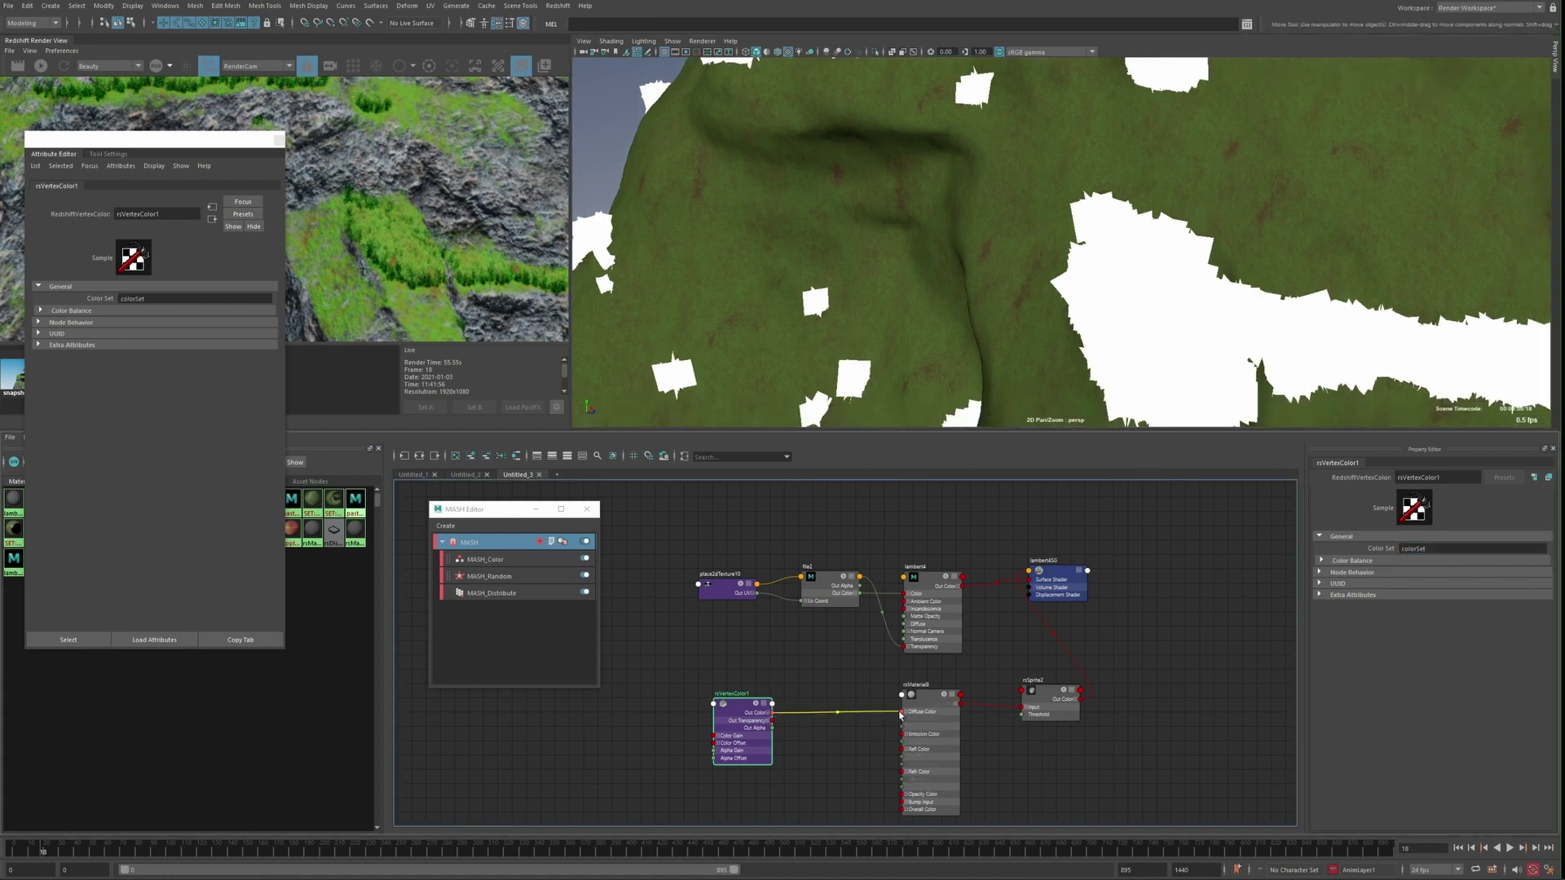
drag(740, 706, 768, 711)
Brighten the back-lighting/translucency color of the grass's Redshift Material
click(927, 695)
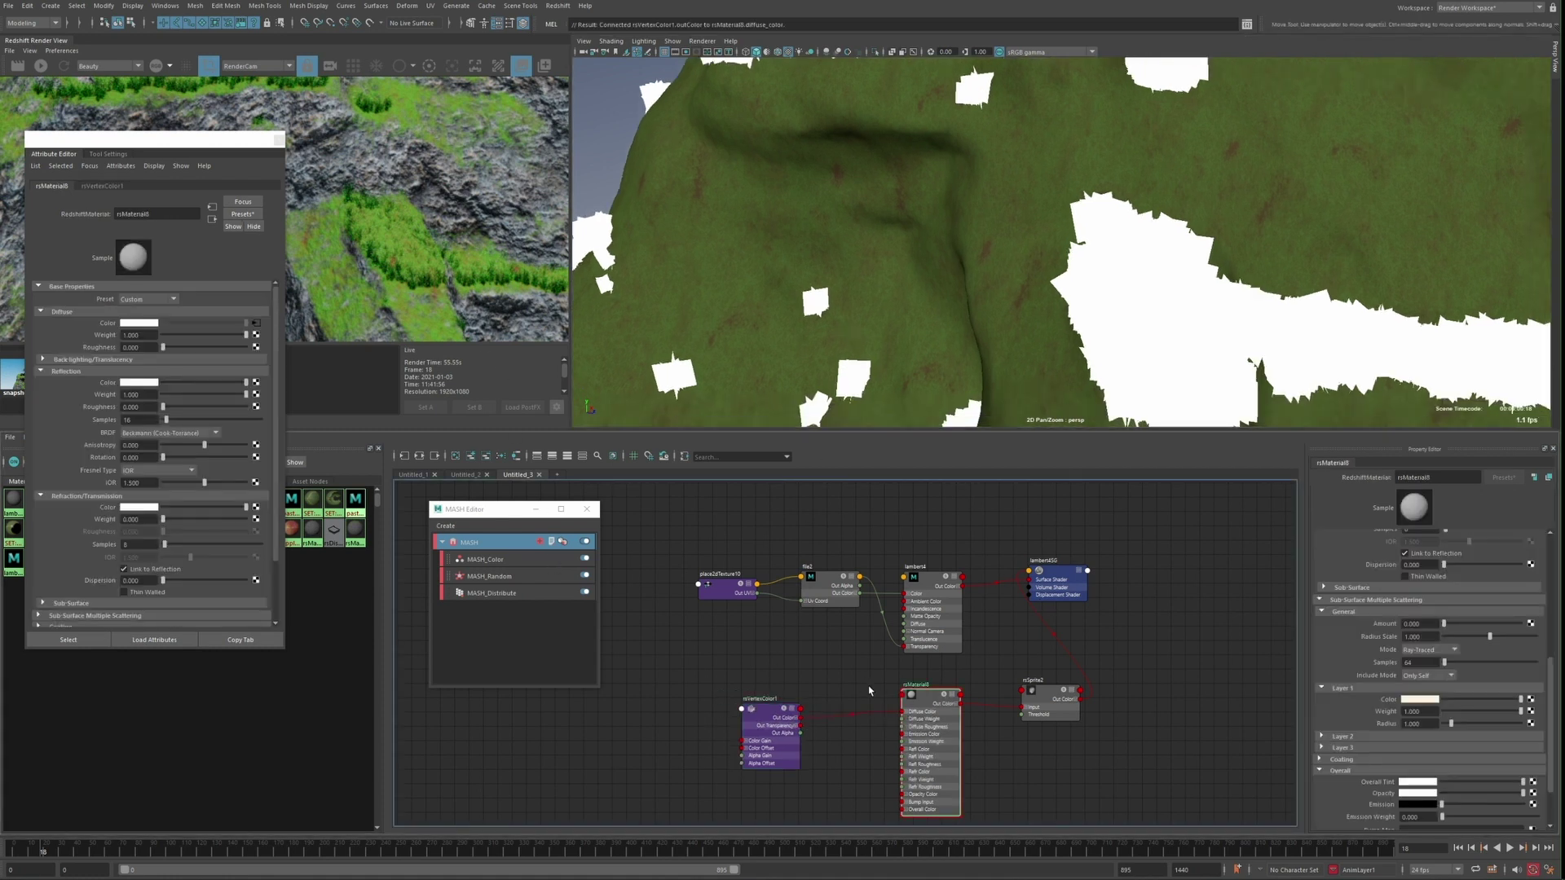
scroll(1402, 620, up, 10)
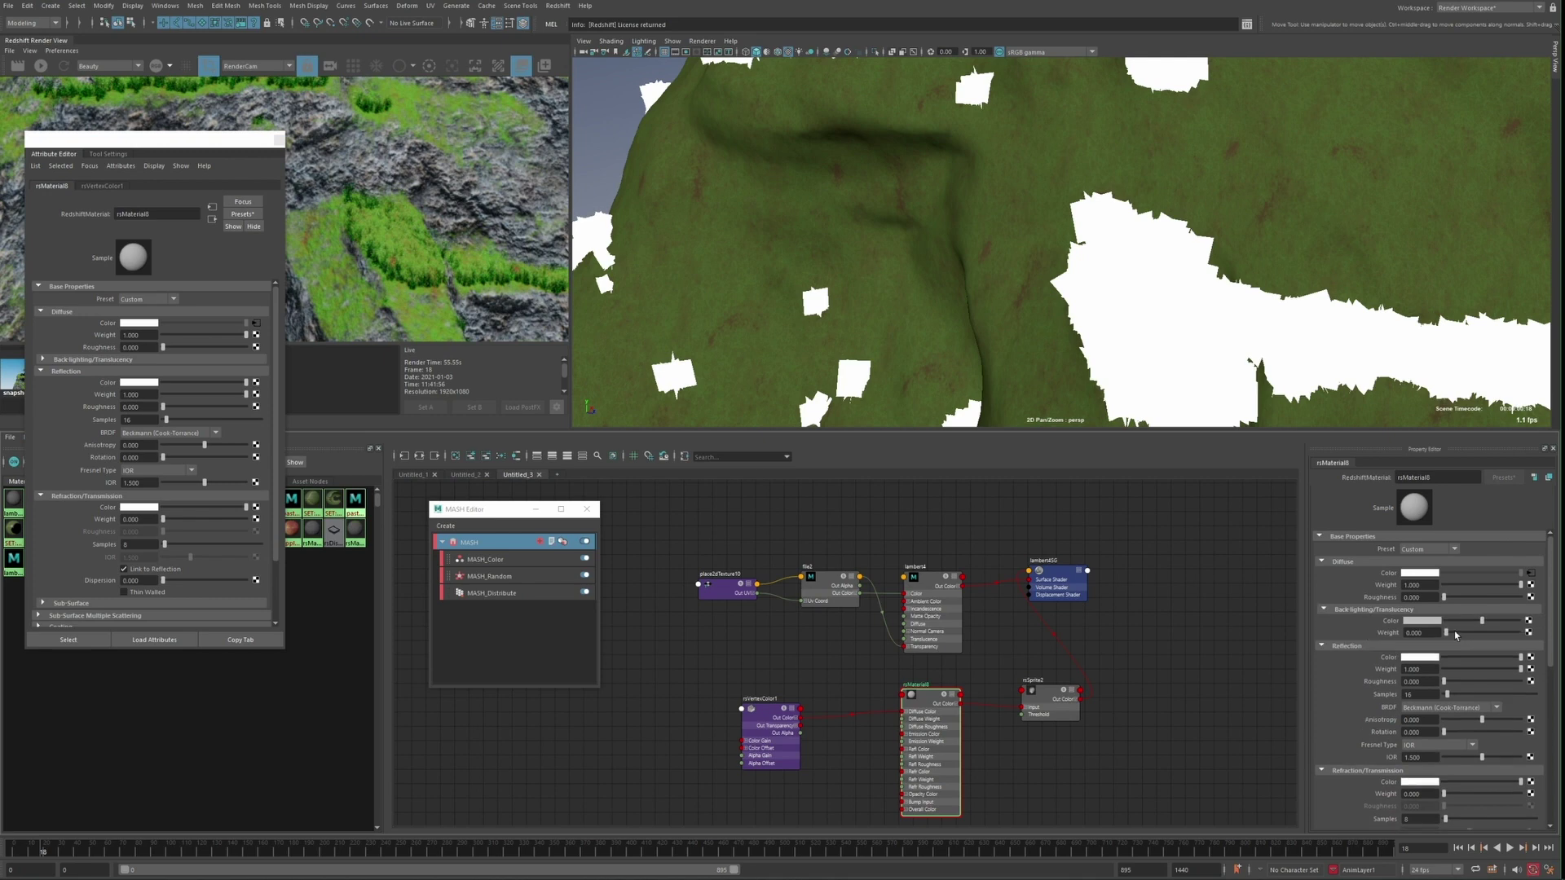
drag(1503, 626, 1515, 621)
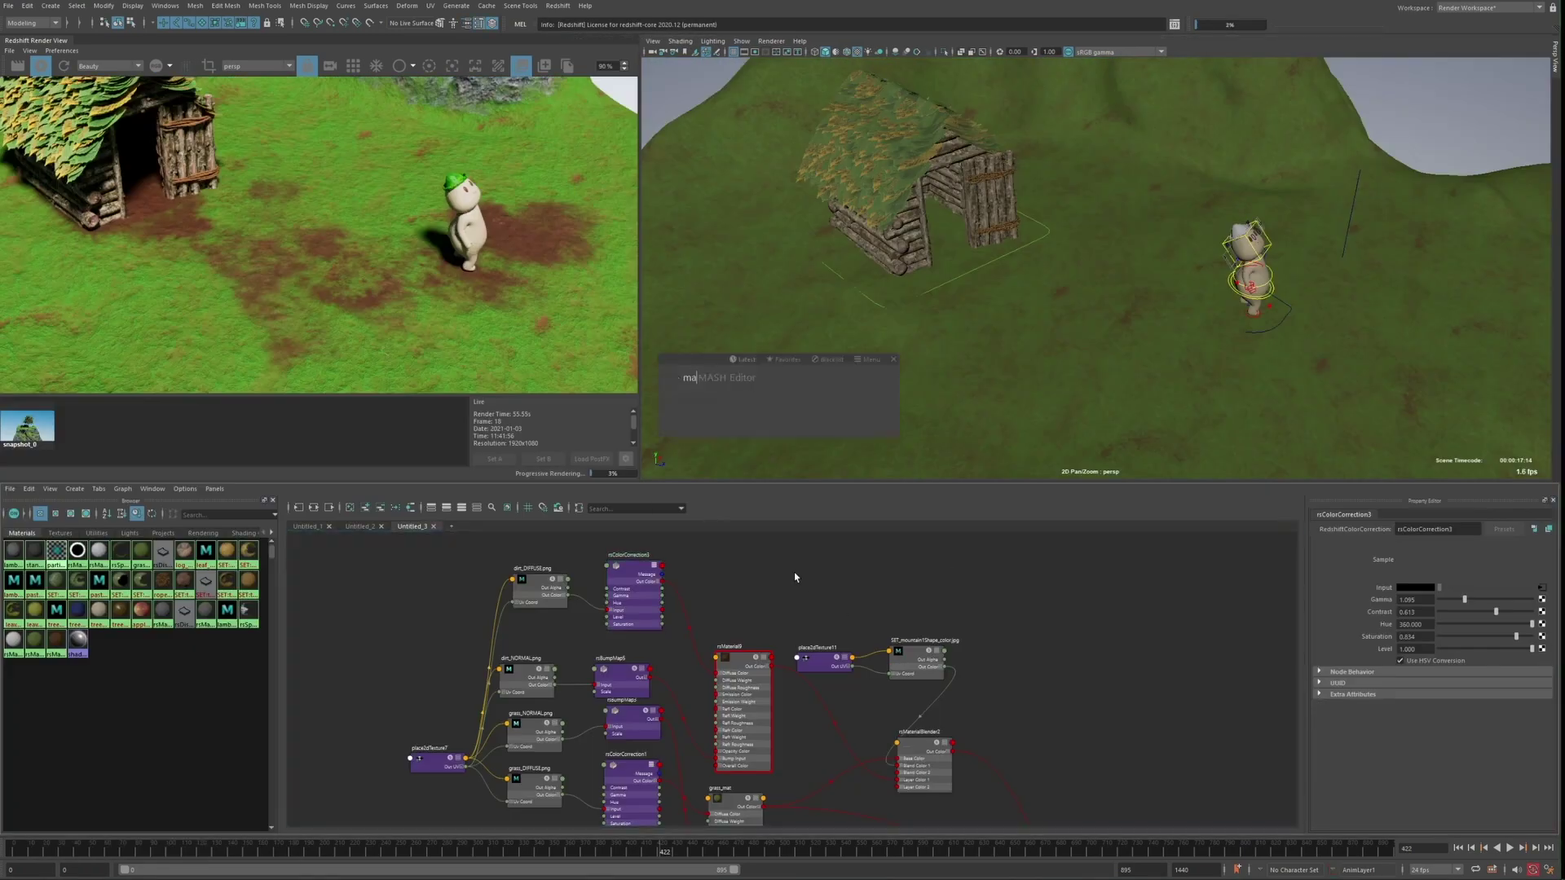
Set up a map helper for the MASH grass network's Visibility node and hide the selected scene object
key(Return)
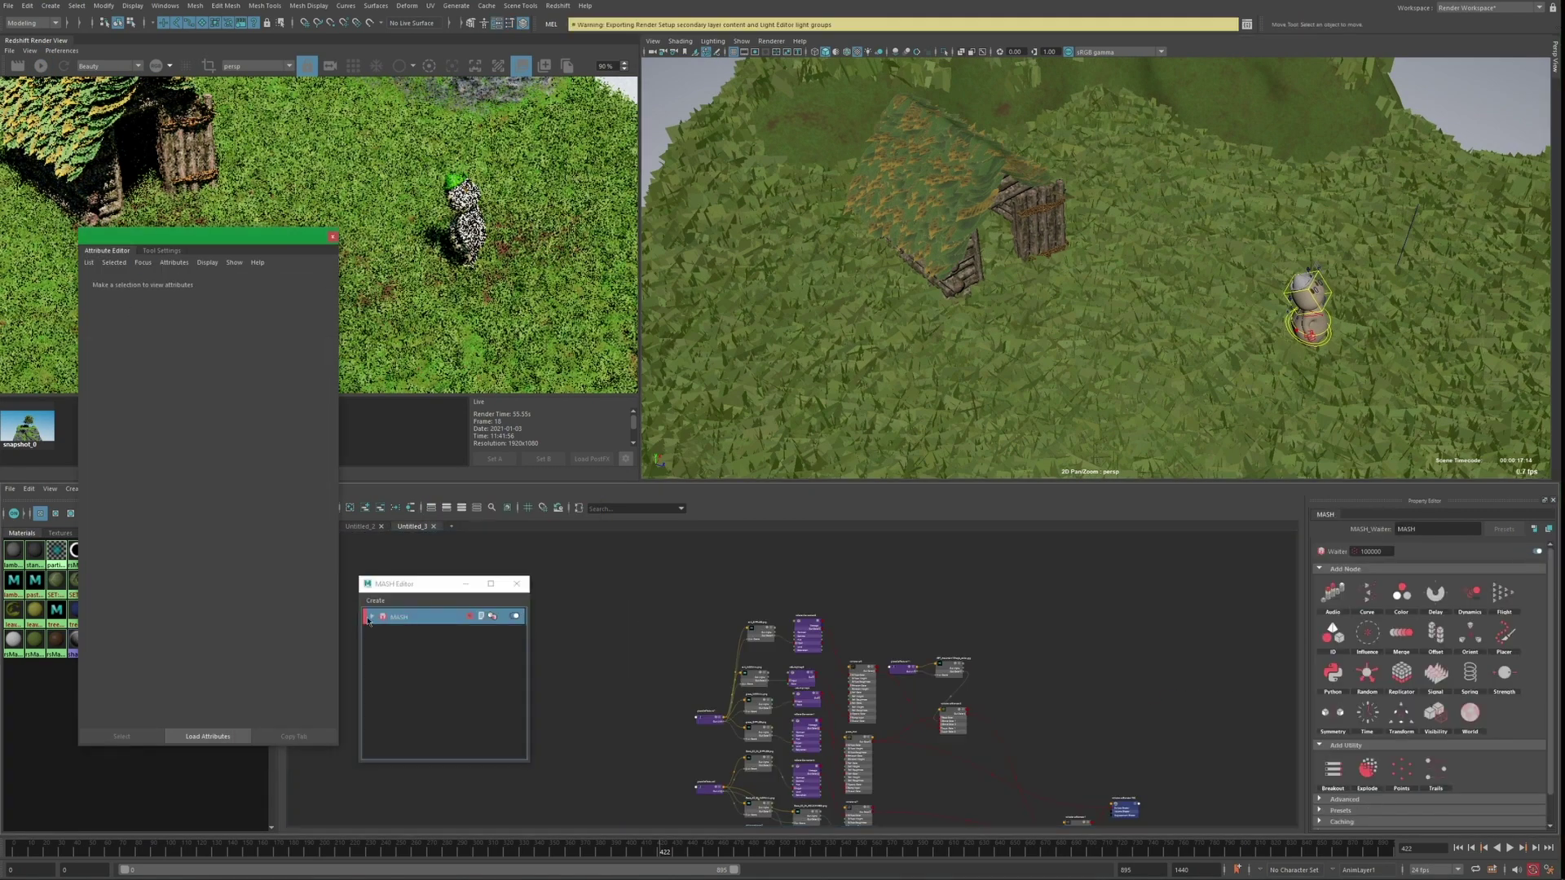
click(208, 507)
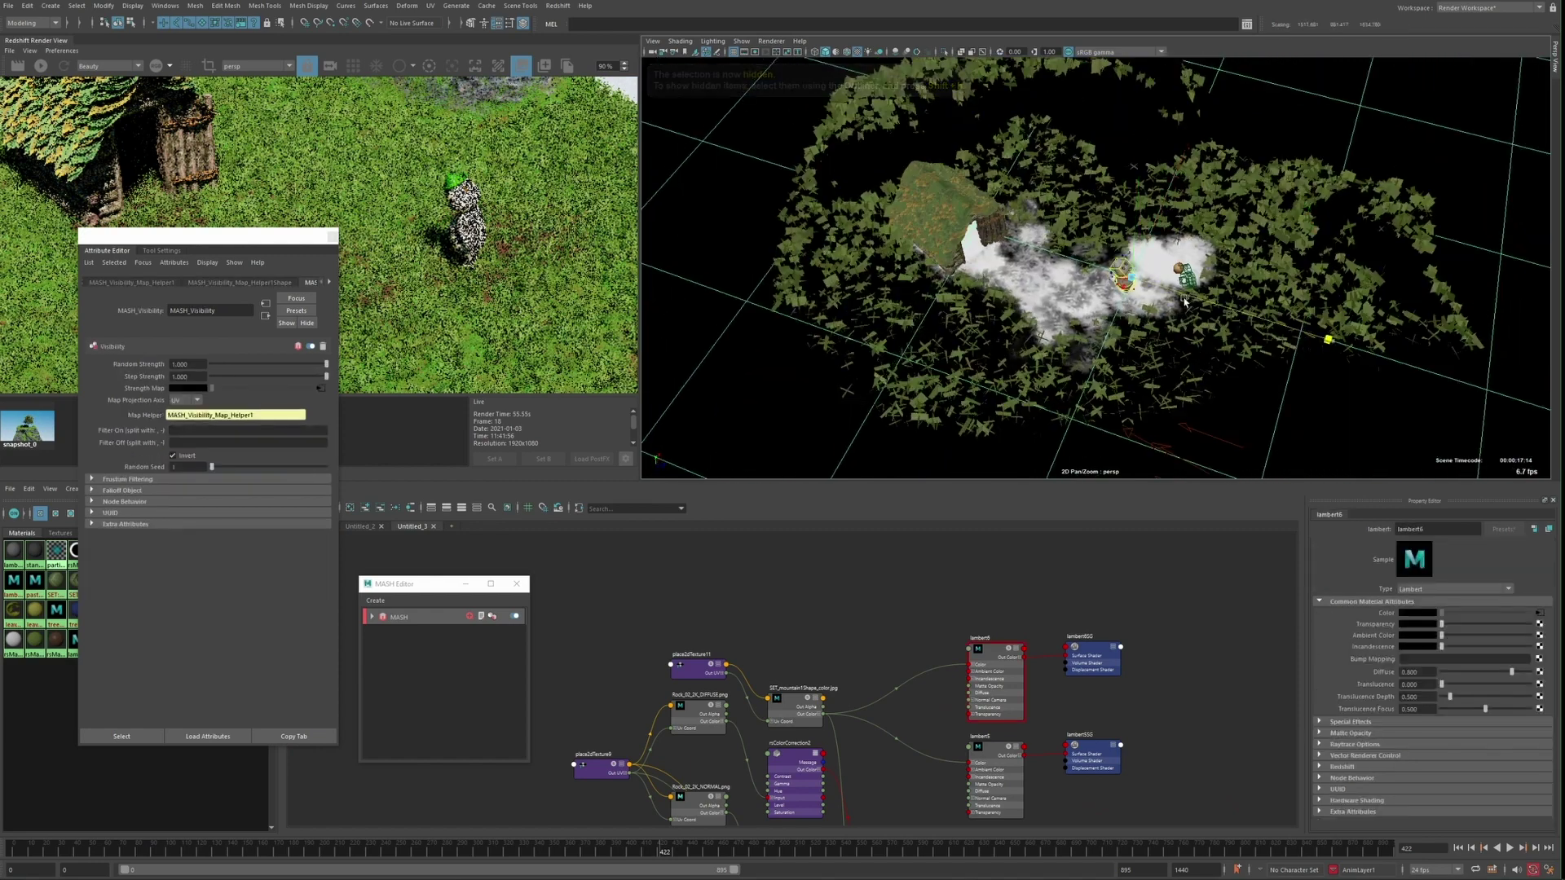
key(ctrl+h)
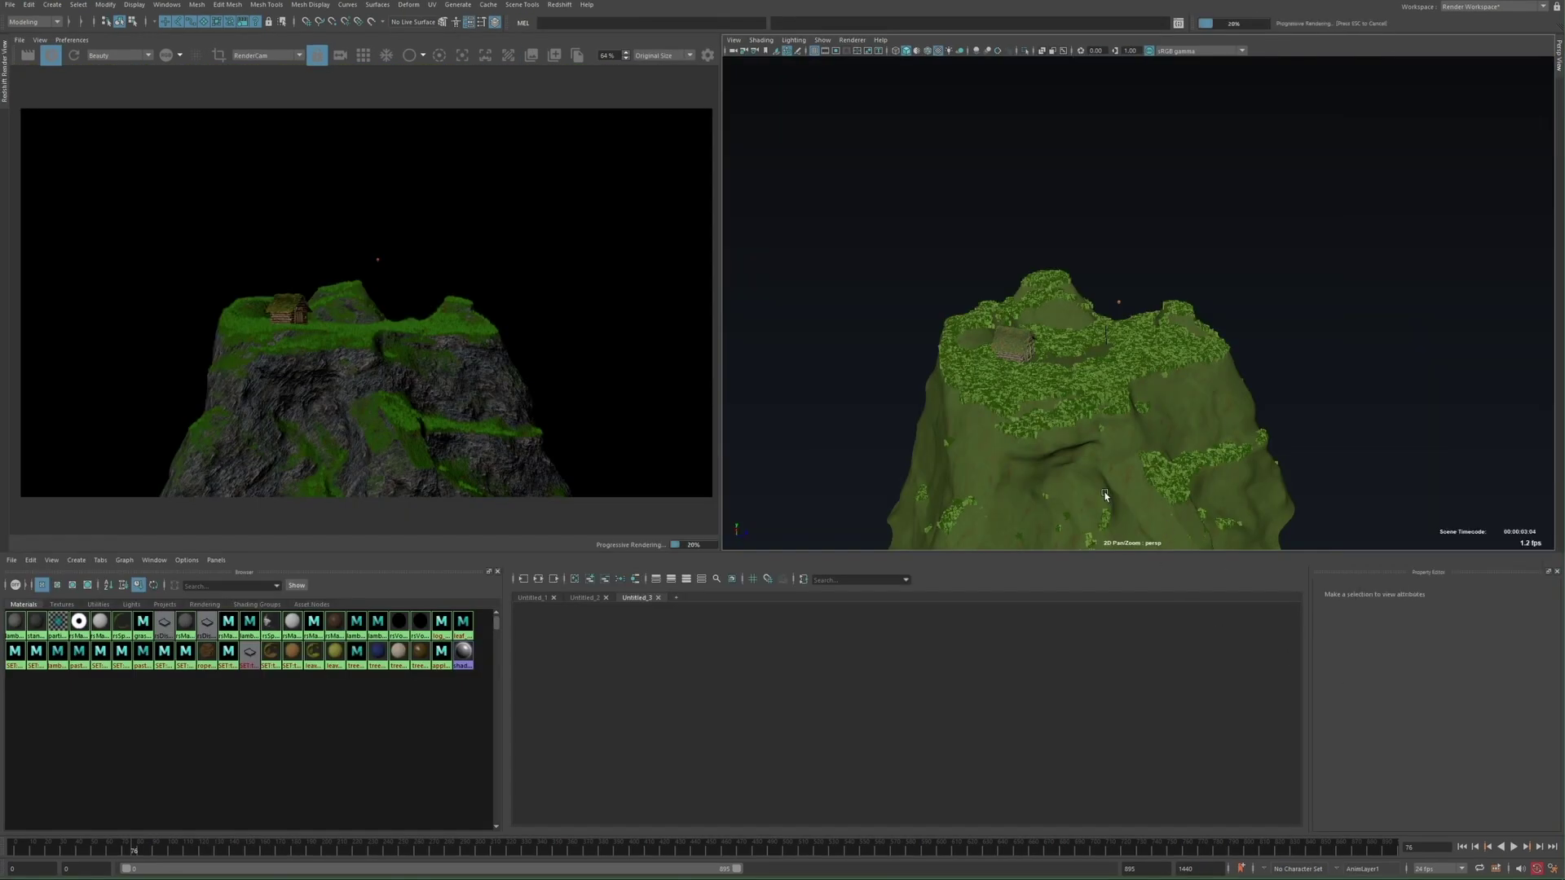
Create a polygon sphere and scale it up until it encloses the whole mountain as a sky dome
scroll(1010, 438, down, 3)
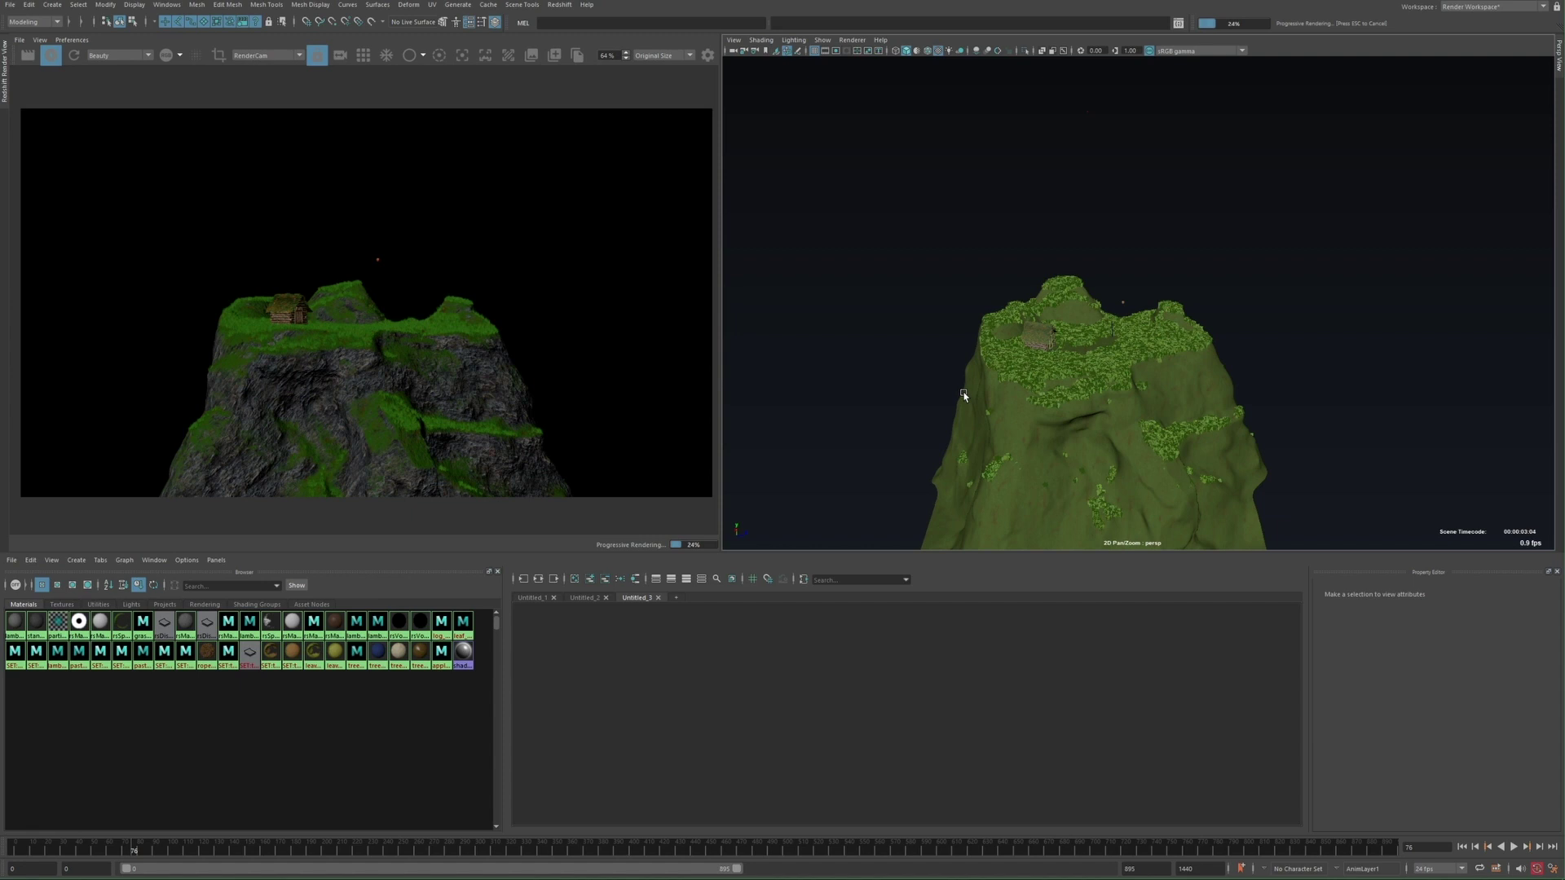
key(Tab)
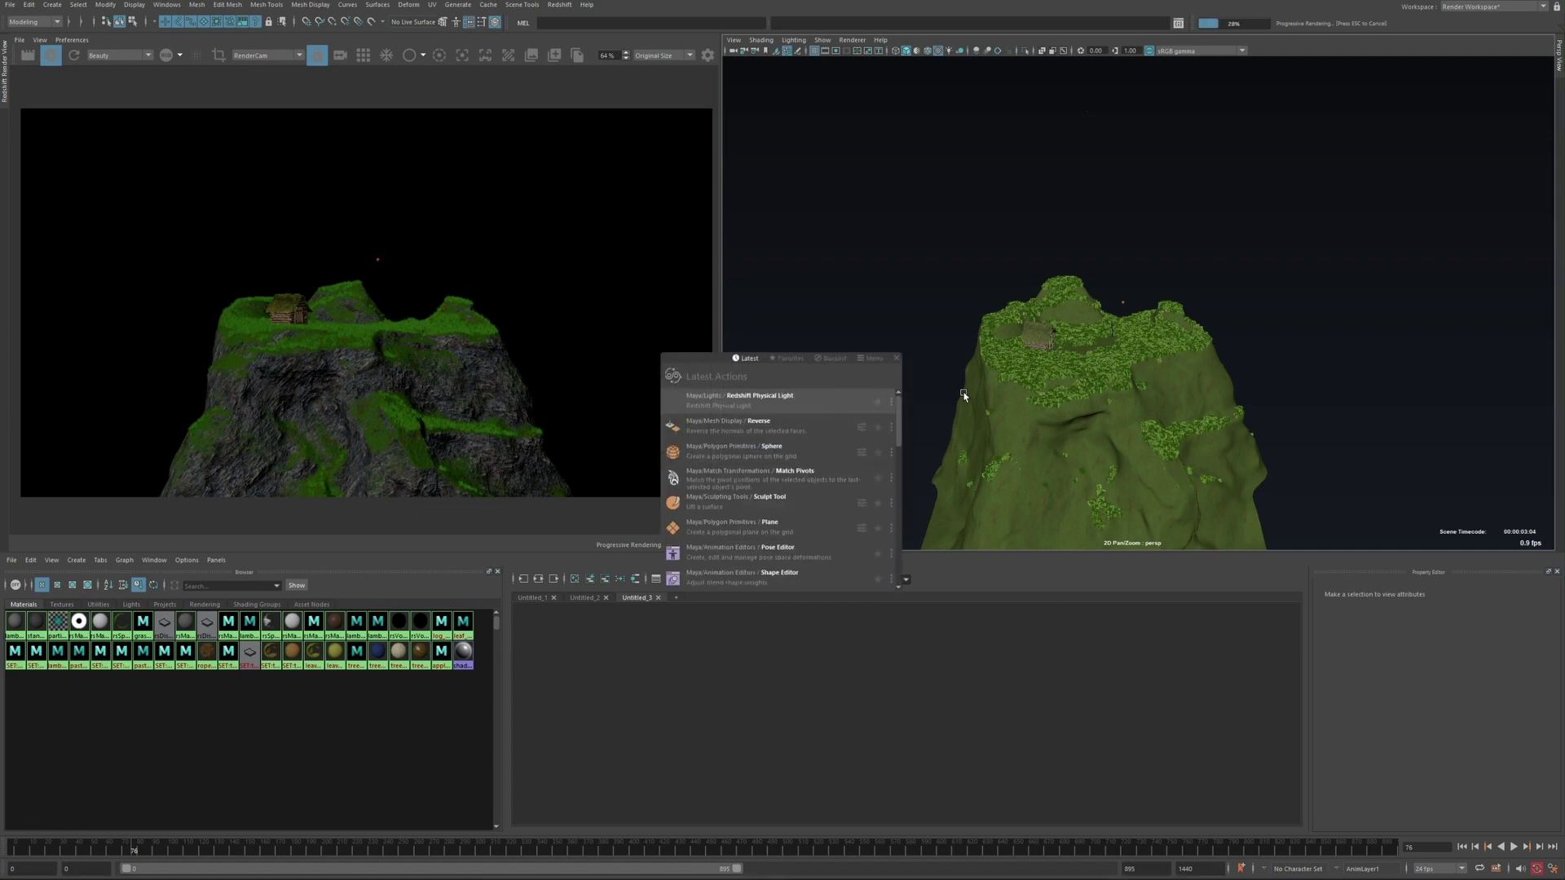
text(sphere)
key(Return)
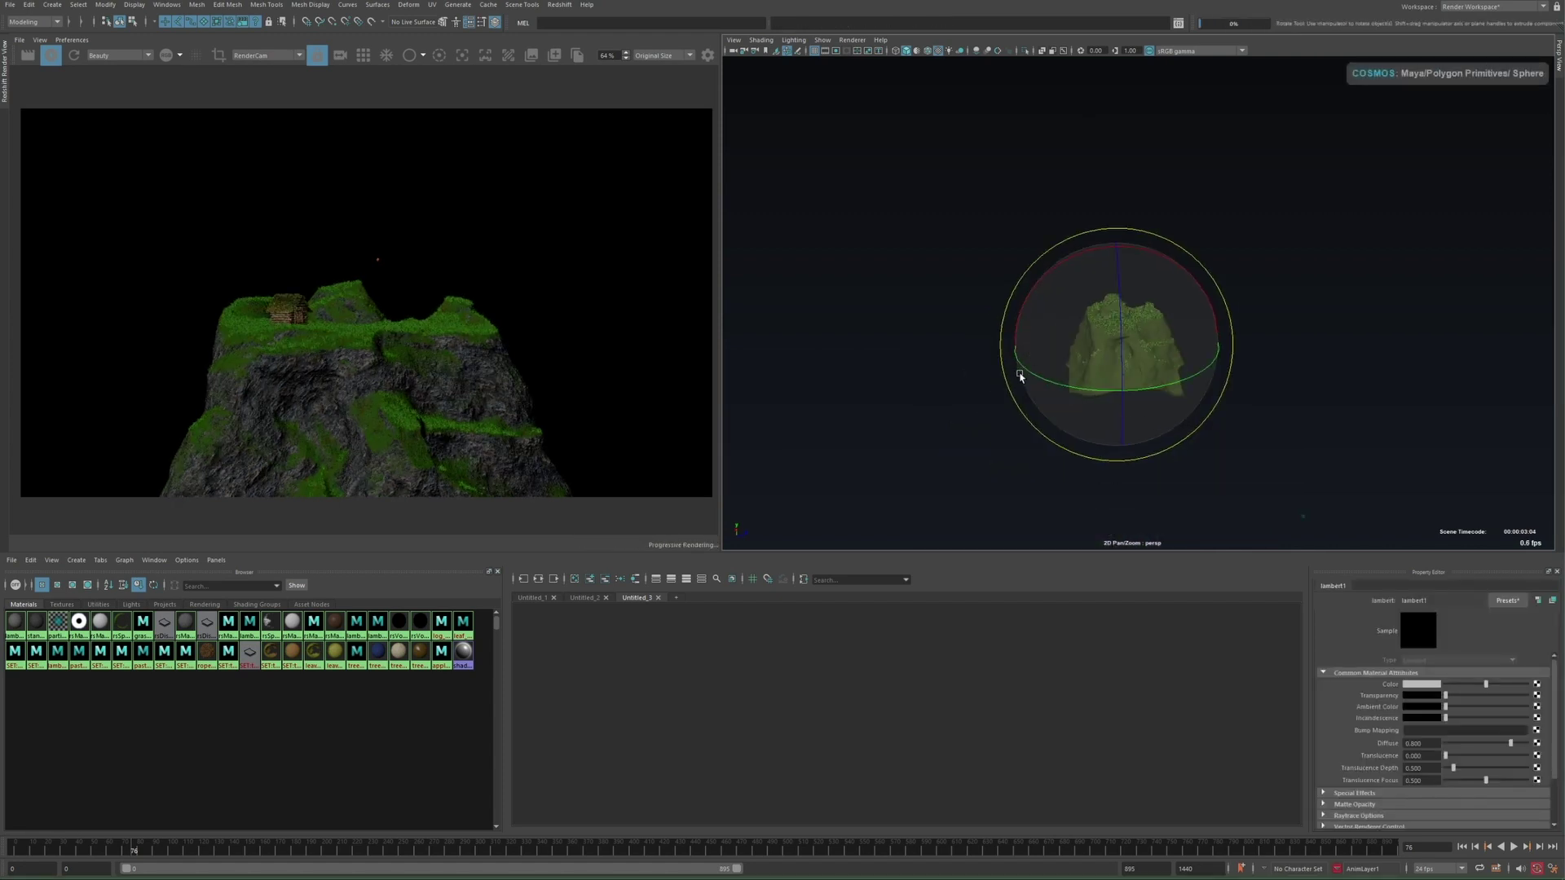
key(r)
drag(1118, 343, 1450, 408)
drag(1117, 343, 1366, 444)
scroll(1003, 398, up, 3)
alt+drag(903, 356, 886, 333)
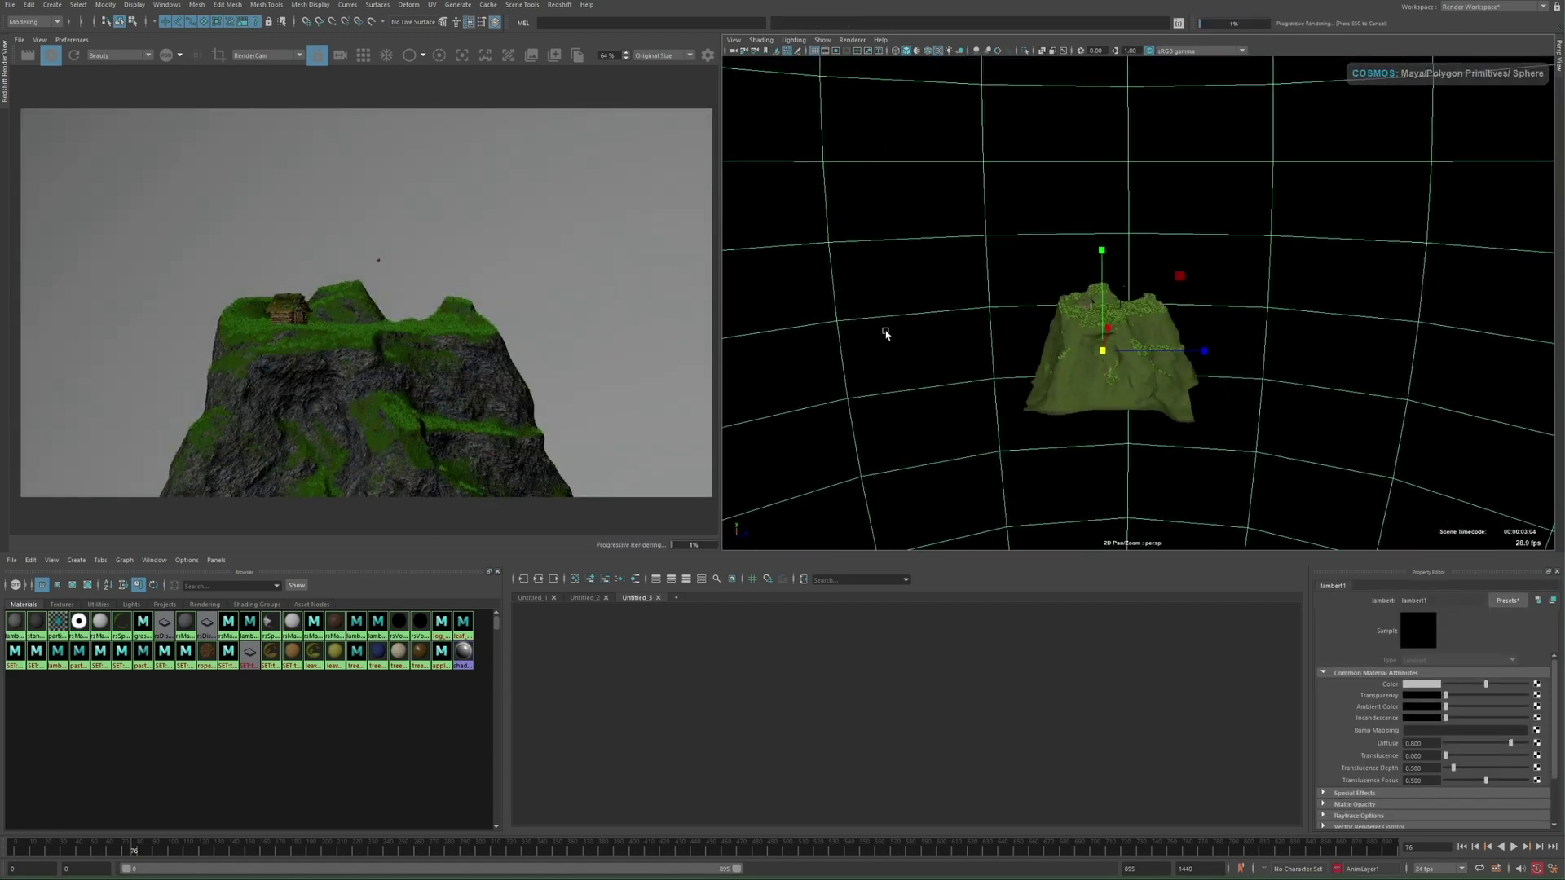
Reverse the sky sphere's normals and return to object selection mode
key(Tab)
text(reverse)
key(Return)
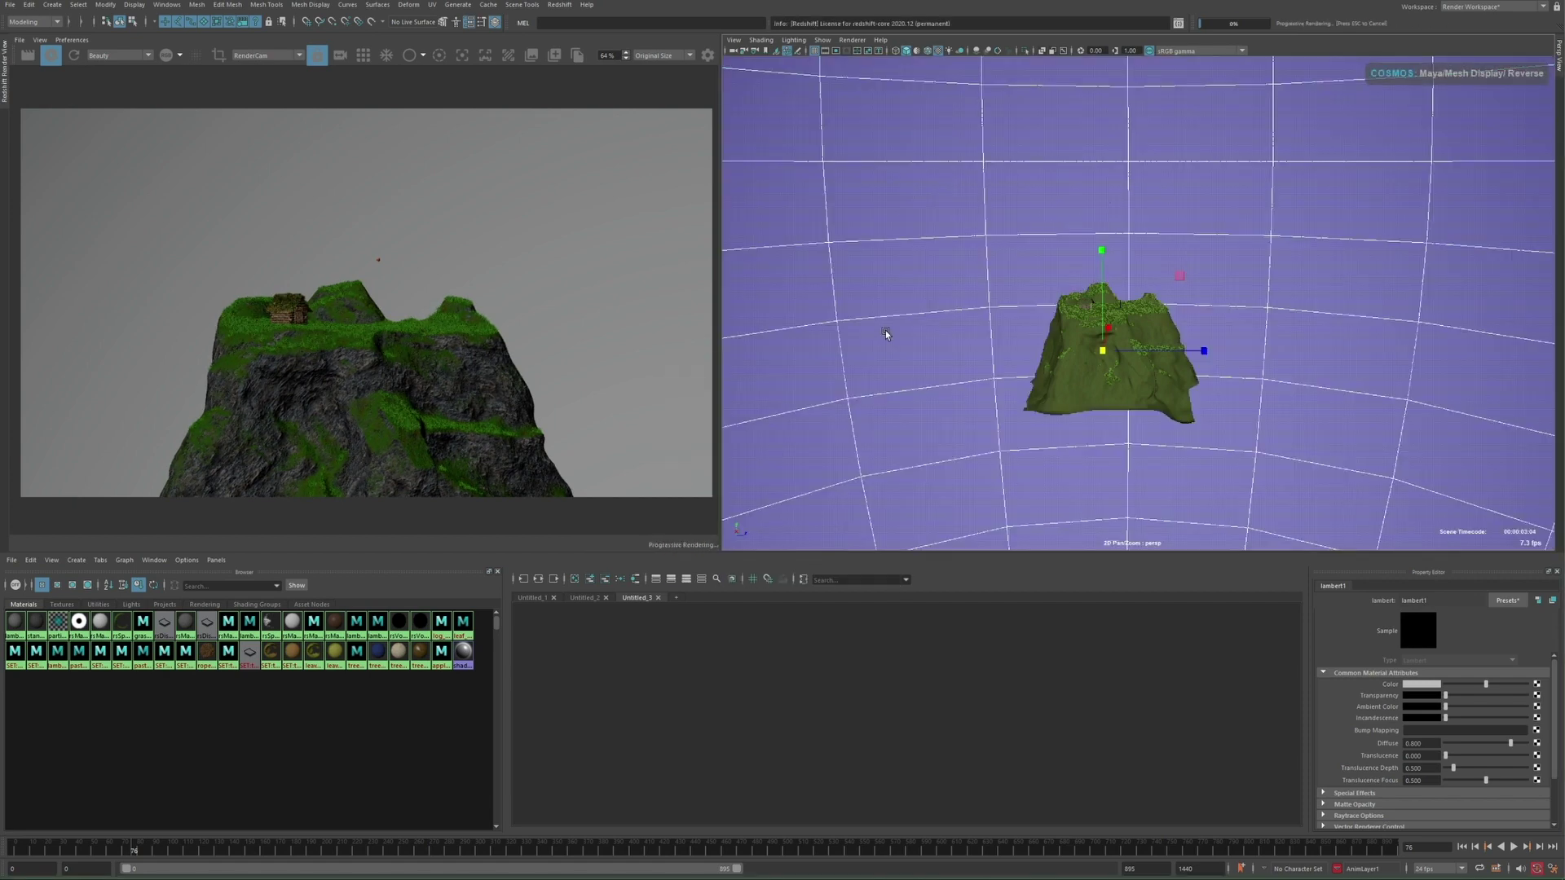
key(space)
click(750, 291)
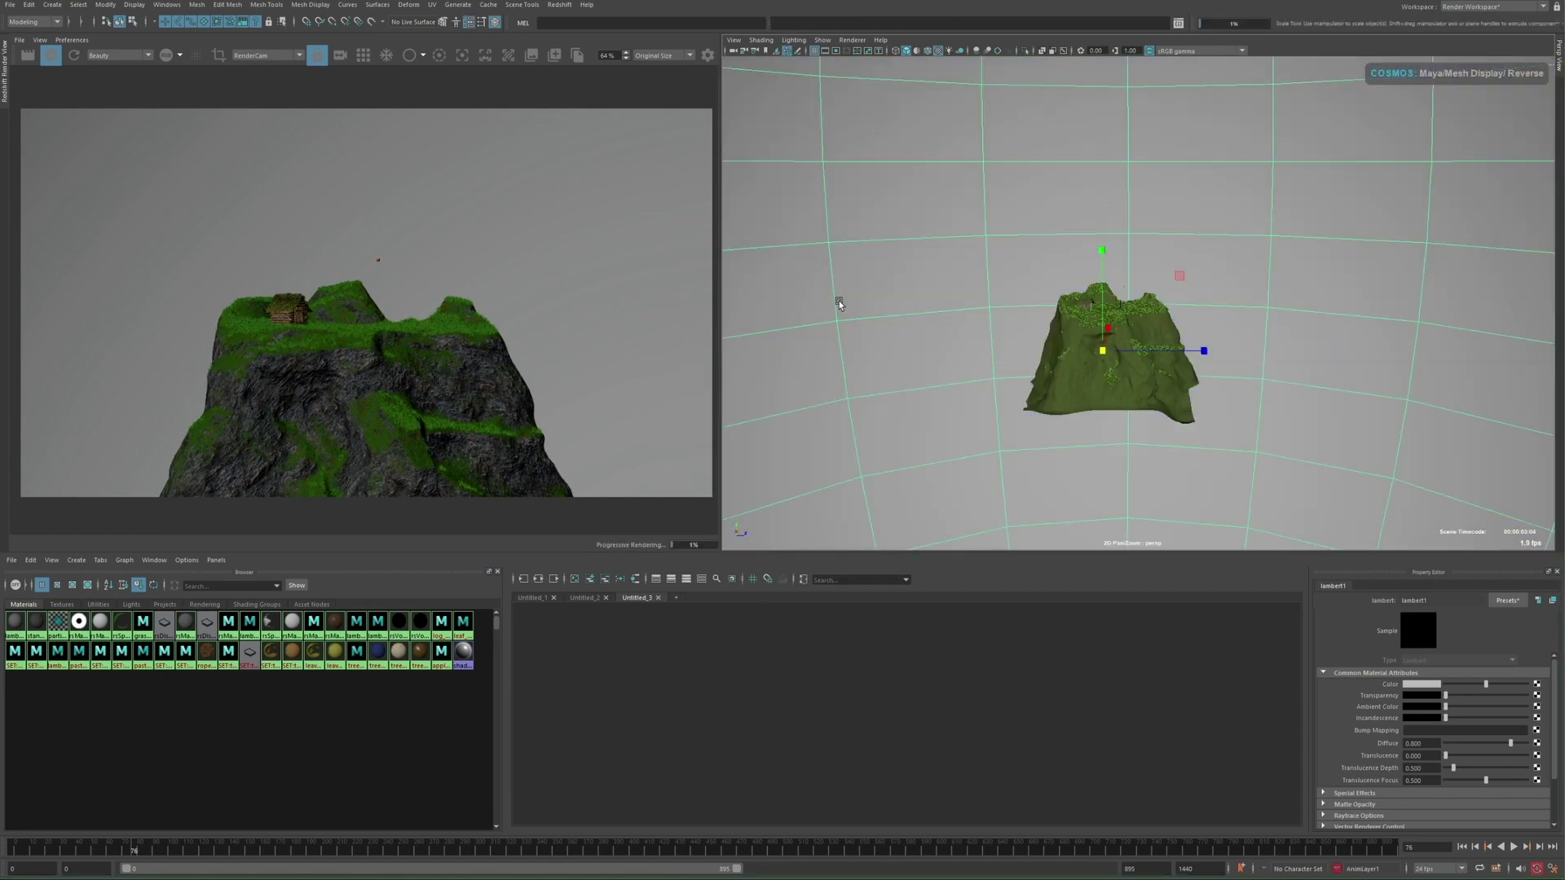
mouse_move(946, 311)
alt+mouse_down()
mouse_move(964, 339)
mouse_move(940, 339)
mouse_move(957, 326)
alt+mouse_up()
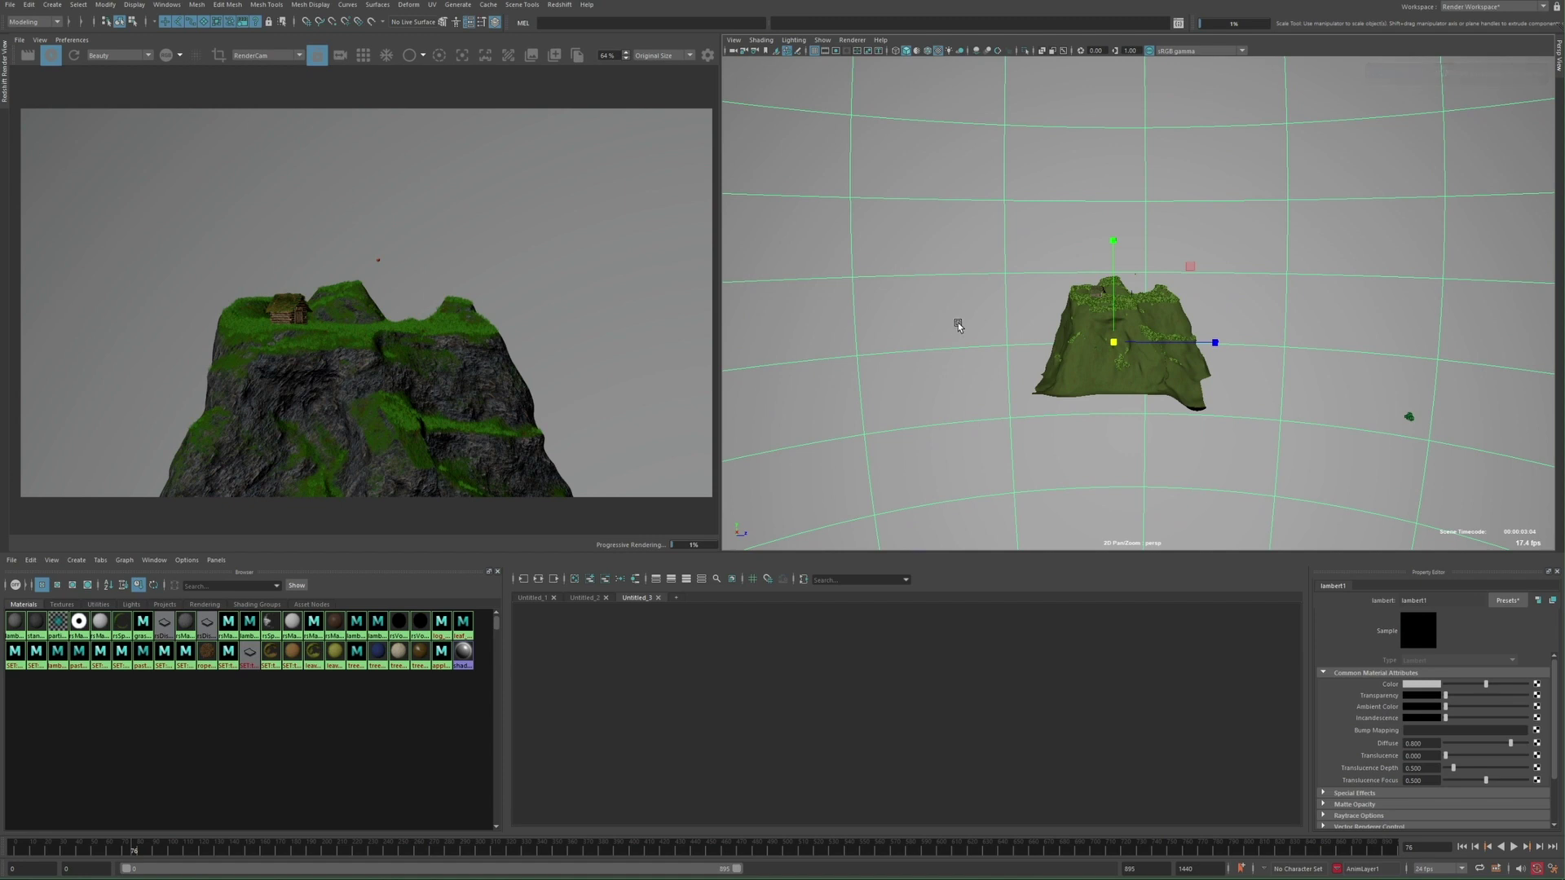
Turn off Receive Shadows in the sky sphere's render stats
key(ctrl+a)
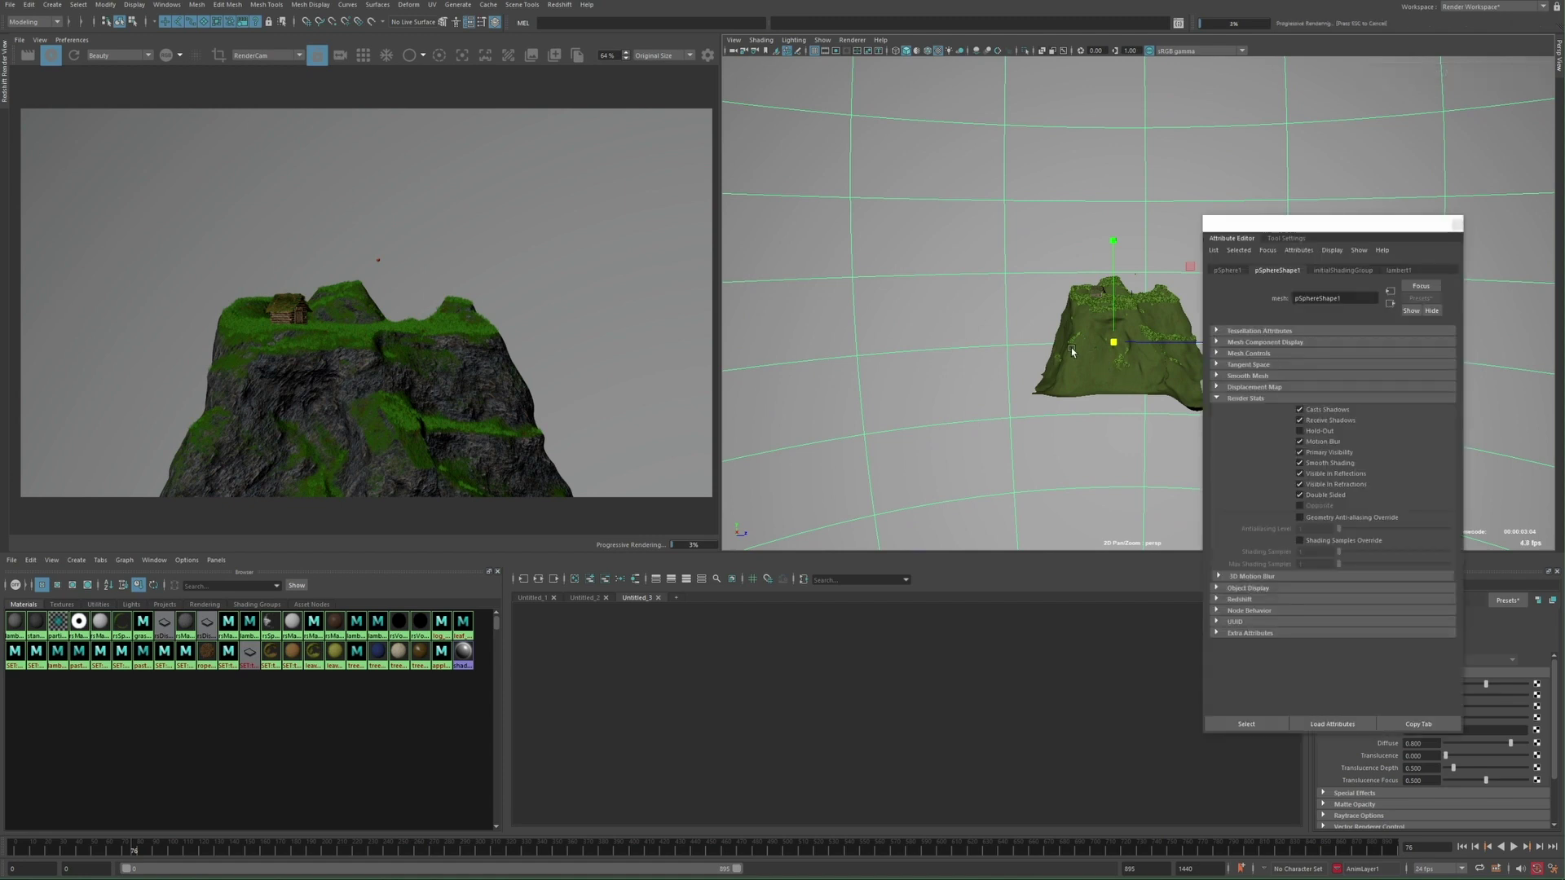
click(1324, 419)
key(ctrl+a)
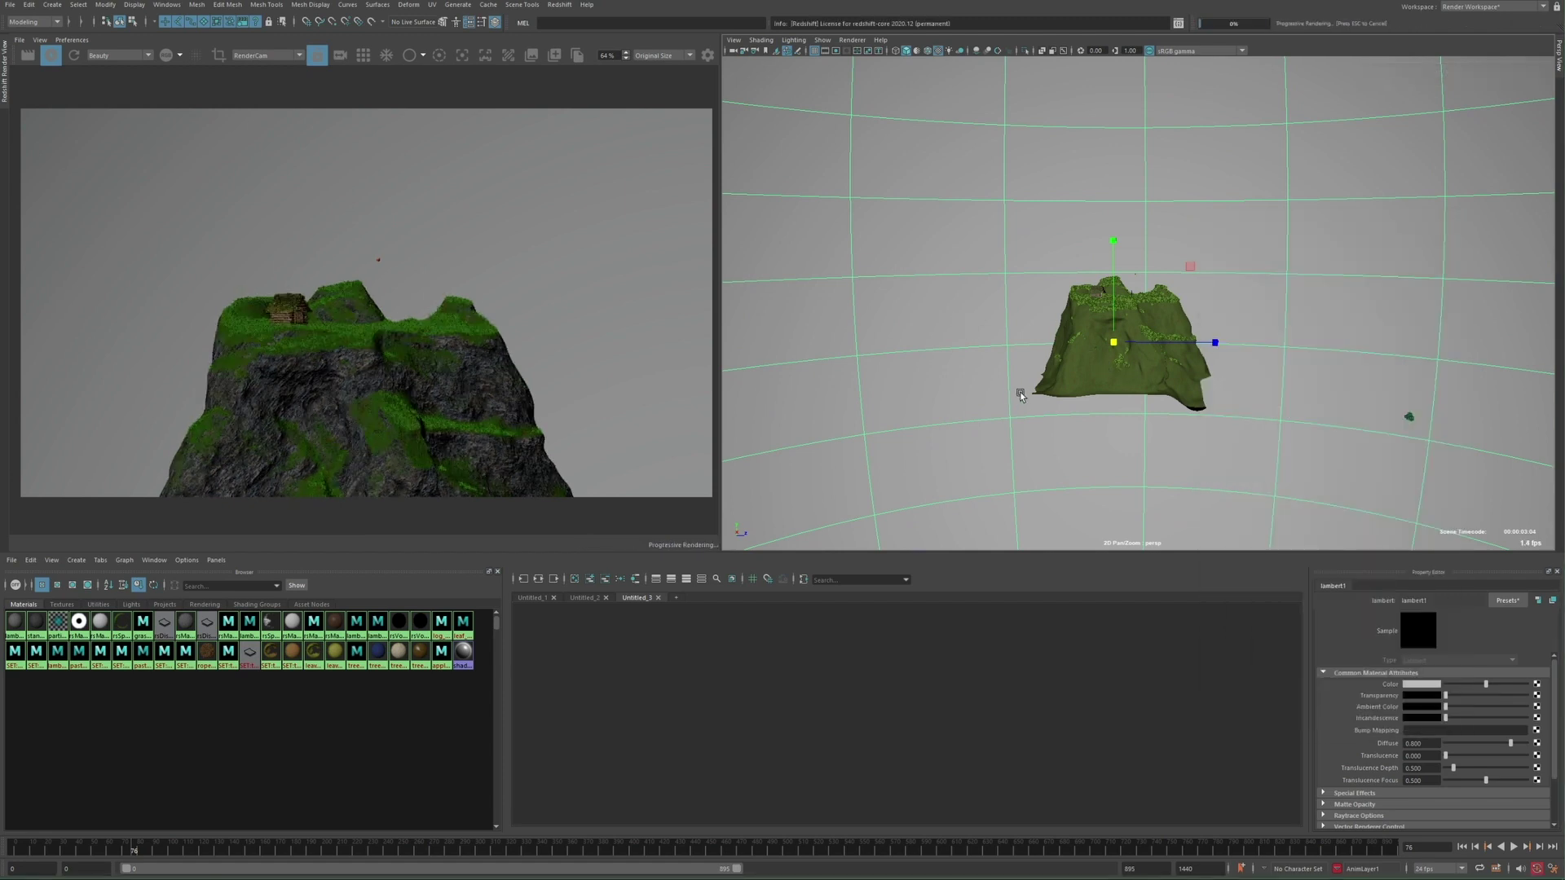
Create a Redshift Incandescent material for the sky sphere and name it sky_mat
alt+drag(1021, 394, 1014, 399)
scroll(1017, 398, down, 4)
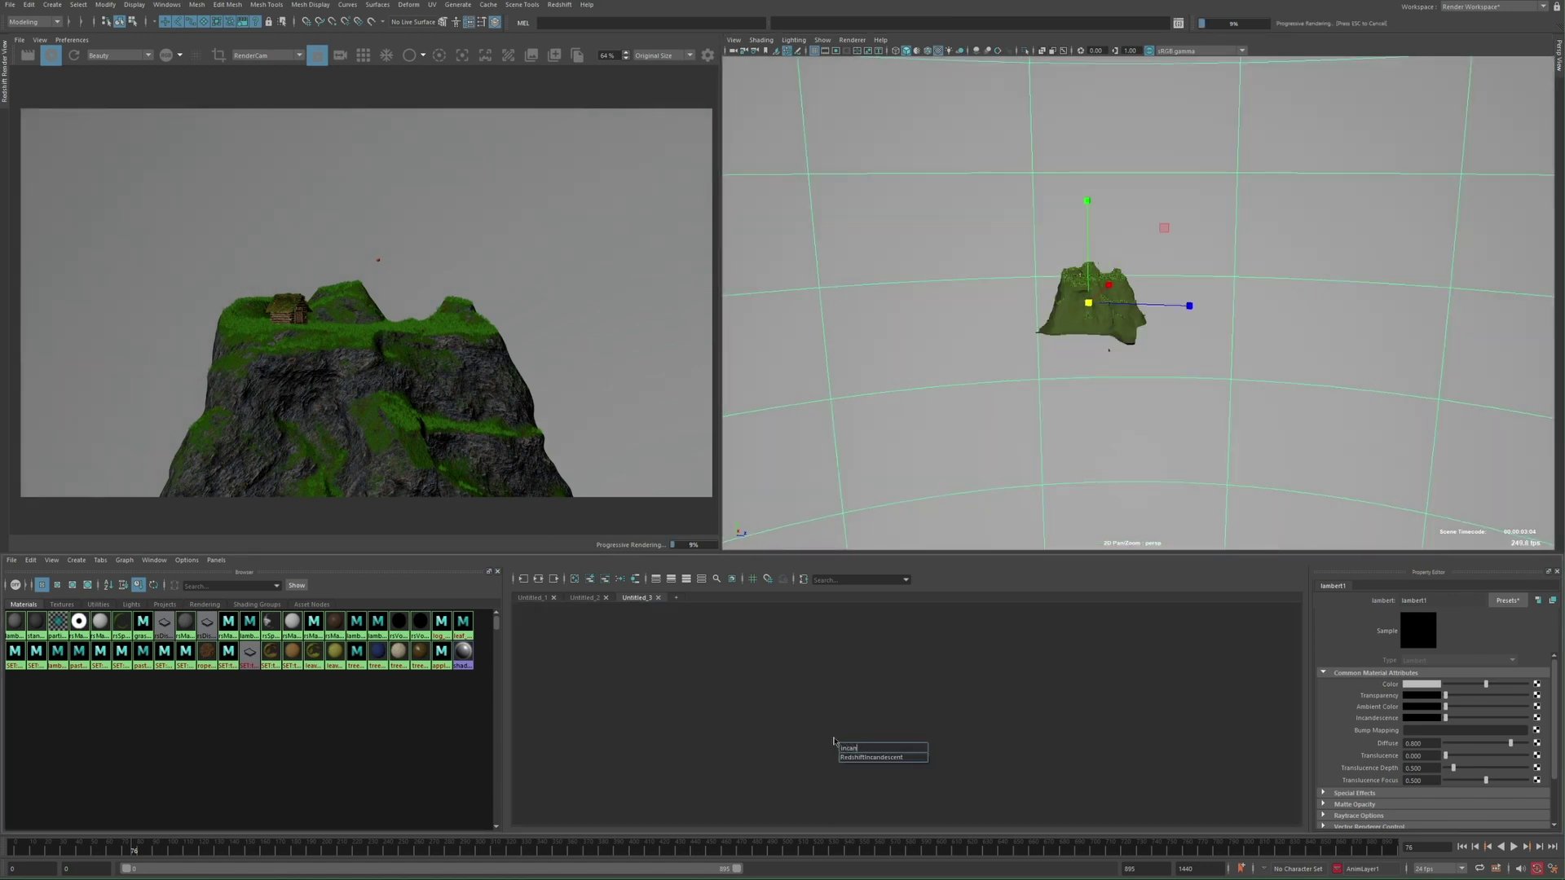
key(Return)
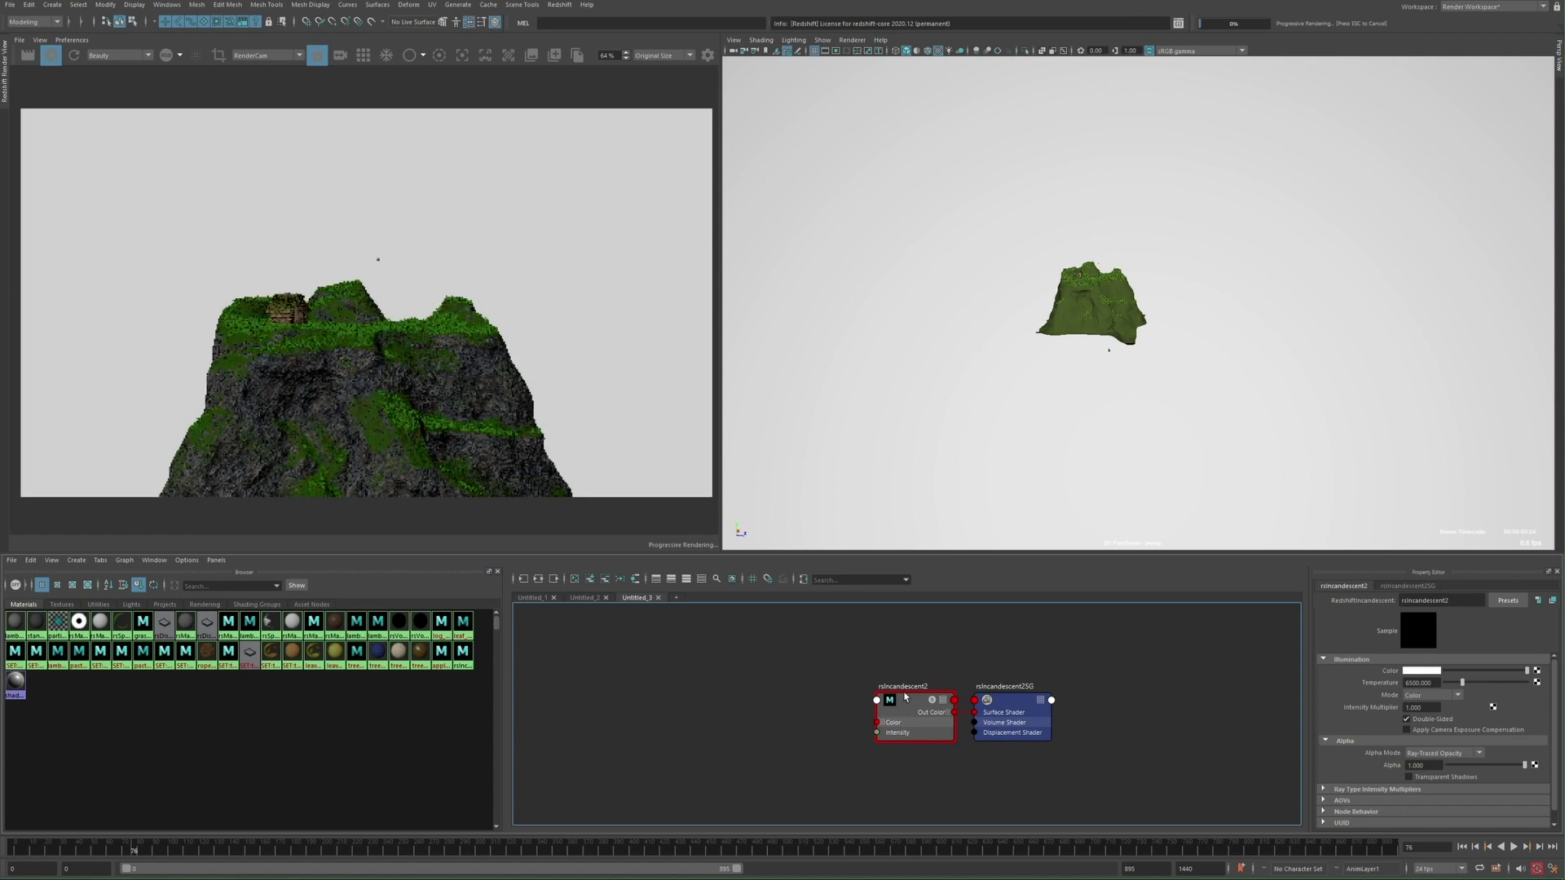
double_click(913, 686)
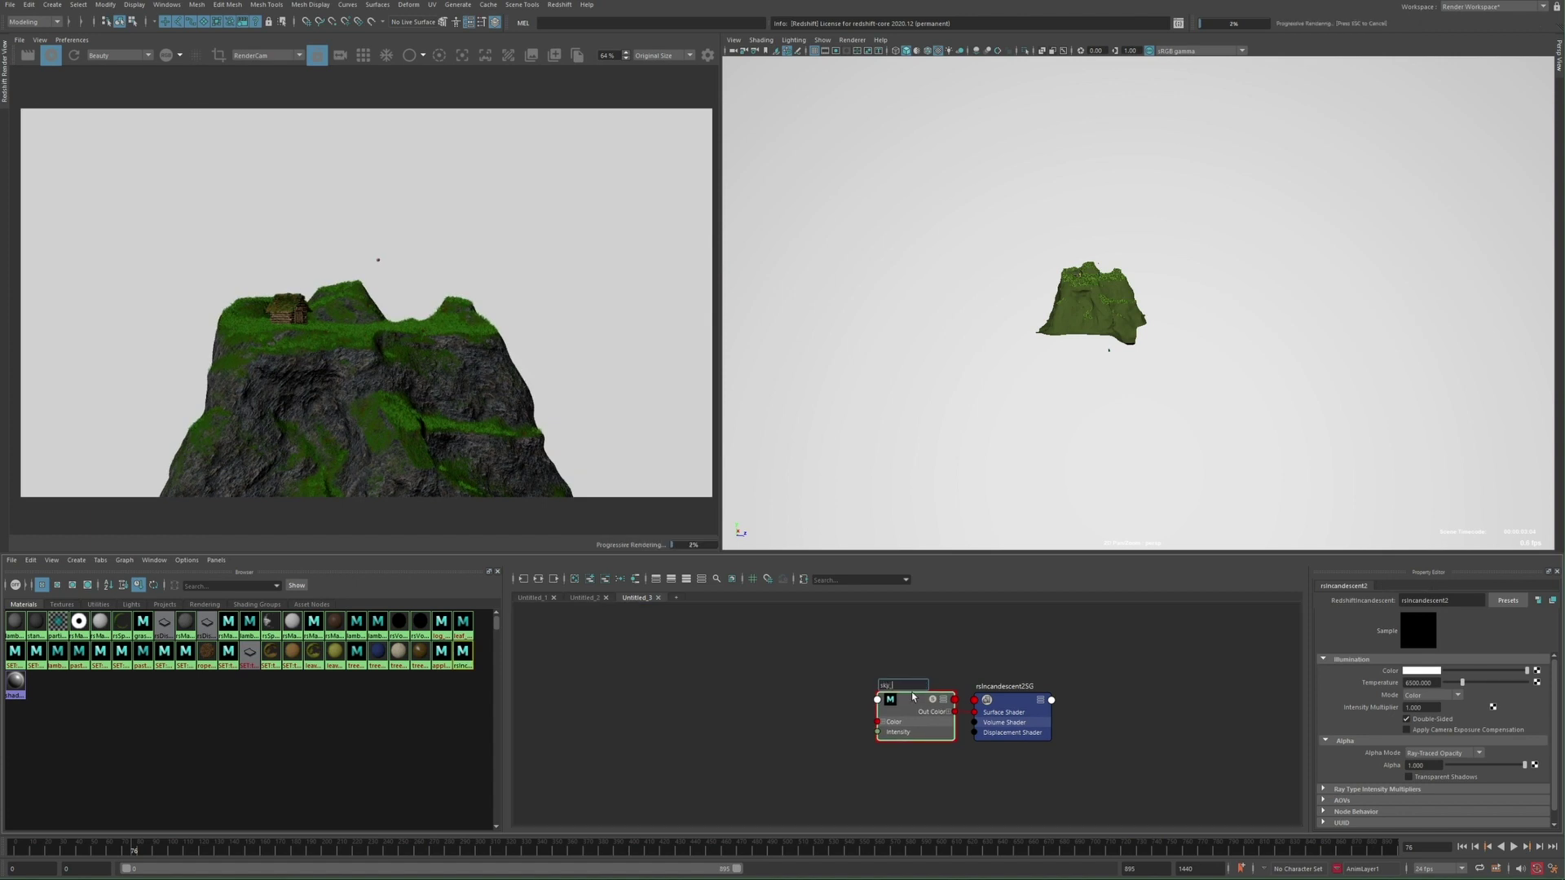
Set the primary GI engine to Irradiance Cache in the Redshift render settings
alt+drag(842, 359, 866, 383)
key(alt+Tab)
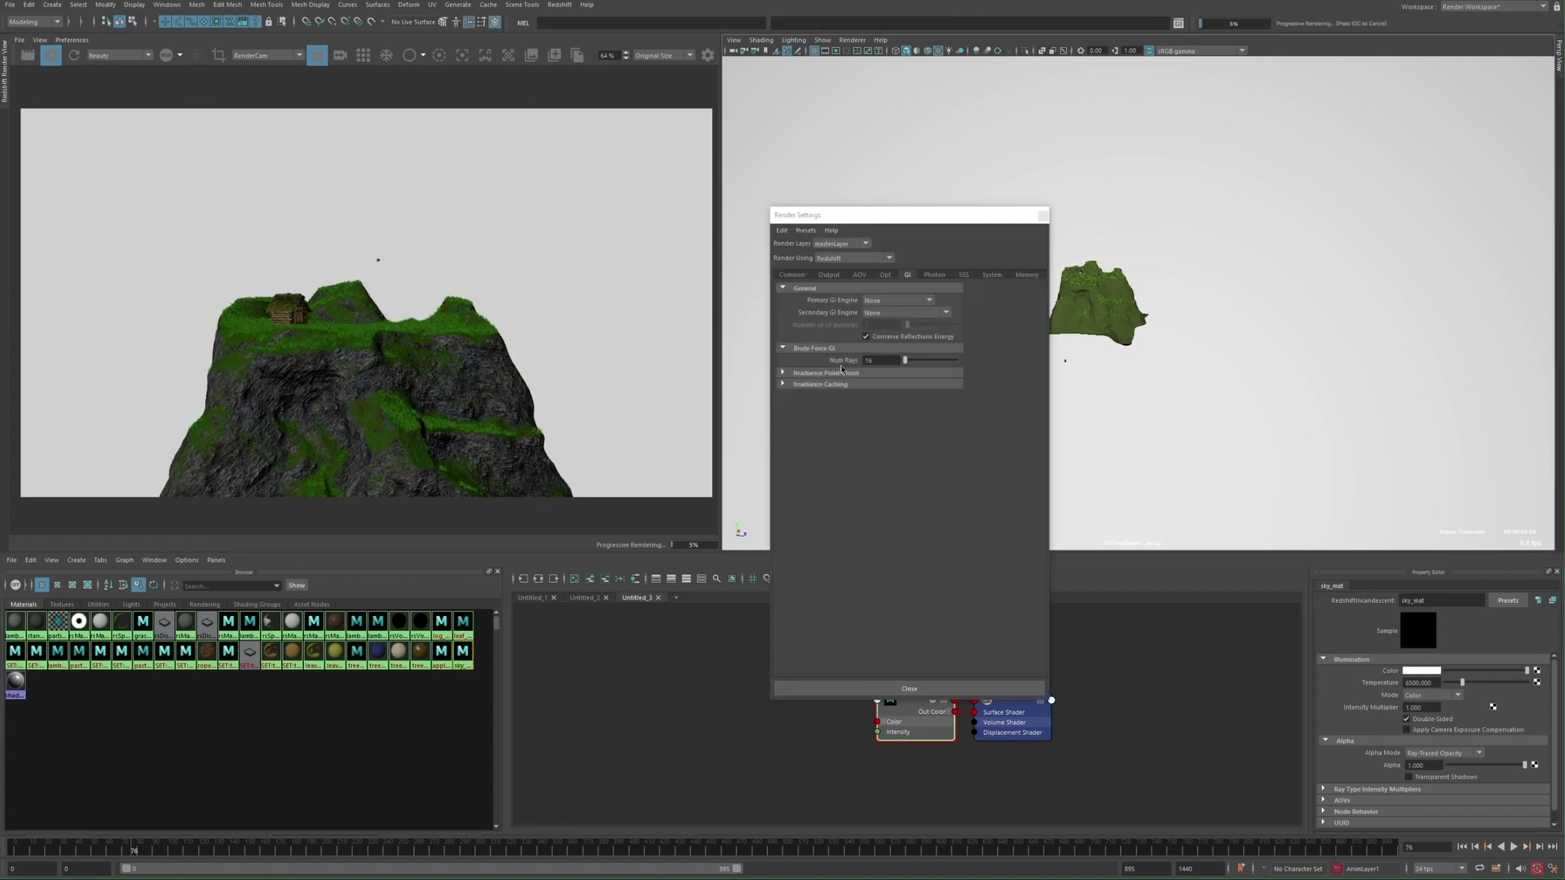
click(870, 301)
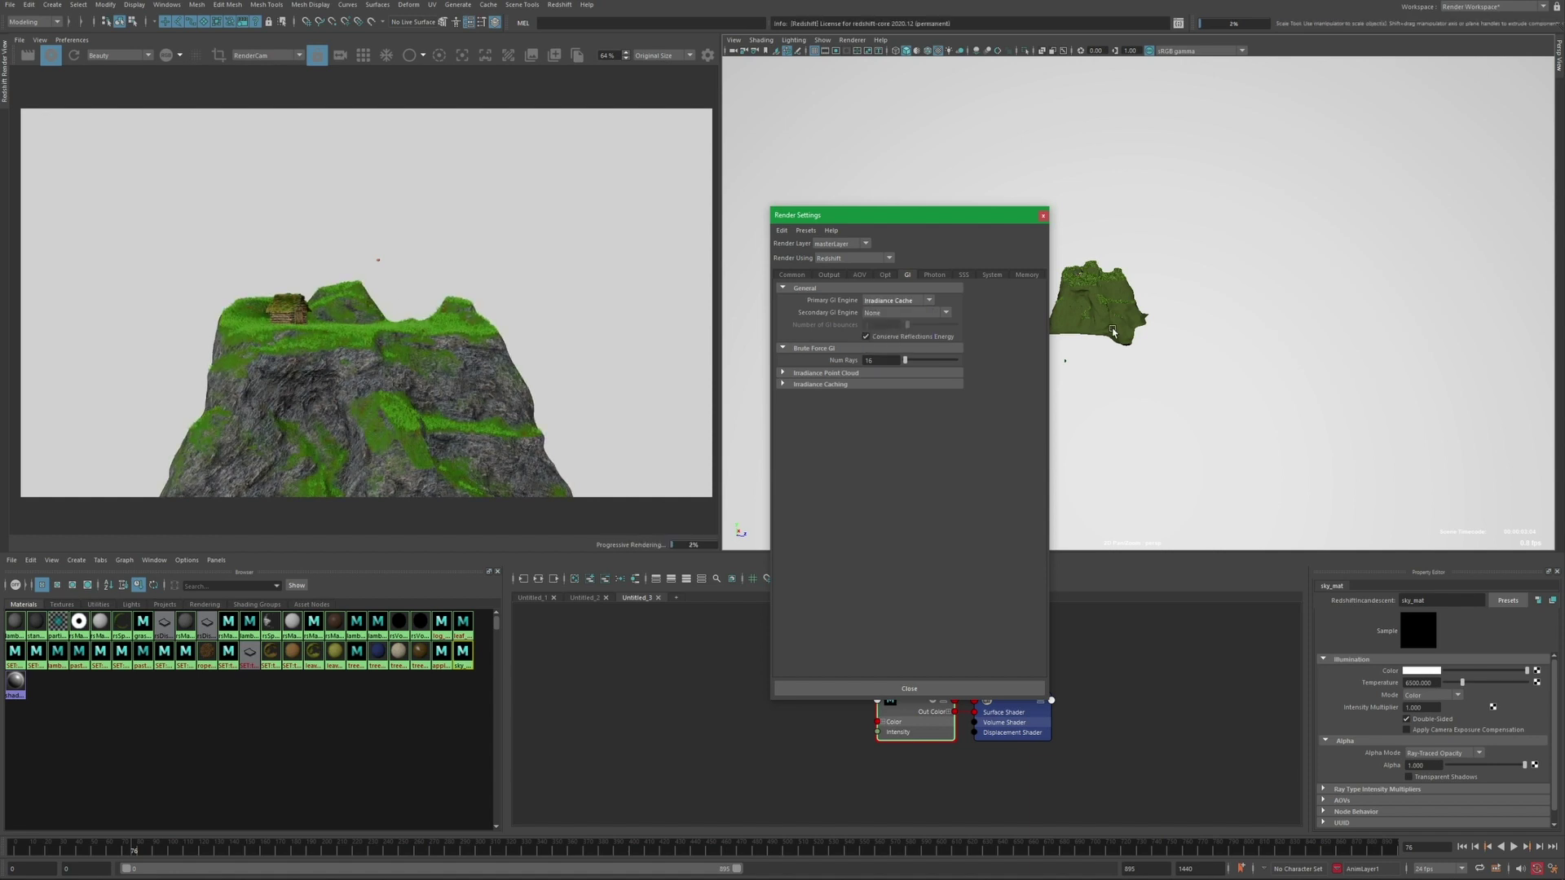
Create a Redshift Physical Light, raise it above the mountain's plateau and scale it up
alt+drag(1114, 331, 998, 332)
scroll(973, 363, up, 5)
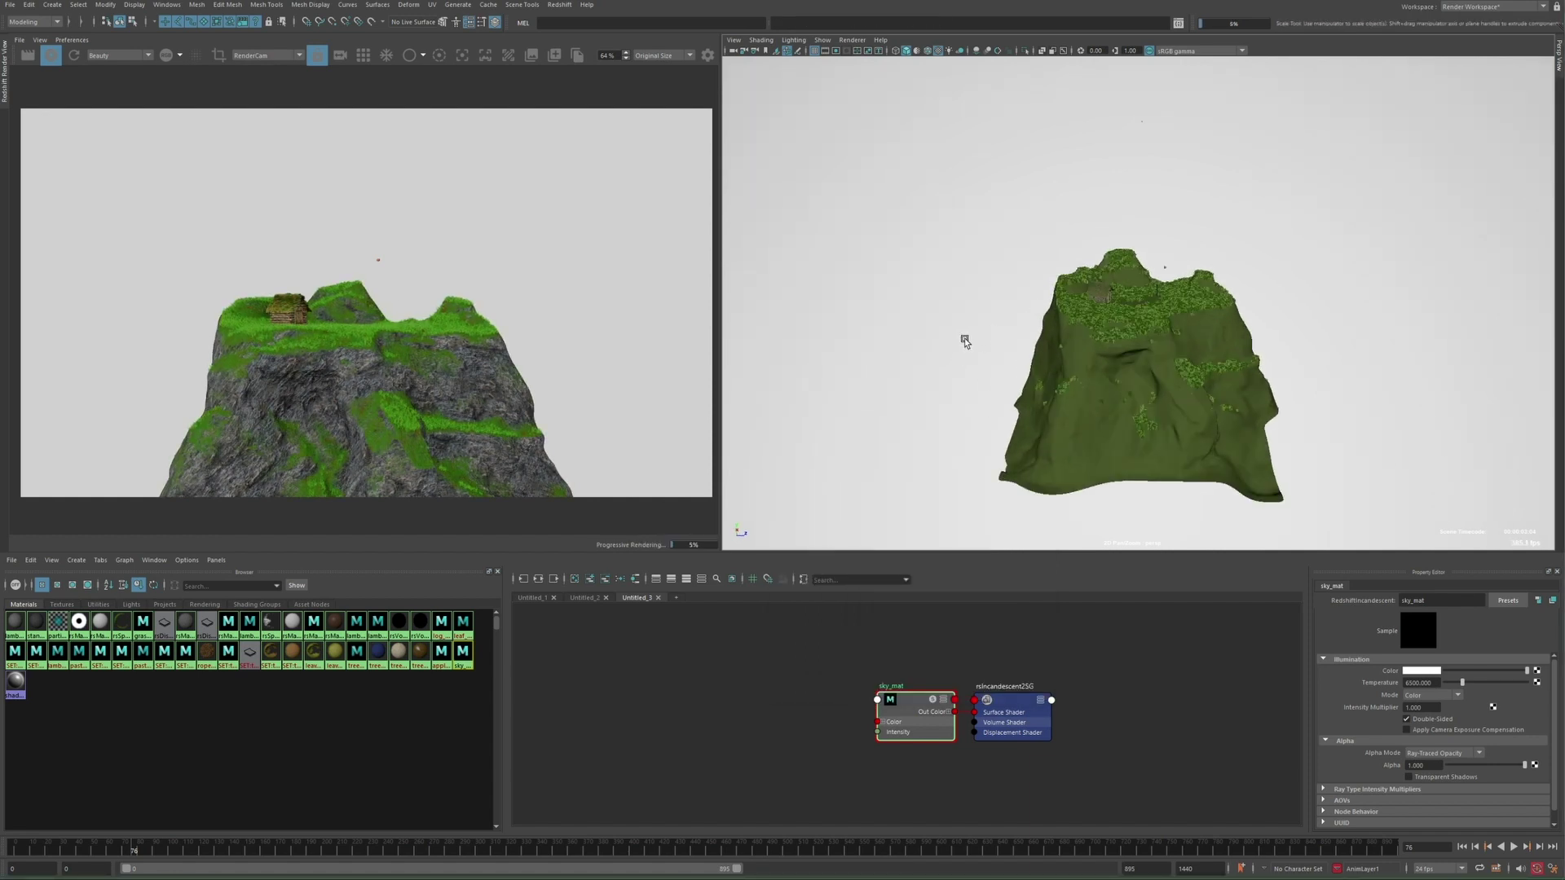
key(Tab)
text(phy)
key(Return)
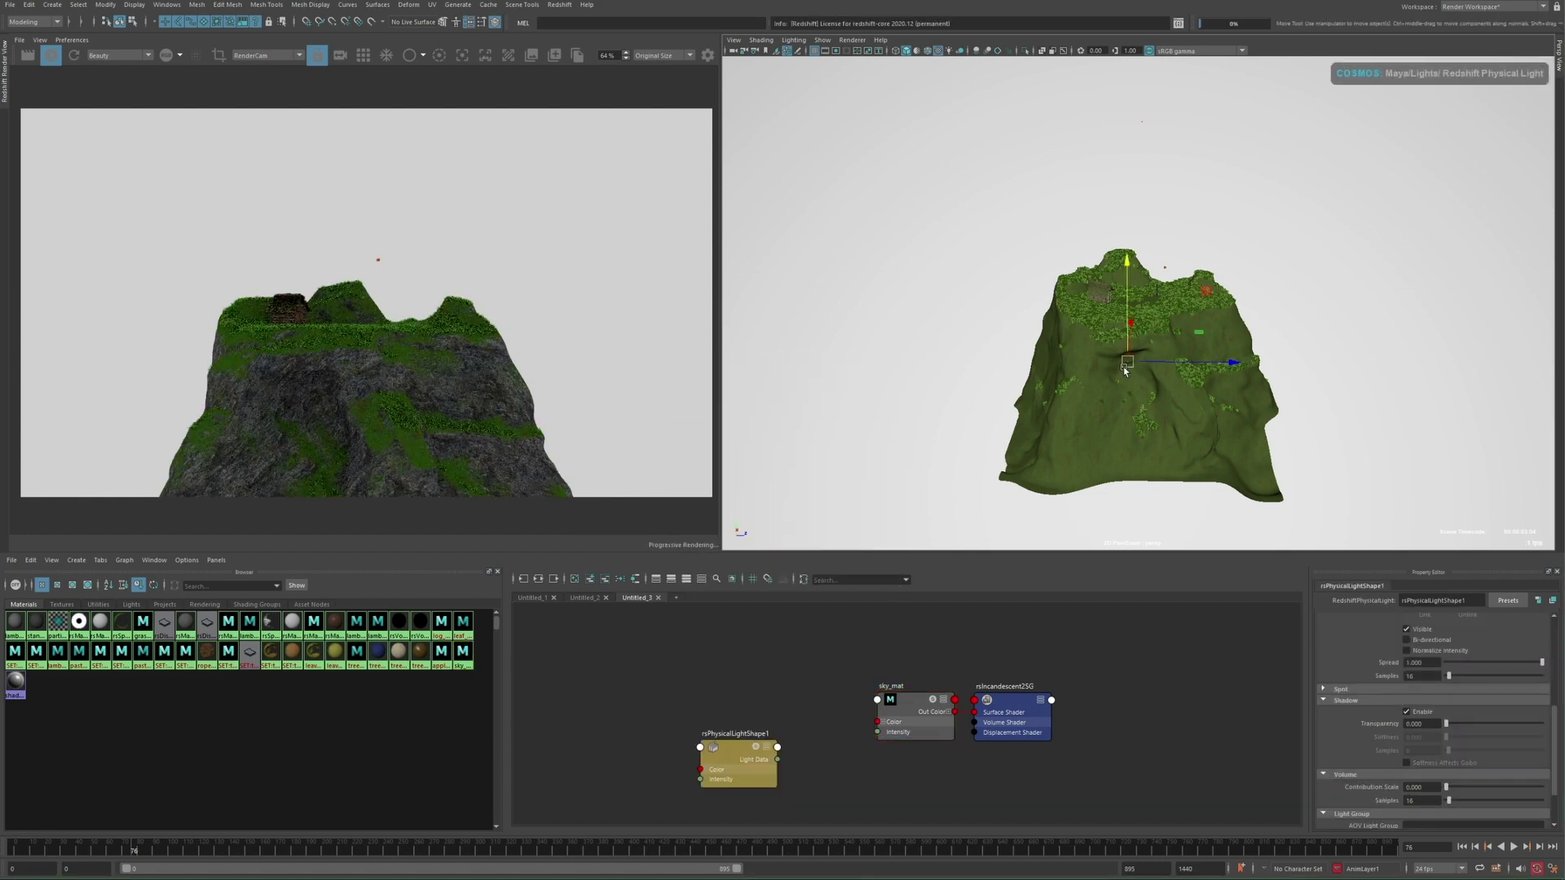
alt+drag(1247, 360, 1125, 371)
drag(1133, 248, 1133, 155)
alt+drag(1129, 244, 1271, 281)
scroll(1124, 269, up, 5)
key(r)
scroll(1113, 304, down, 5)
scroll(1380, 656, up, 5)
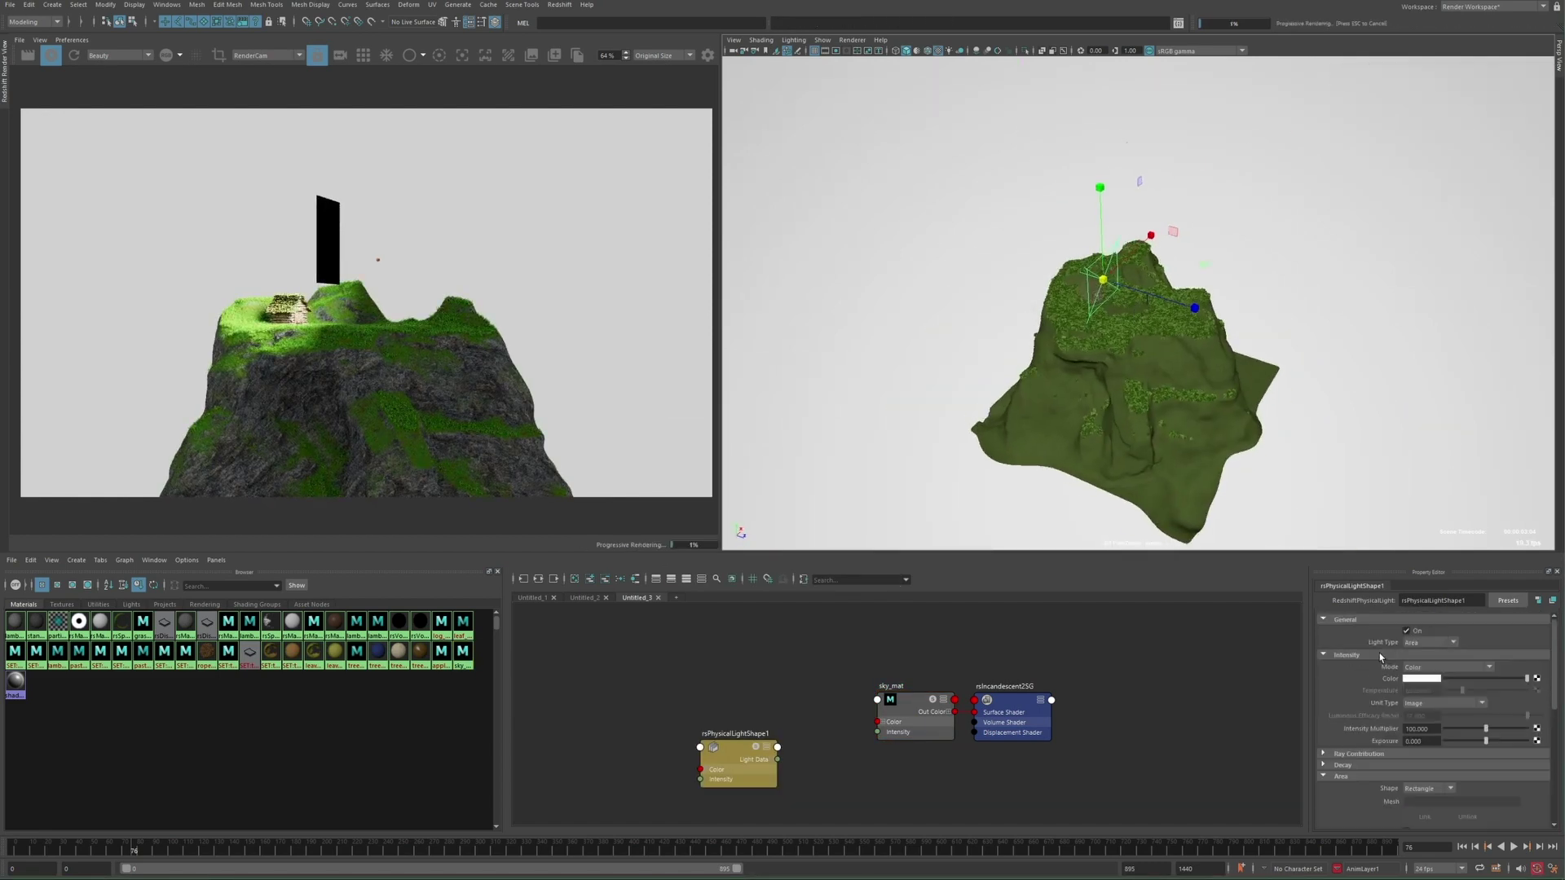
Change the physical light's type to Directional and set its intensity multiplier to 2
click(1428, 643)
click(1425, 674)
drag(1432, 729, 1377, 722)
text(2)
key(Return)
Rotate the directional light to shine across the mountain and set its intensity multiplier to 4
key(e)
drag(1142, 306, 1034, 216)
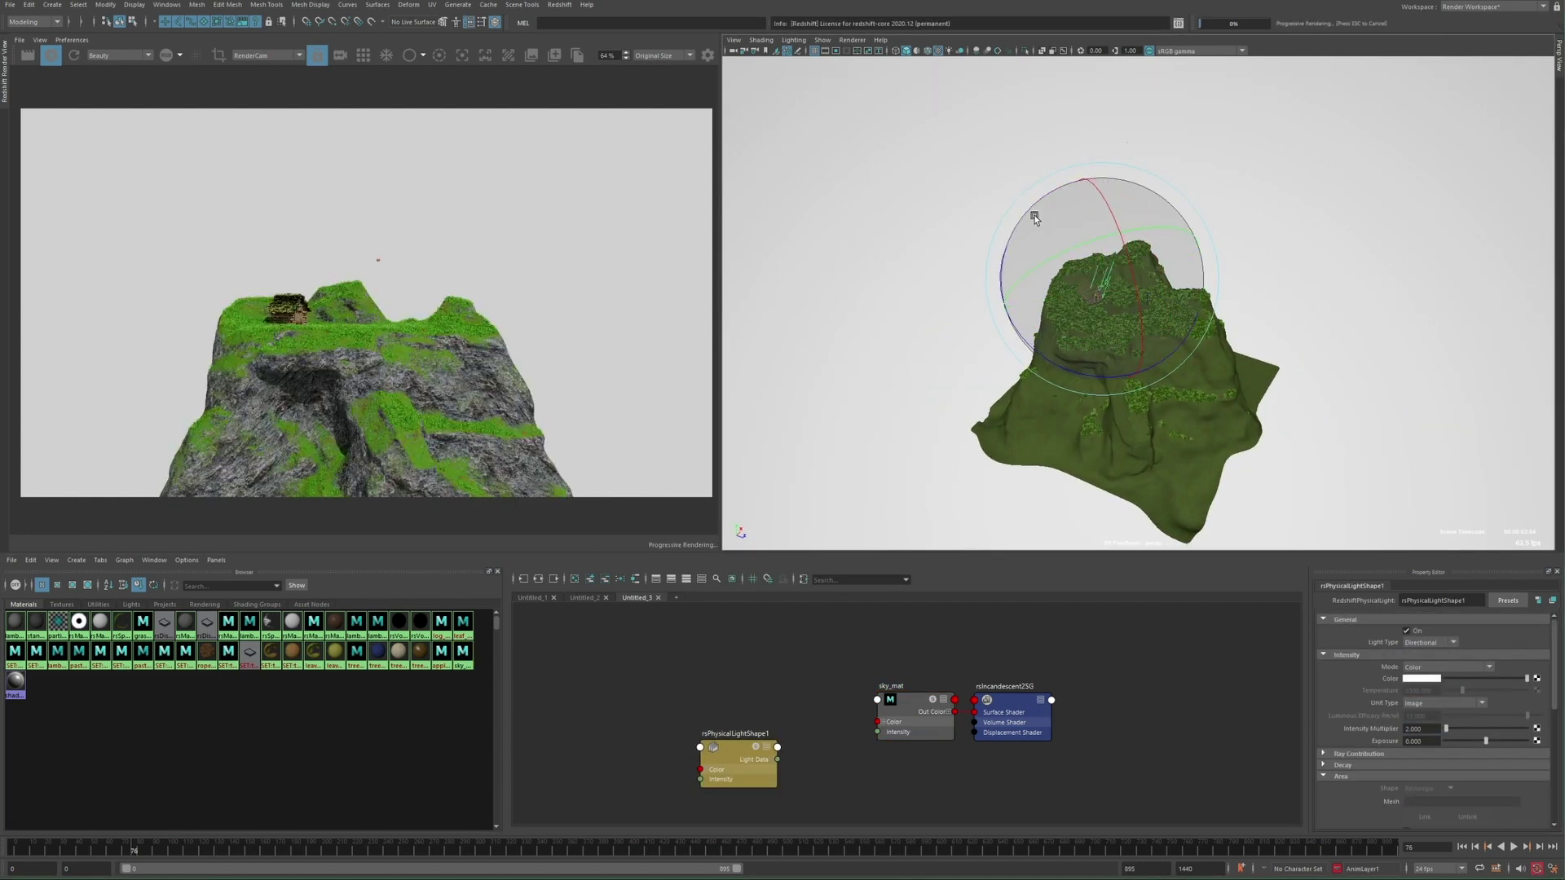
drag(1432, 730, 1322, 716)
key(Return)
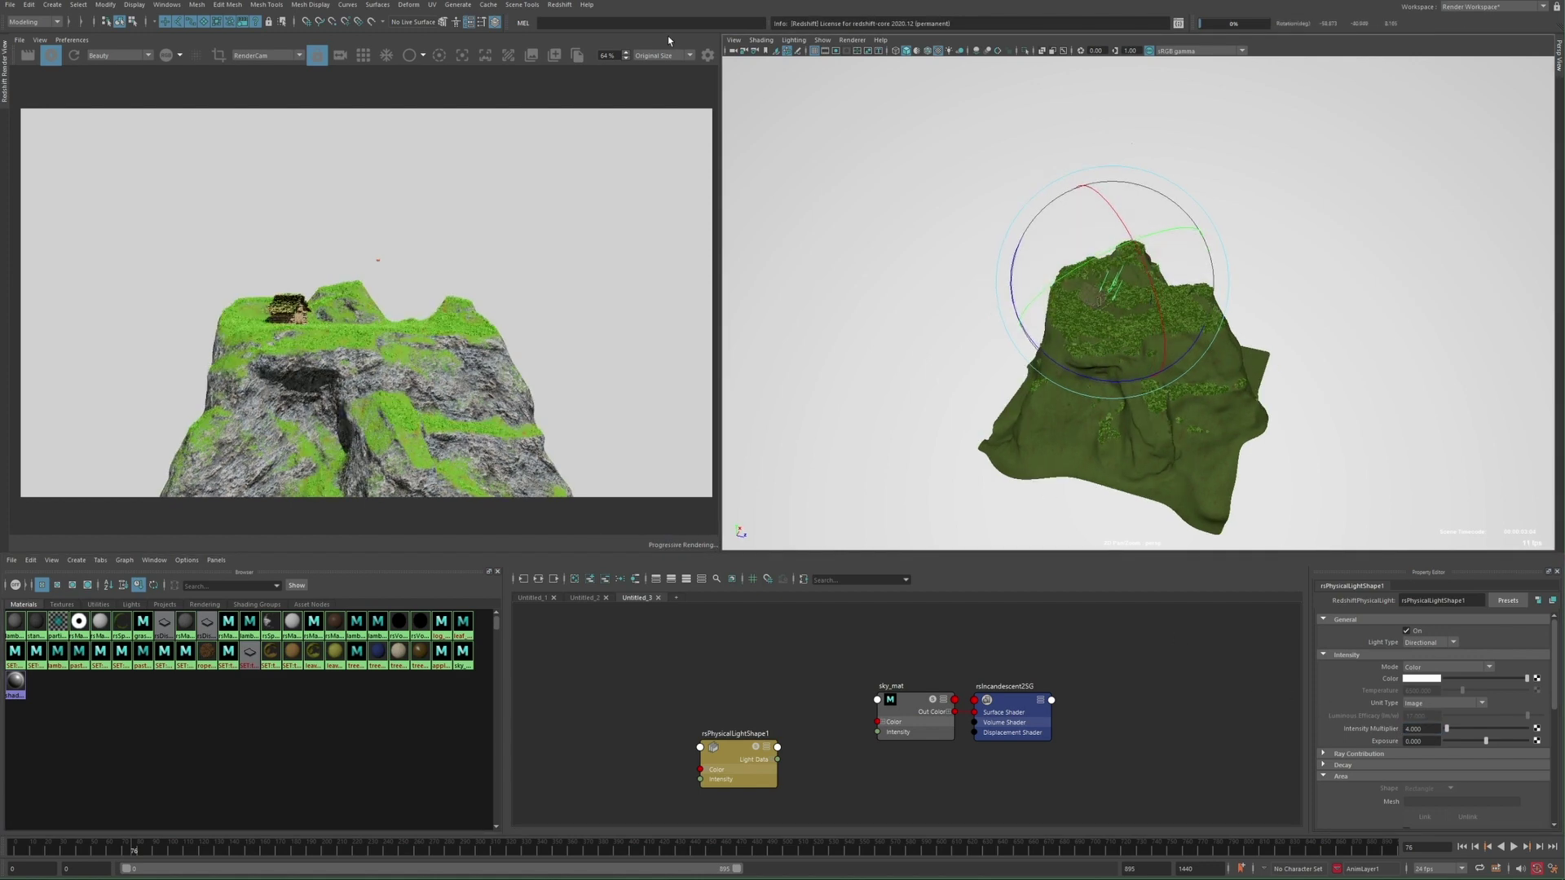
Switch the render view to the persp camera and frame the hut up close
click(708, 54)
click(708, 54)
alt+drag(908, 339, 961, 308)
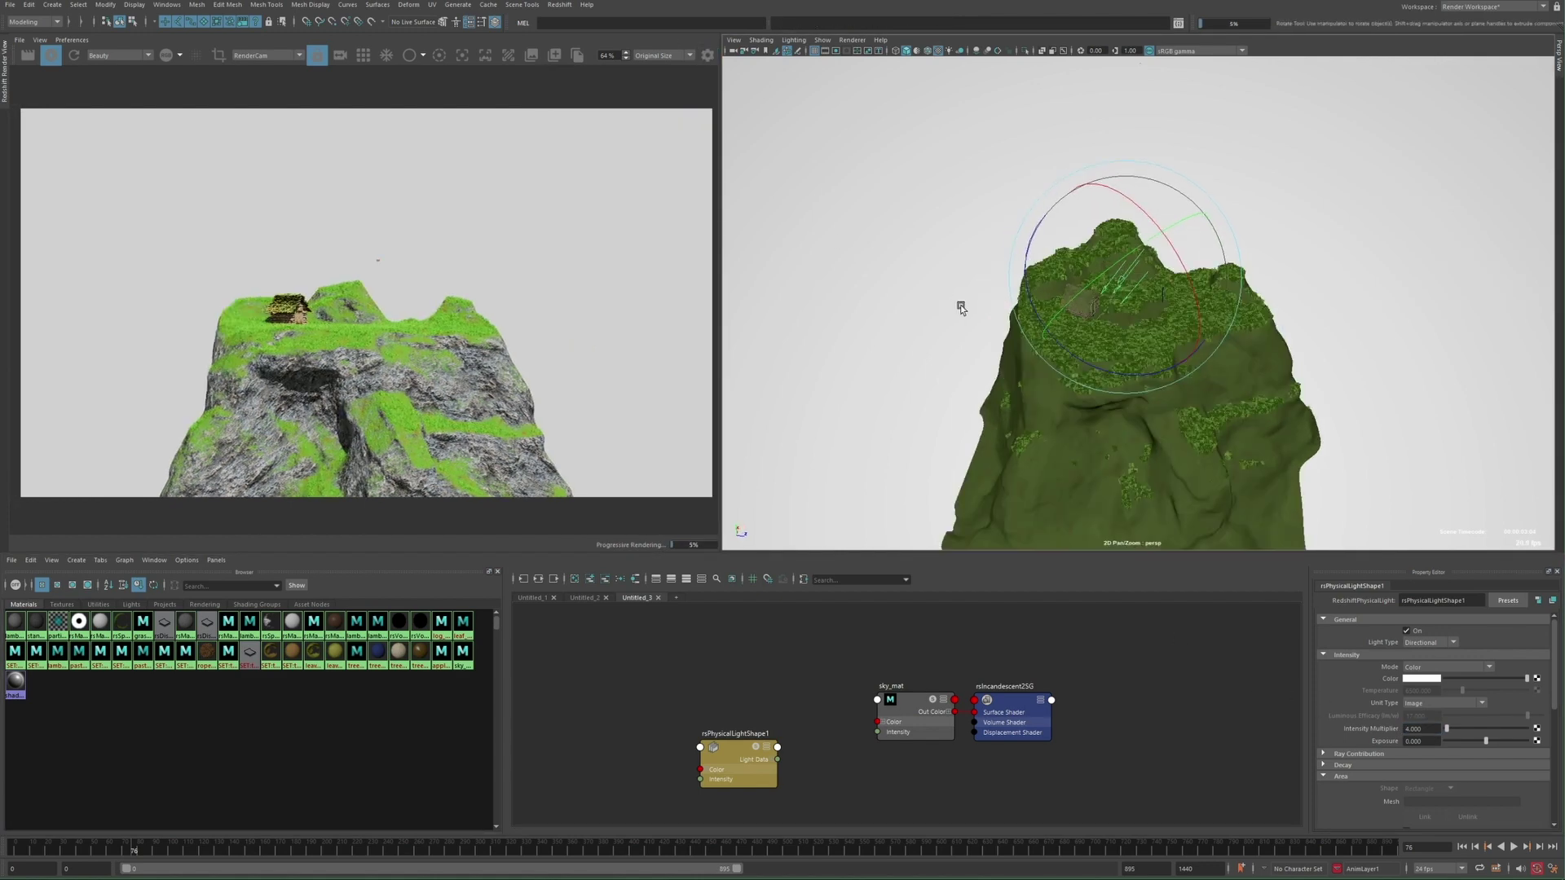
alt+middle_drag(992, 463, 1043, 458)
alt+right_drag(1043, 458, 1255, 489)
alt+drag(1255, 530, 1281, 521)
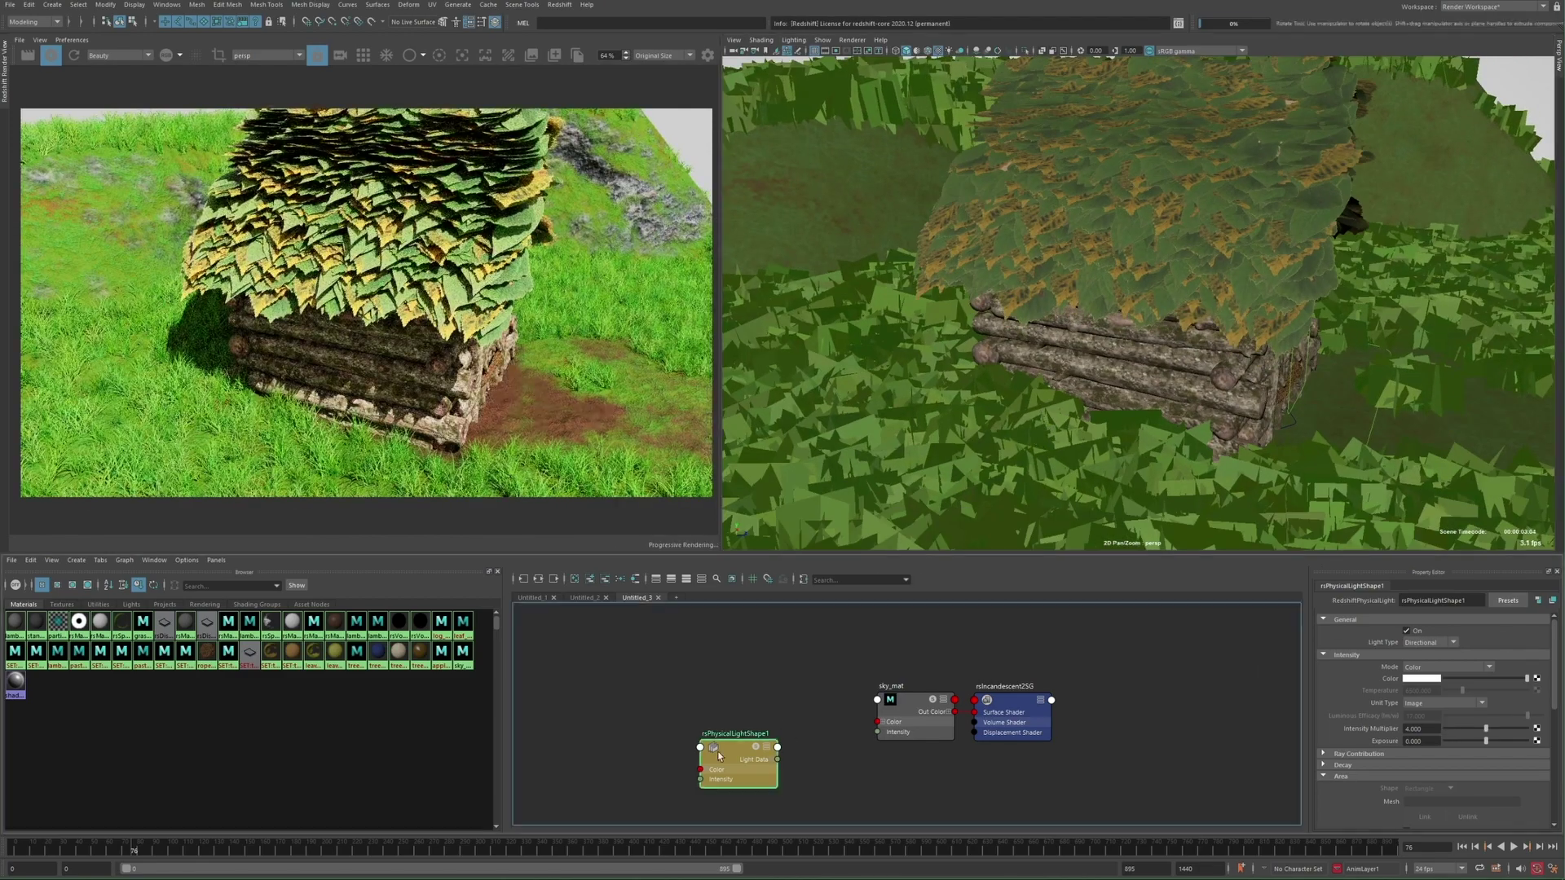
Try a shadow softness of 5 on the directional light, and settle on a softness of 3
scroll(1322, 728, down, 6)
text(5)
key(Return)
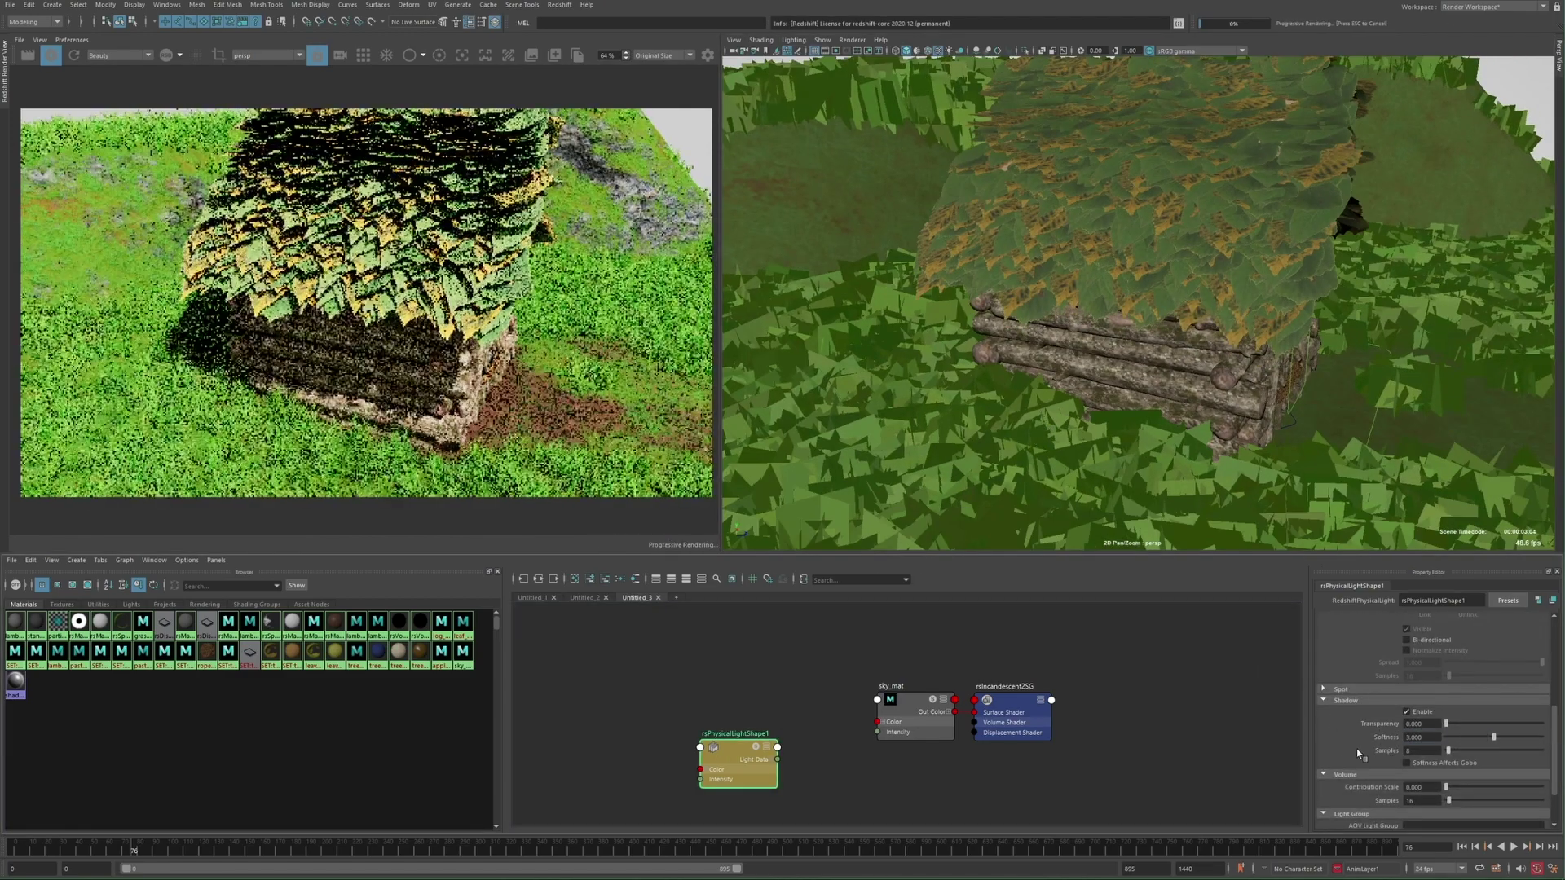
text(3)
key(Return)
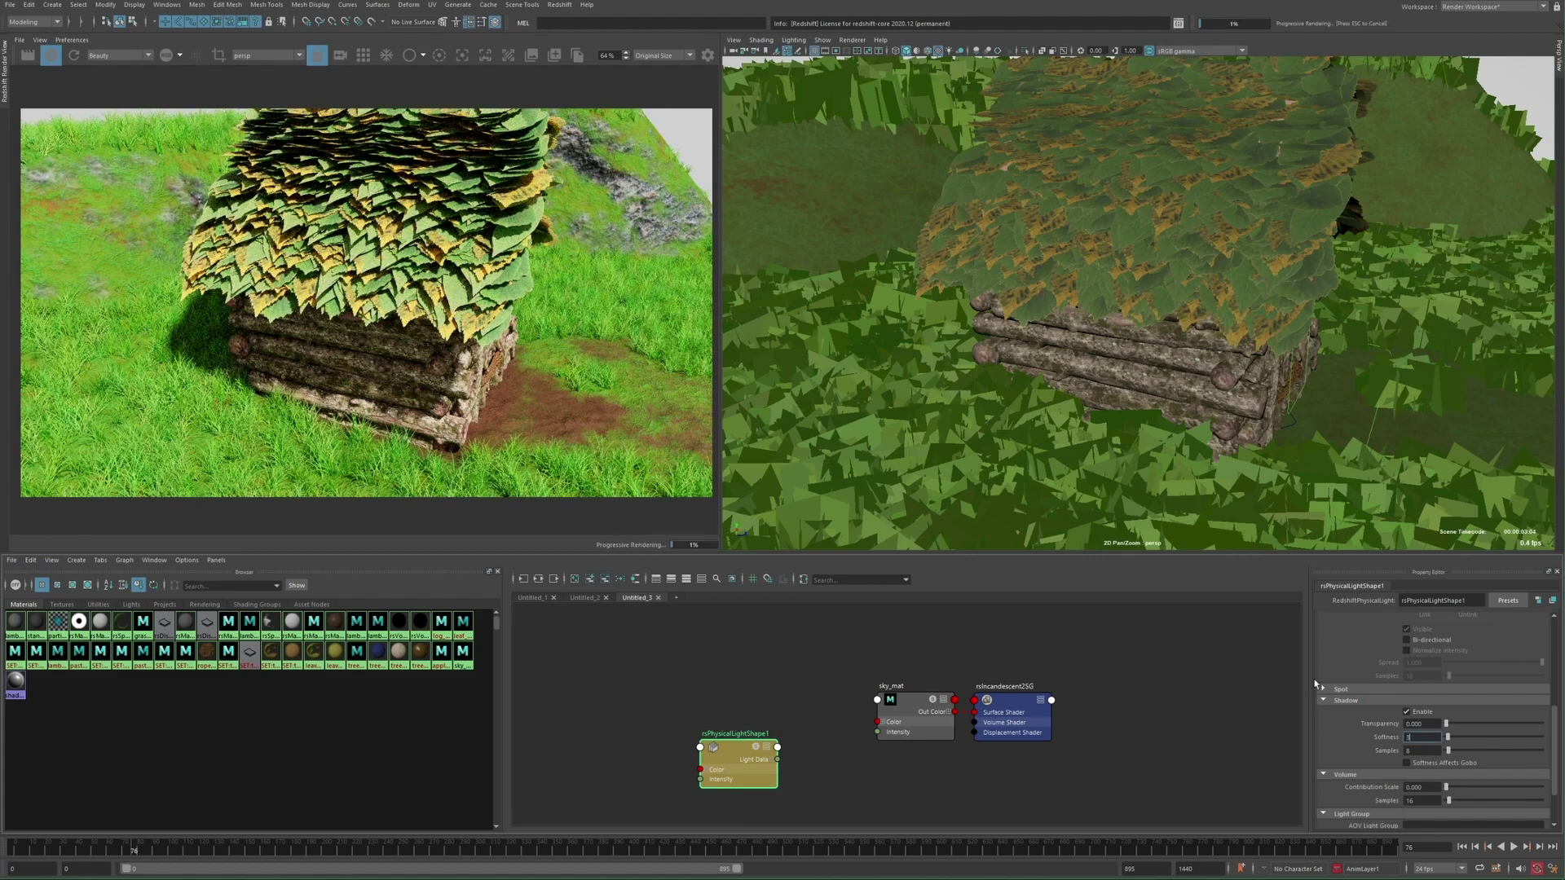
Switch the render view back to RenderCam to view the whole mountain
scroll(452, 356, up, 3)
scroll(451, 356, up, 3)
scroll(452, 356, down, 5)
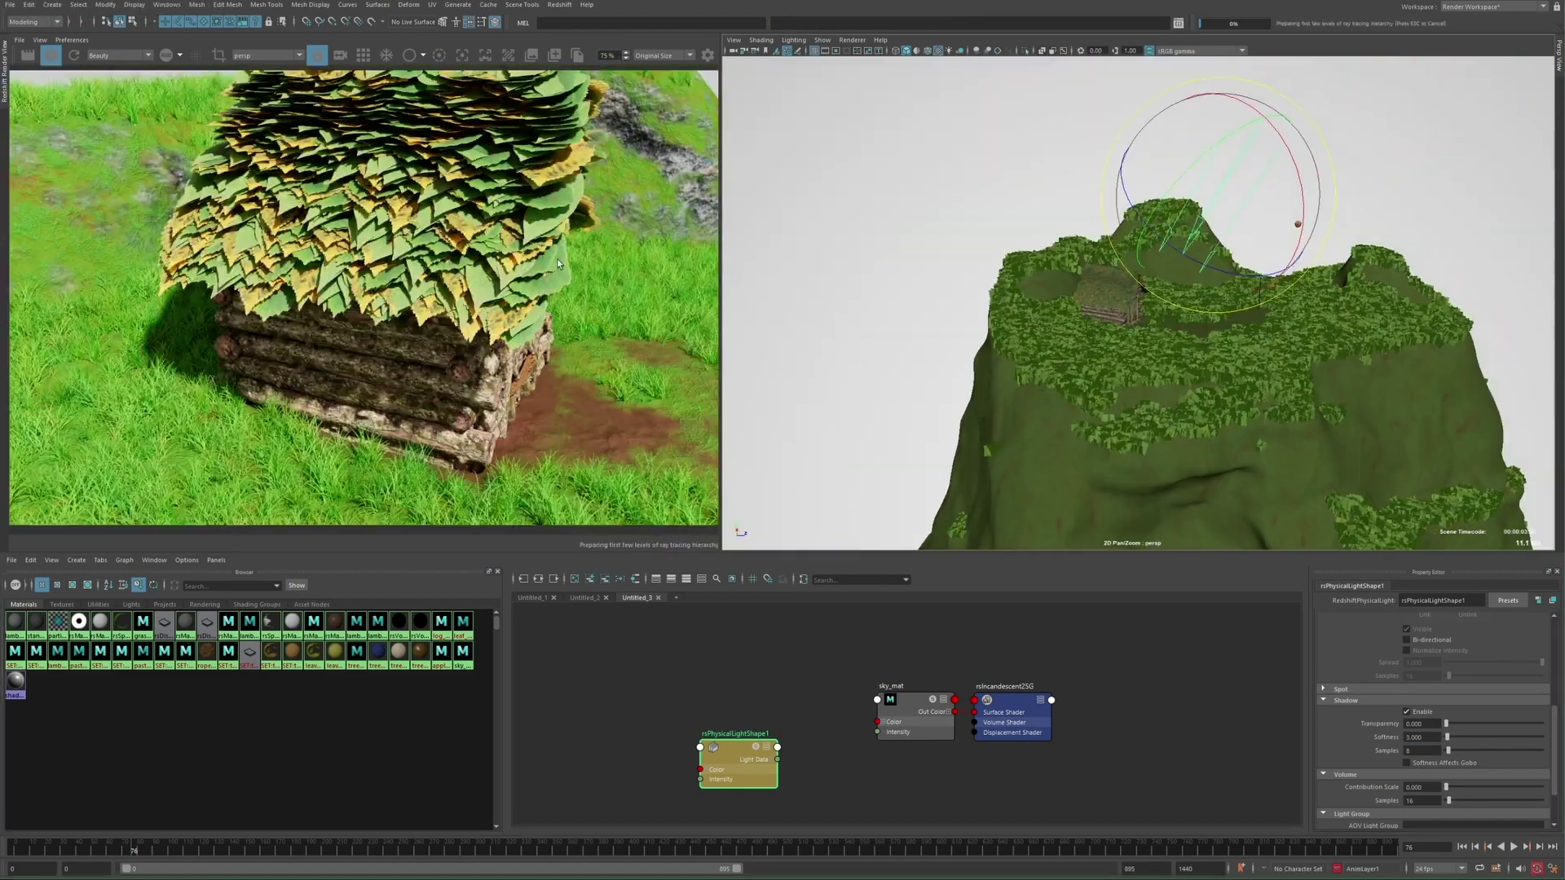
click(245, 55)
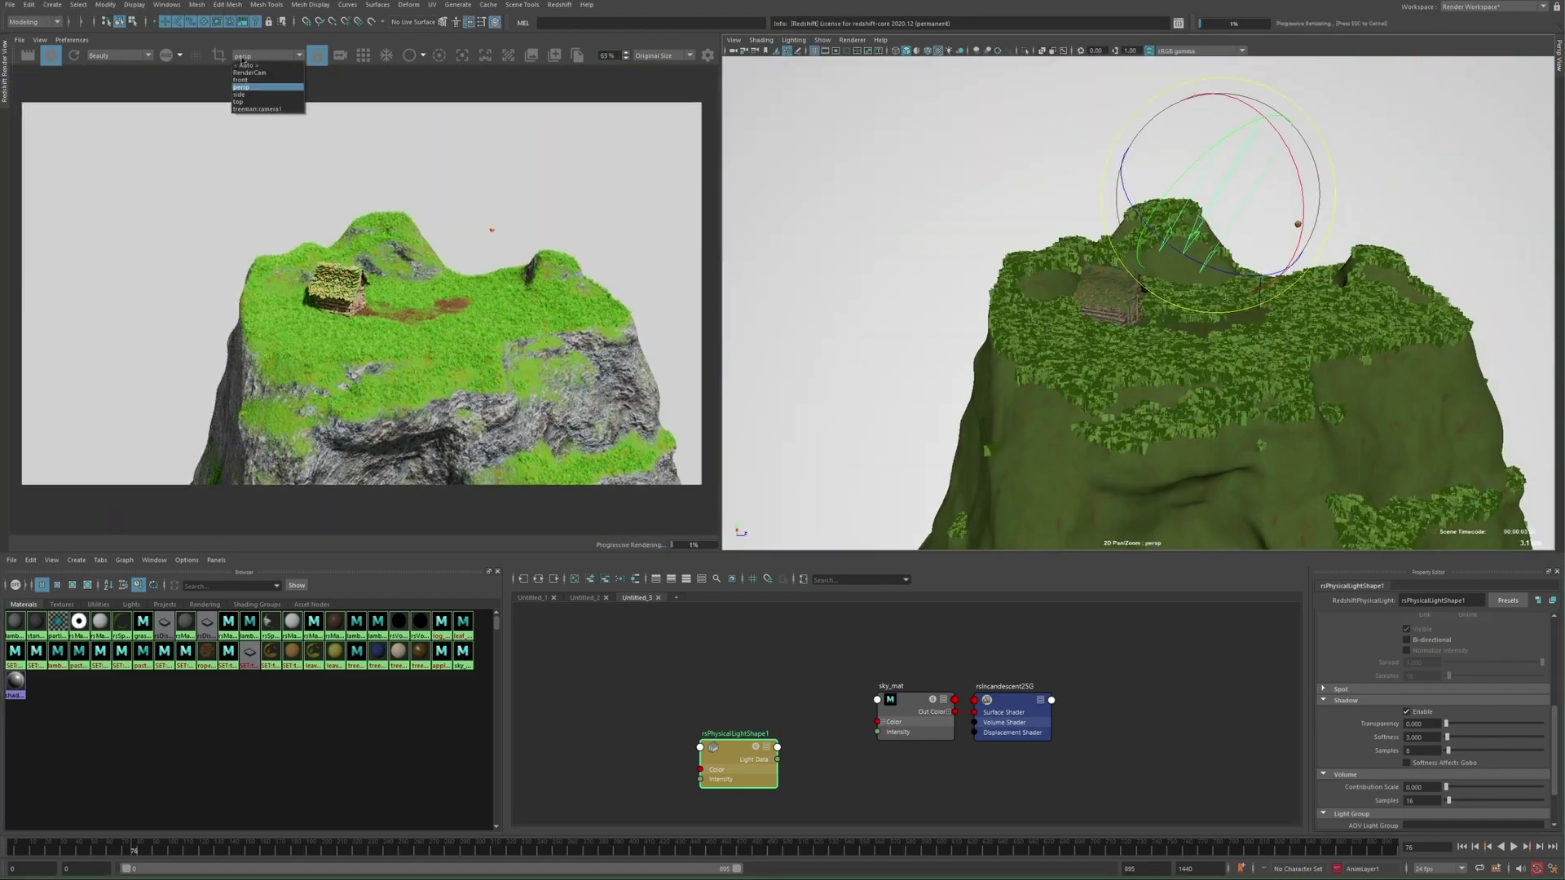
scroll(1321, 520, down, 5)
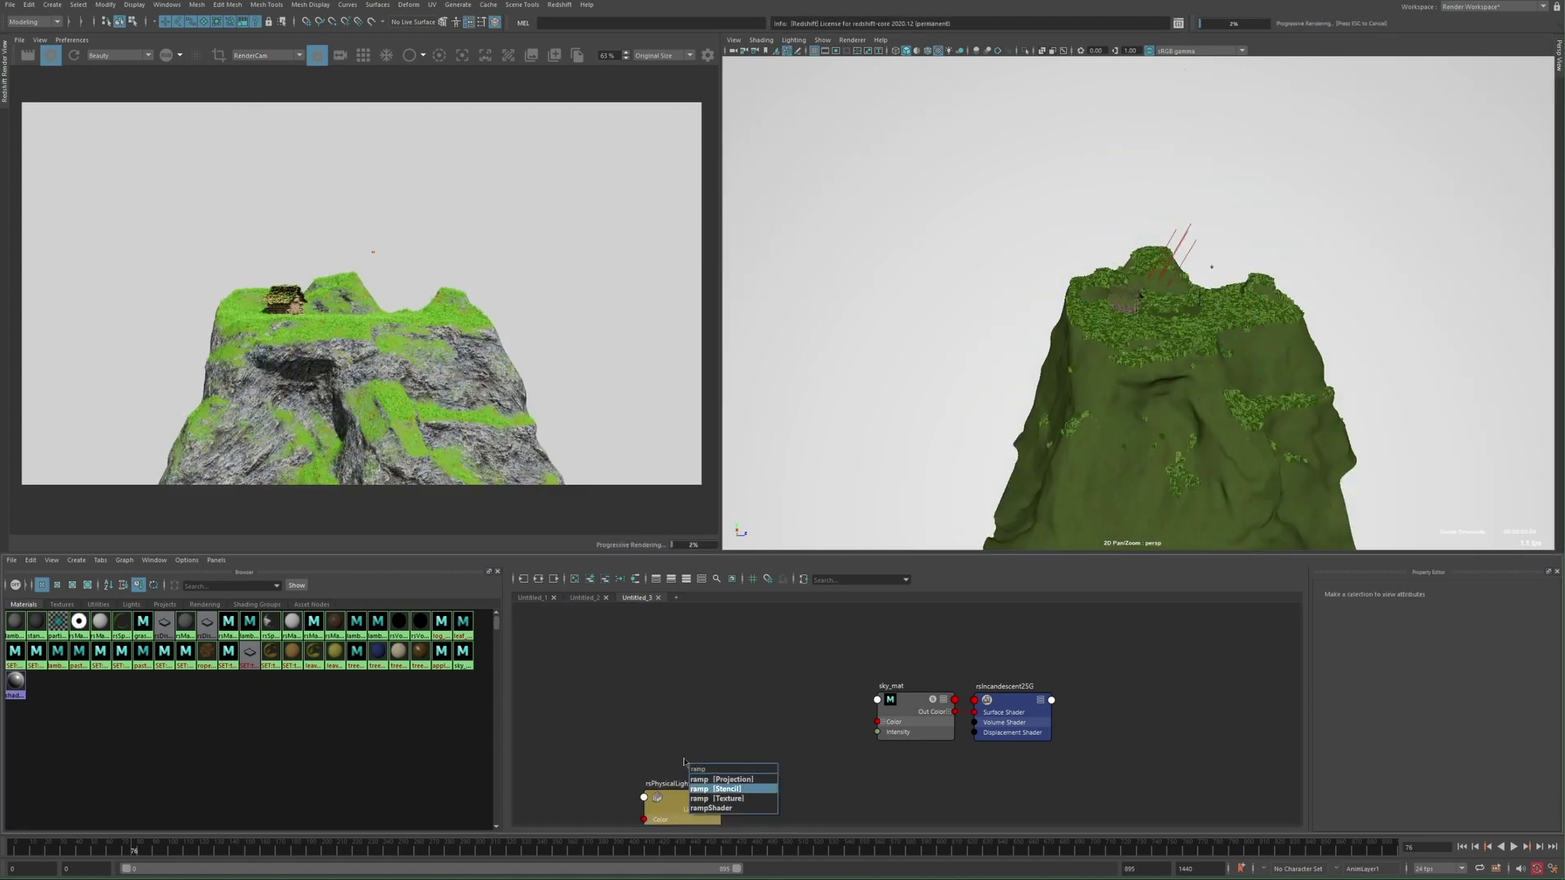
Create a ramp texture and connect its Out Color to the Color input of sky_mat
key(Down)
key(Return)
drag(796, 769, 758, 704)
drag(819, 722, 878, 723)
click(911, 703)
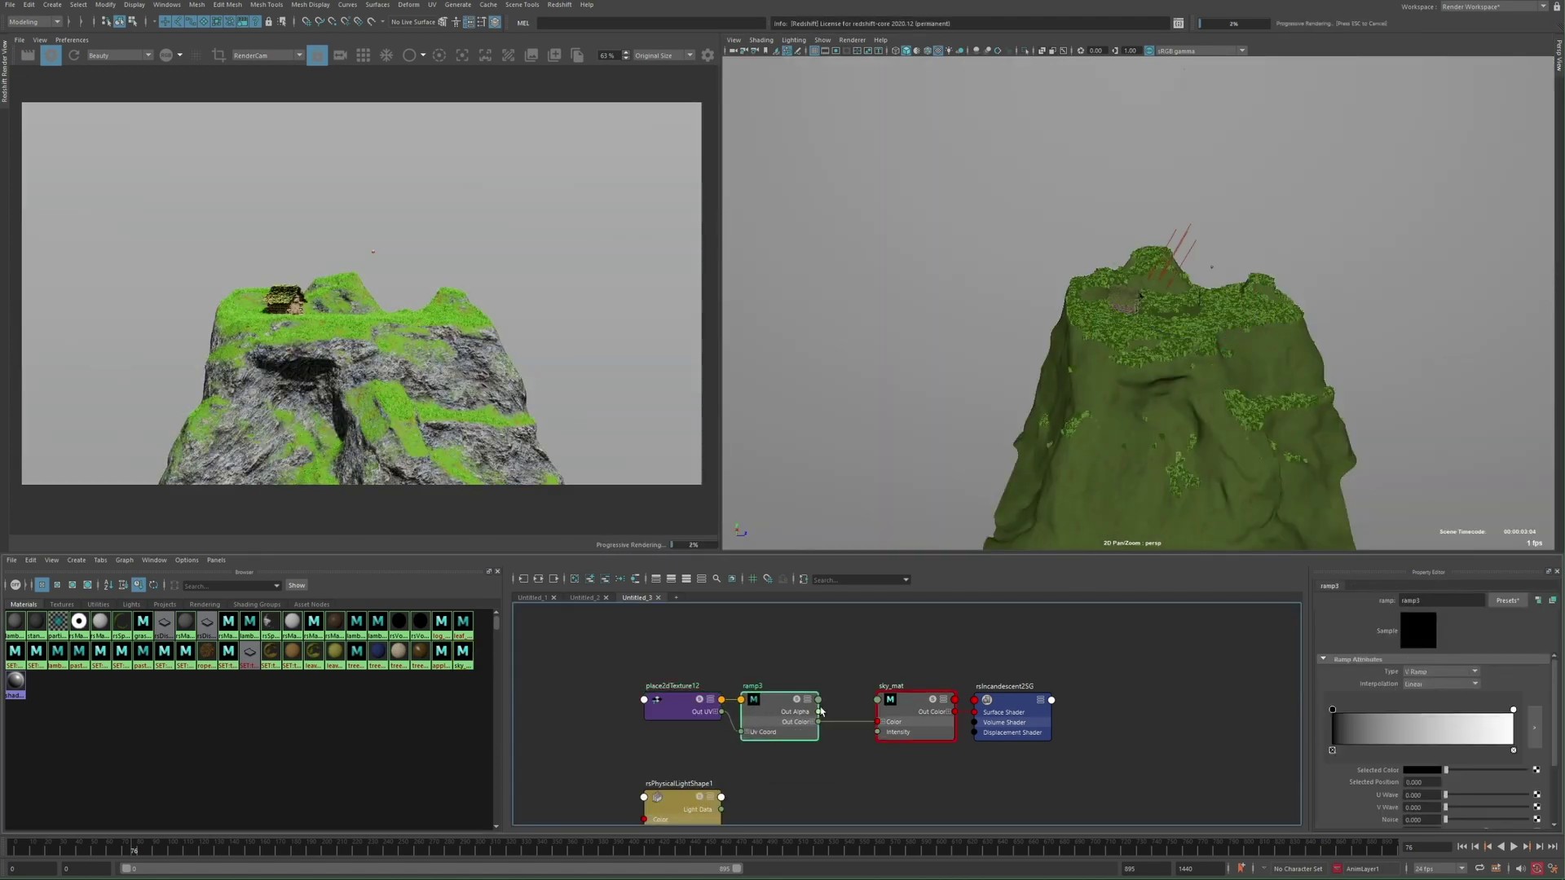
click(780, 711)
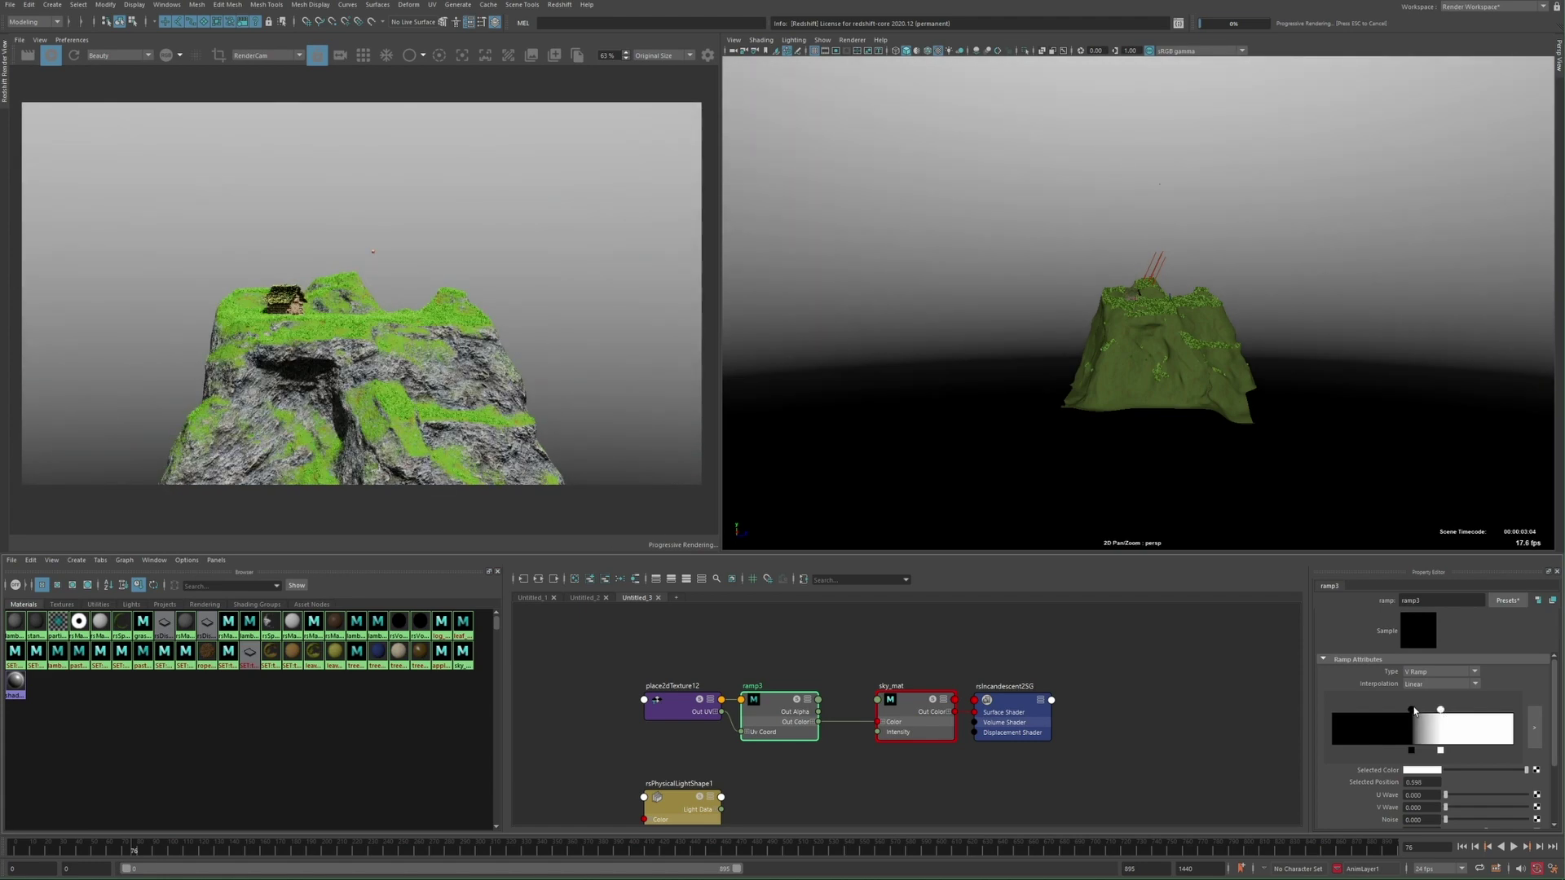
Tighten the sky ramp's black-to-white transition near the middle and color its upper end blue
drag(1414, 712, 1416, 714)
click(1427, 771)
click(1399, 789)
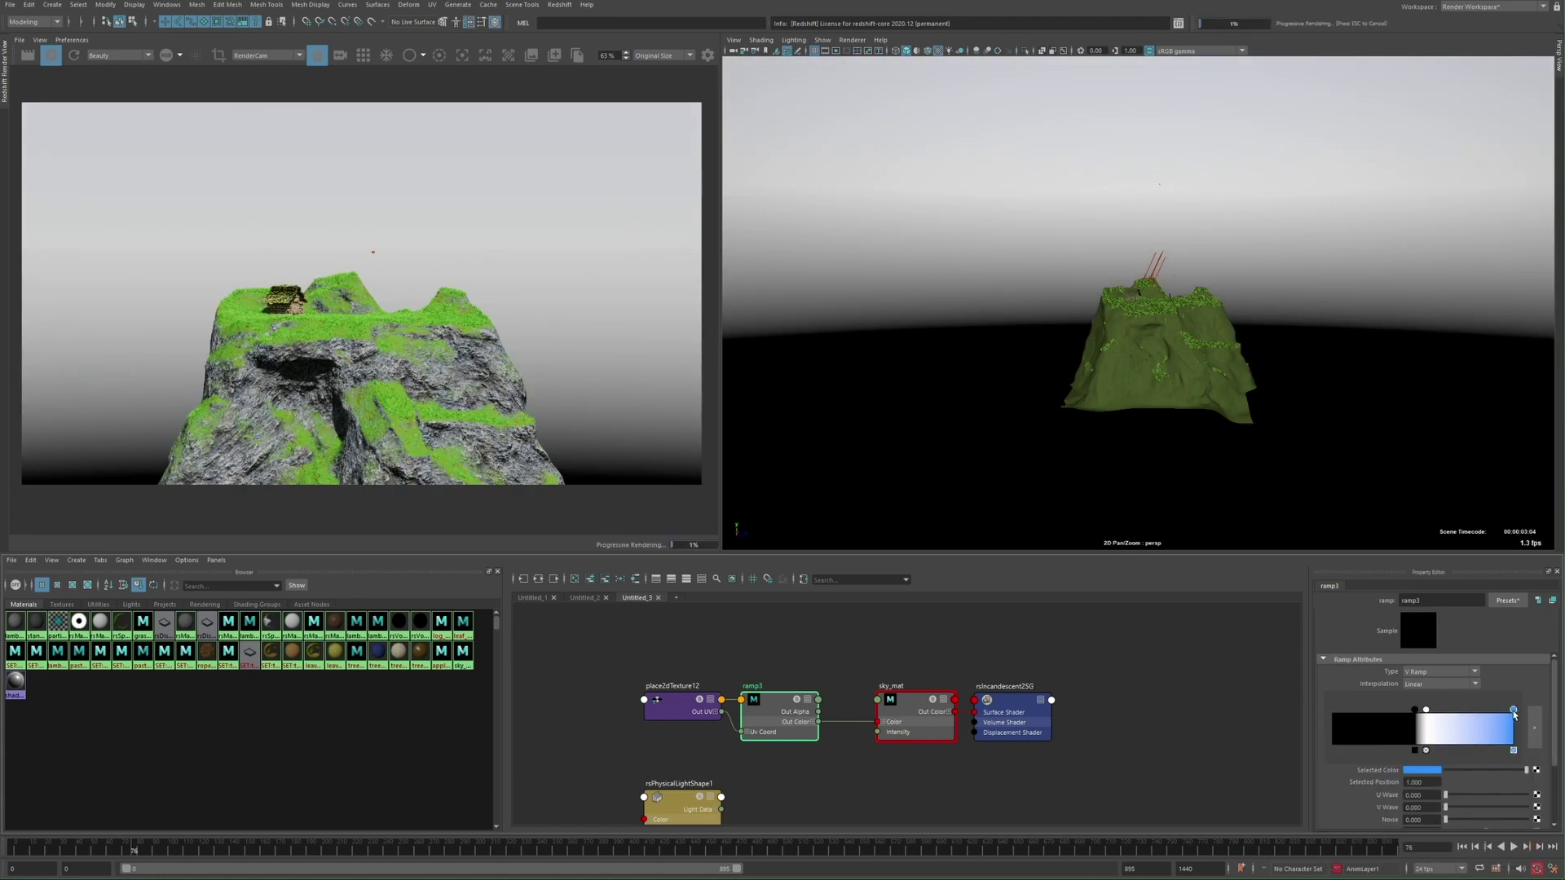
drag(1513, 710, 1466, 710)
drag(1415, 710, 1514, 710)
Set the sky ramp's interpolation to Exponential Down and shape a white, mid-blue and dark-blue gradient with a lower horizon
click(1425, 684)
click(1417, 731)
click(1485, 728)
click(1423, 772)
mouse_move(1458, 829)
mouse_down()
mouse_move(1411, 830)
mouse_move(1446, 815)
mouse_move(1450, 829)
mouse_move(1446, 815)
mouse_up()
click(1435, 711)
click(1425, 771)
drag(1419, 712, 1402, 712)
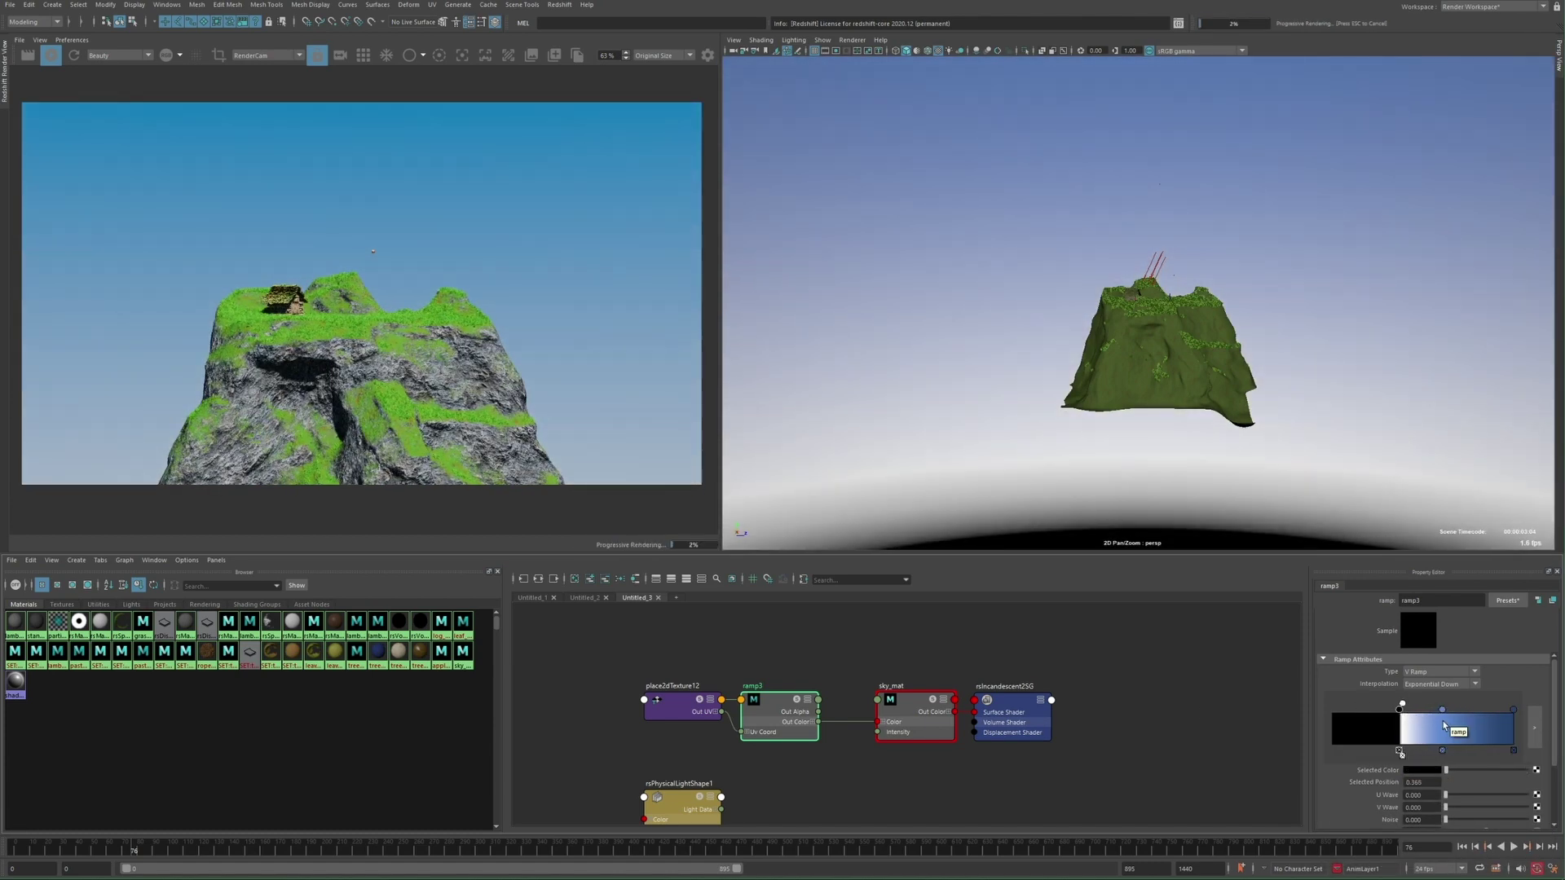
Darken the sky ramp's middle blue handle, move it to position 0.560 and increase its saturation
click(1443, 725)
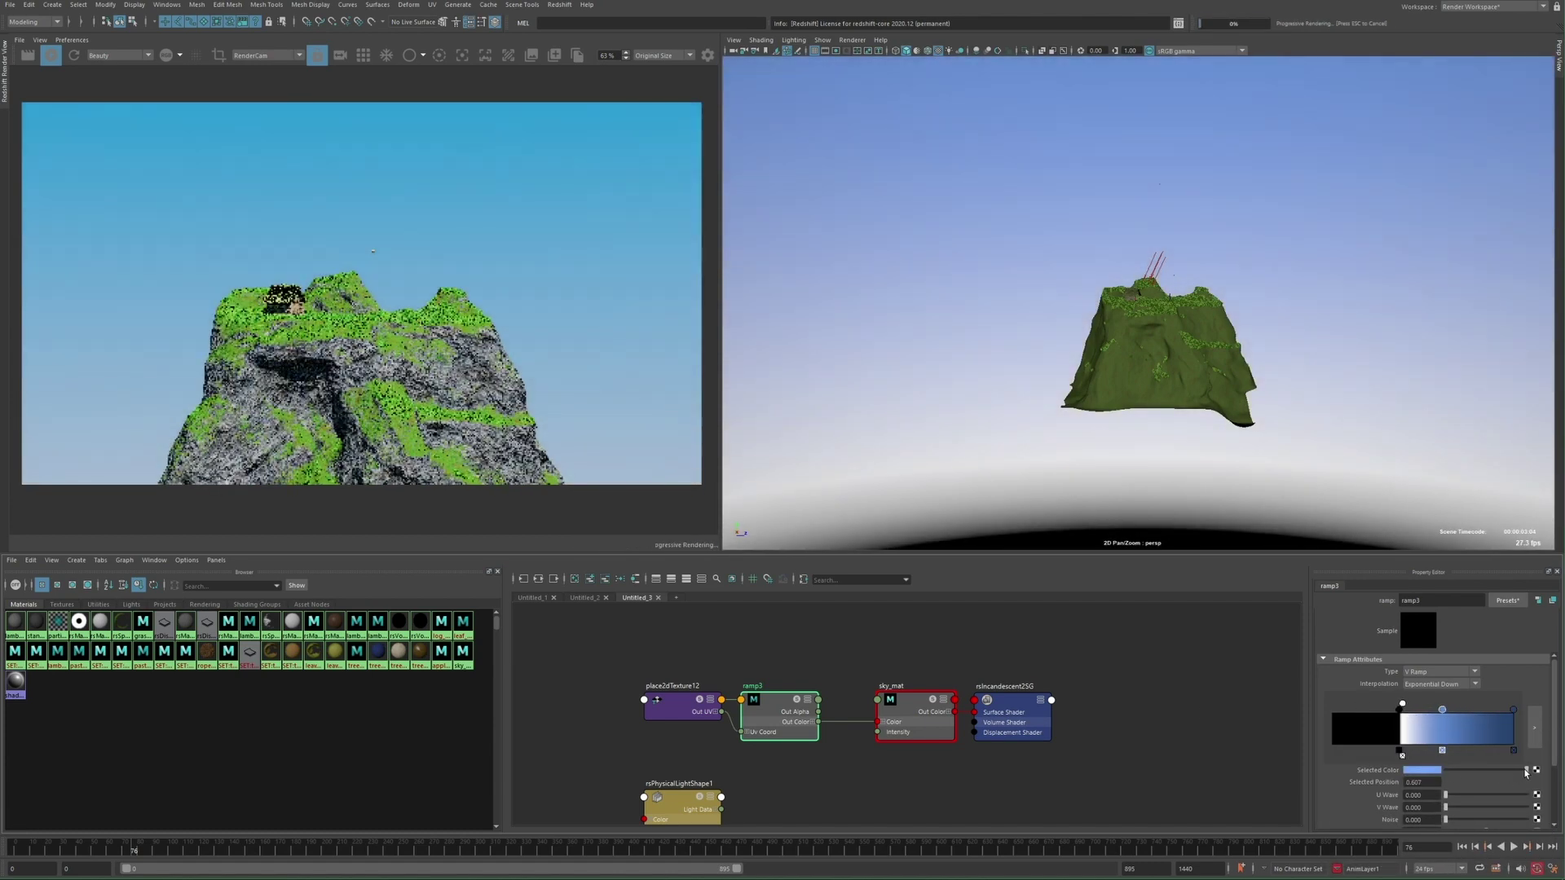
mouse_move(1527, 770)
mouse_down()
mouse_move(1496, 771)
mouse_move(1510, 770)
mouse_up()
click(913, 703)
drag(1454, 681, 1395, 706)
click(778, 703)
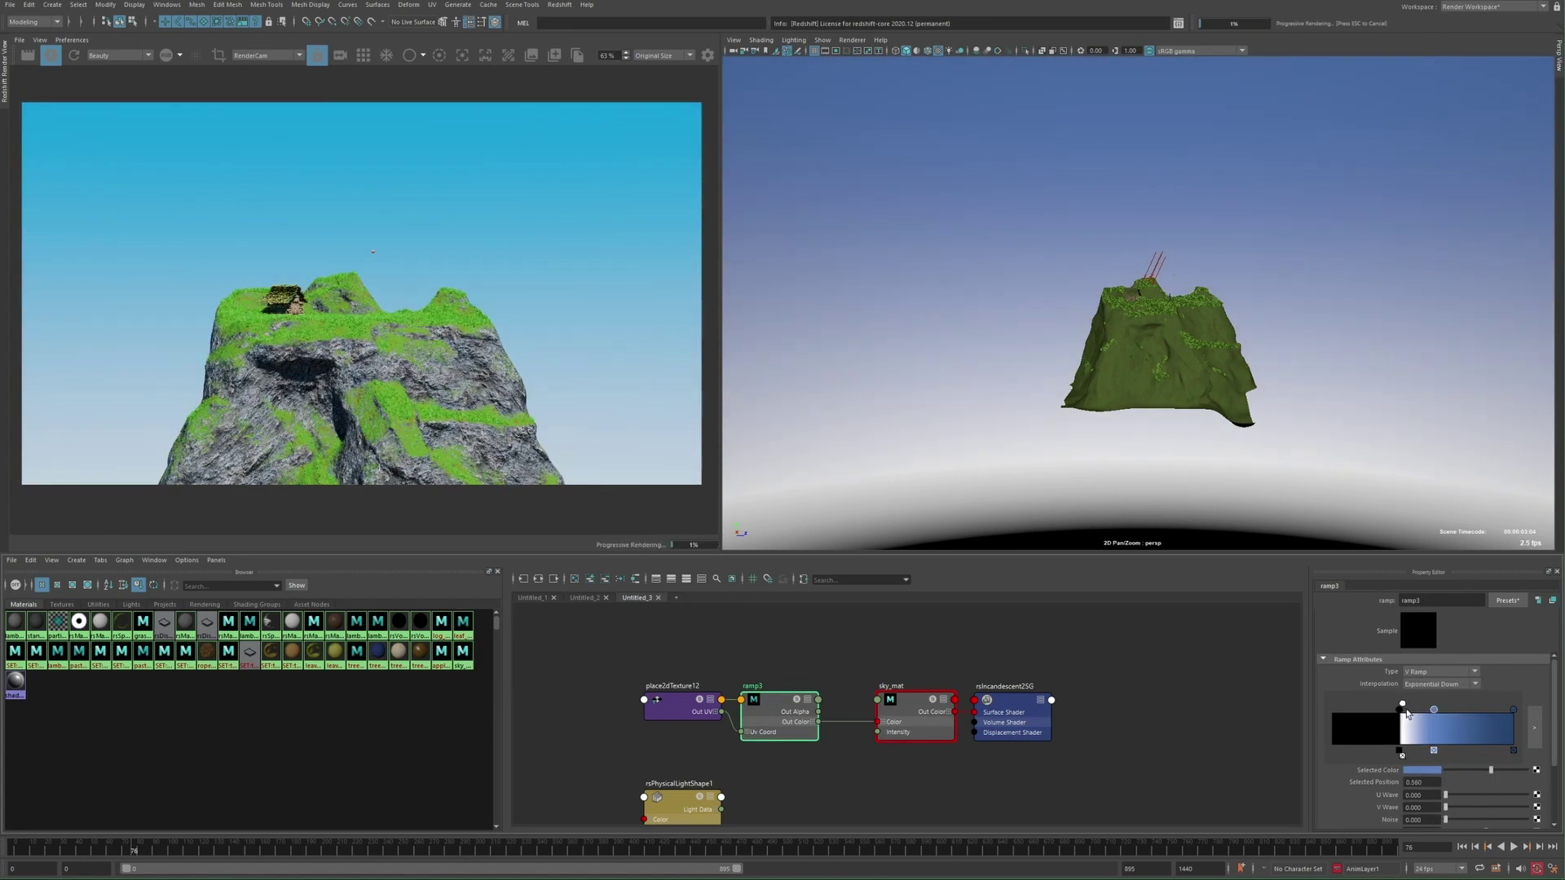
click(1422, 769)
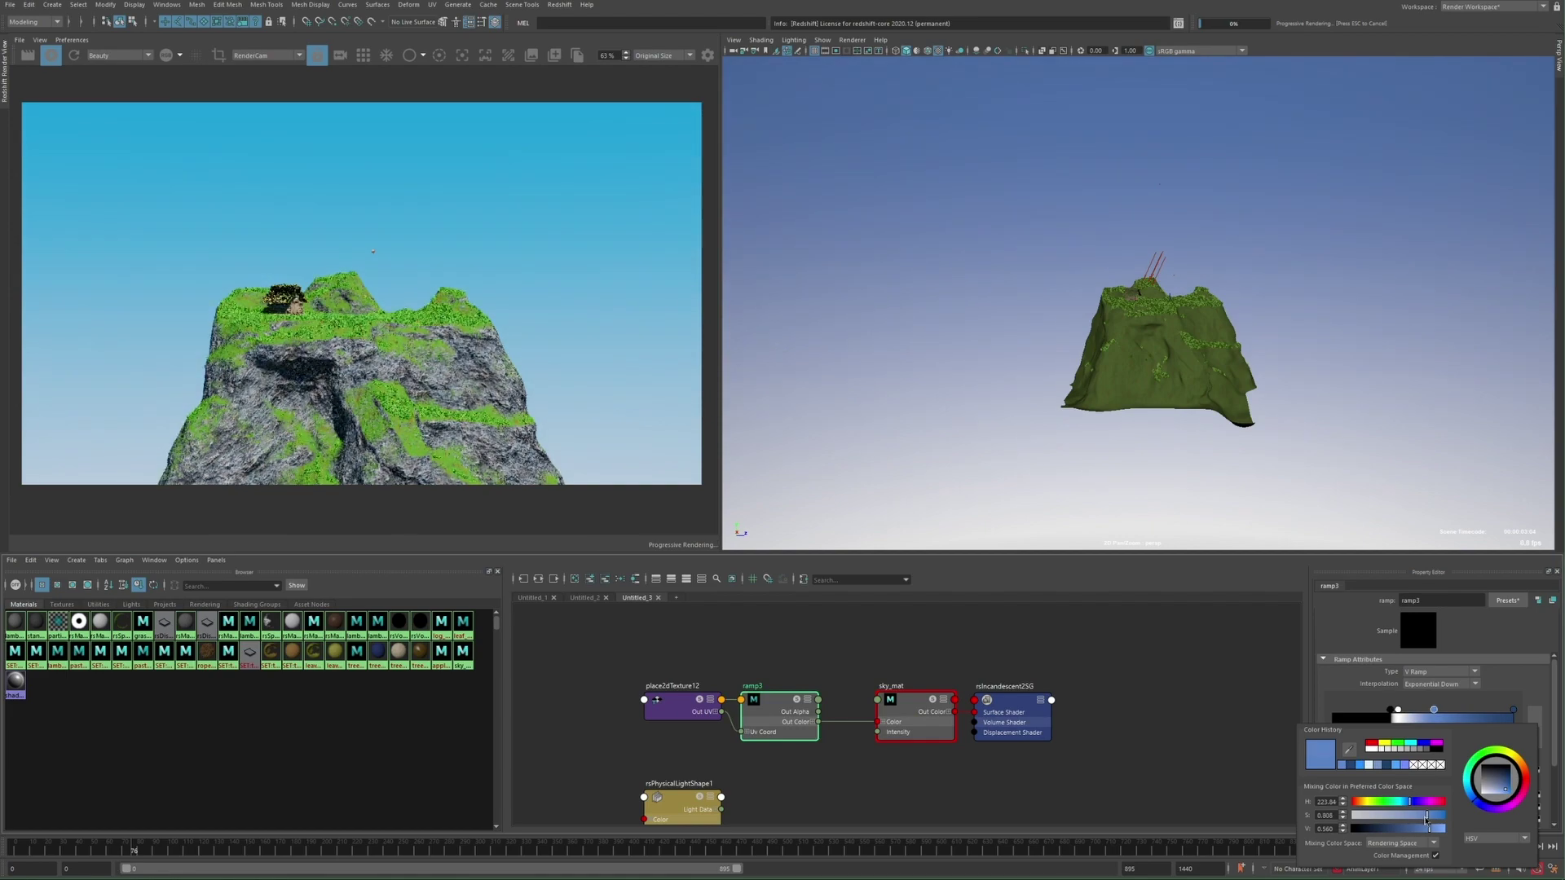
drag(1426, 816, 1430, 817)
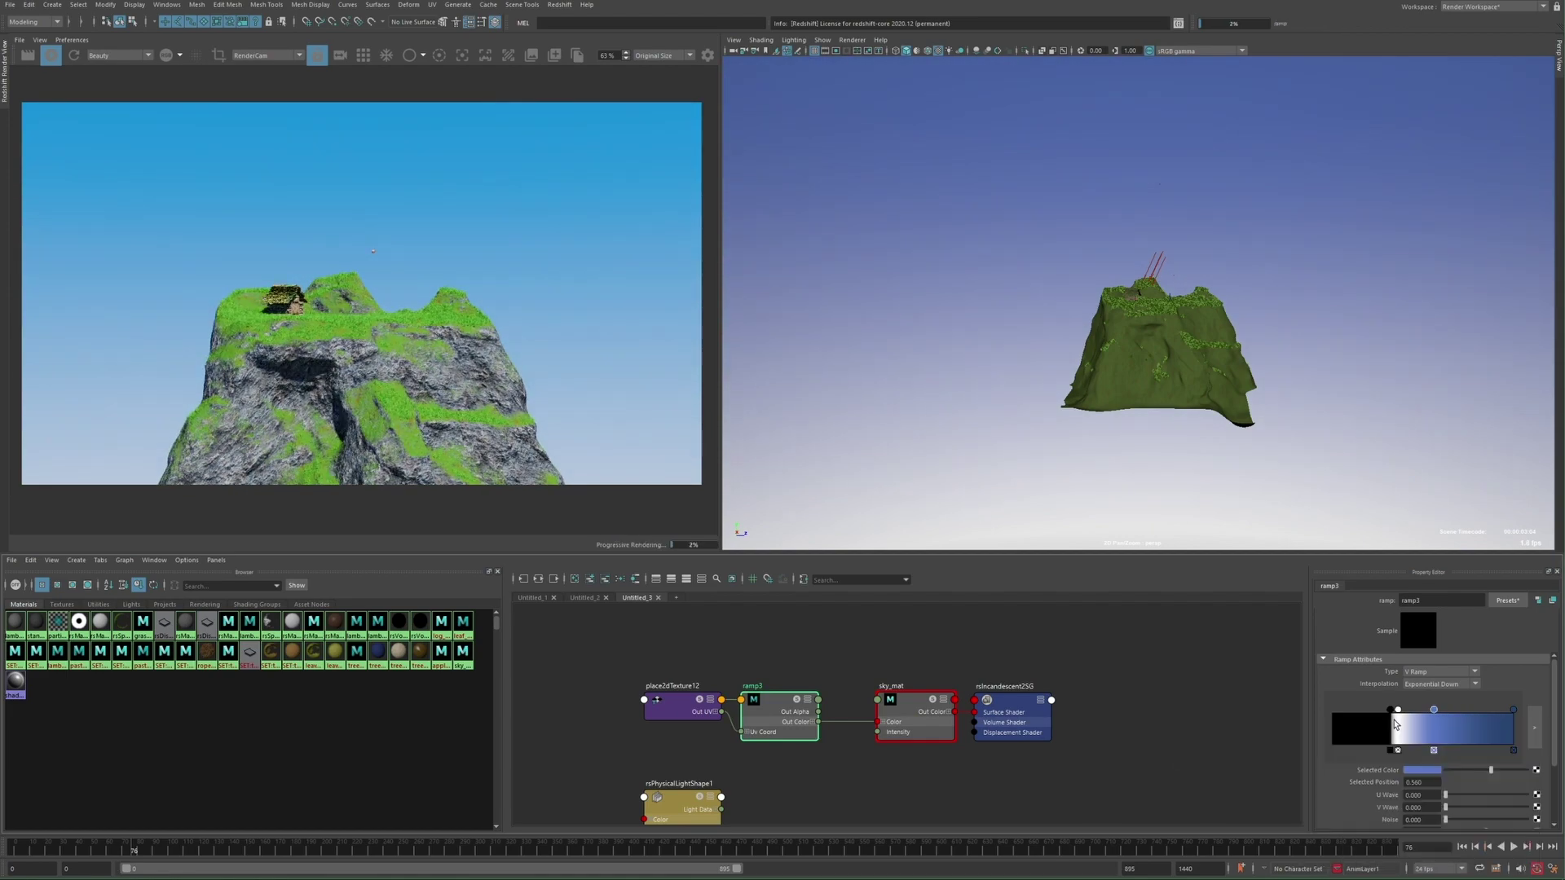
Move the sky ramp's white handle to position 0.387 and tint it pale blue
drag(1398, 710, 1403, 712)
click(1422, 770)
drag(1395, 817, 1401, 817)
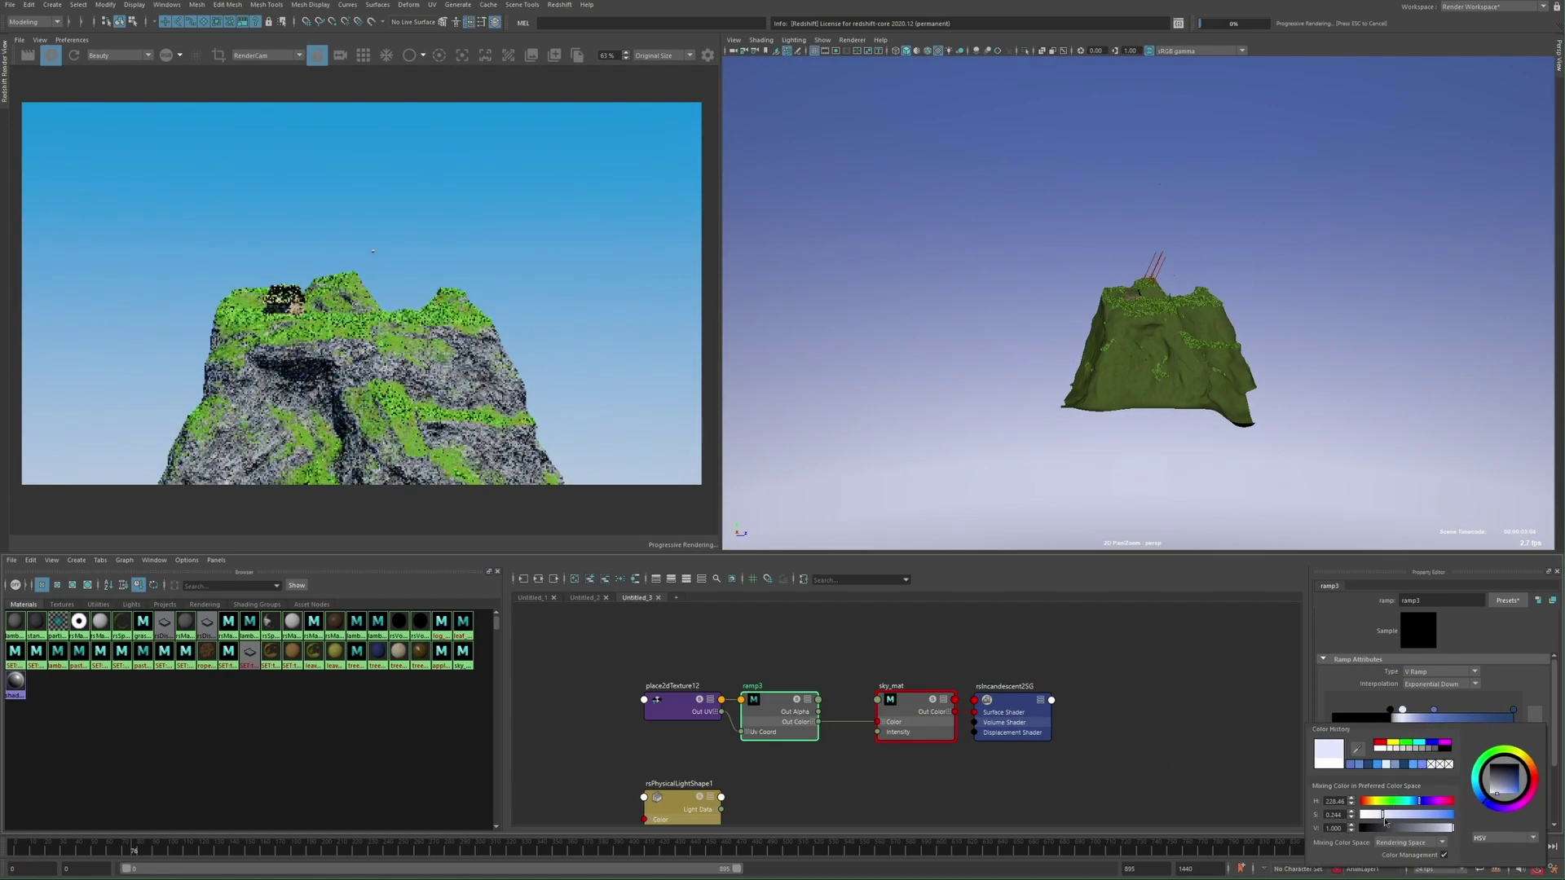
Check the hut against the new sky through the persp camera, and frame the maple tree
scroll(999, 311, up, 10)
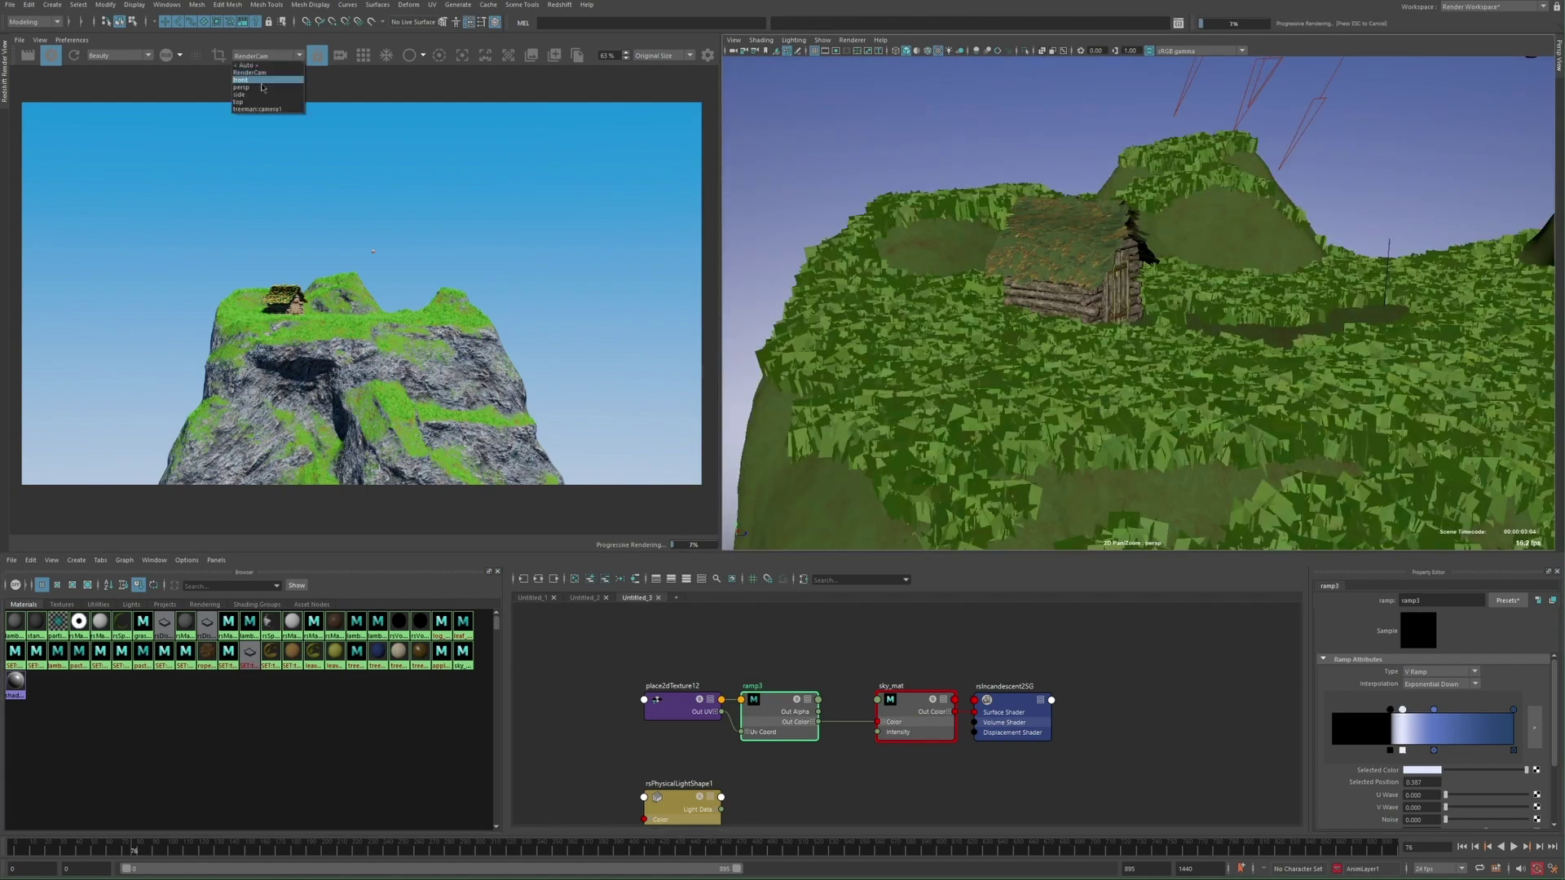
scroll(860, 281, up, 10)
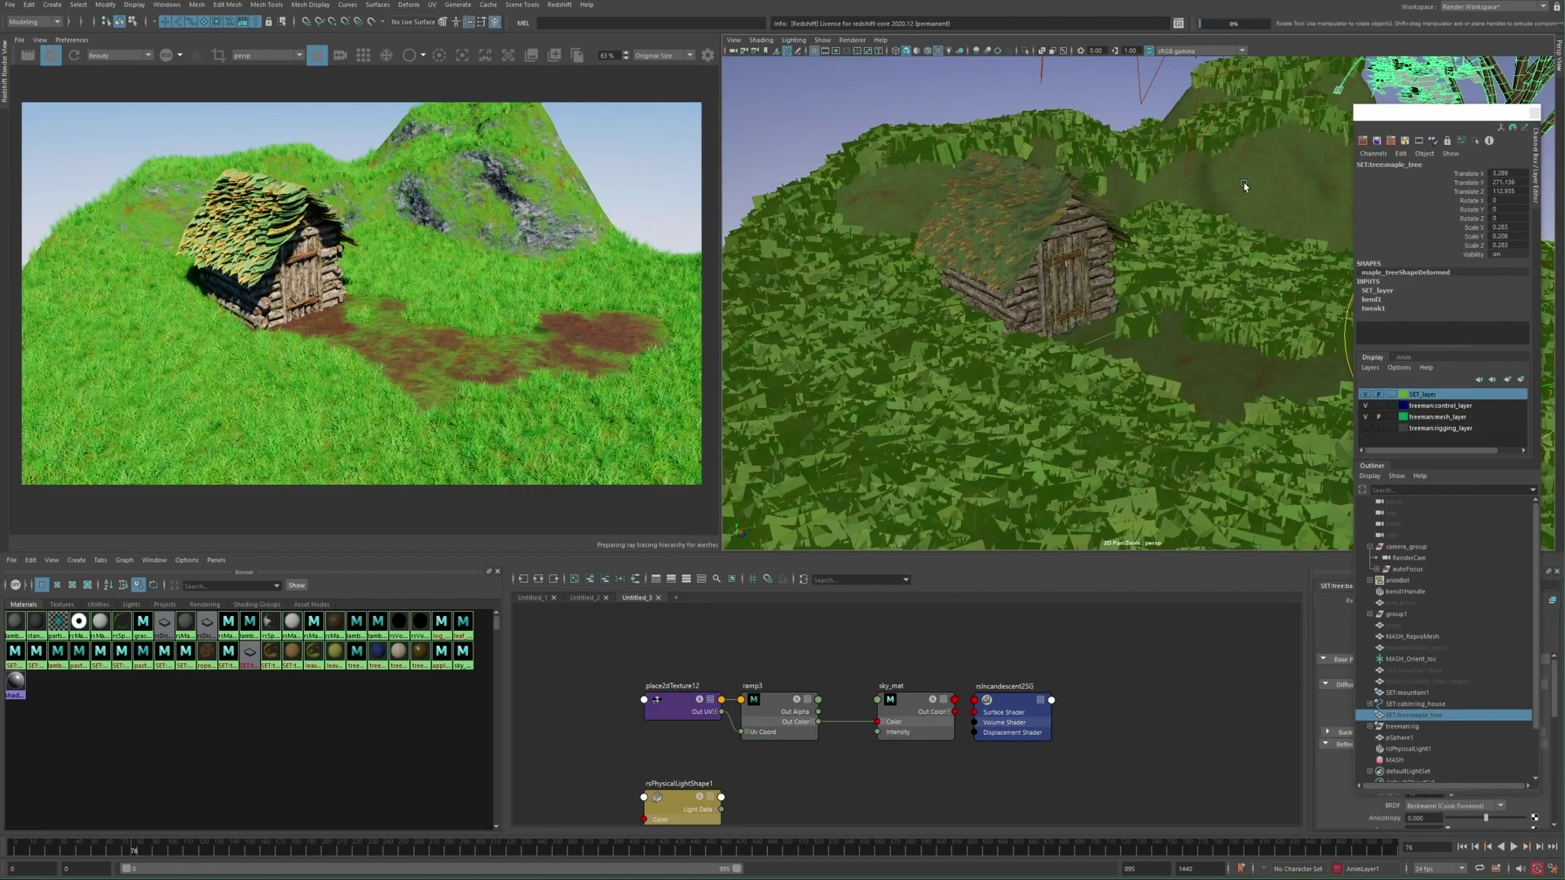
key(f)
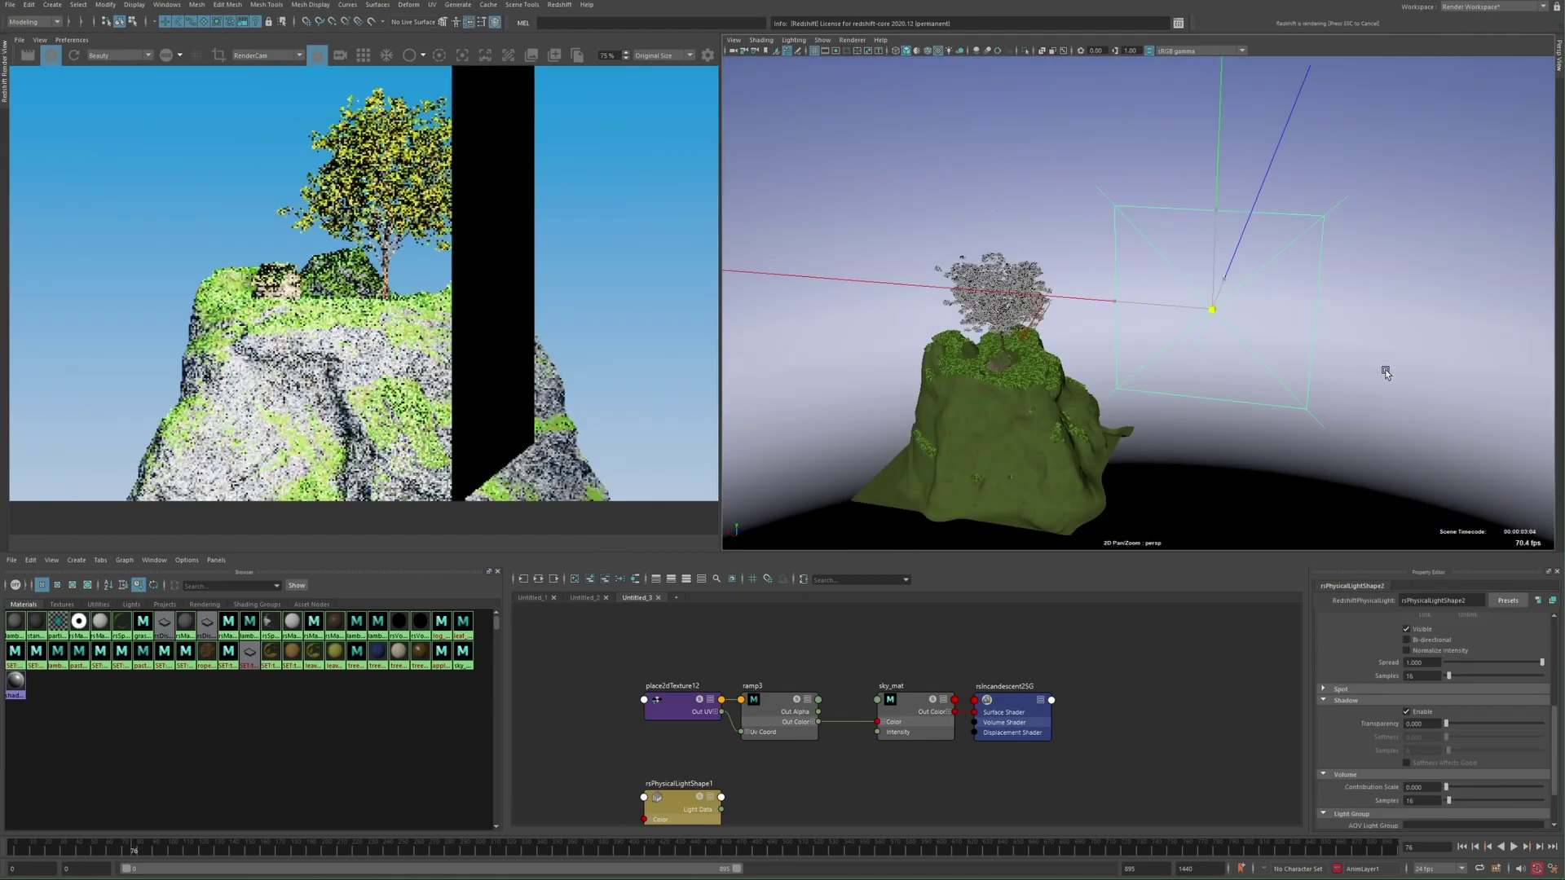
Make the rsPhysicalLight2 area light invisible to the camera and move it far above and to the side of the mountain
click(1183, 305)
alt+middle_drag(1183, 305, 1103, 351)
key(w)
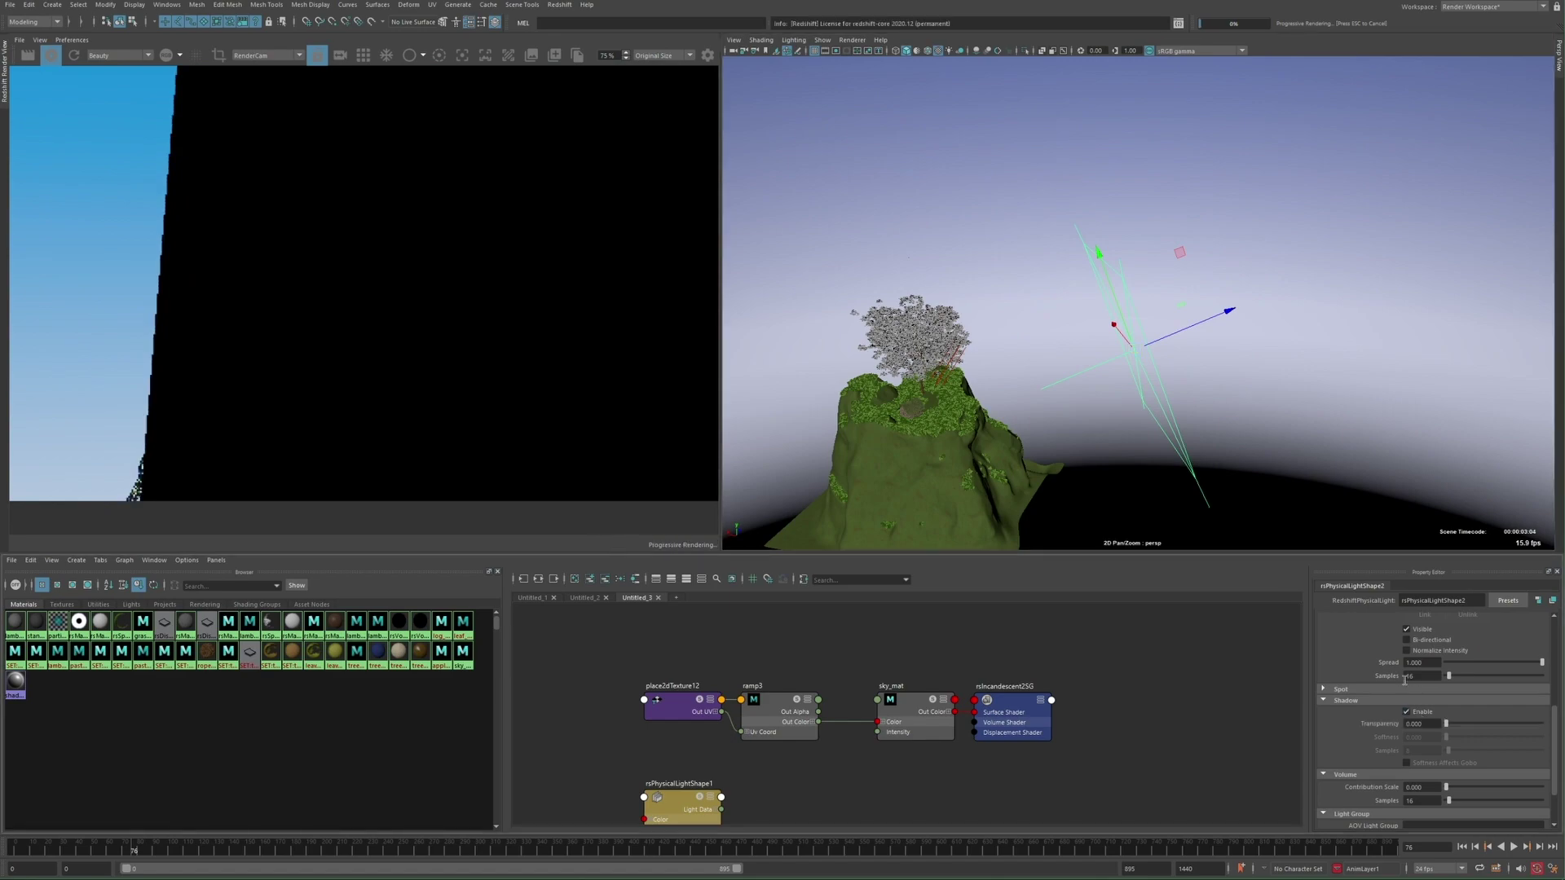
scroll(1406, 717, up, 2)
click(1406, 730)
drag(1232, 311, 1508, 196)
alt+middle_drag(1227, 318, 1178, 316)
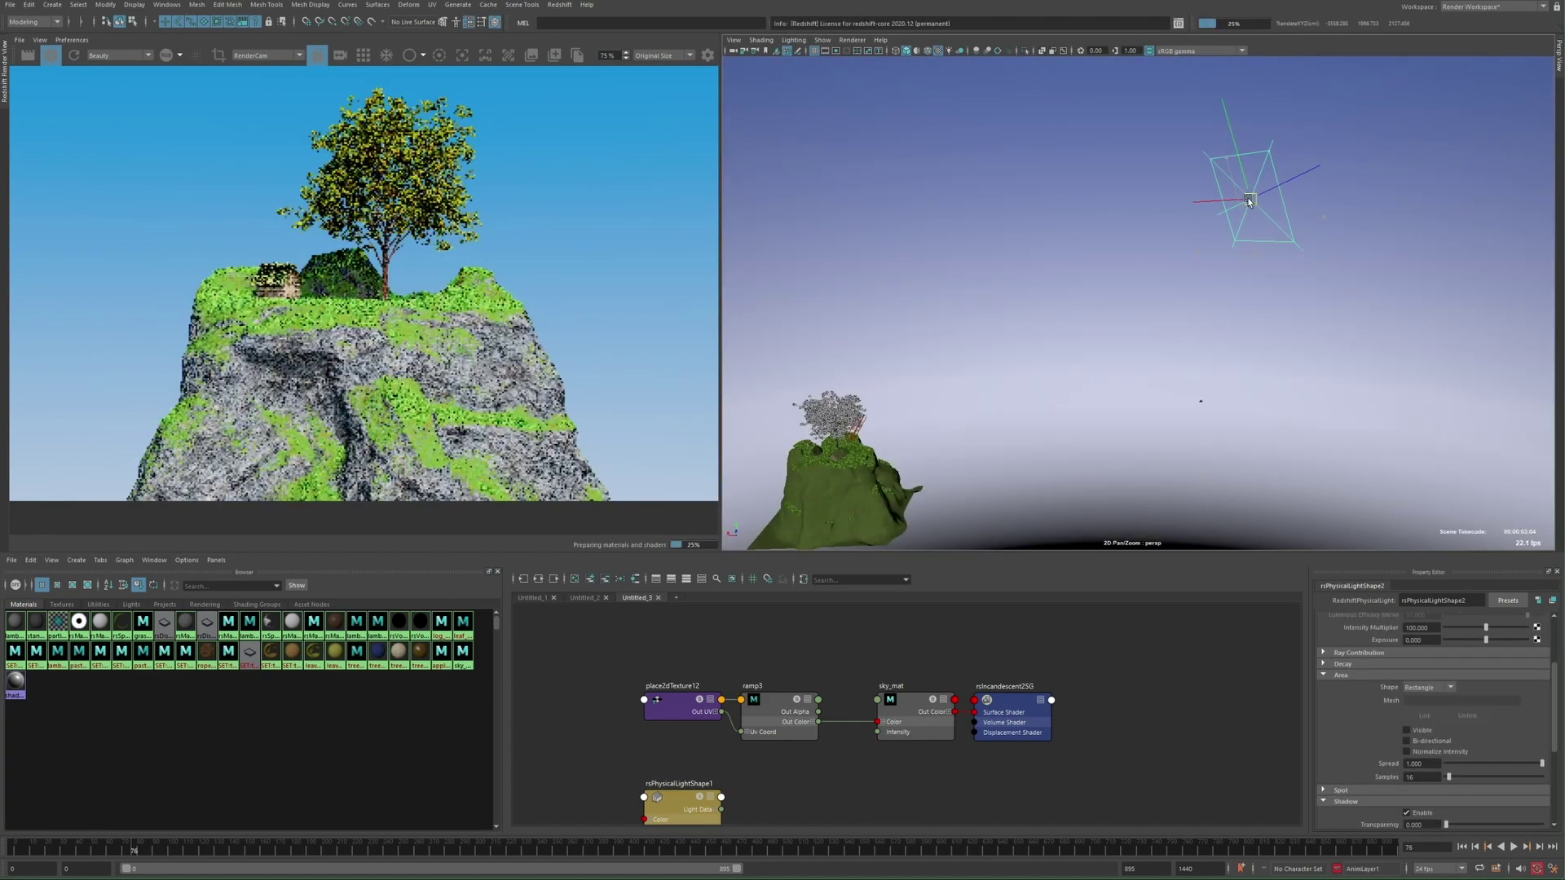
drag(1268, 328, 1348, 348)
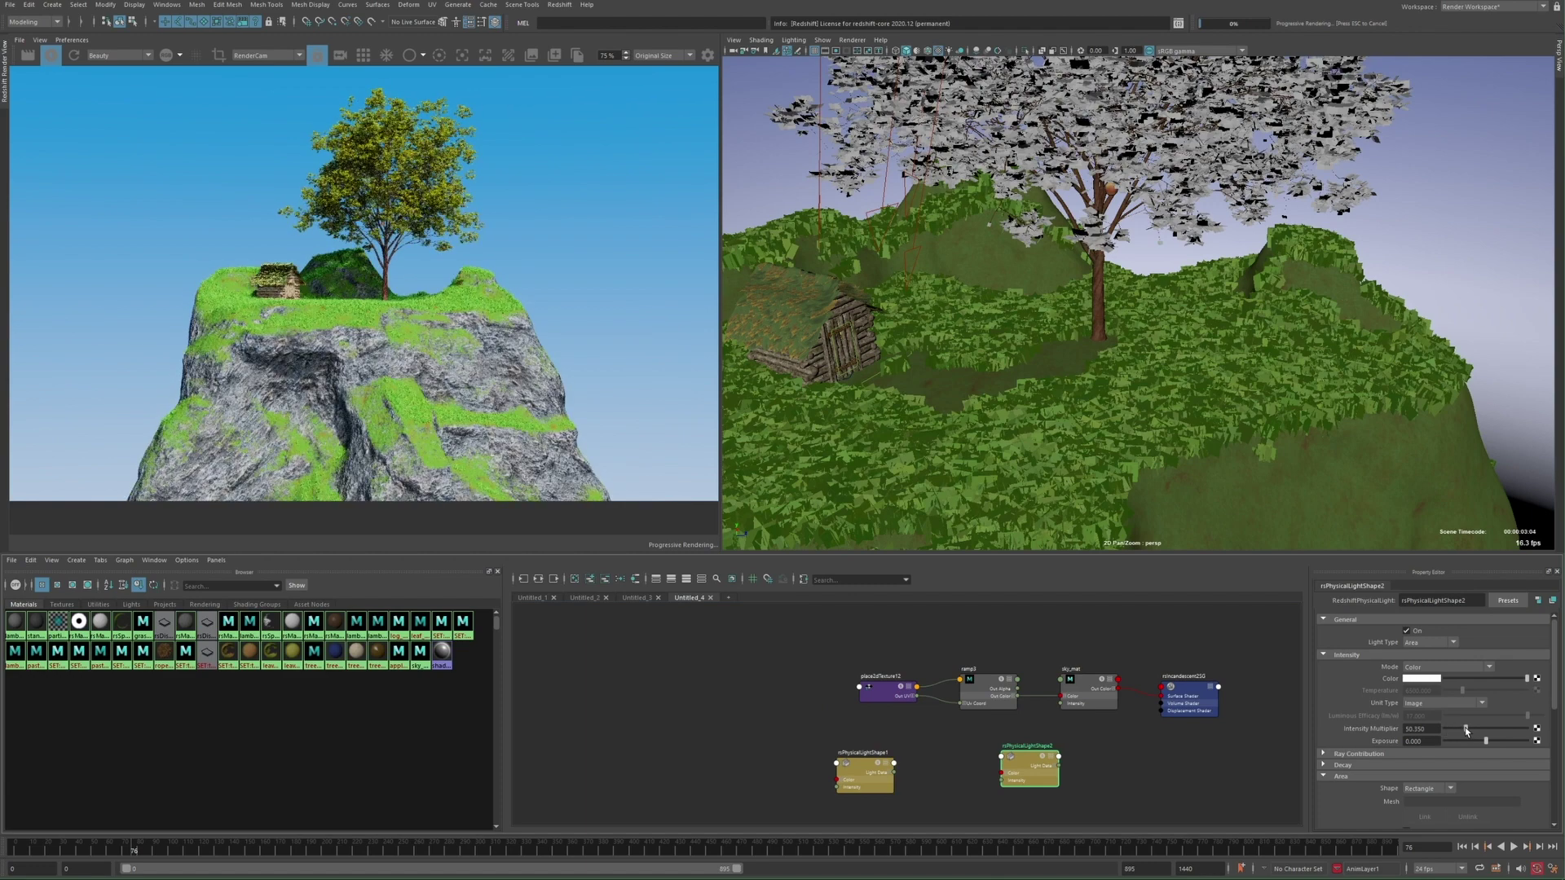
Lower the rsPhysicalLight2 intensity multiplier to about 39 and open its color for editing
drag(1465, 729, 1461, 731)
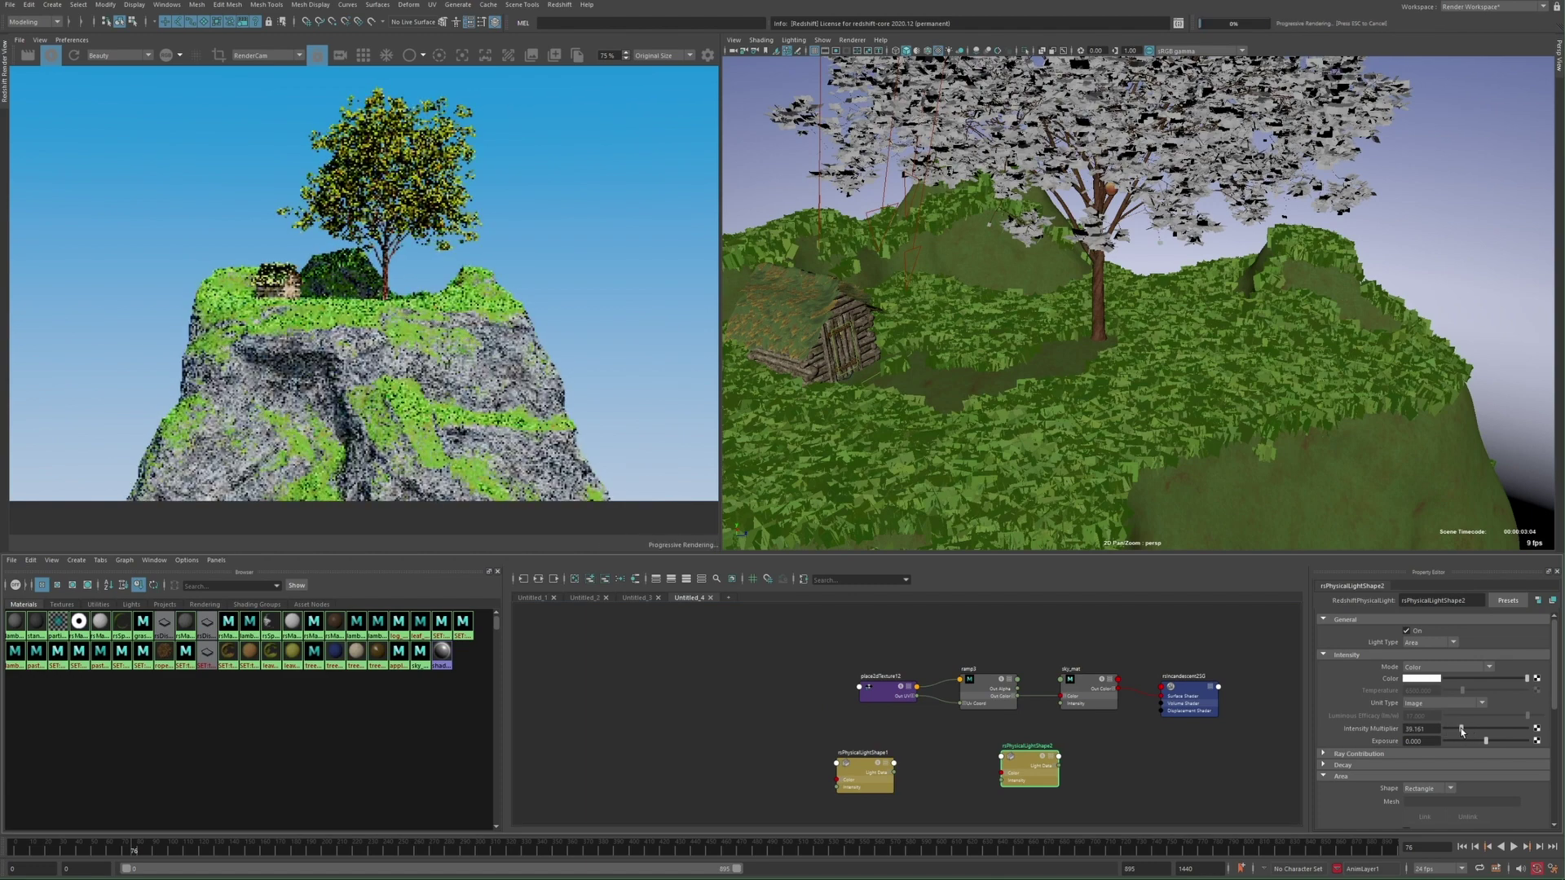
click(1419, 680)
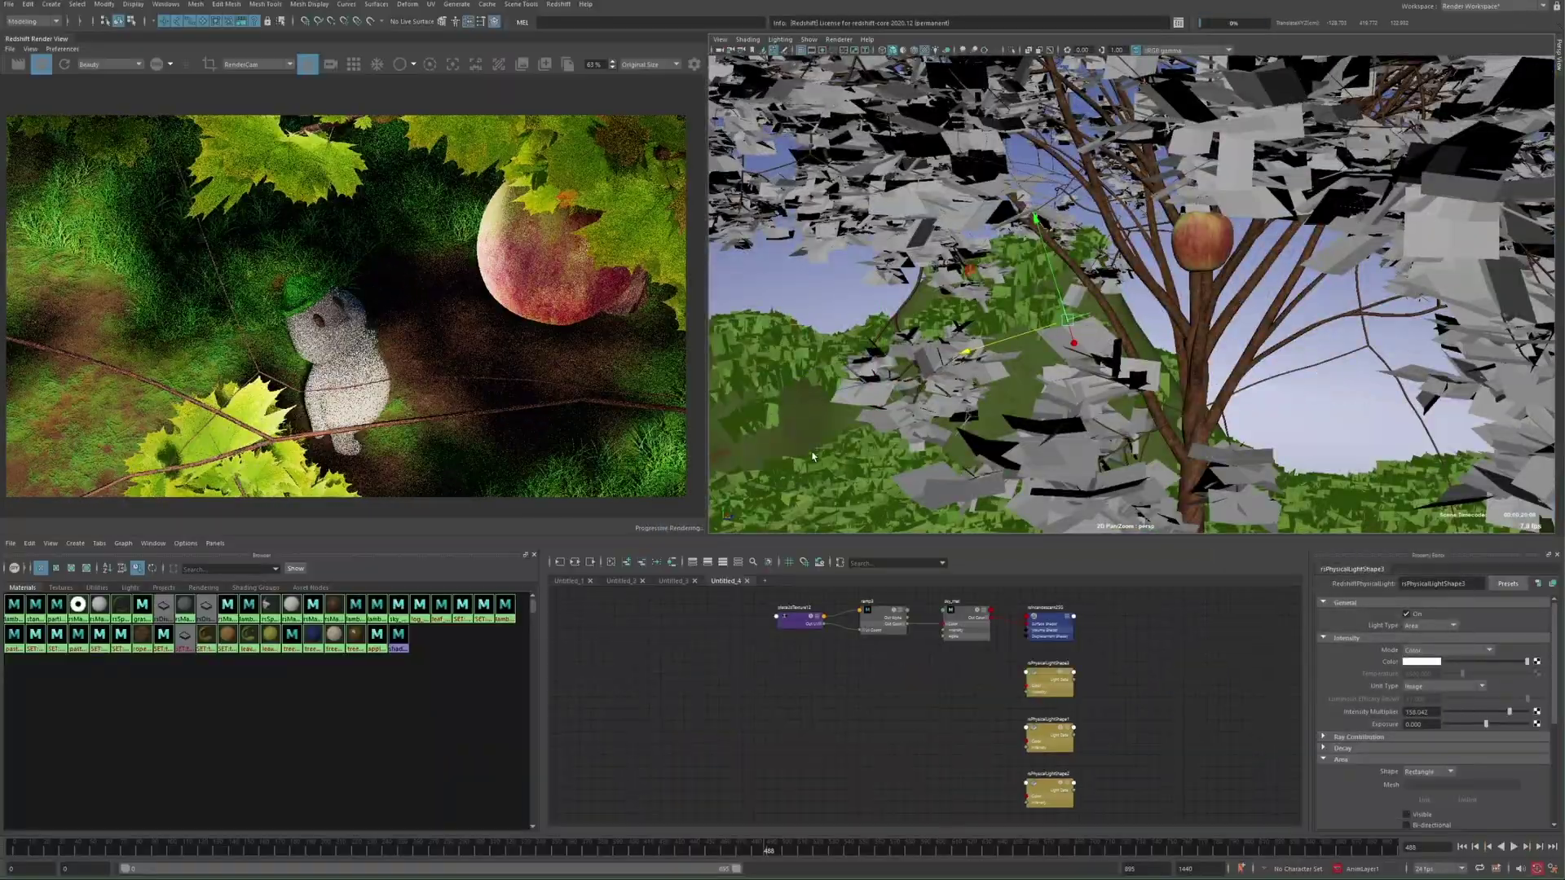
Tint the rsPhysicalLight3 area light near the apple a pale peach-pink and ready it for moving
click(1421, 661)
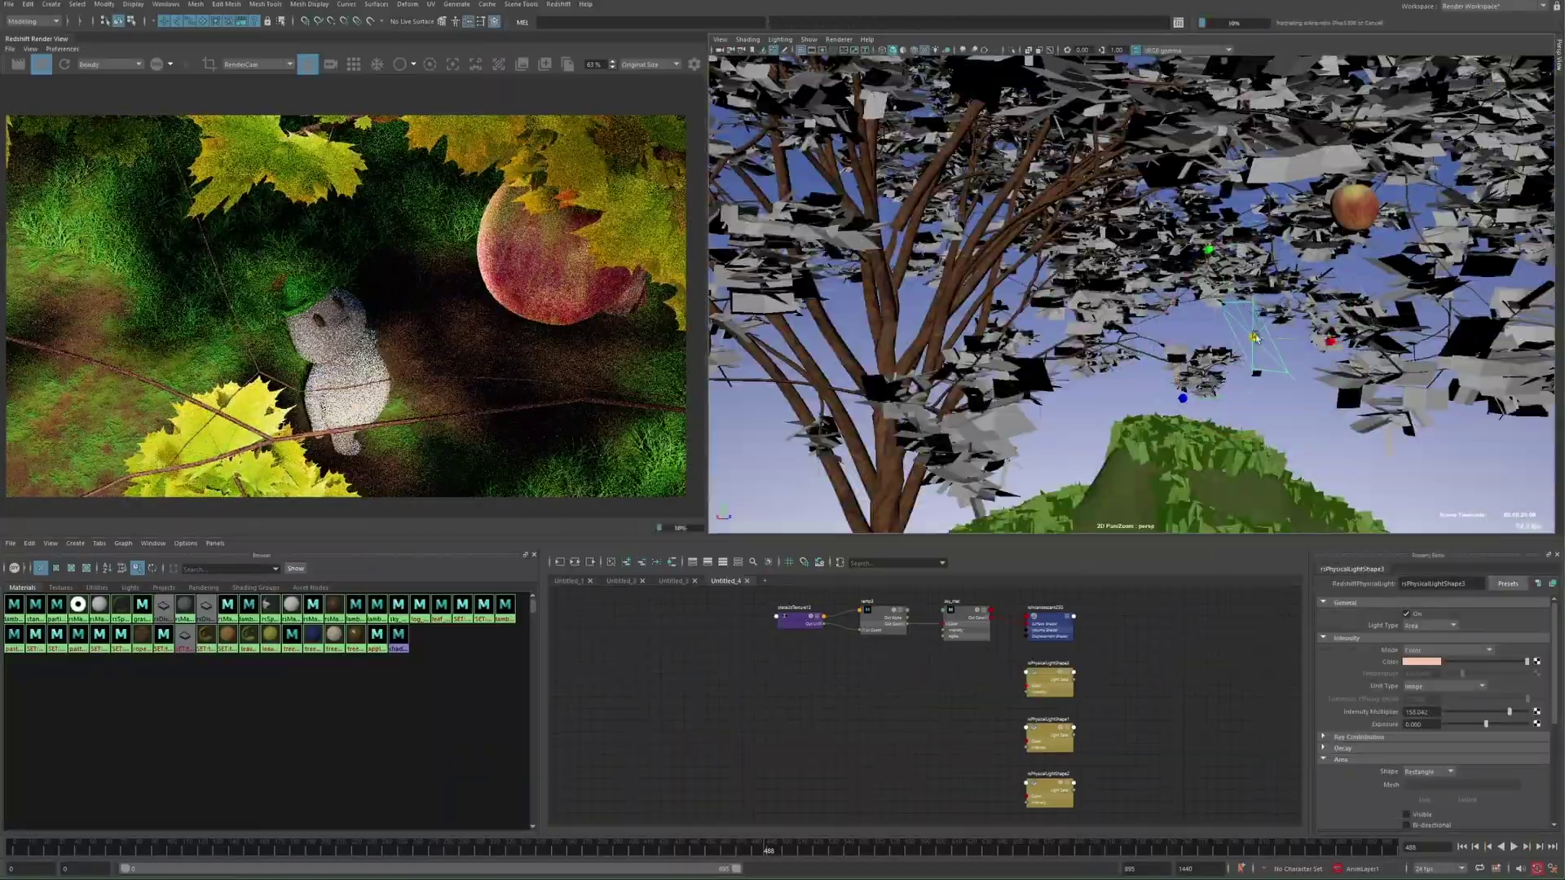
key(w)
mouse_move(1255, 337)
alt+mouse_down()
mouse_move(1141, 350)
mouse_move(1223, 318)
mouse_move(1241, 335)
alt+mouse_up()
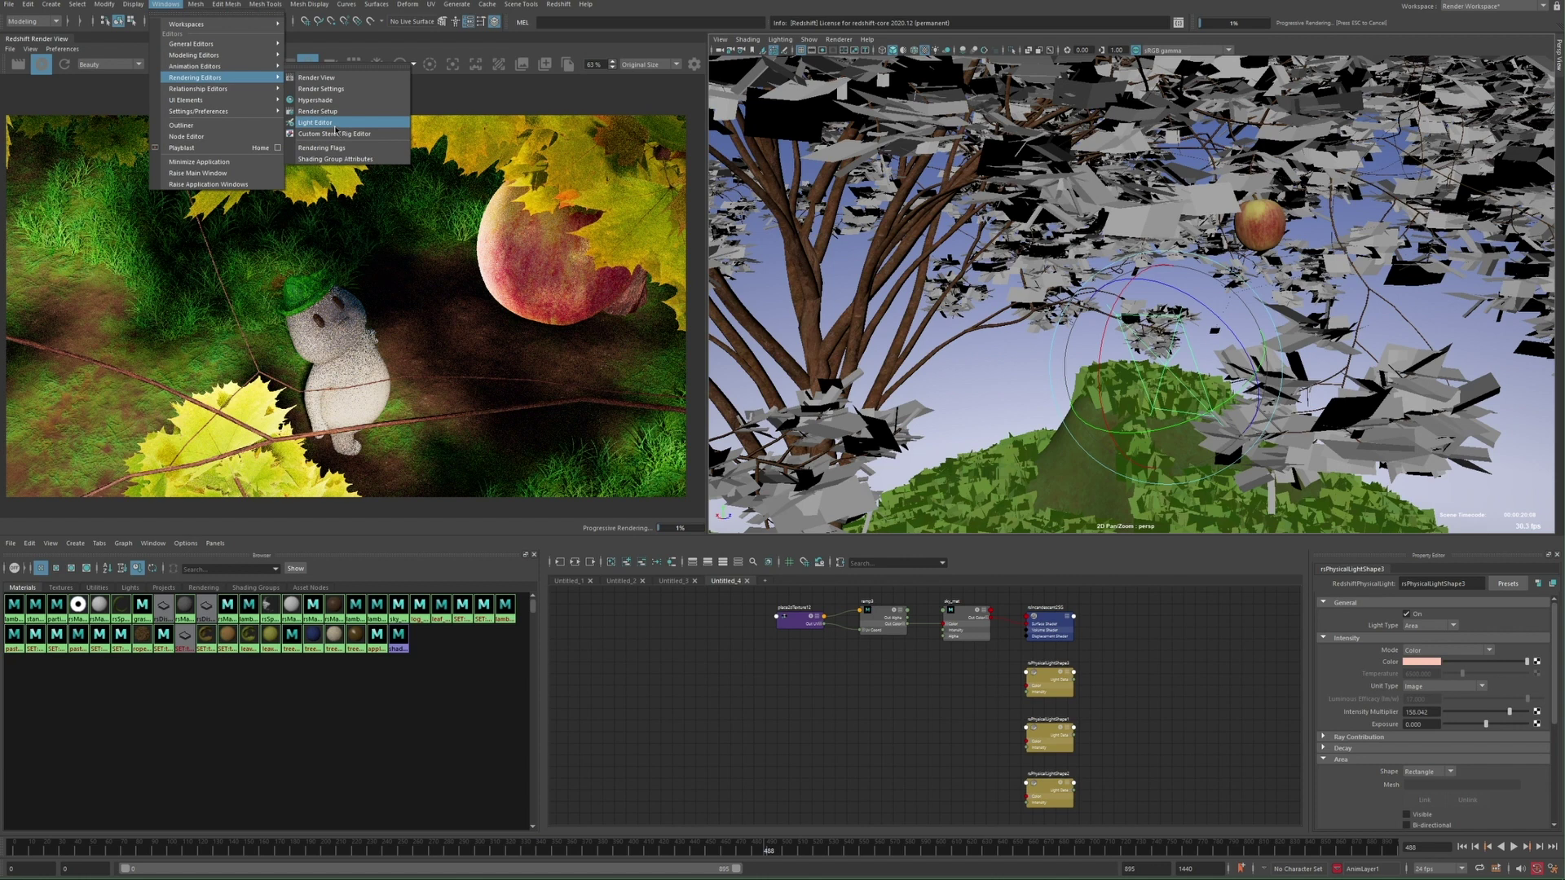
Open light-centric light linking for rsPhysicalLight3 and expand group1 in the illuminated objects to locate the apple
mouse_move(337, 160)
click(406, 160)
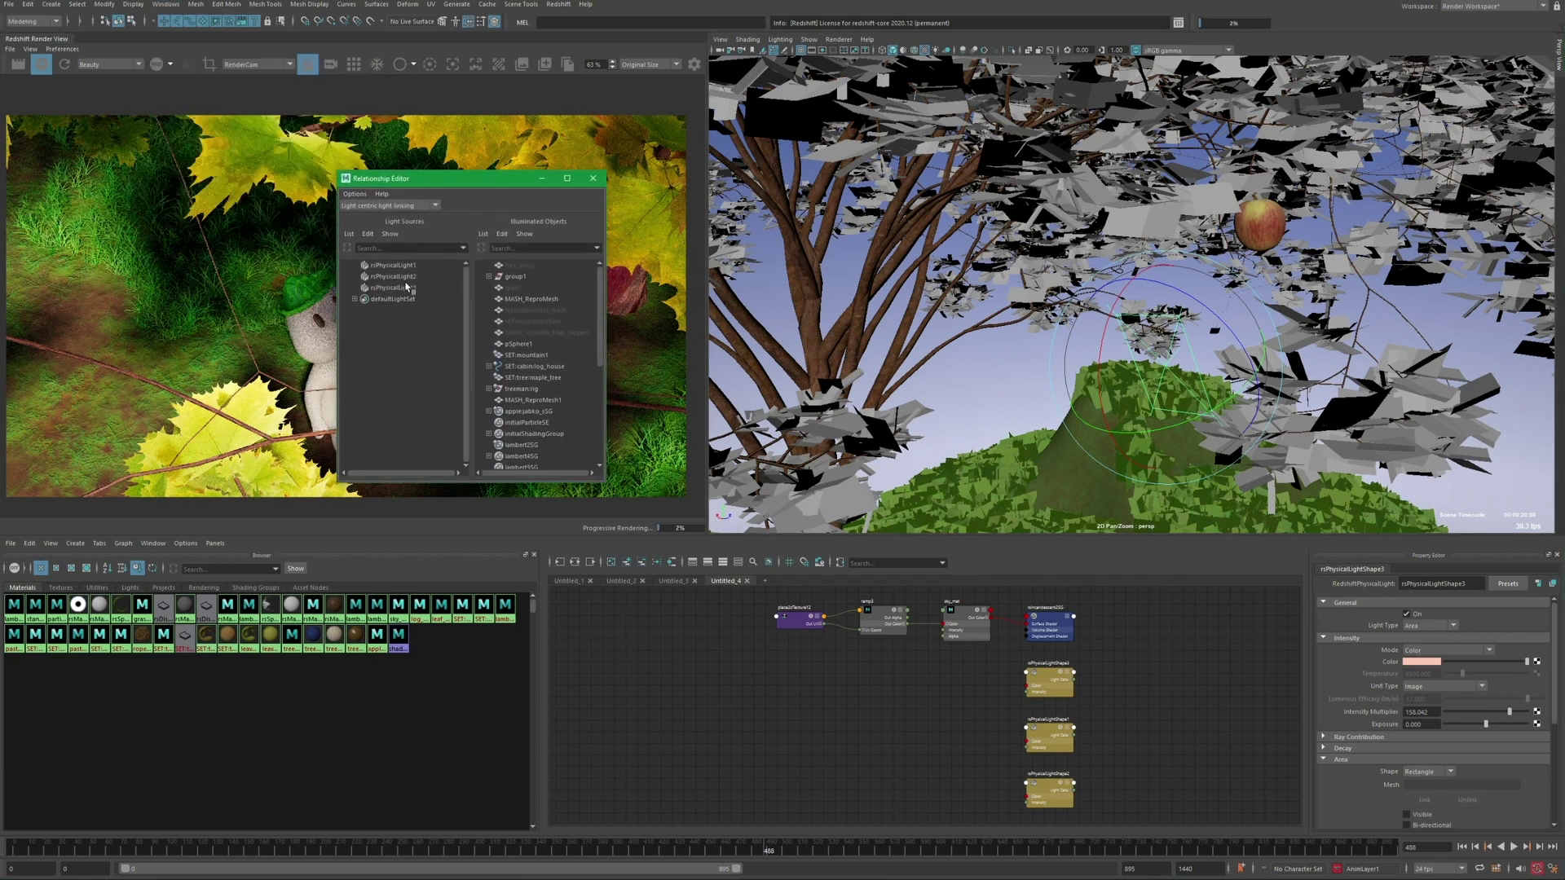
click(409, 288)
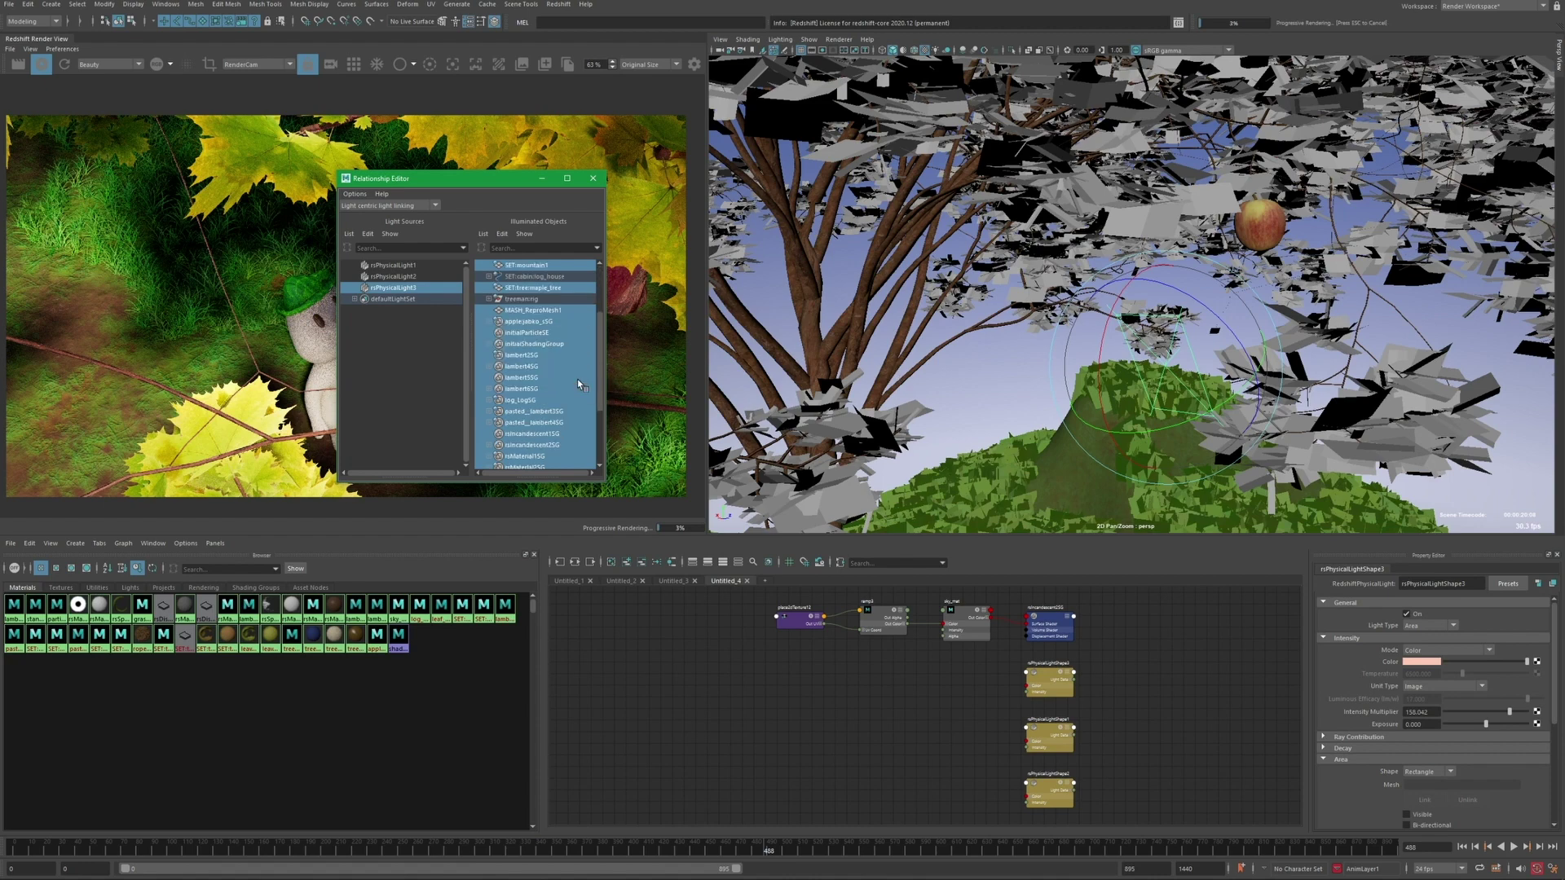
click(1261, 225)
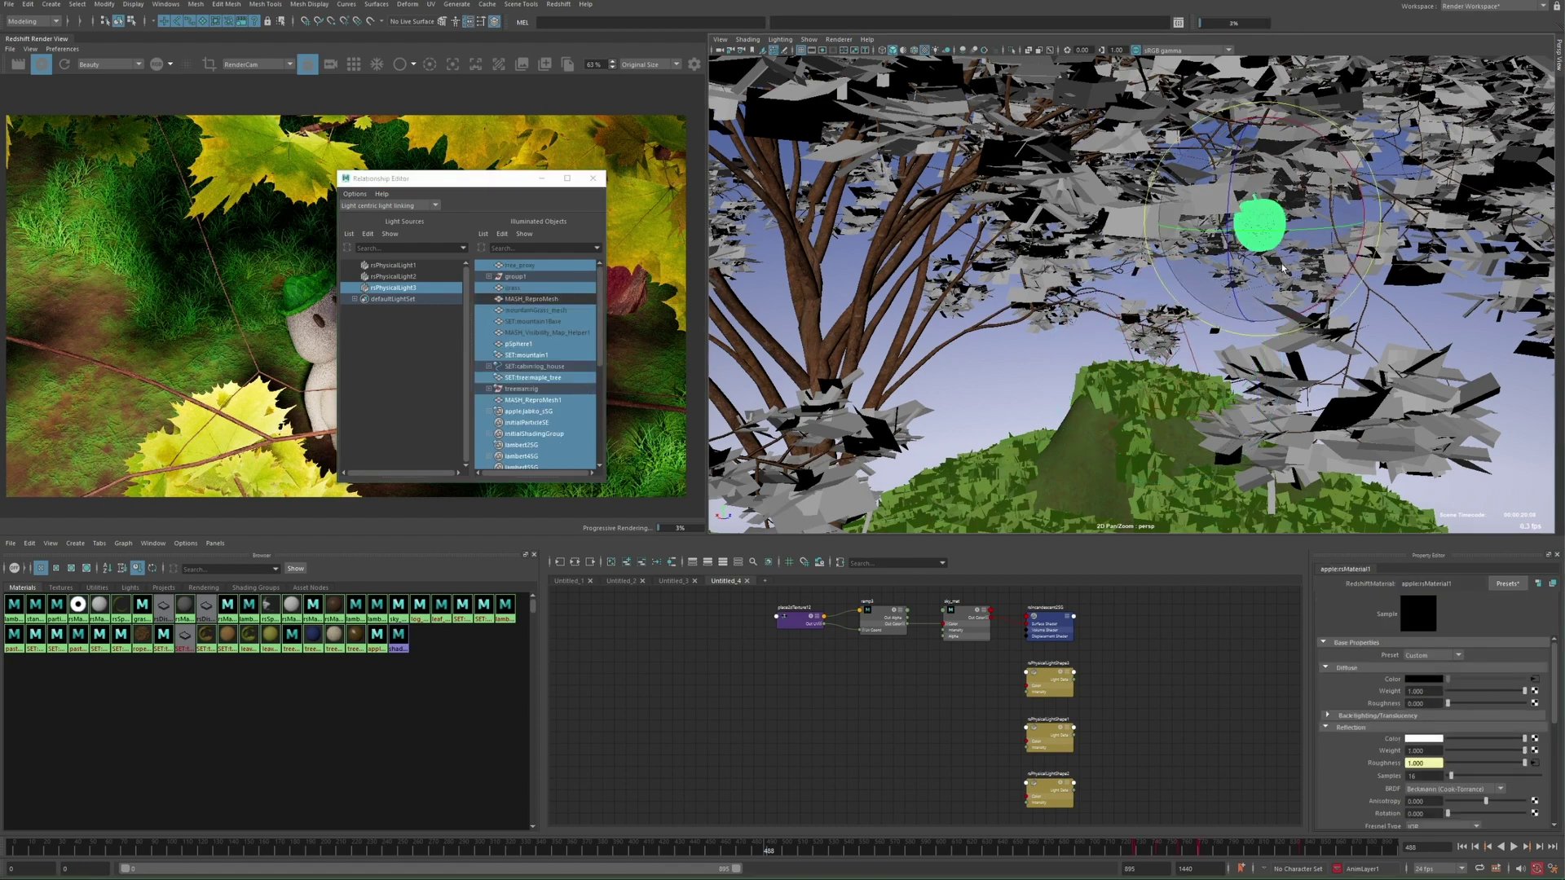
click(489, 277)
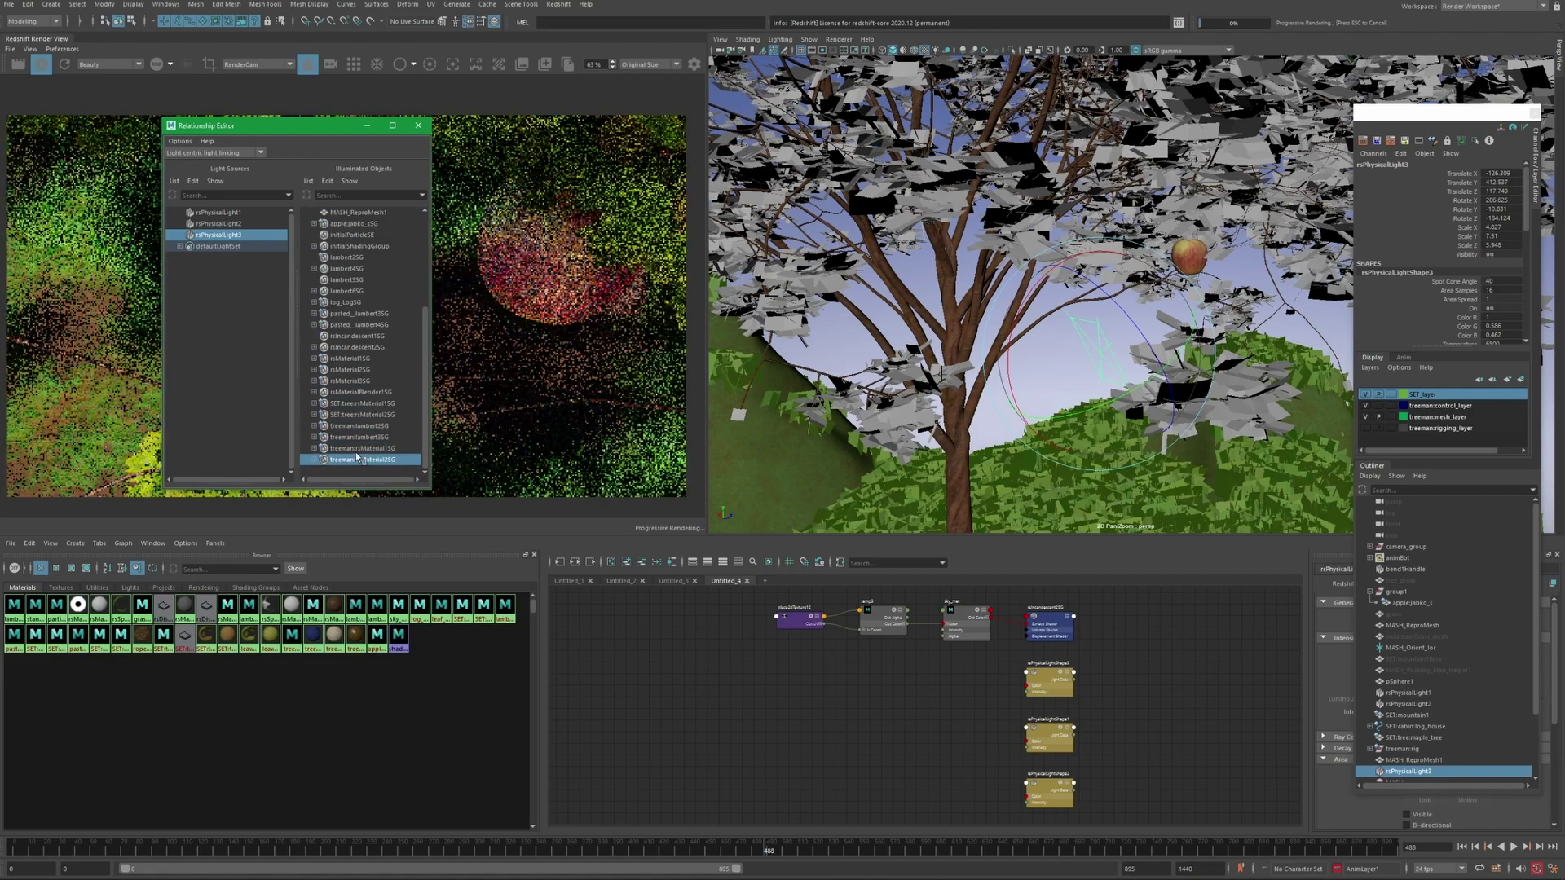
Finish limiting the objects rsPhysicalLight3 illuminates, leaving out the tree and set, and close the Relationship Editor
scroll(353, 402, up, 4)
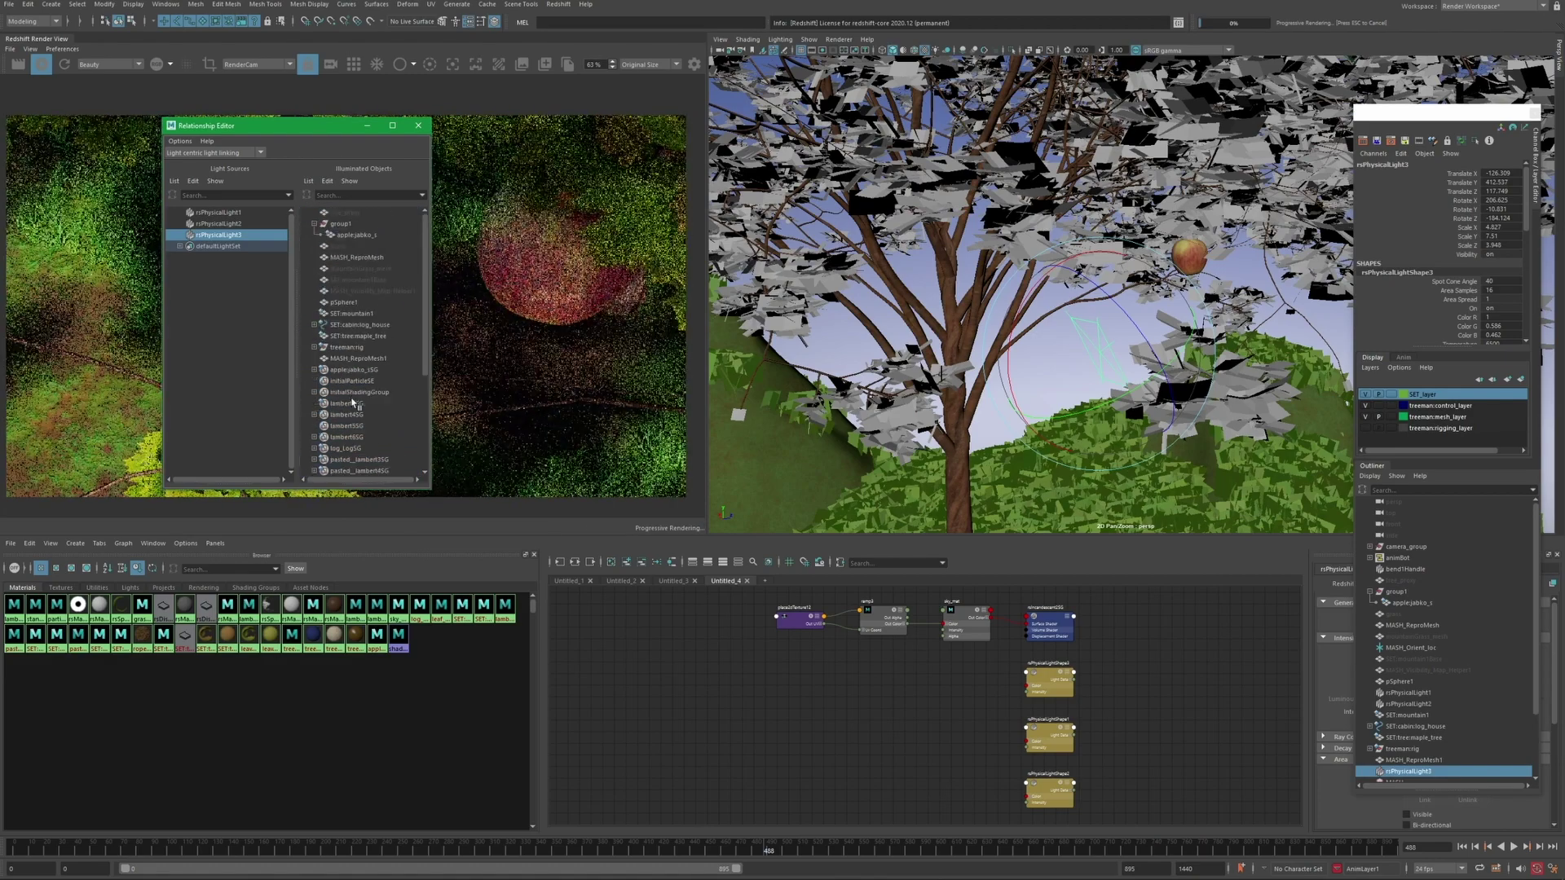
scroll(352, 402, down, 3)
click(338, 281)
click(418, 126)
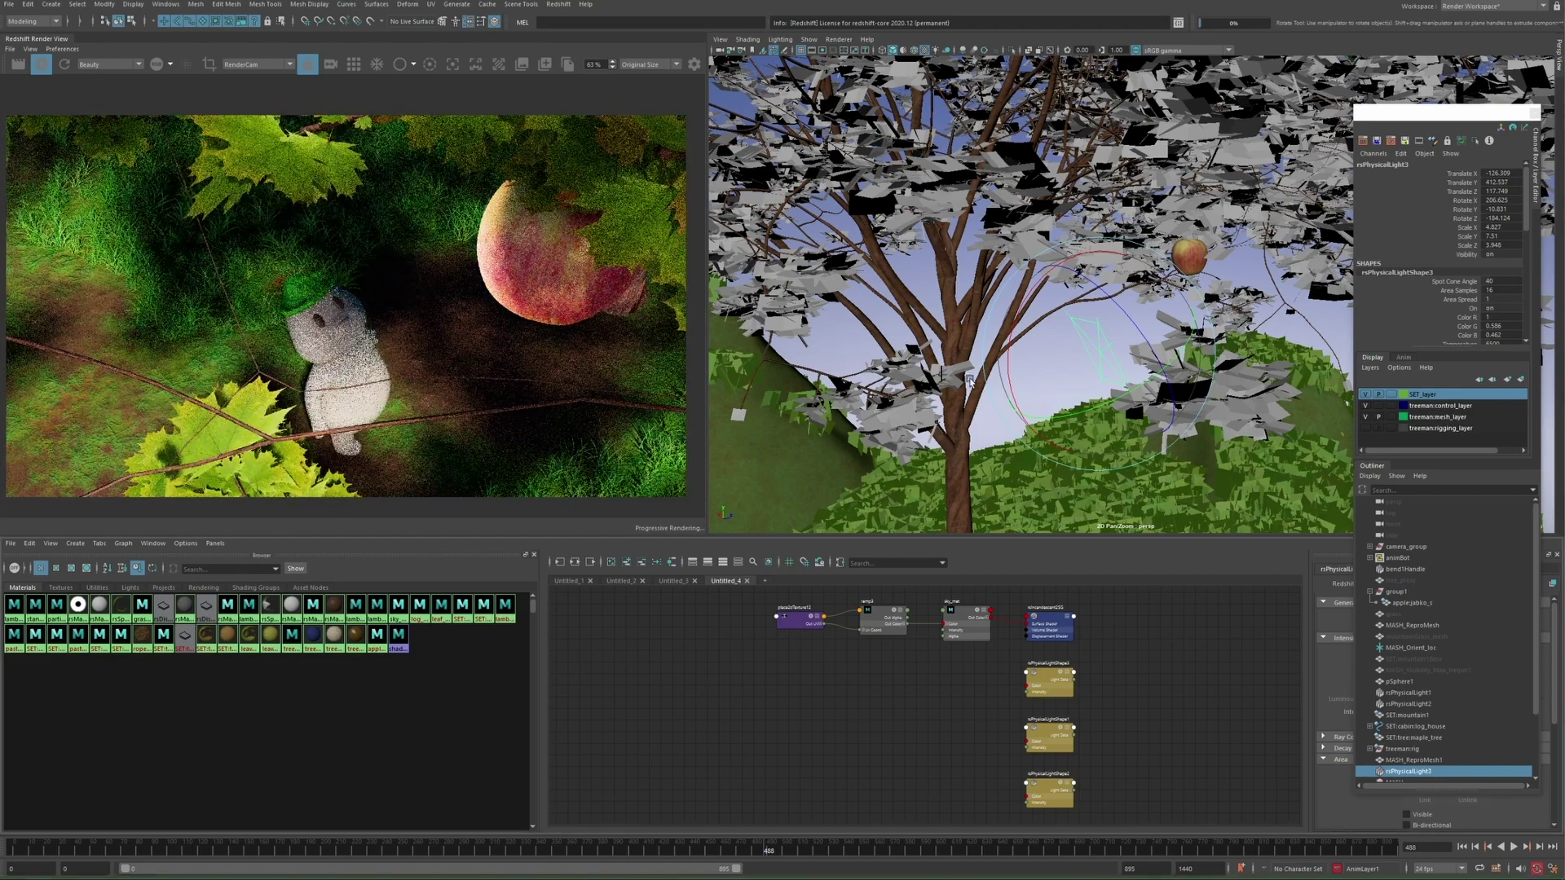
Adjust the rsPhysicalLight3 attributes, deepening its color to salmon
key(ctrl+a)
click(1252, 465)
drag(1439, 547, 1358, 552)
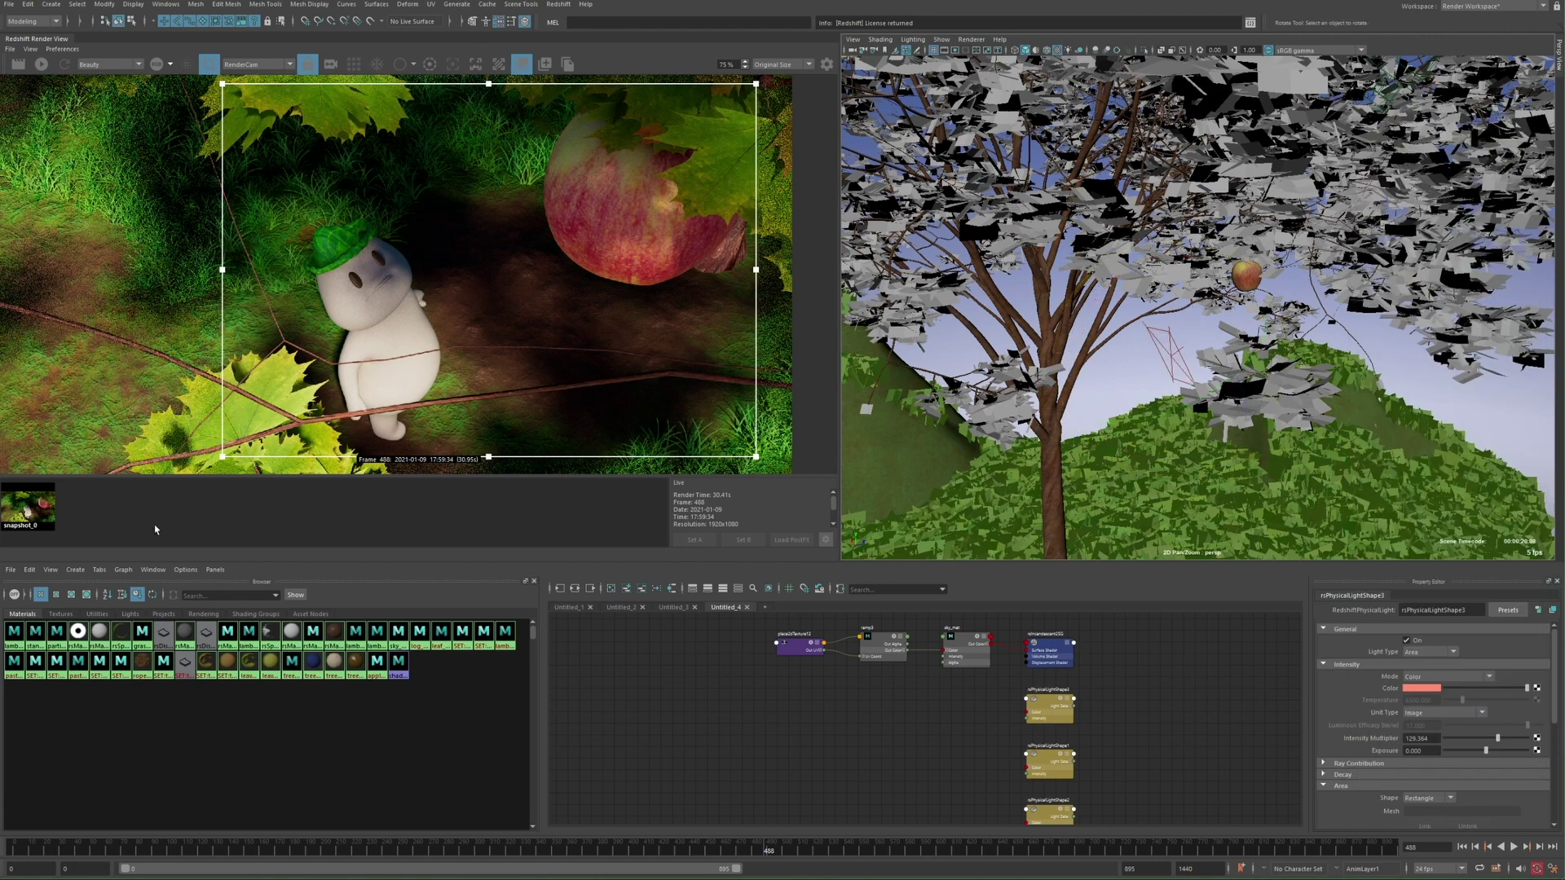
Compare the saved render snapshot with the current render around the character and apple
click(34, 512)
click(33, 512)
click(34, 511)
scroll(384, 269, down, 4)
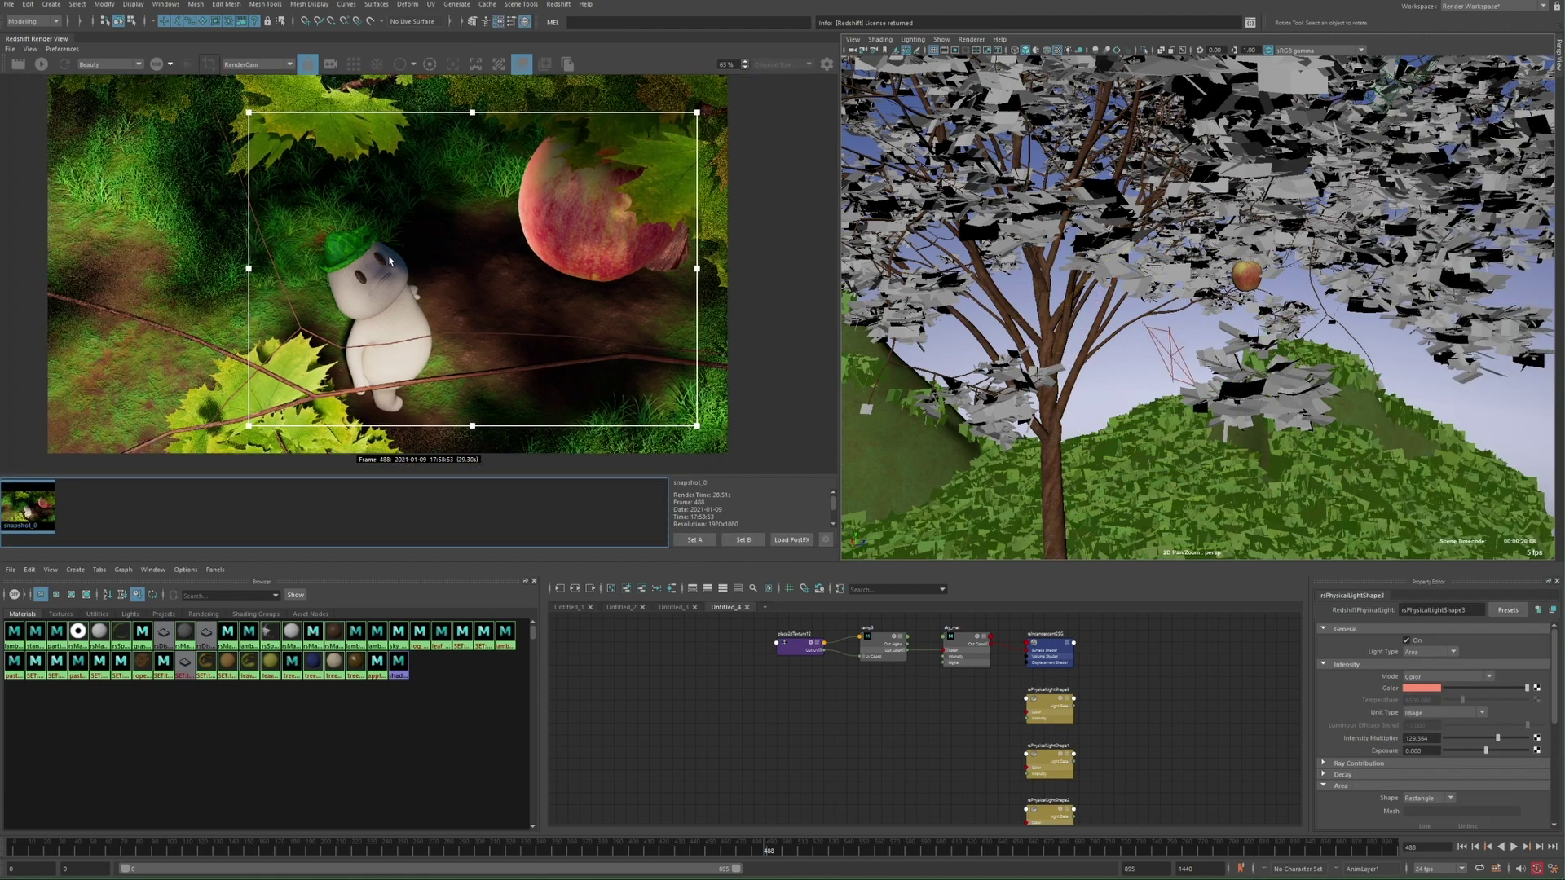
middle_drag(327, 275, 342, 309)
click(41, 513)
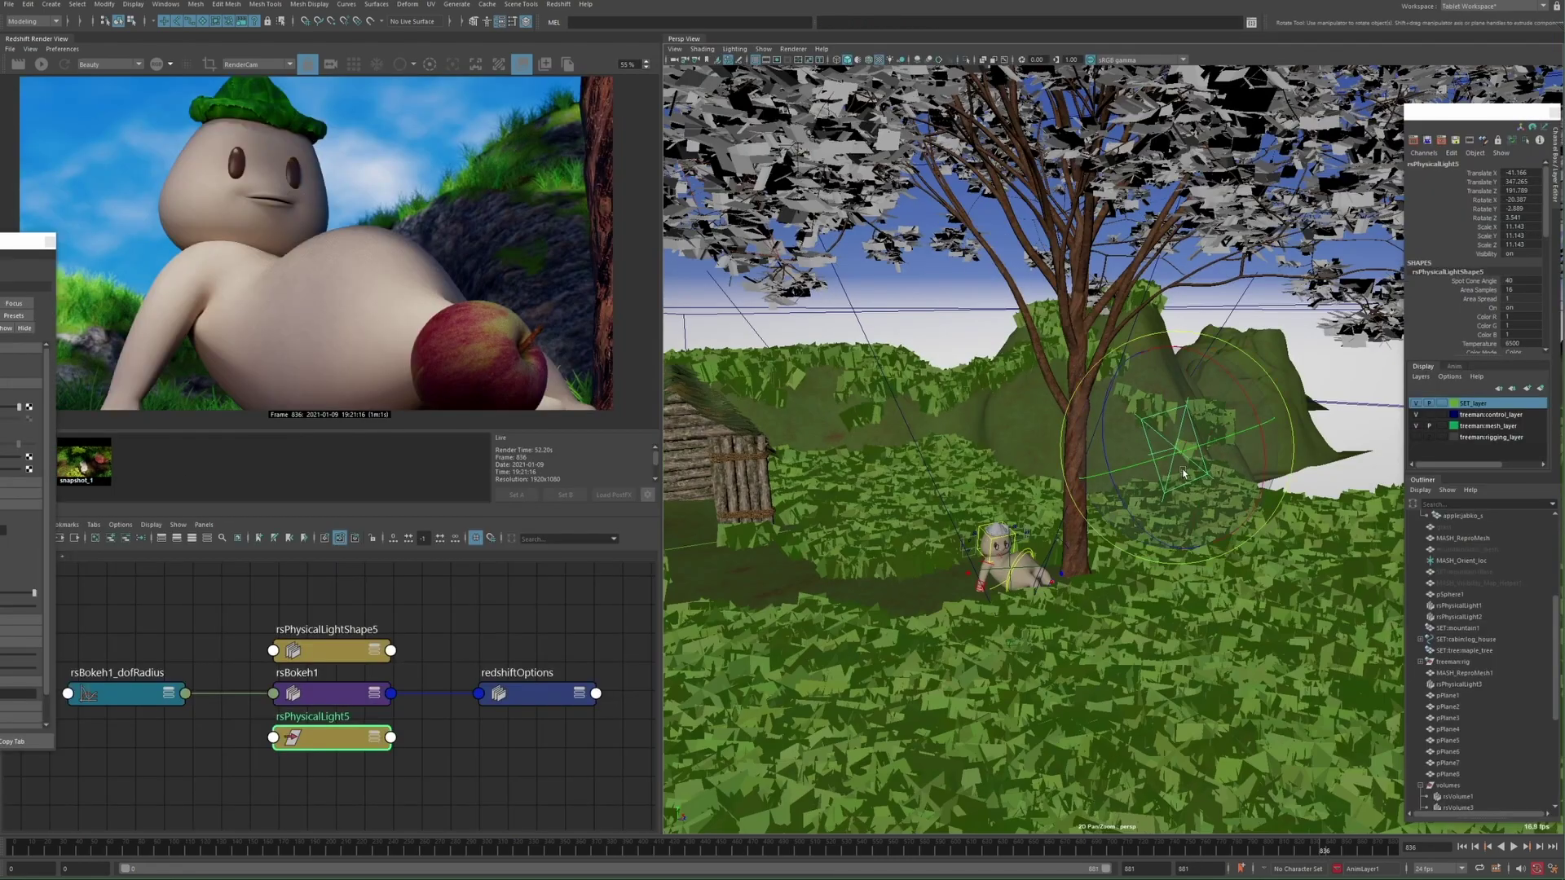
Move and rotate the rsPhysicalLight5 area light so it shines on the character lying by the tree
scroll(1059, 511, up, 3)
drag(1013, 482, 1001, 548)
key(e)
drag(1001, 549, 872, 475)
key(w)
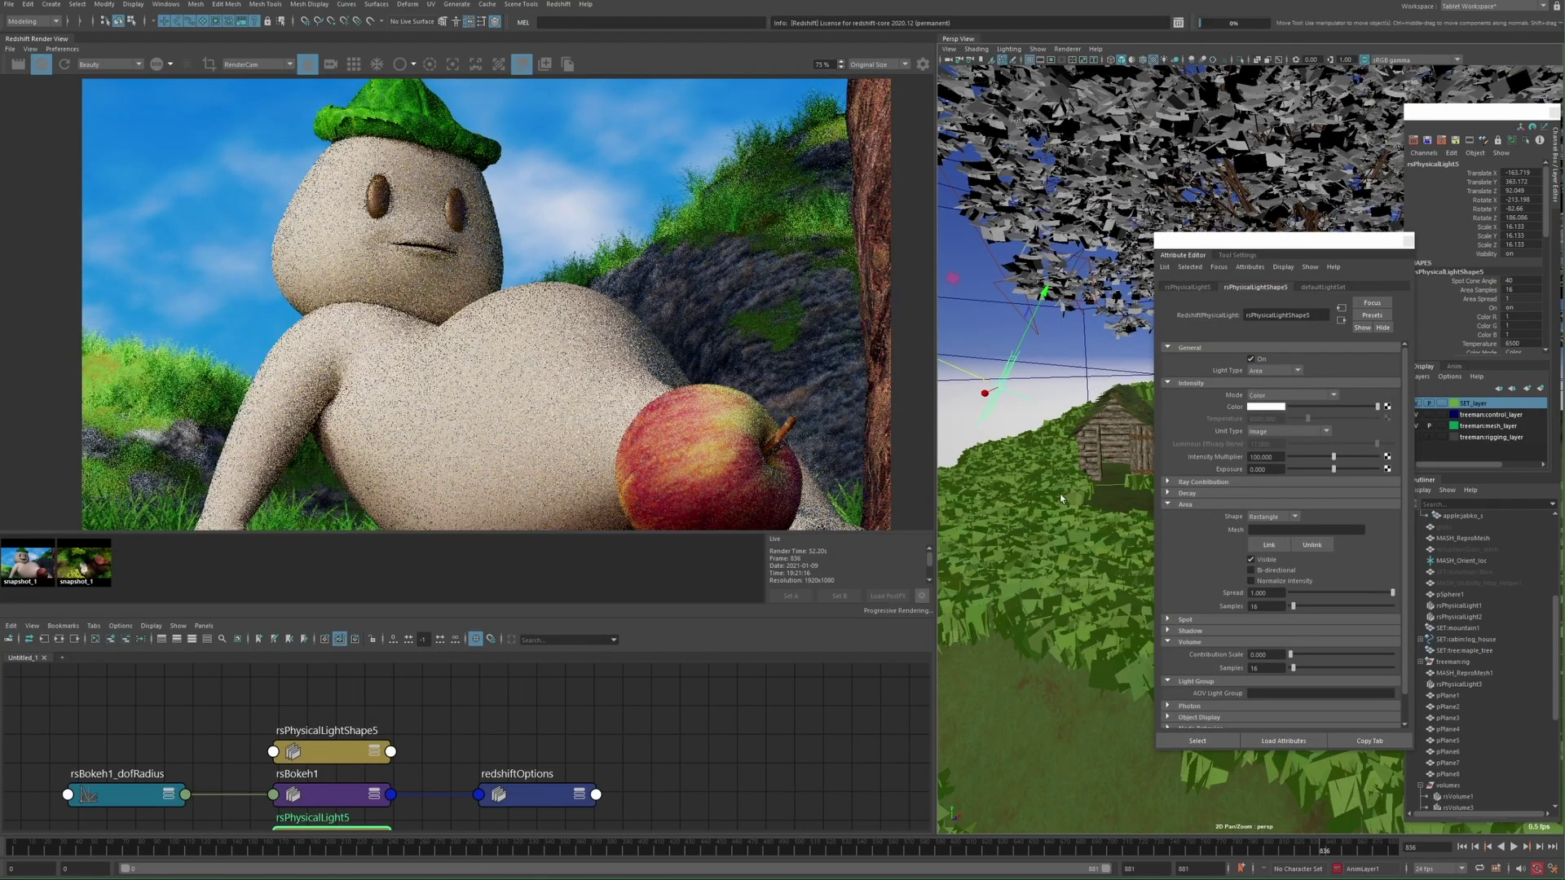
Reduce the rsPhysicalLight5 spread to about 0.46 and pick a new light color
drag(1392, 593, 1337, 594)
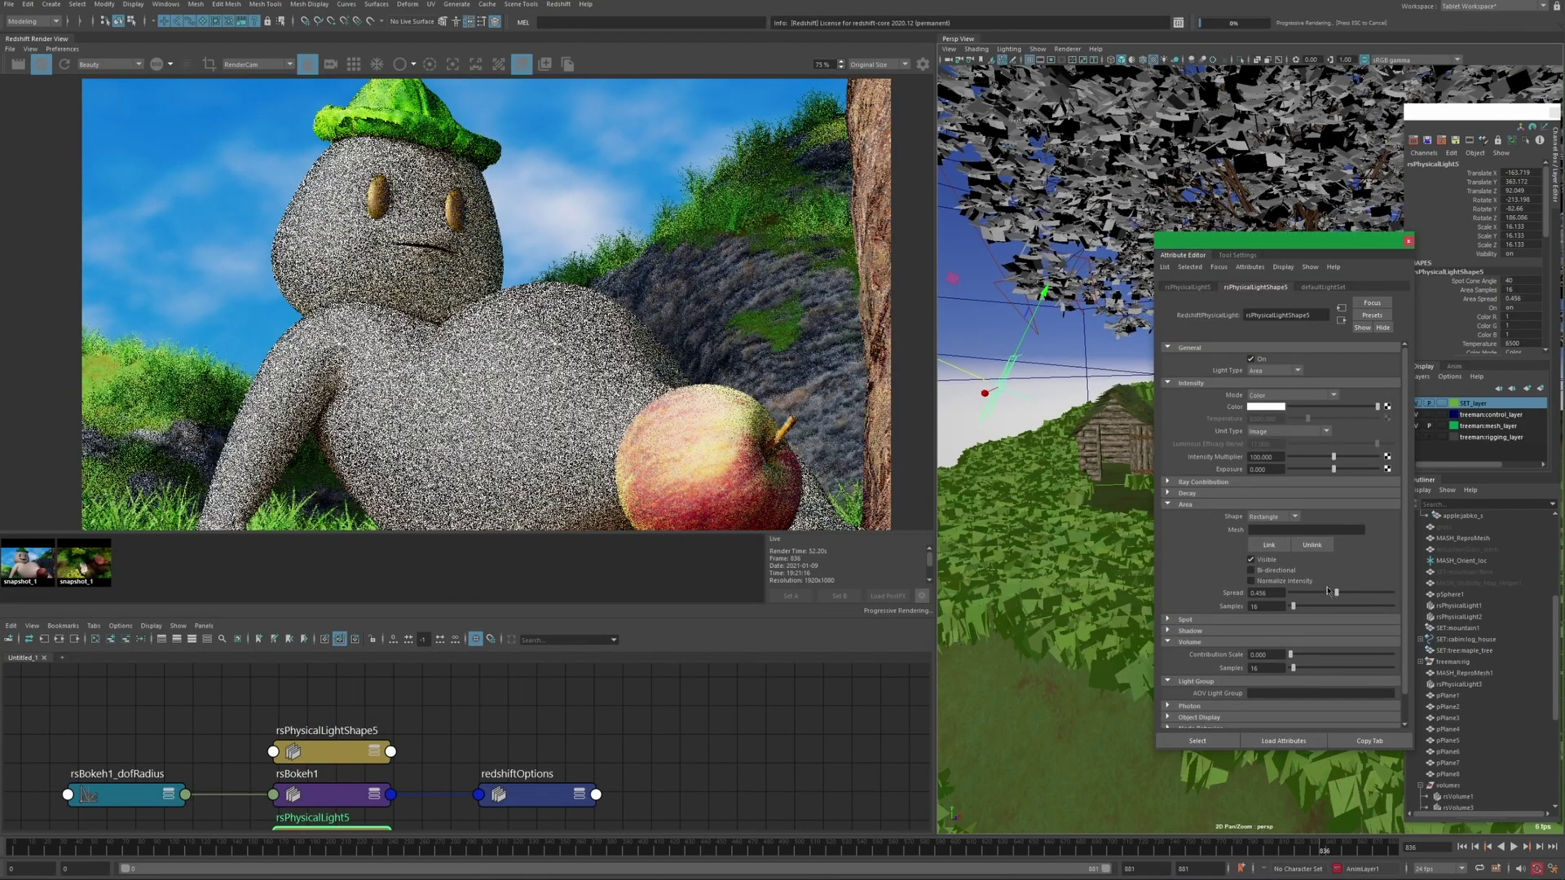
click(1265, 406)
click(1191, 400)
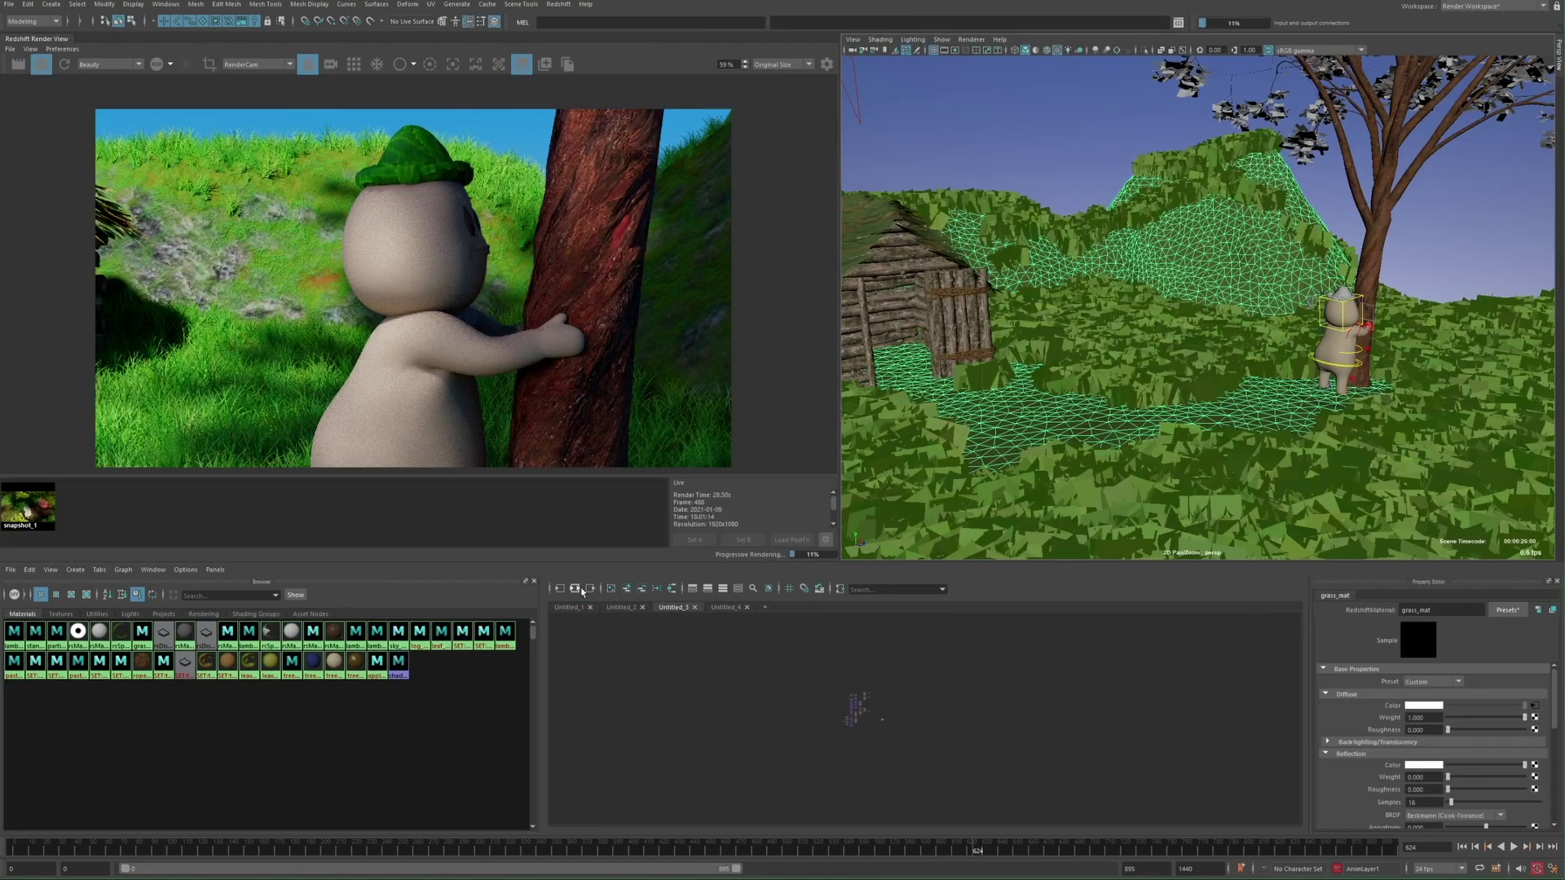
Display the grass_mat shading network of the mountain up close
scroll(963, 666, up, 5)
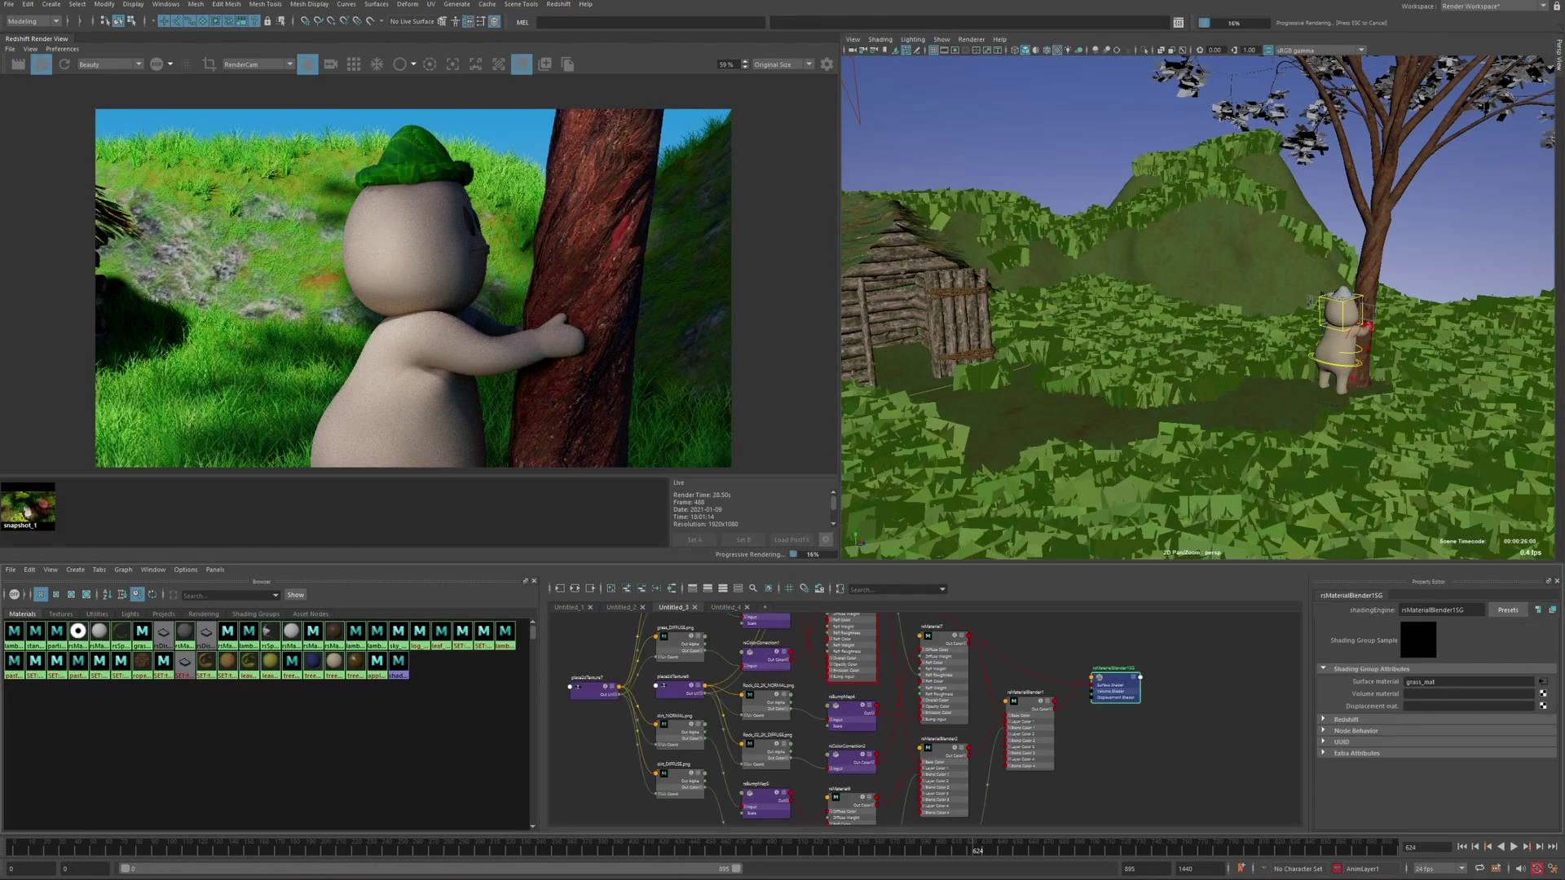